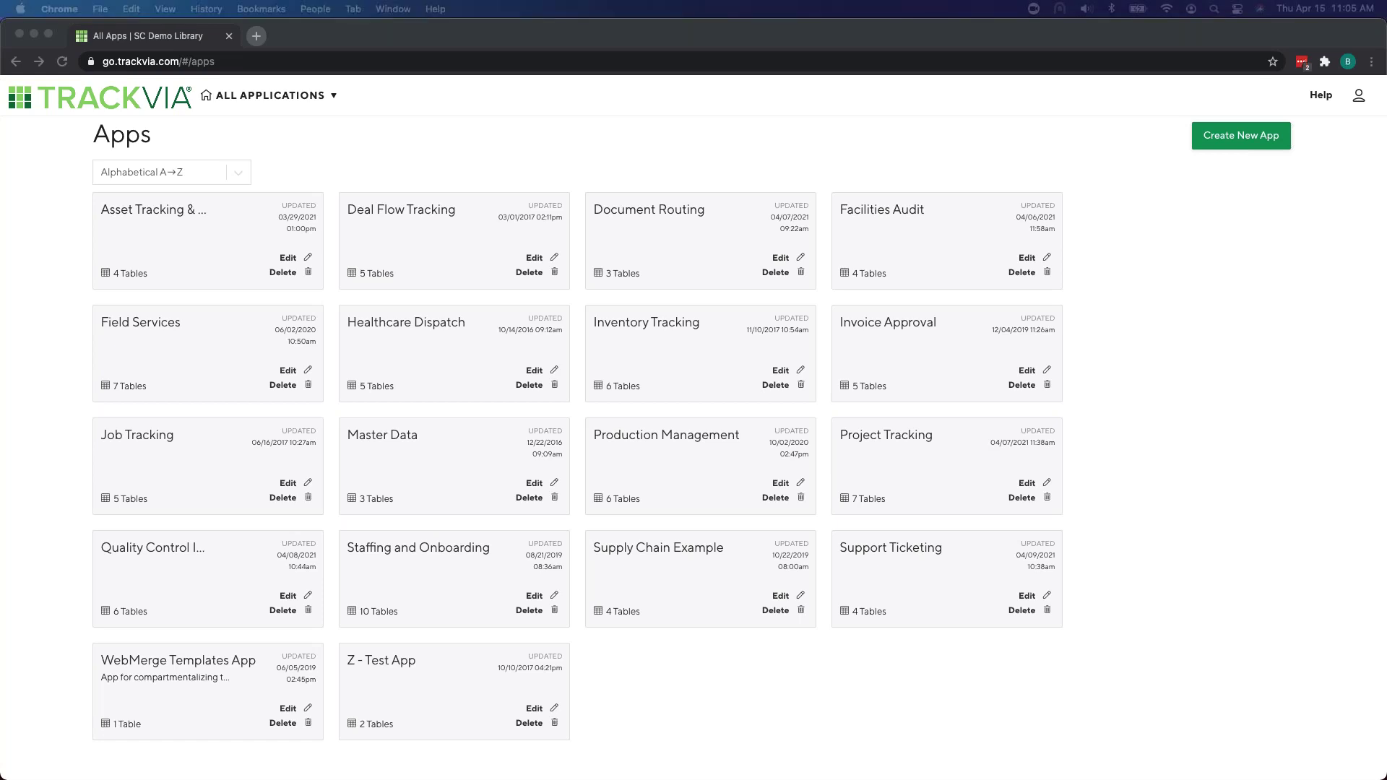
Step: Create a new app from scratch and name it Office Request App
{"action": "left_click", "coordinate": [530, 177]}
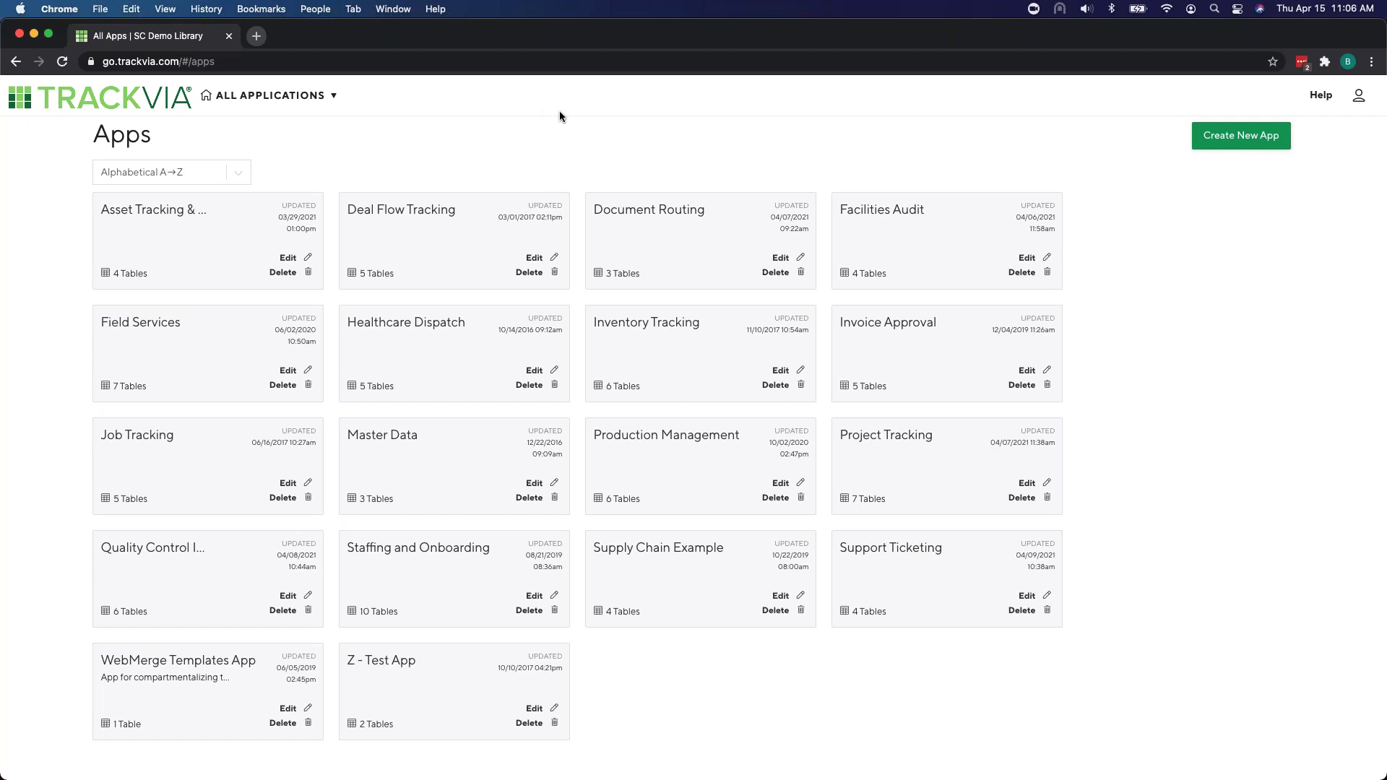
{"action": "left_click", "coordinate": [1257, 144]}
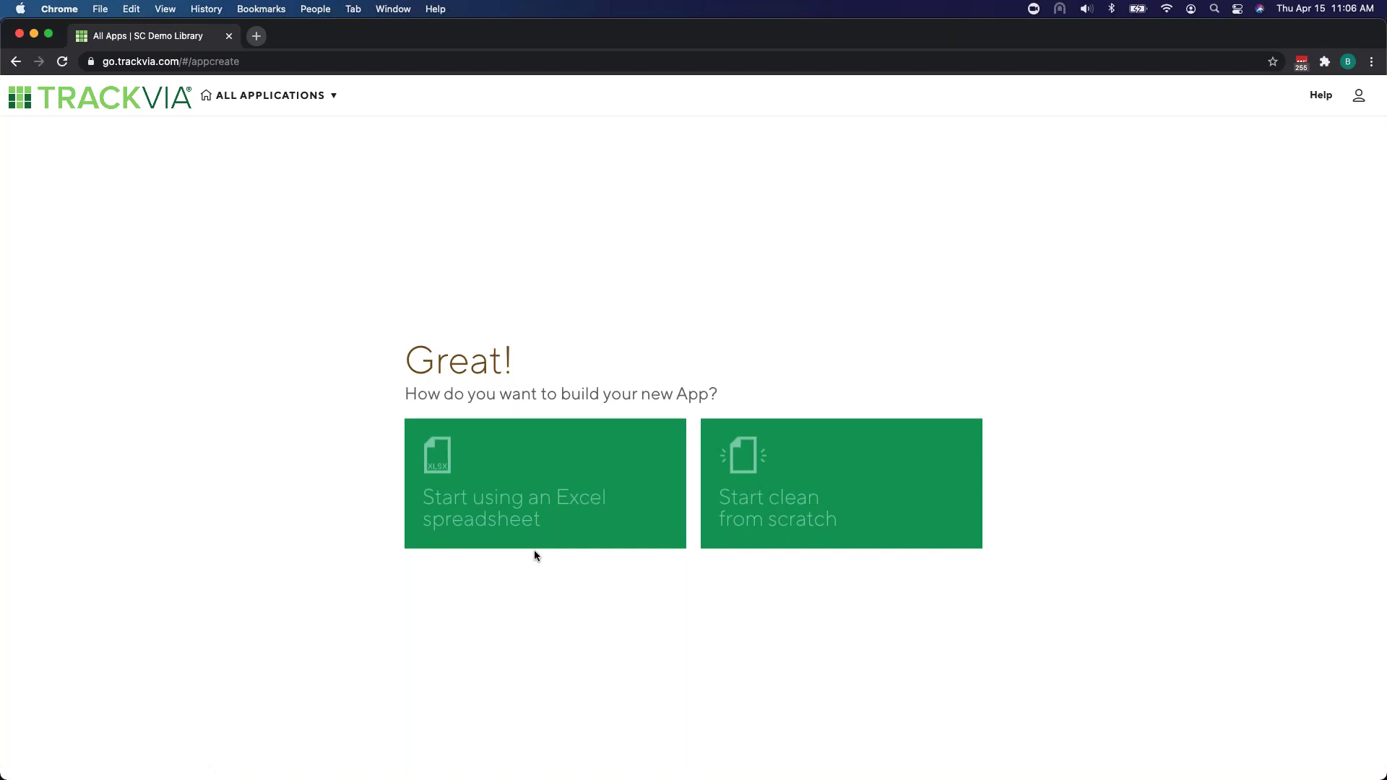
{"action": "left_click", "coordinate": [862, 506]}
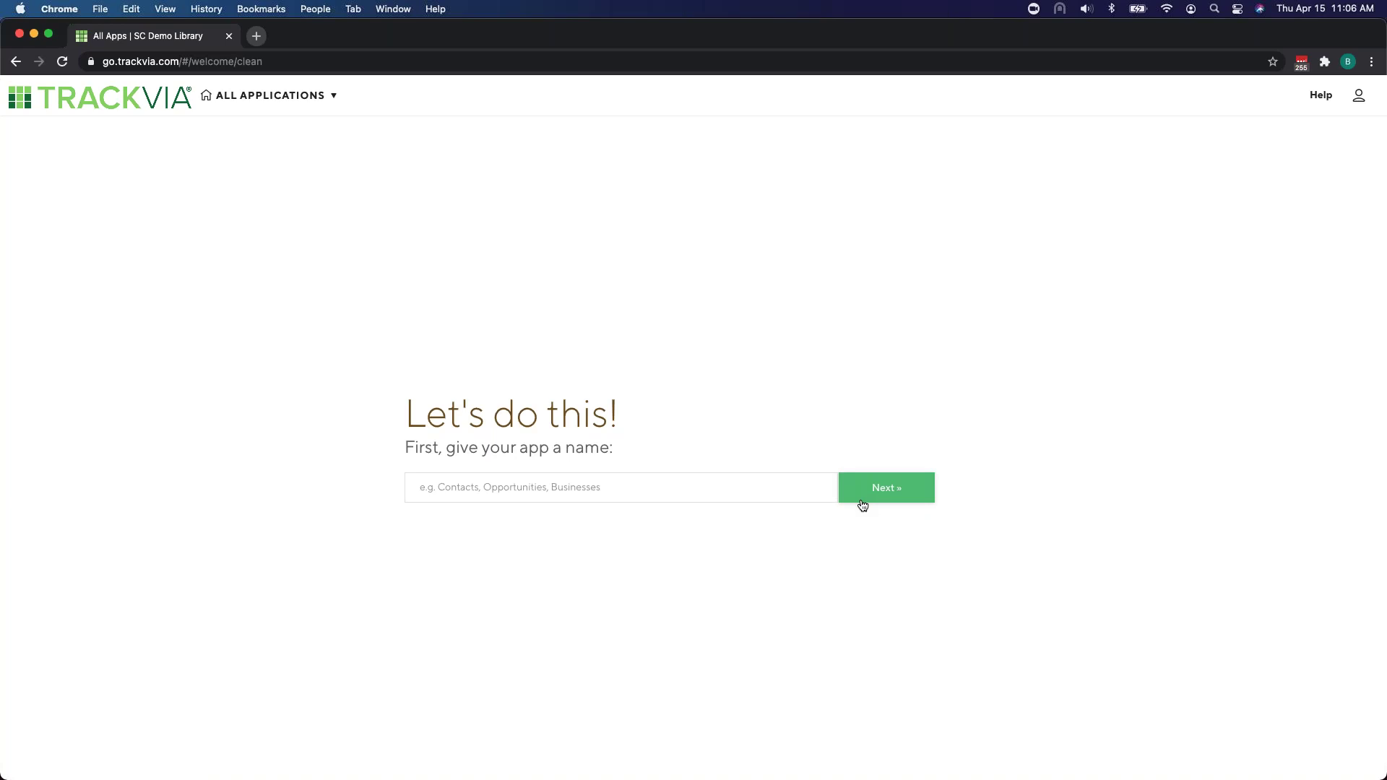
{"action": "left_click", "coordinate": [709, 492]}
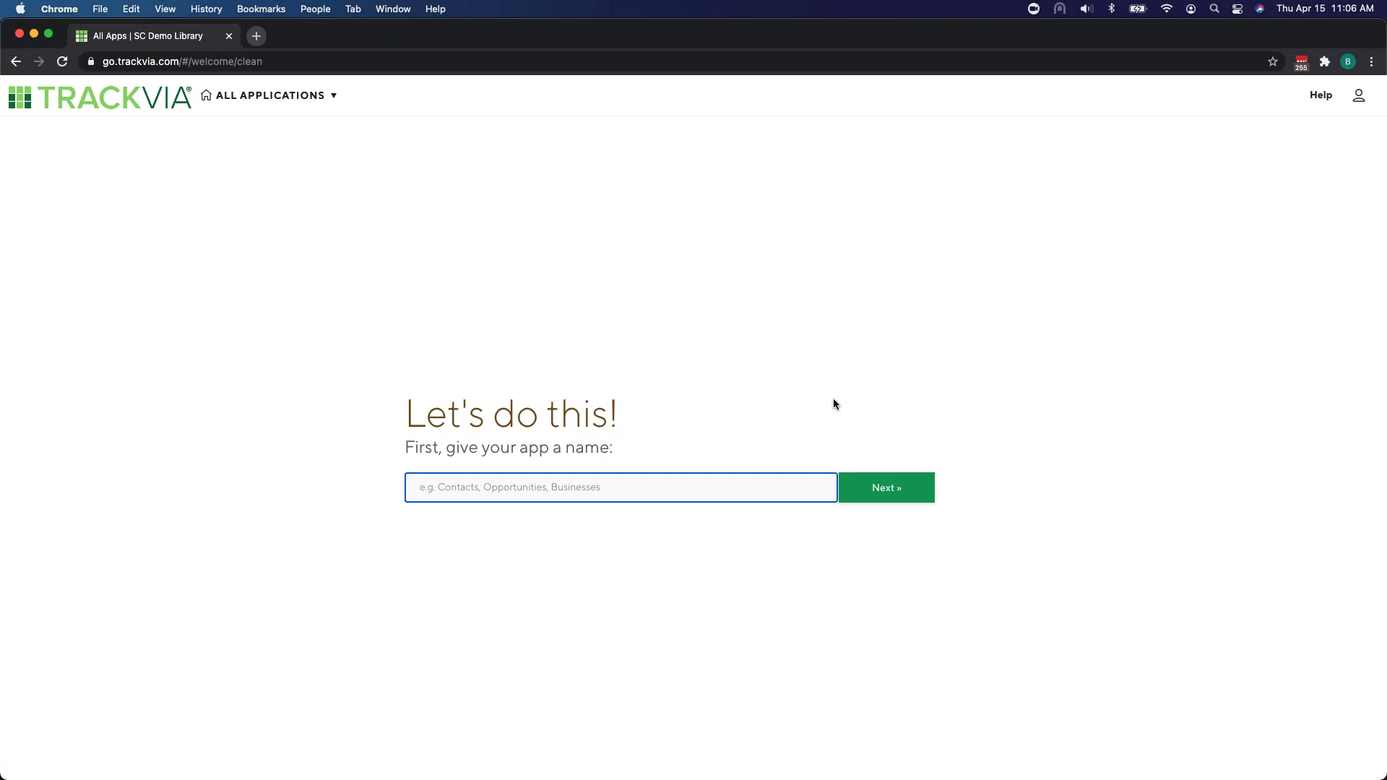
{"action": "type", "text": "Office R"}
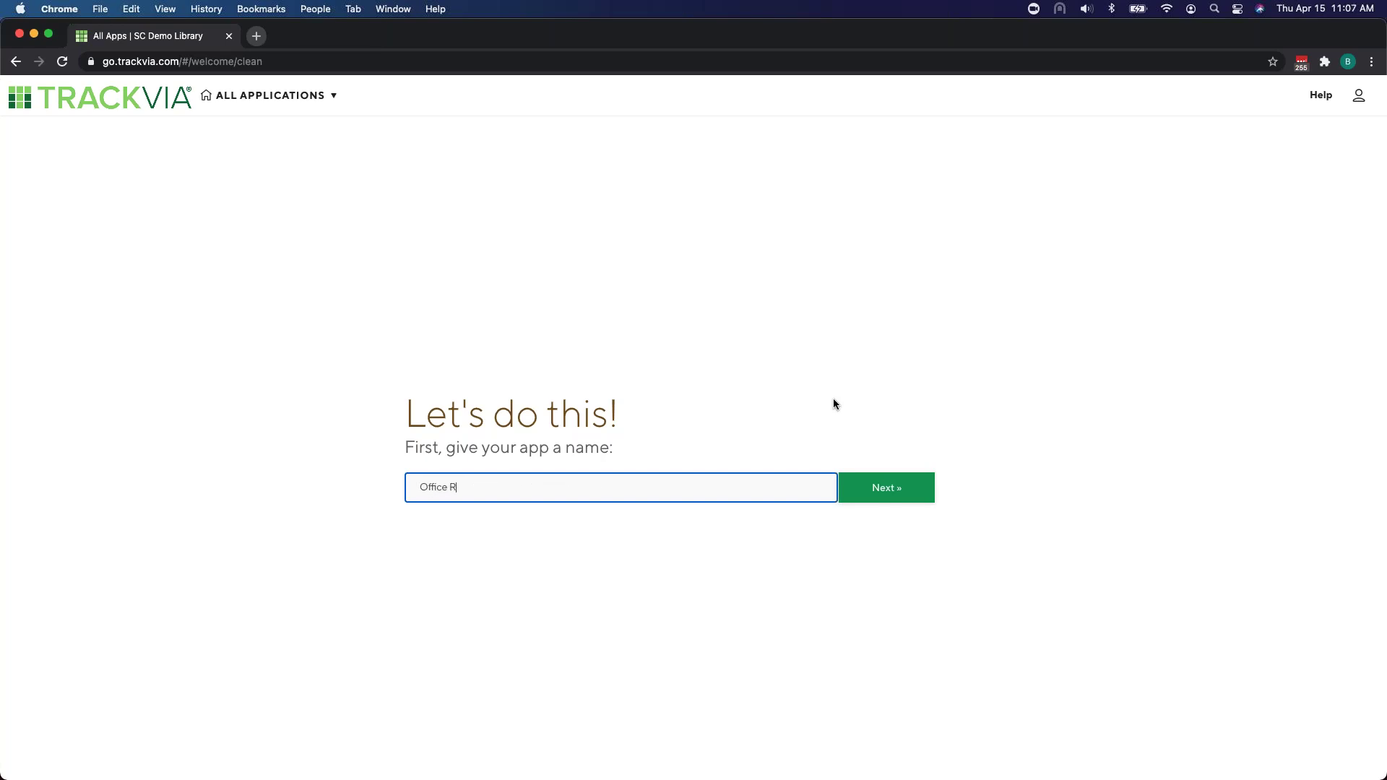
{"action": "type", "text": "equest App"}
{"action": "left_click", "coordinate": [906, 488]}
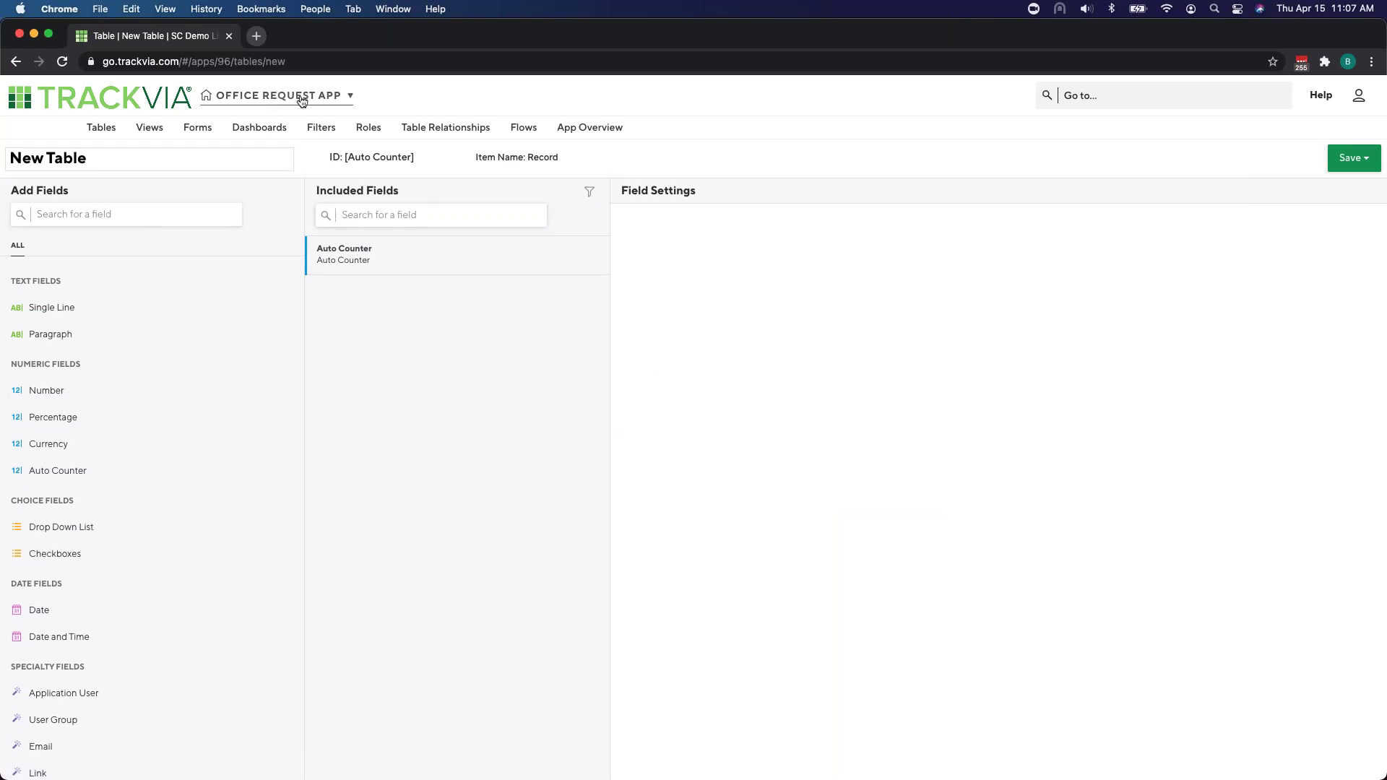
Step: Look through the list of available applications and check the new app's table options
{"action": "left_click", "coordinate": [345, 96]}
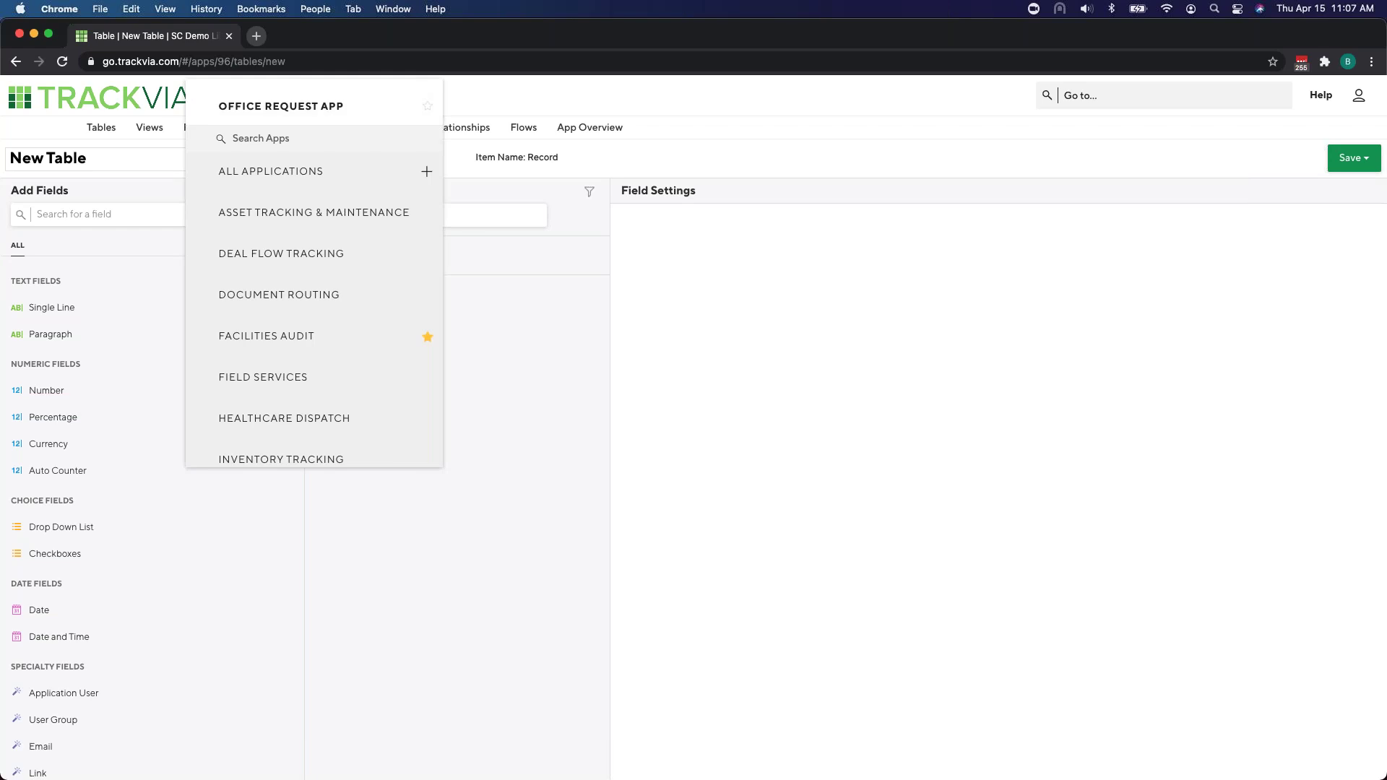
{"action": "scroll", "coordinate": [331, 283], "scroll_direction": "down", "scroll_amount": 5}
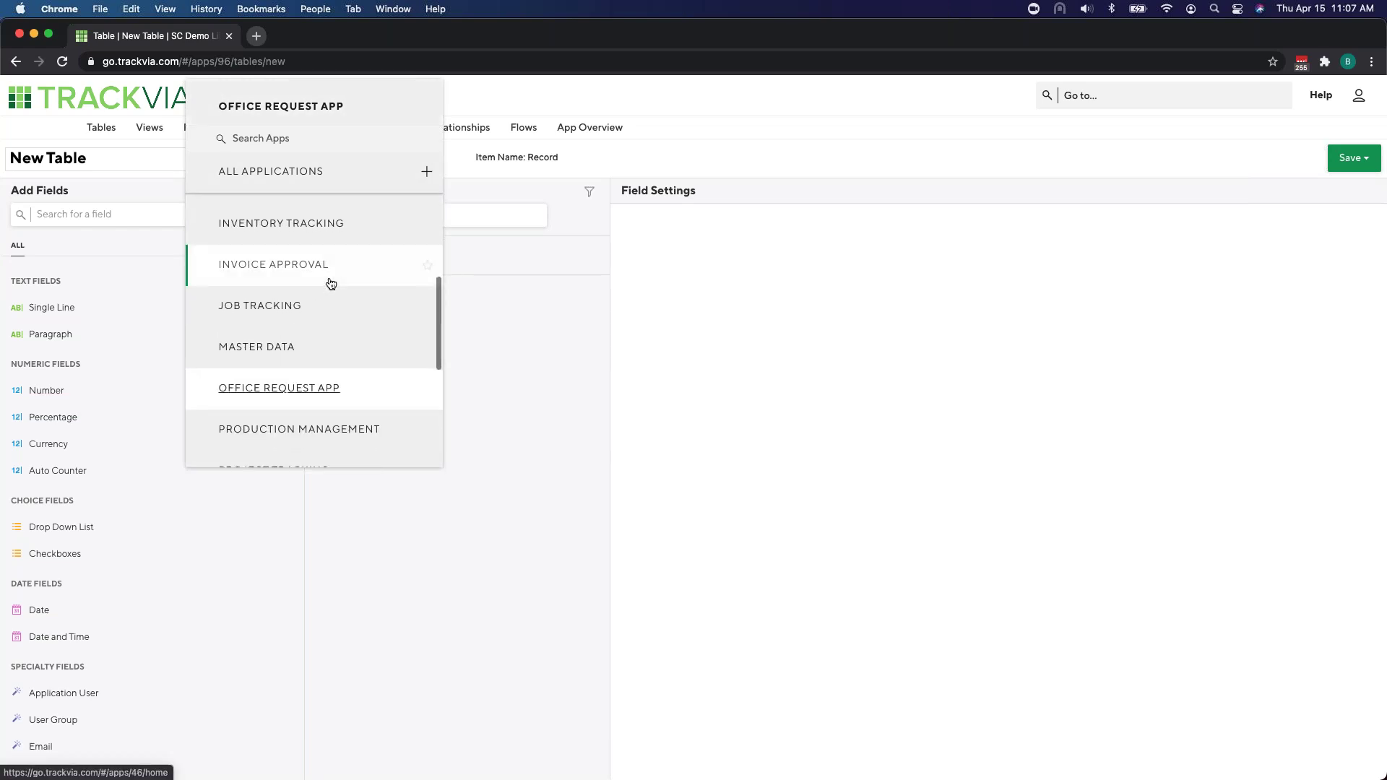
{"action": "scroll", "coordinate": [330, 283], "scroll_direction": "down", "scroll_amount": 3}
{"action": "scroll", "coordinate": [331, 282], "scroll_direction": "up", "scroll_amount": 6}
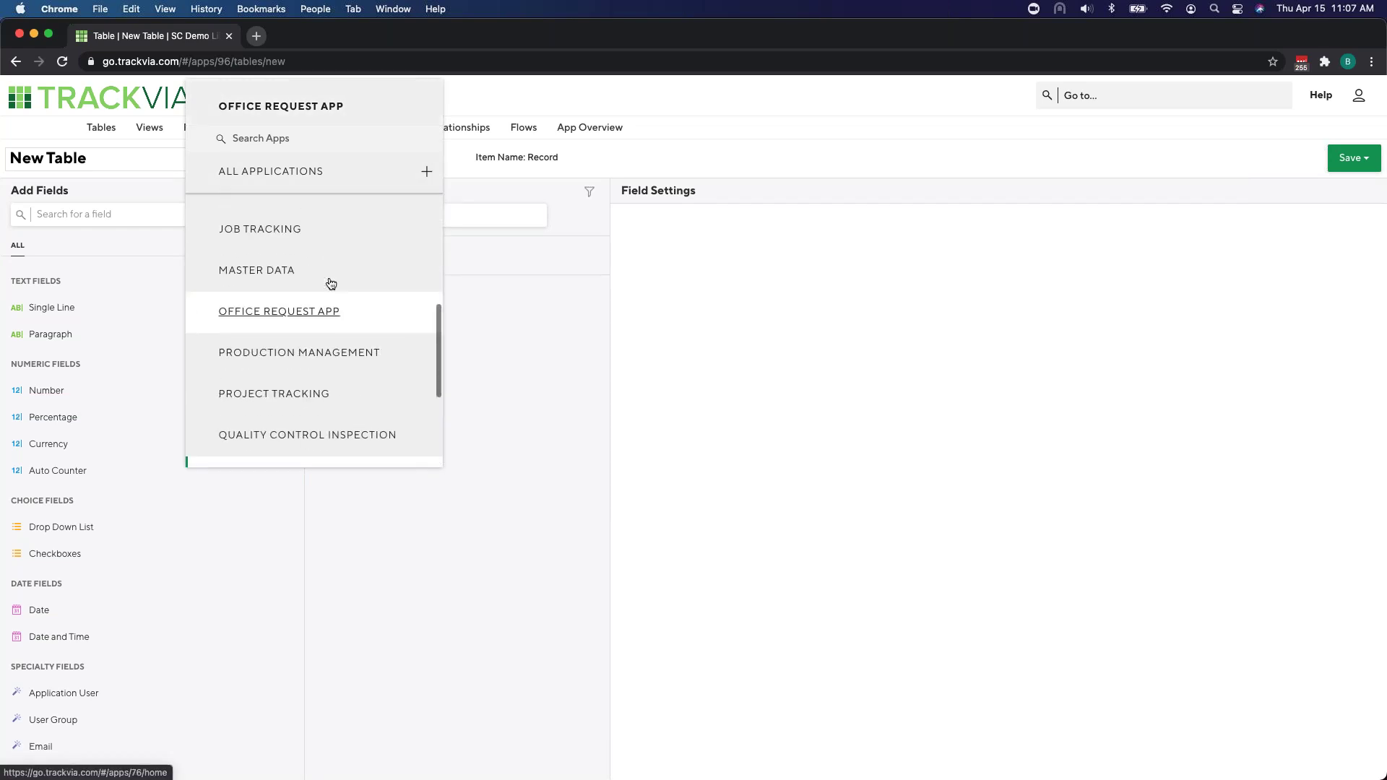
{"action": "scroll", "coordinate": [330, 282], "scroll_direction": "up", "scroll_amount": 3}
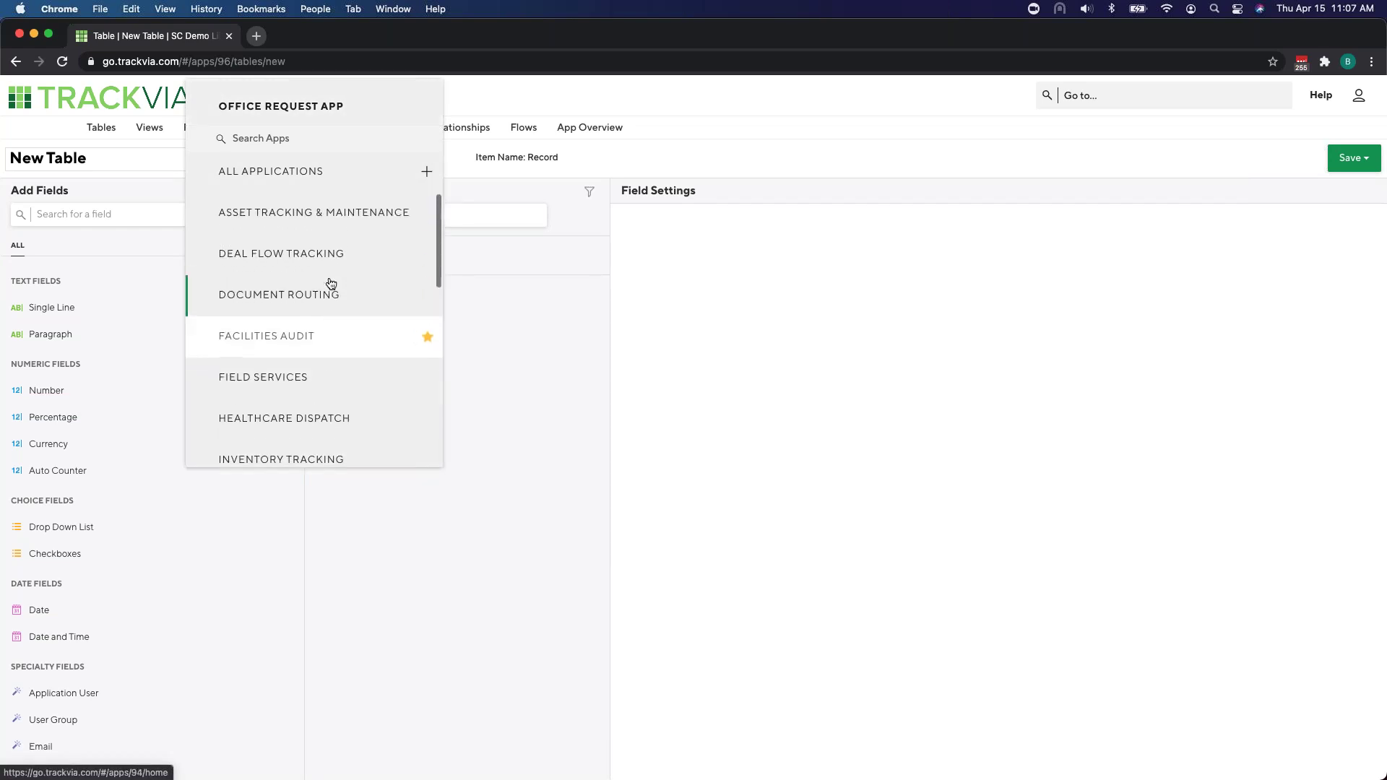
{"action": "left_click", "coordinate": [494, 318]}
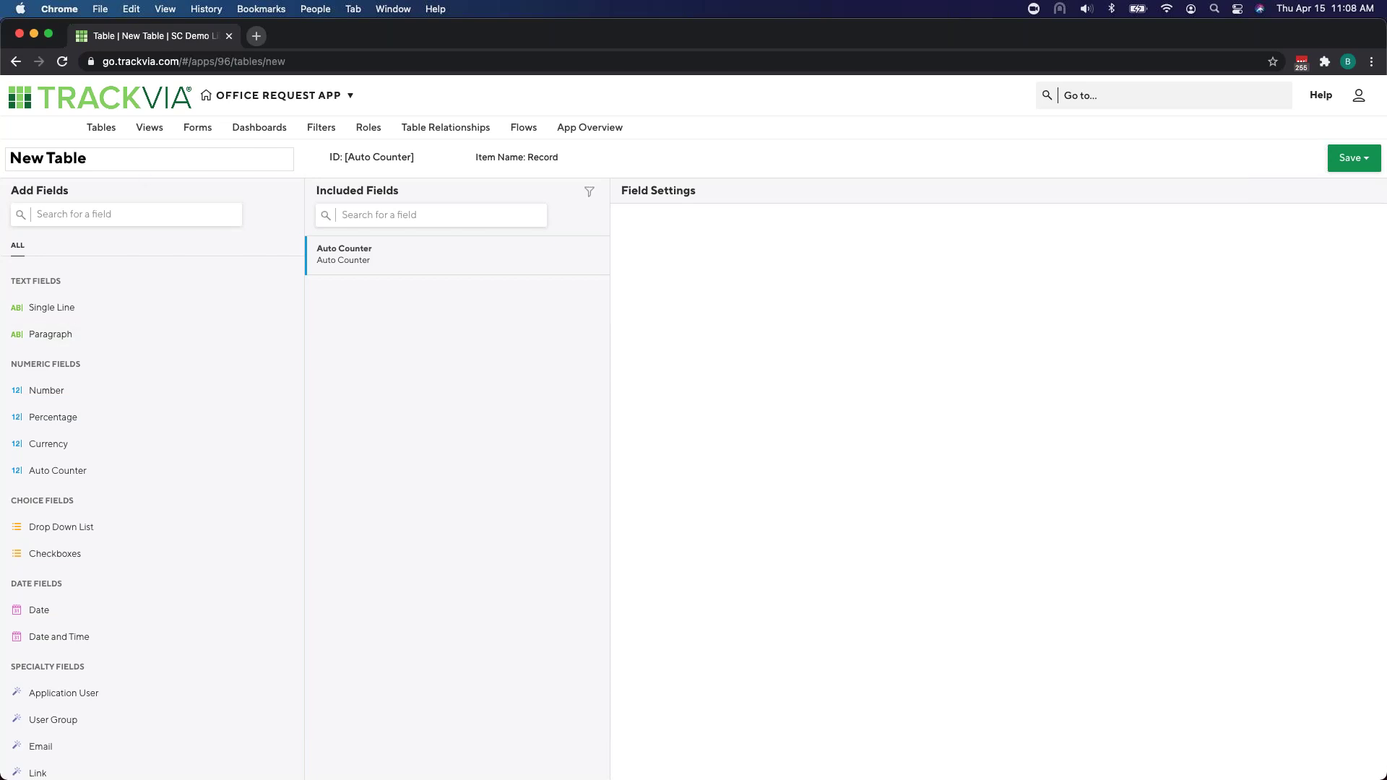
{"action": "left_click", "coordinate": [110, 131]}
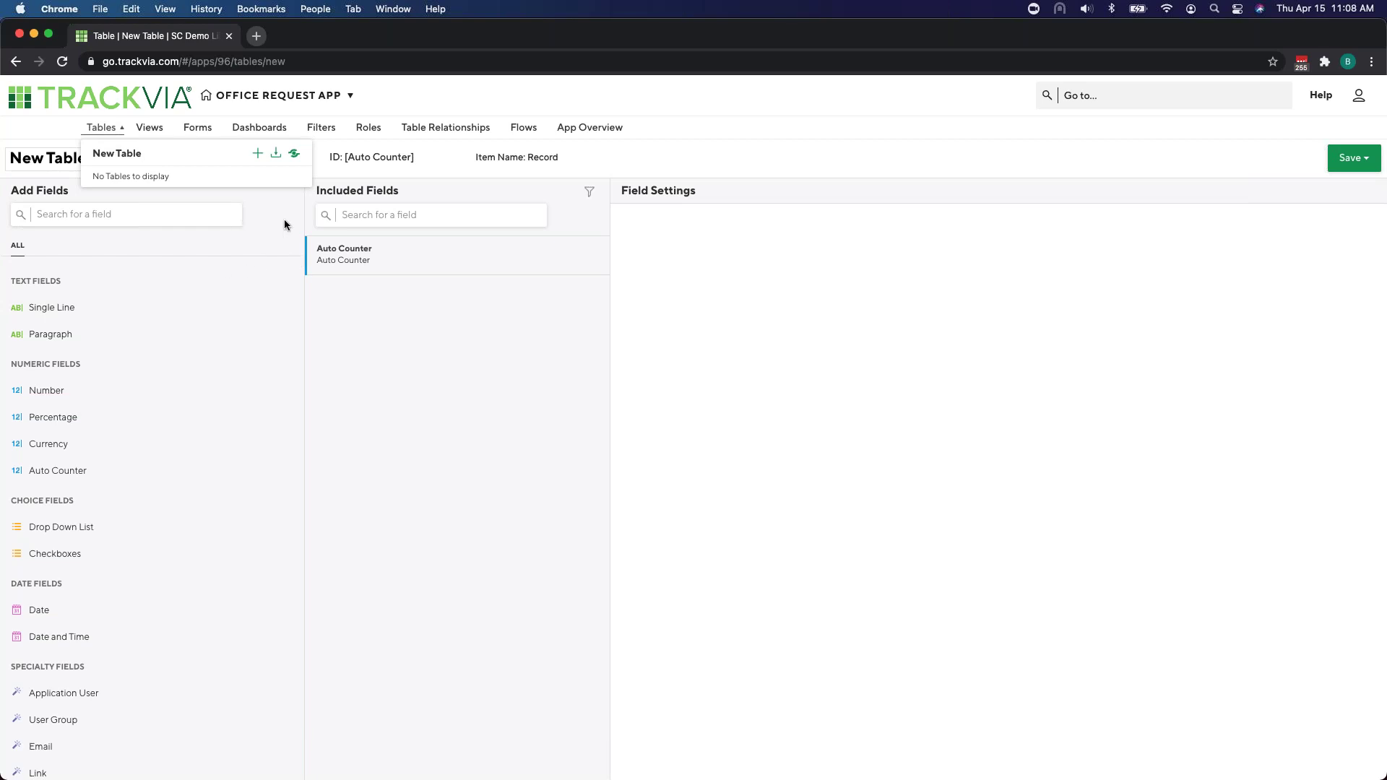
{"action": "left_click", "coordinate": [424, 302]}
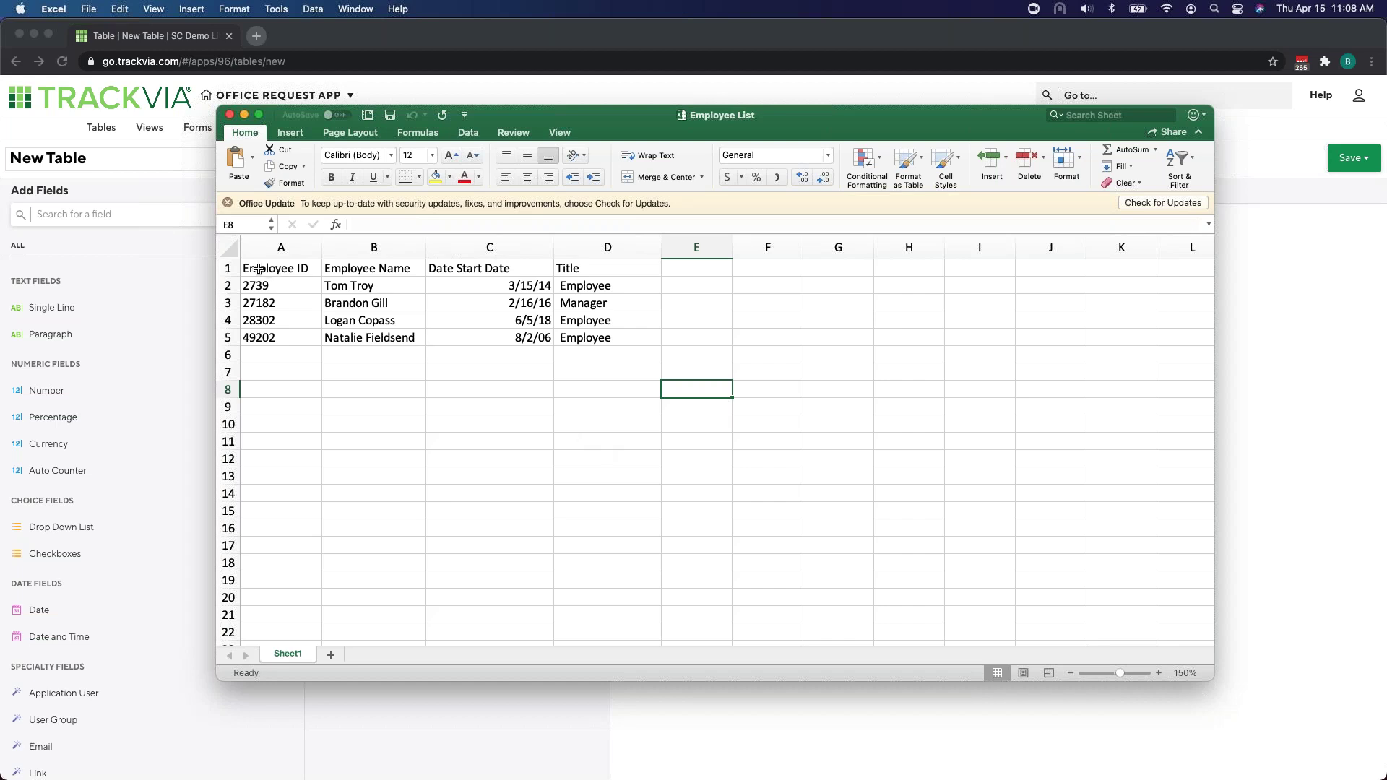
Step: Review the header row A1:D1 of the Employee List workbook in Excel, and close the workbook
{"action": "left_click_drag", "start_coordinate": [260, 269], "coordinate": [580, 262]}
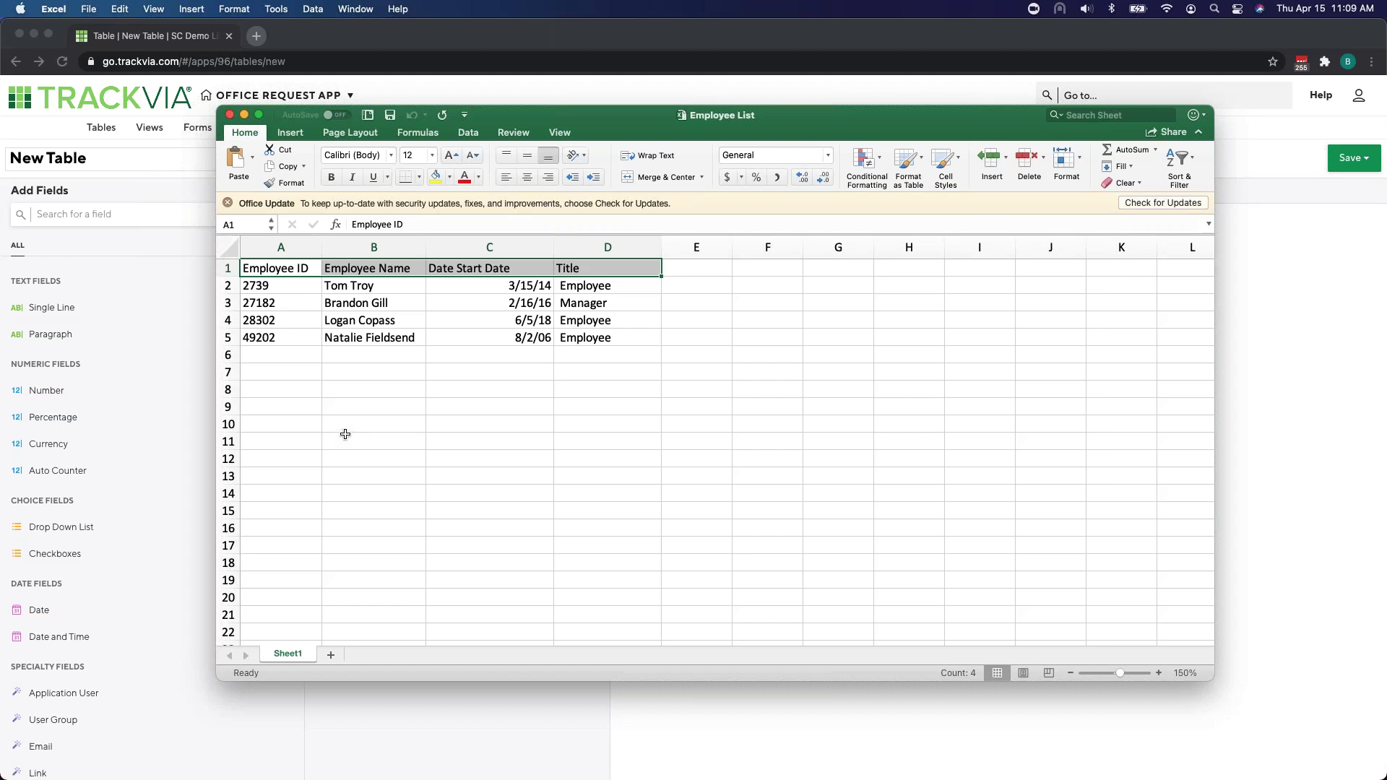
{"action": "left_click", "coordinate": [229, 114]}
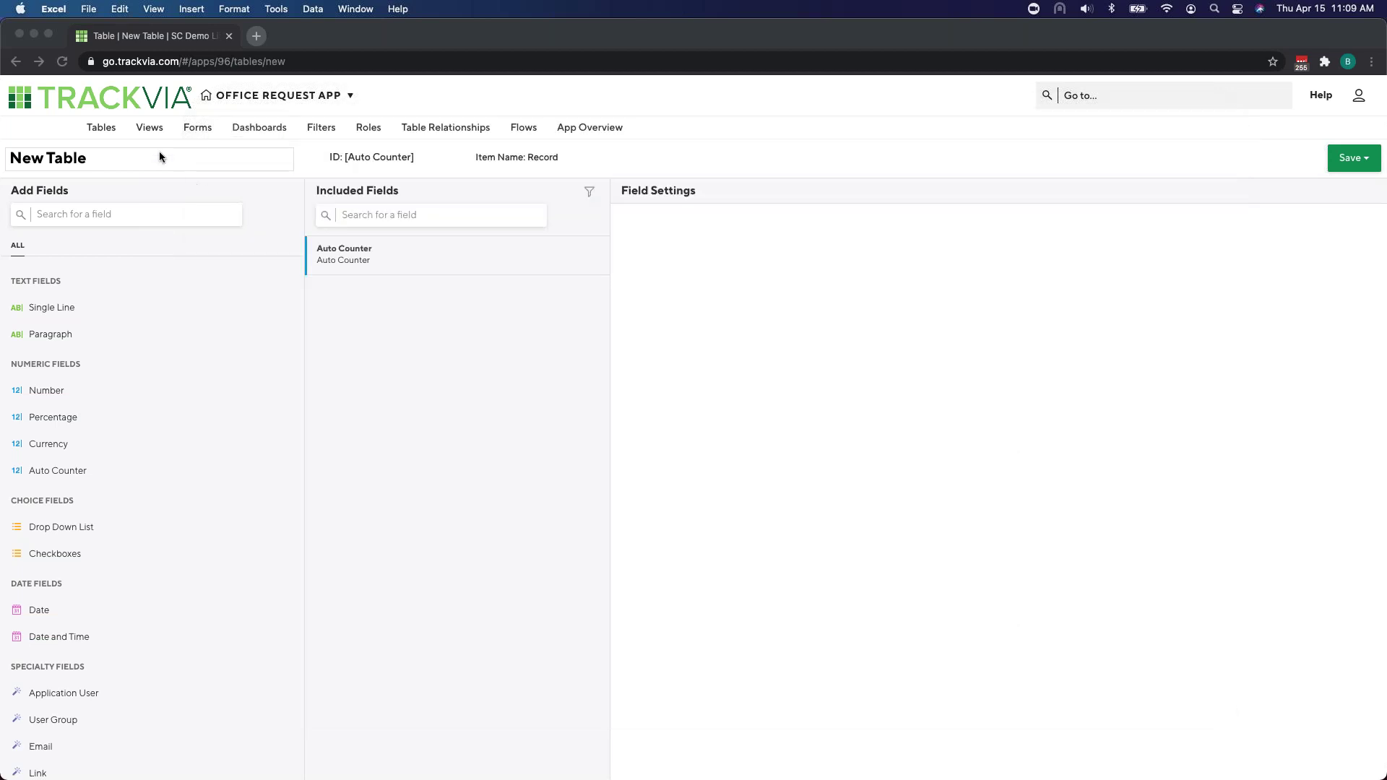
Step: Start a new table from an import, with Employees as the table name and as both the singular and plural item names
{"action": "left_click", "coordinate": [109, 128]}
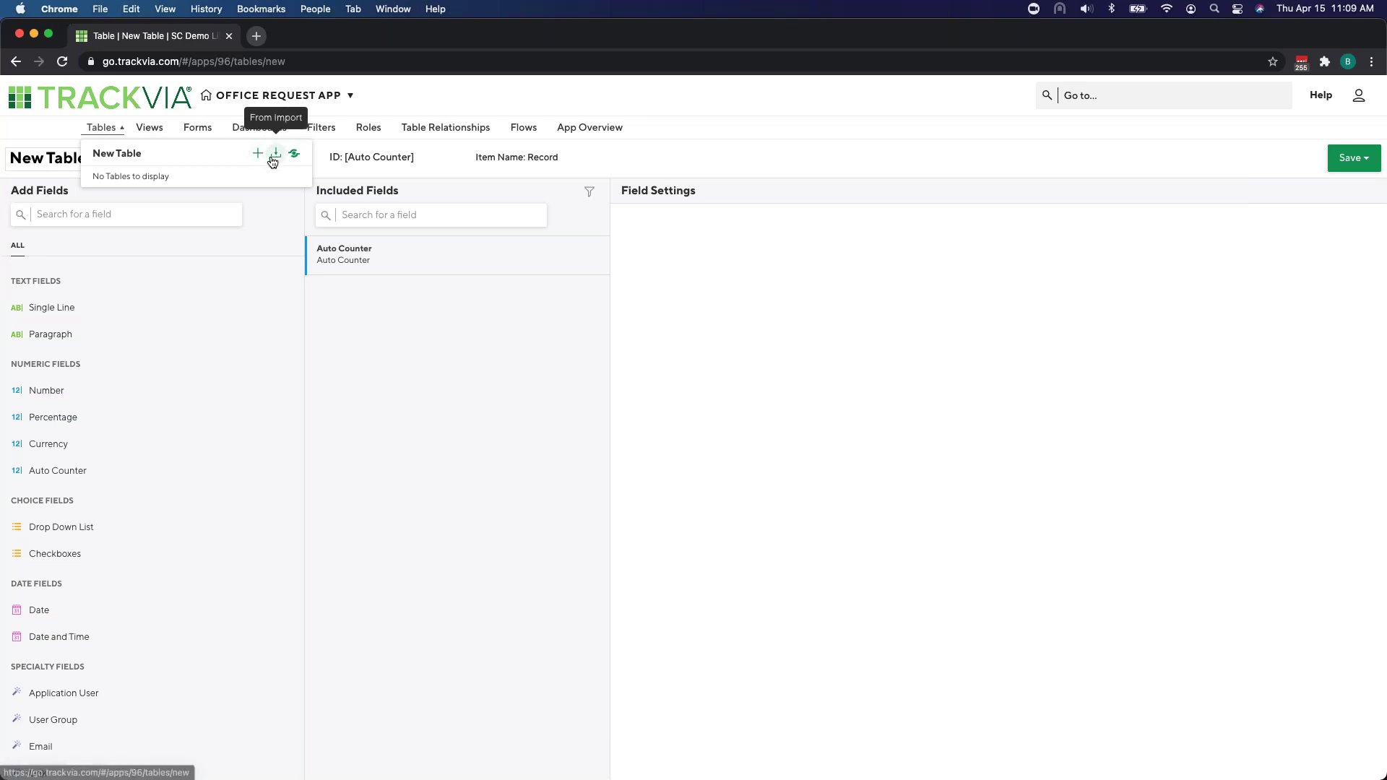
{"action": "left_click", "coordinate": [274, 161]}
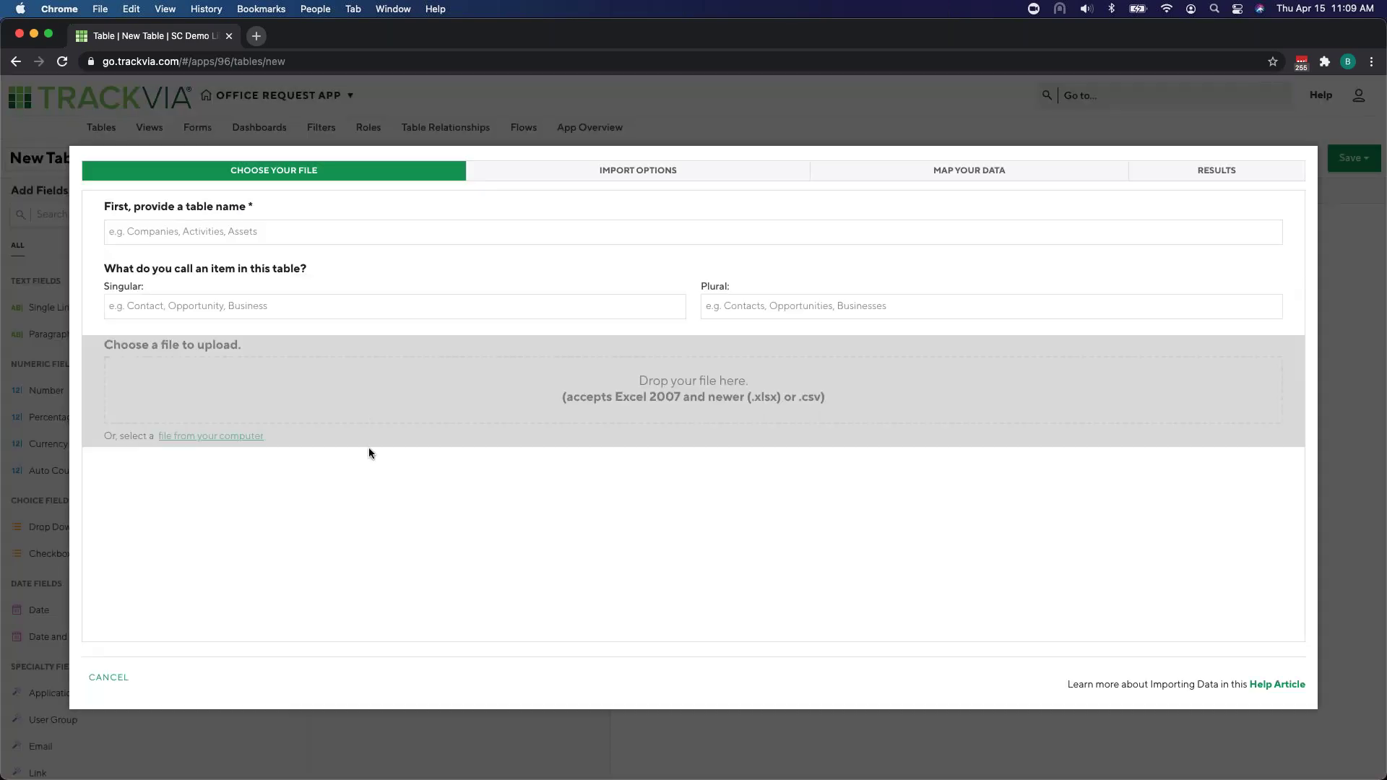
{"action": "left_click", "coordinate": [348, 229]}
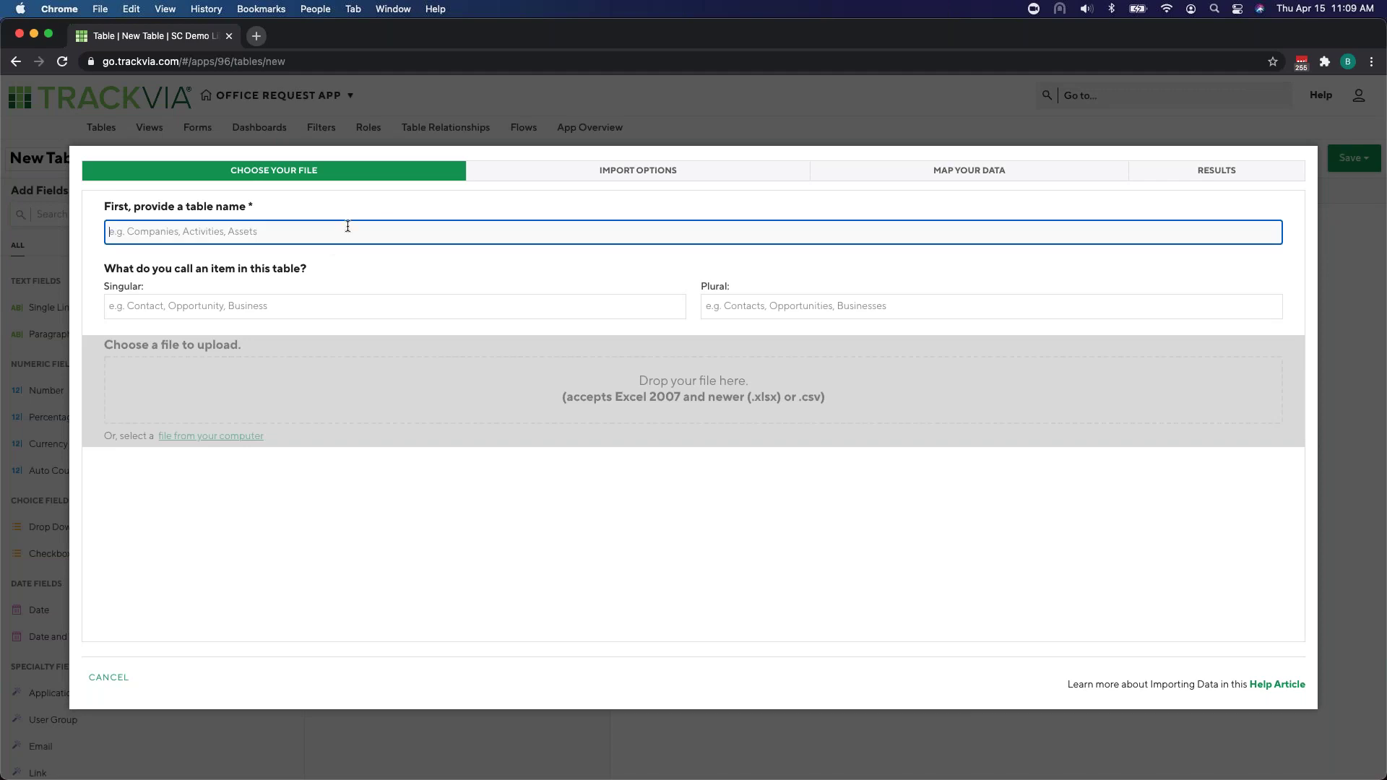
{"action": "type", "text": "E"}
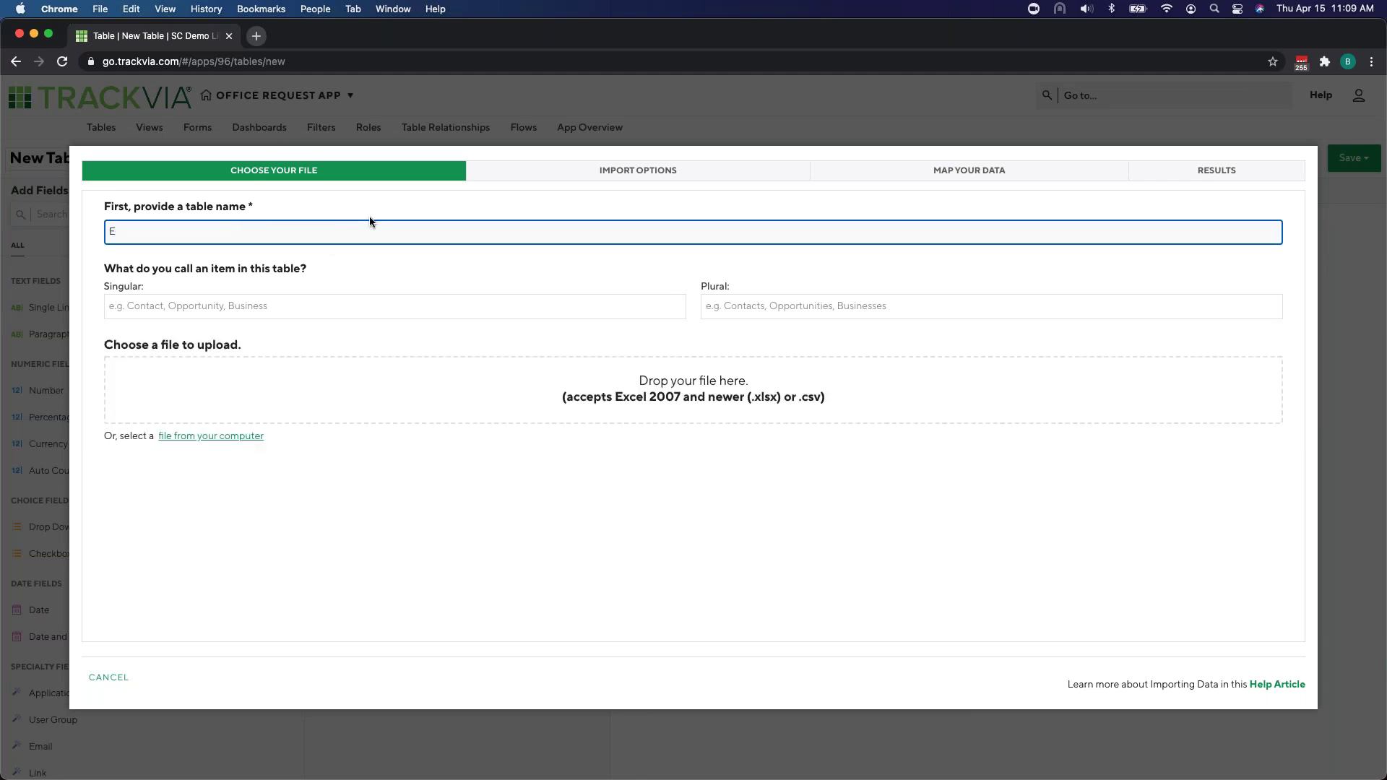
{"action": "type", "text": "mployees"}
{"action": "key", "text": "super+a"}
{"action": "key", "text": "super+c"}
{"action": "left_click", "coordinate": [300, 303]}
{"action": "key", "text": "super+v"}
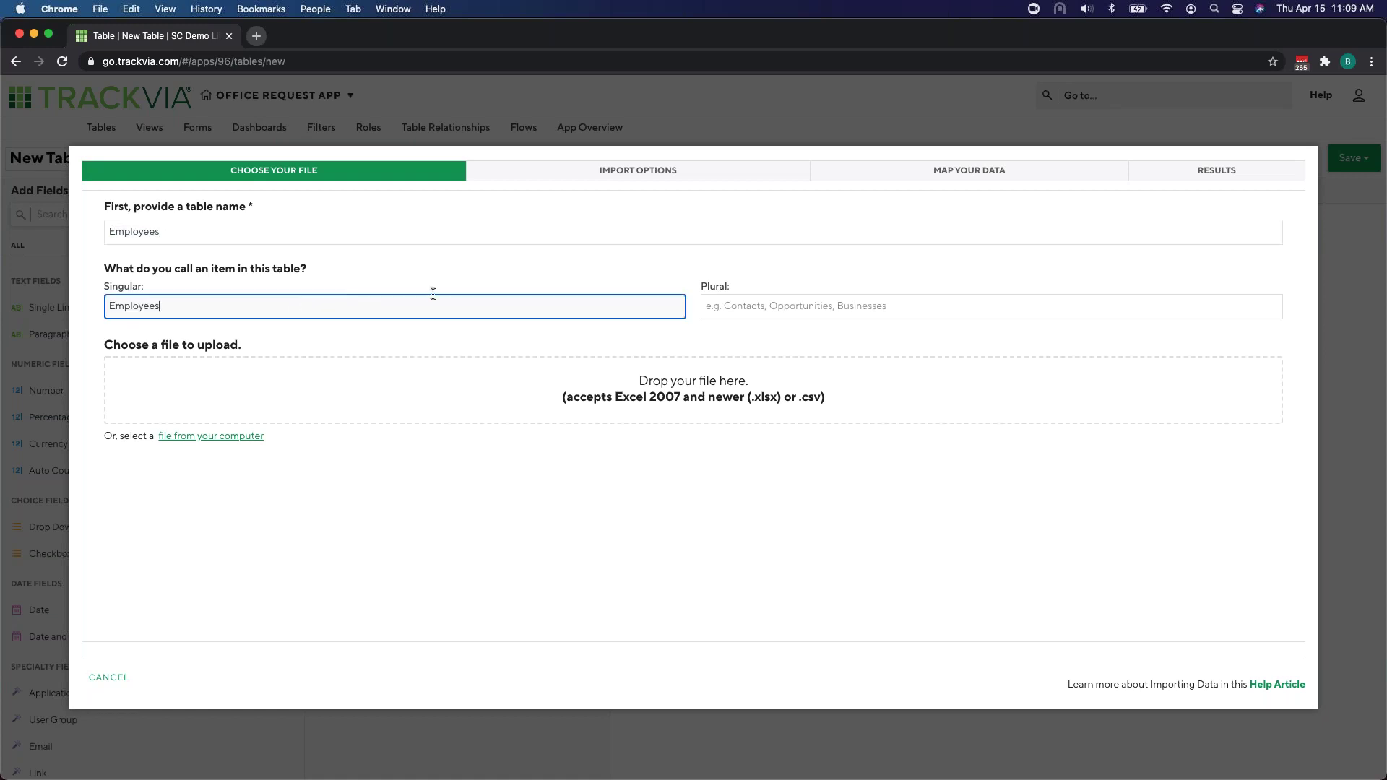
{"action": "left_click", "coordinate": [735, 299]}
{"action": "key", "text": "super+v"}
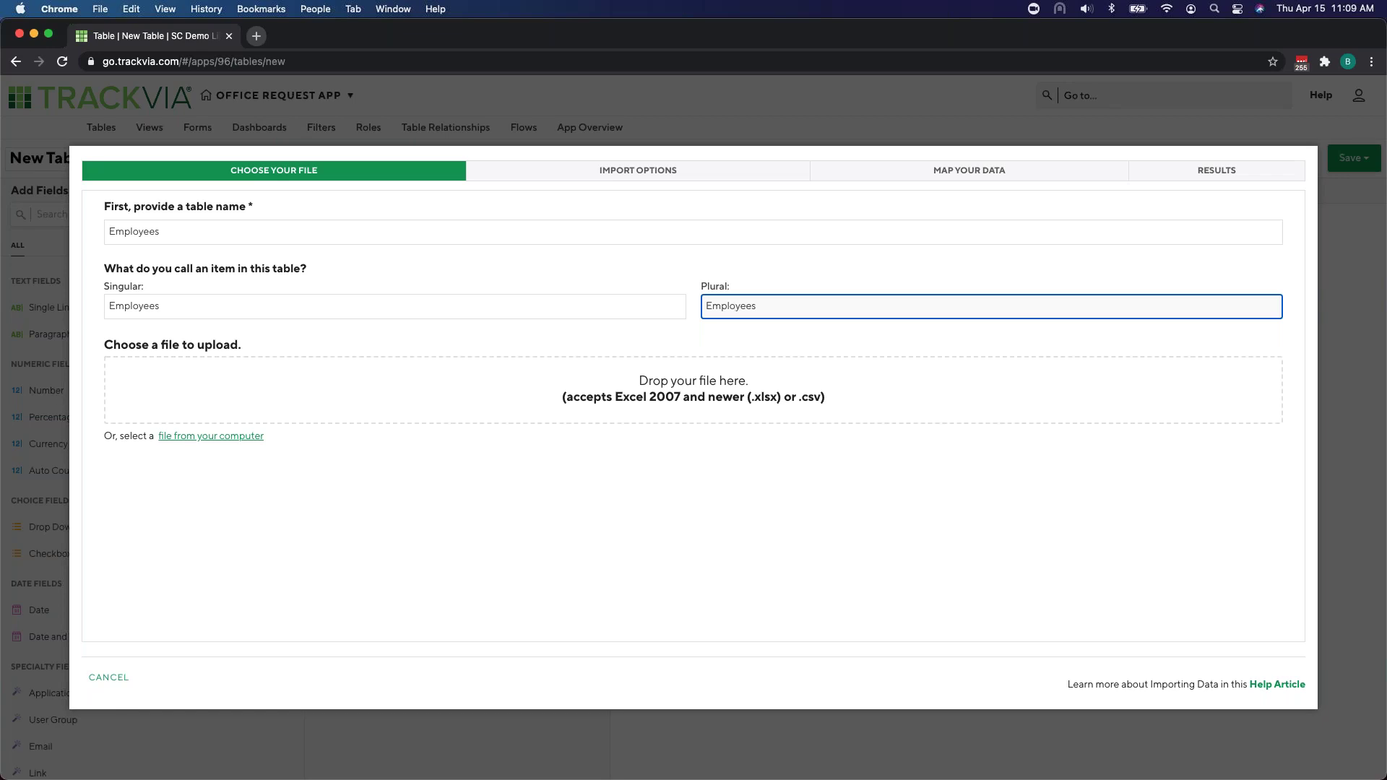
Step: Upload the Employee List spreadsheet and accept the import options with row 1 as header and rows with errors rejected
{"action": "key", "text": "super+Tab"}
{"action": "left_click_drag", "start_coordinate": [4, 361], "coordinate": [253, 401]}
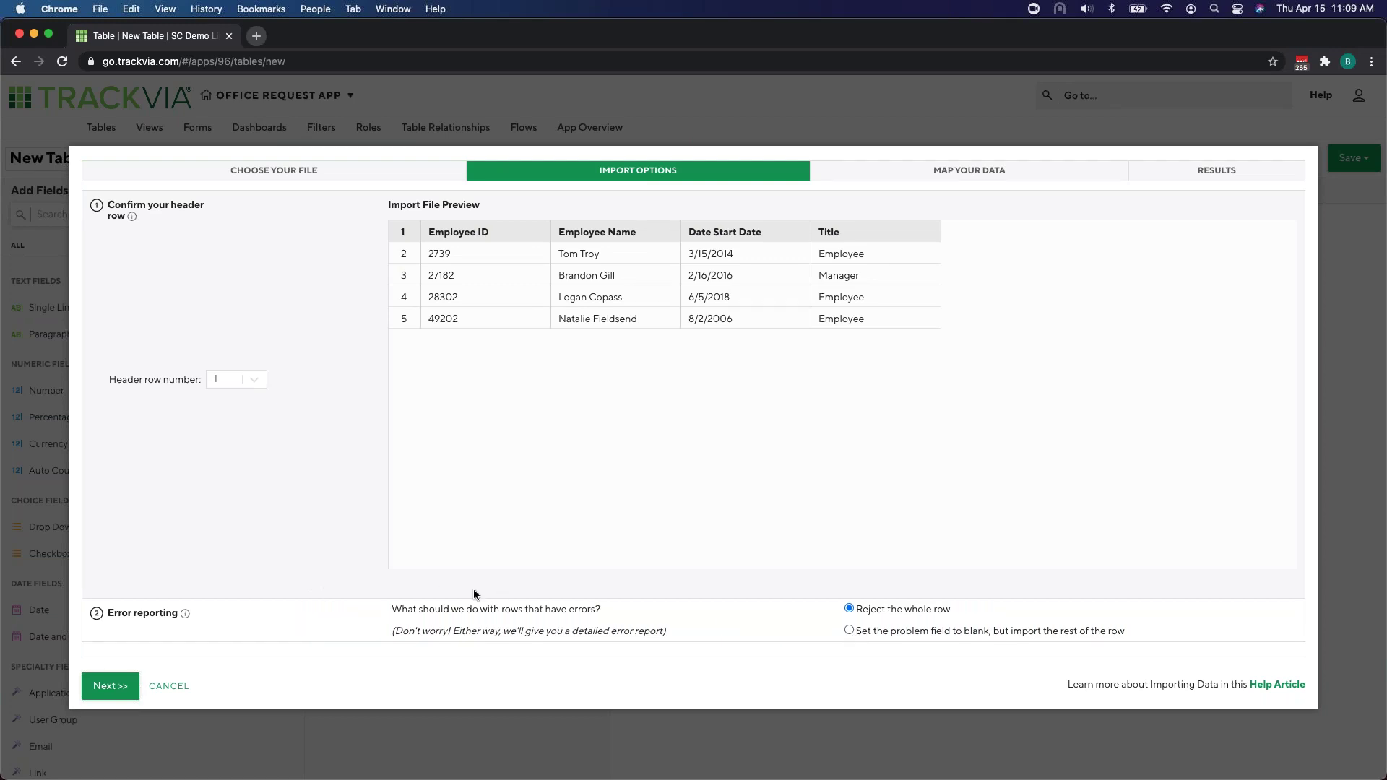
{"action": "left_click", "coordinate": [118, 688]}
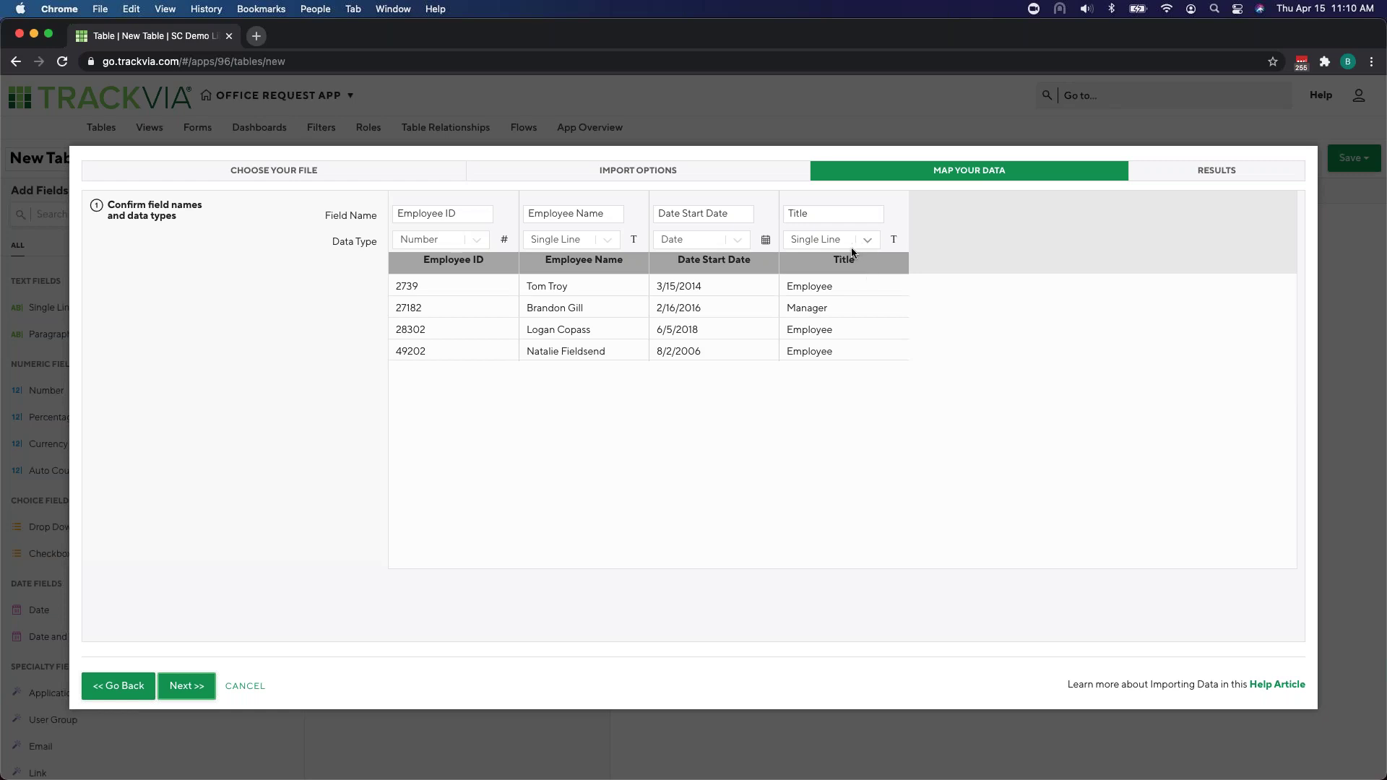
Step: Set the Title column's data type to Drop Down List and run the import
{"action": "left_click", "coordinate": [870, 238]}
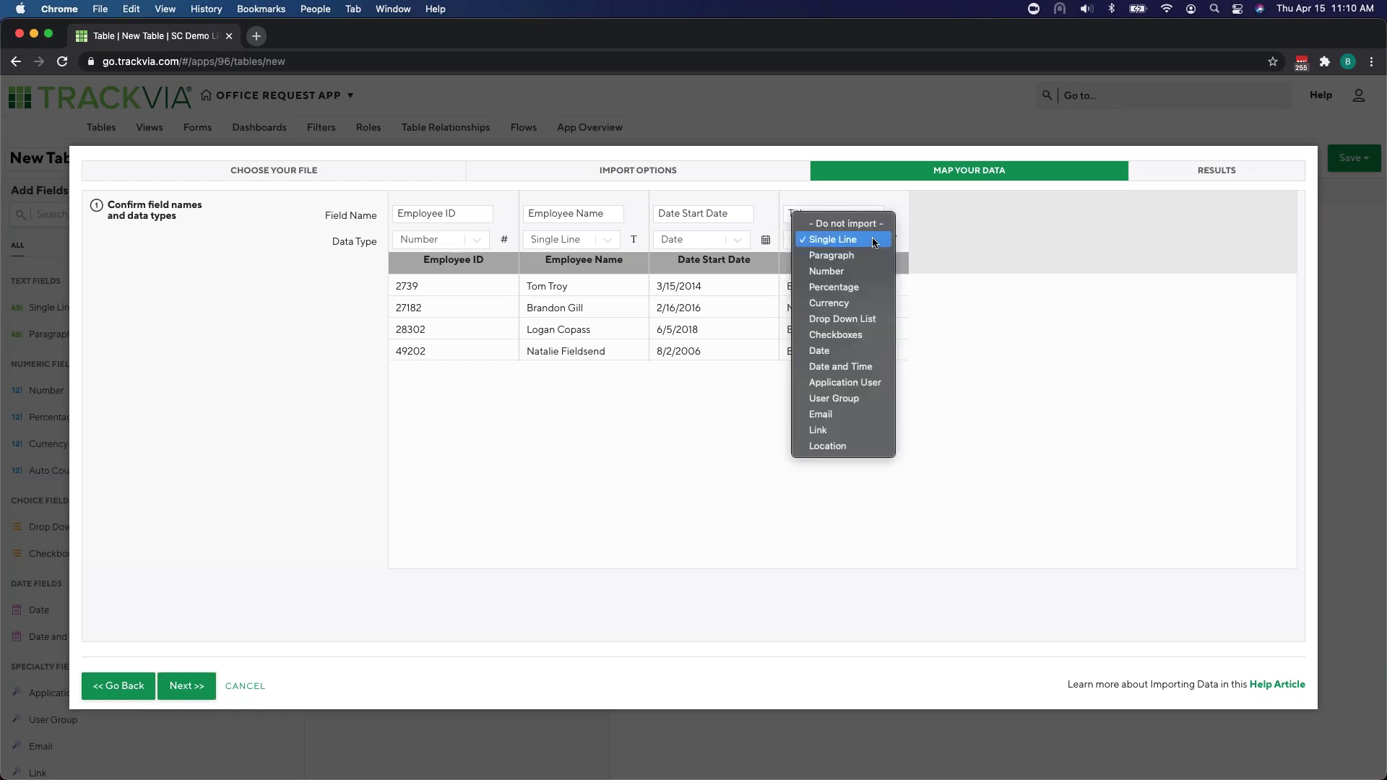
{"action": "left_click", "coordinate": [864, 318]}
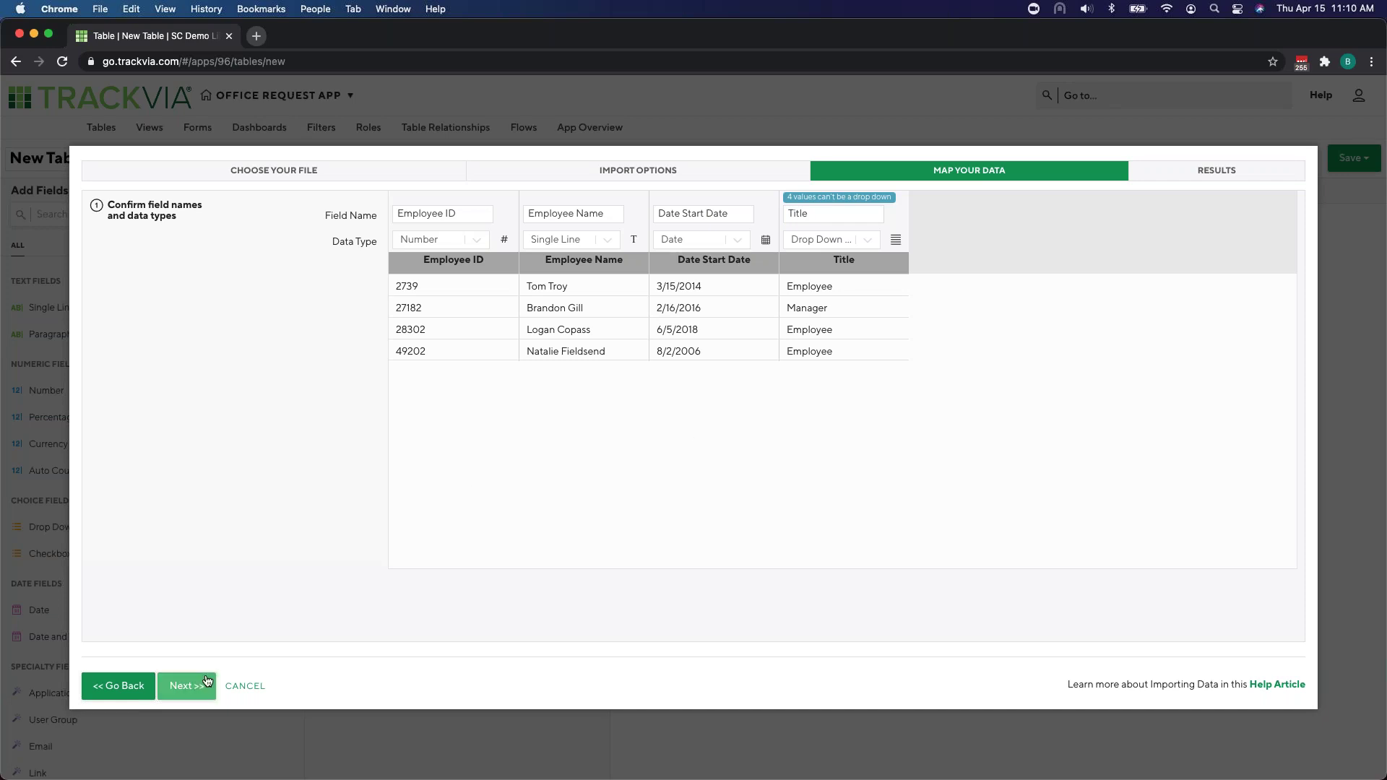
{"action": "left_click", "coordinate": [187, 685]}
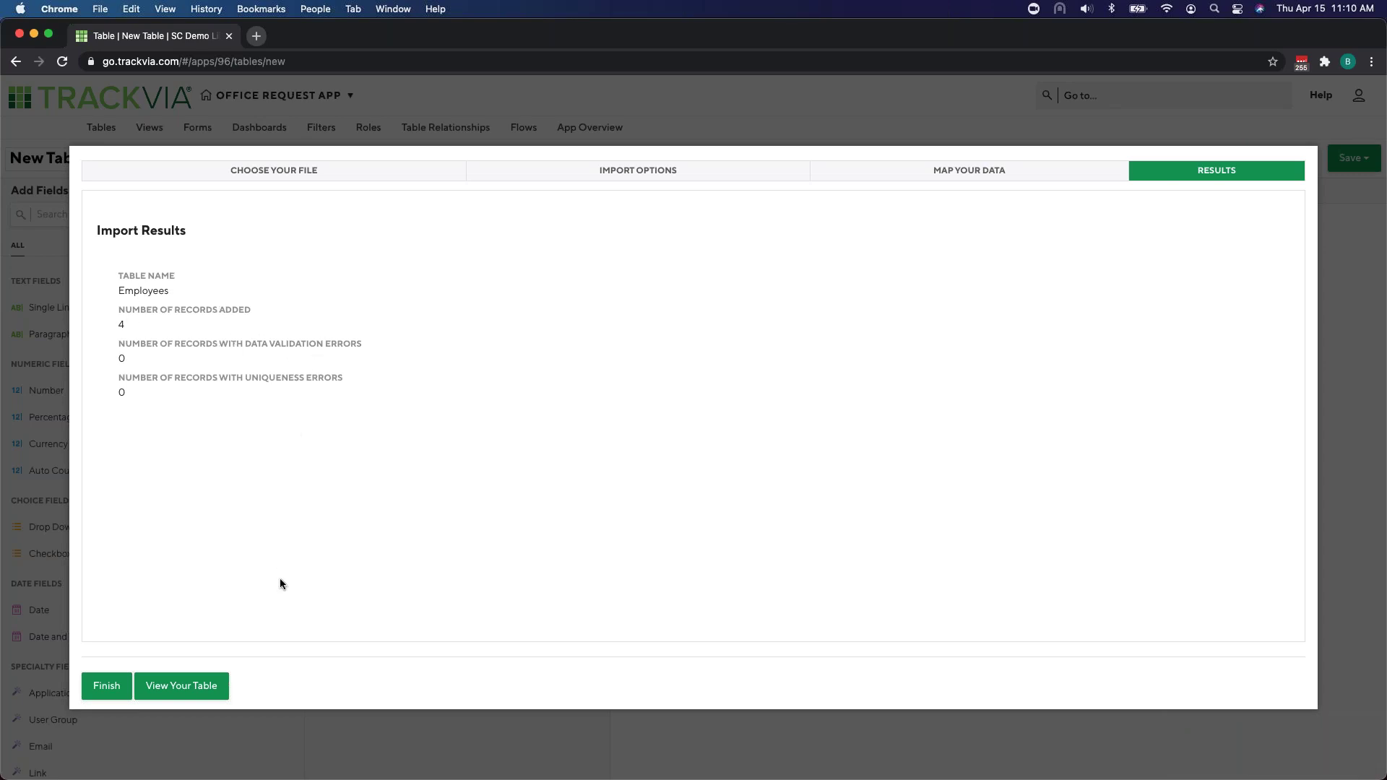
Step: Open the imported Employees table and examine the Title choices and the start date cell of the first record
{"action": "left_click", "coordinate": [201, 679]}
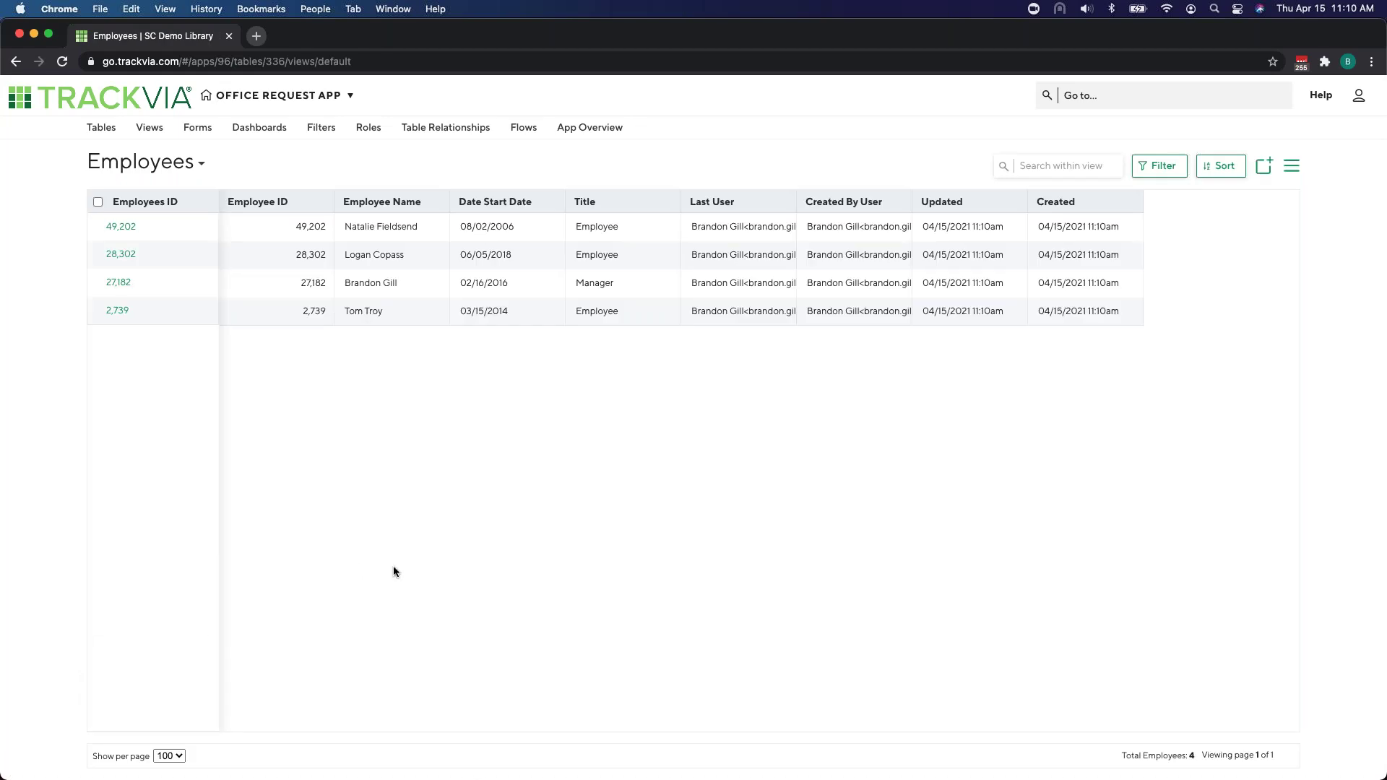
{"action": "left_click", "coordinate": [674, 226]}
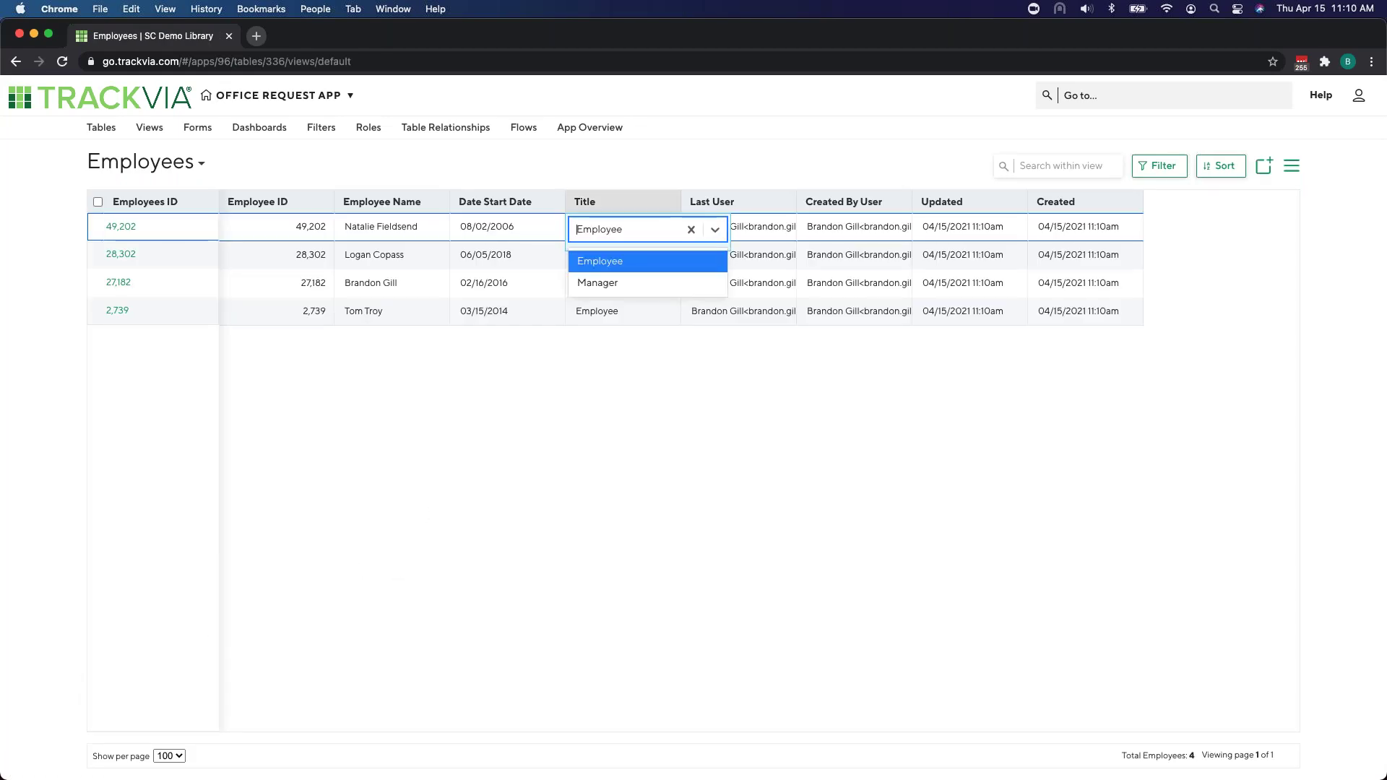
{"action": "left_click", "coordinate": [648, 374]}
{"action": "left_click", "coordinate": [515, 224]}
{"action": "left_click", "coordinate": [554, 222]}
{"action": "left_click", "coordinate": [561, 155]}
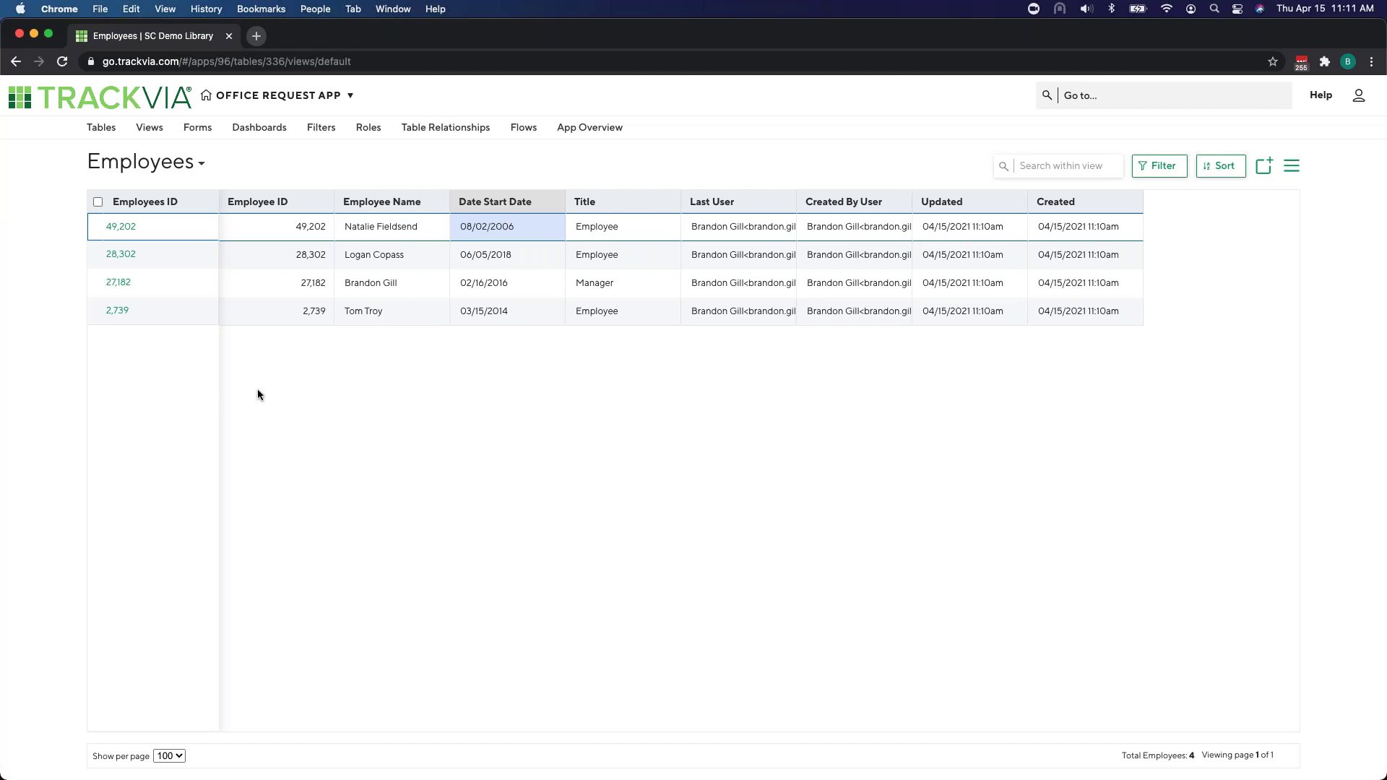
Step: Open the Employees table for editing and set the Employee ID field to display with no separator
{"action": "left_click", "coordinate": [105, 133]}
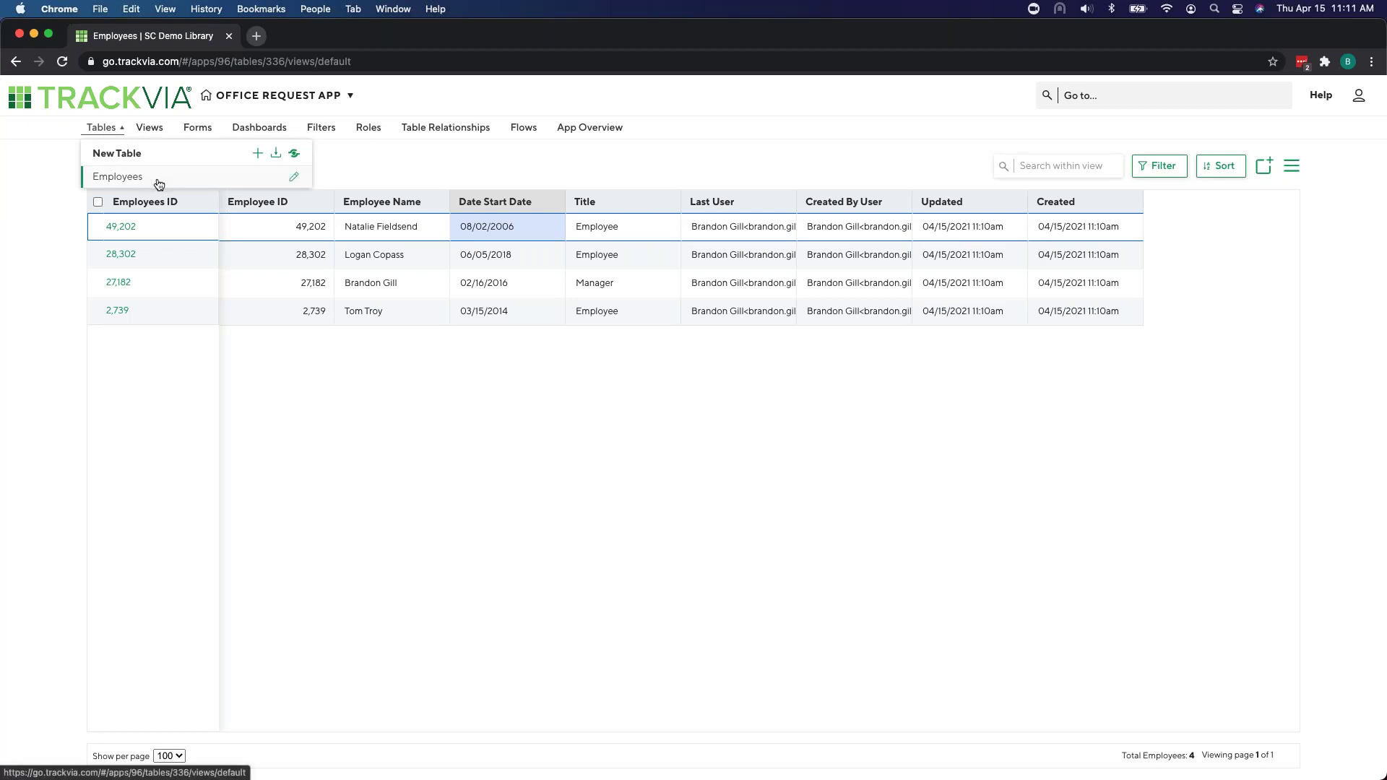
{"action": "left_click", "coordinate": [293, 177]}
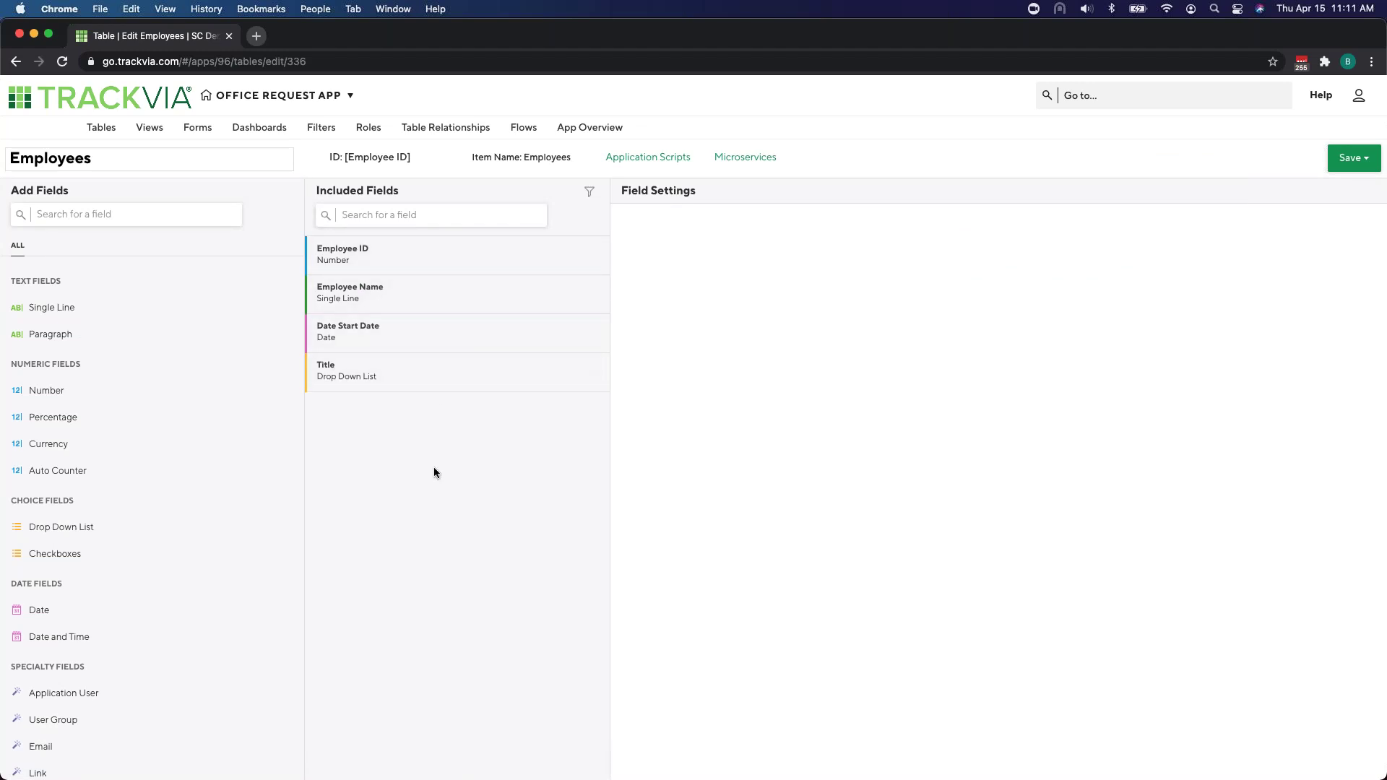
{"action": "left_click", "coordinate": [436, 269]}
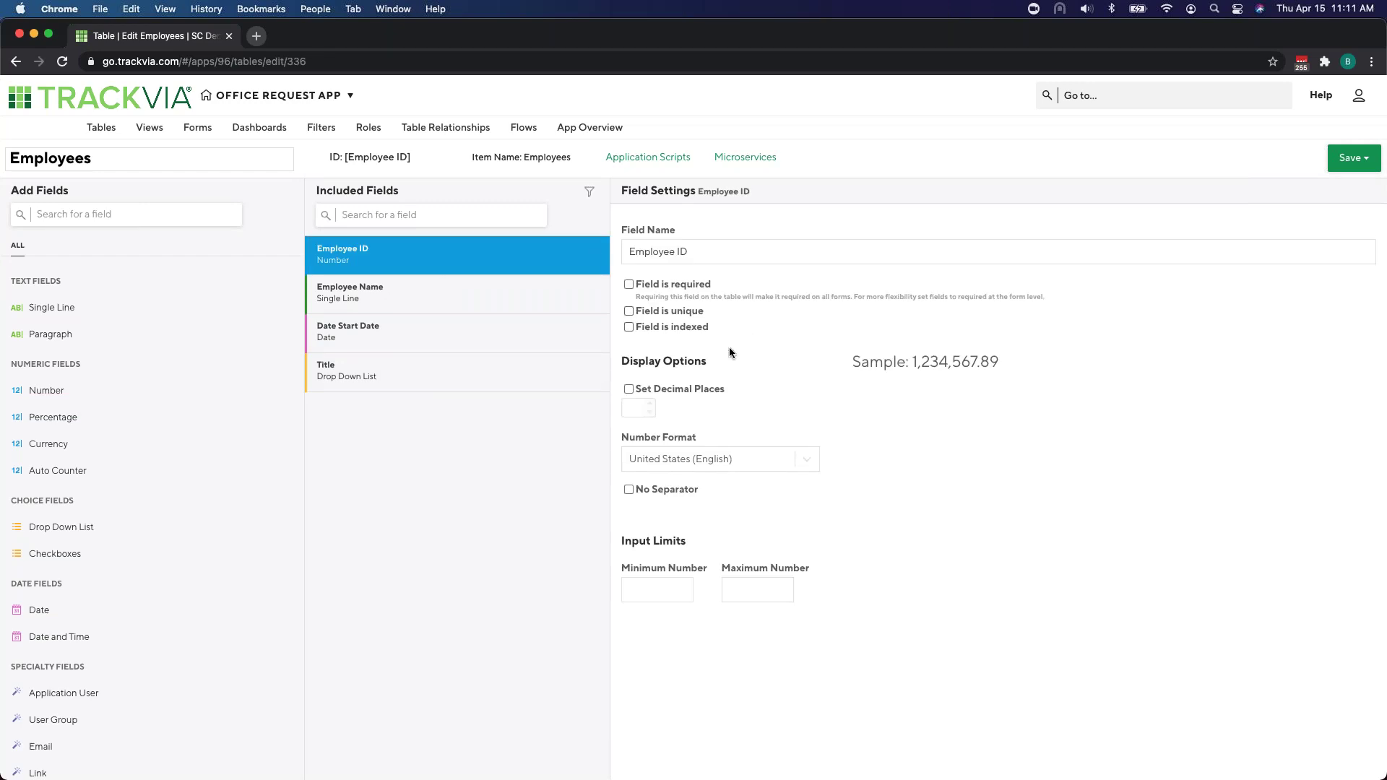
{"action": "left_click", "coordinate": [629, 490]}
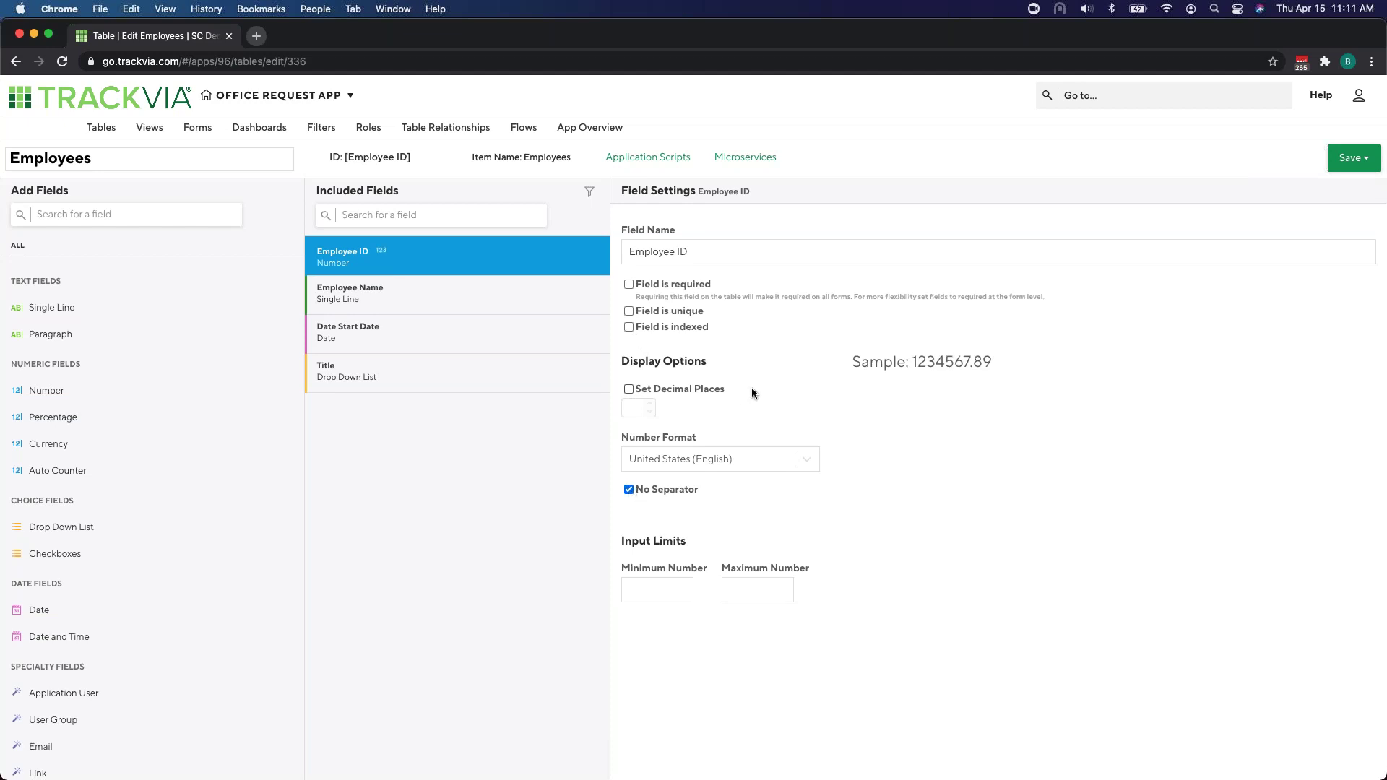
Step: Build the Employees record ID from the Employee ID, a dash separator and the Employee Name
{"action": "left_click", "coordinate": [379, 160]}
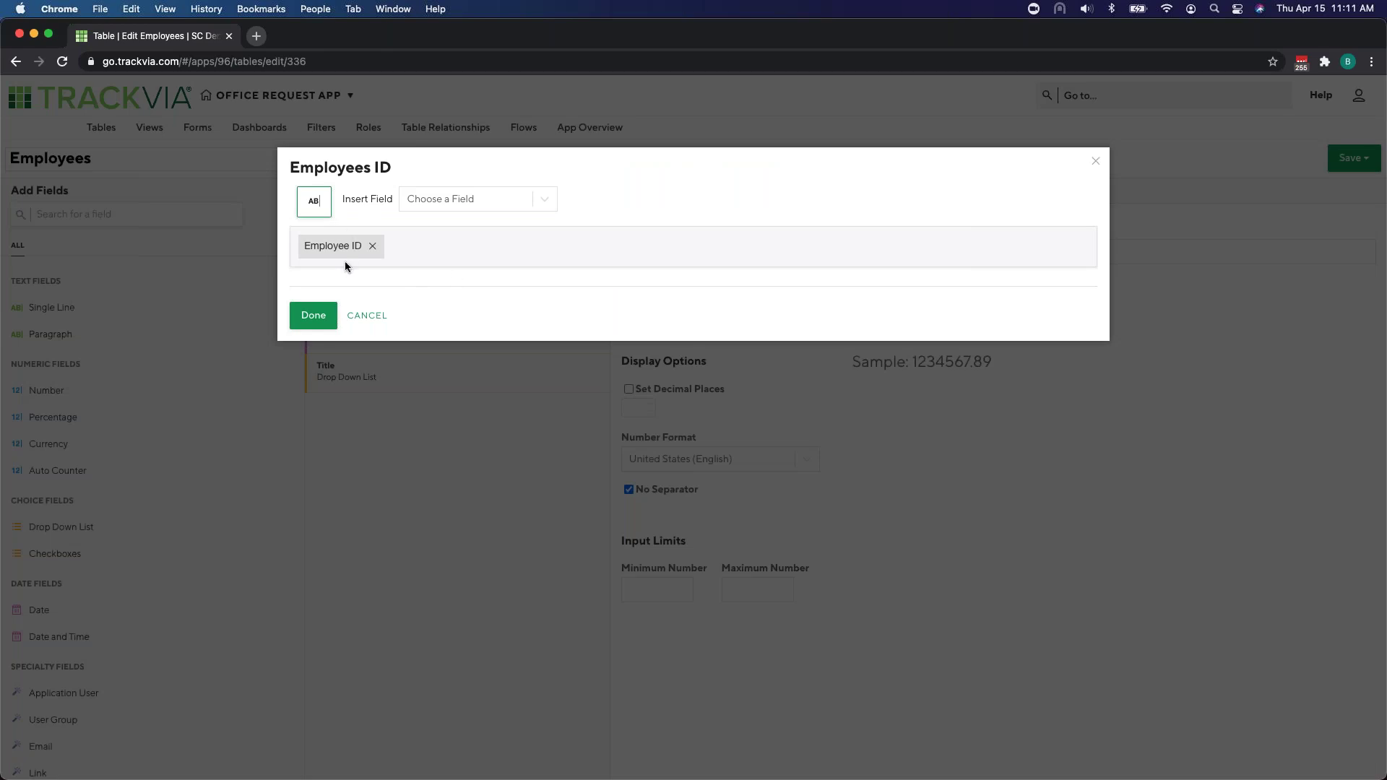
{"action": "left_click", "coordinate": [324, 201]}
{"action": "left_click", "coordinate": [453, 246]}
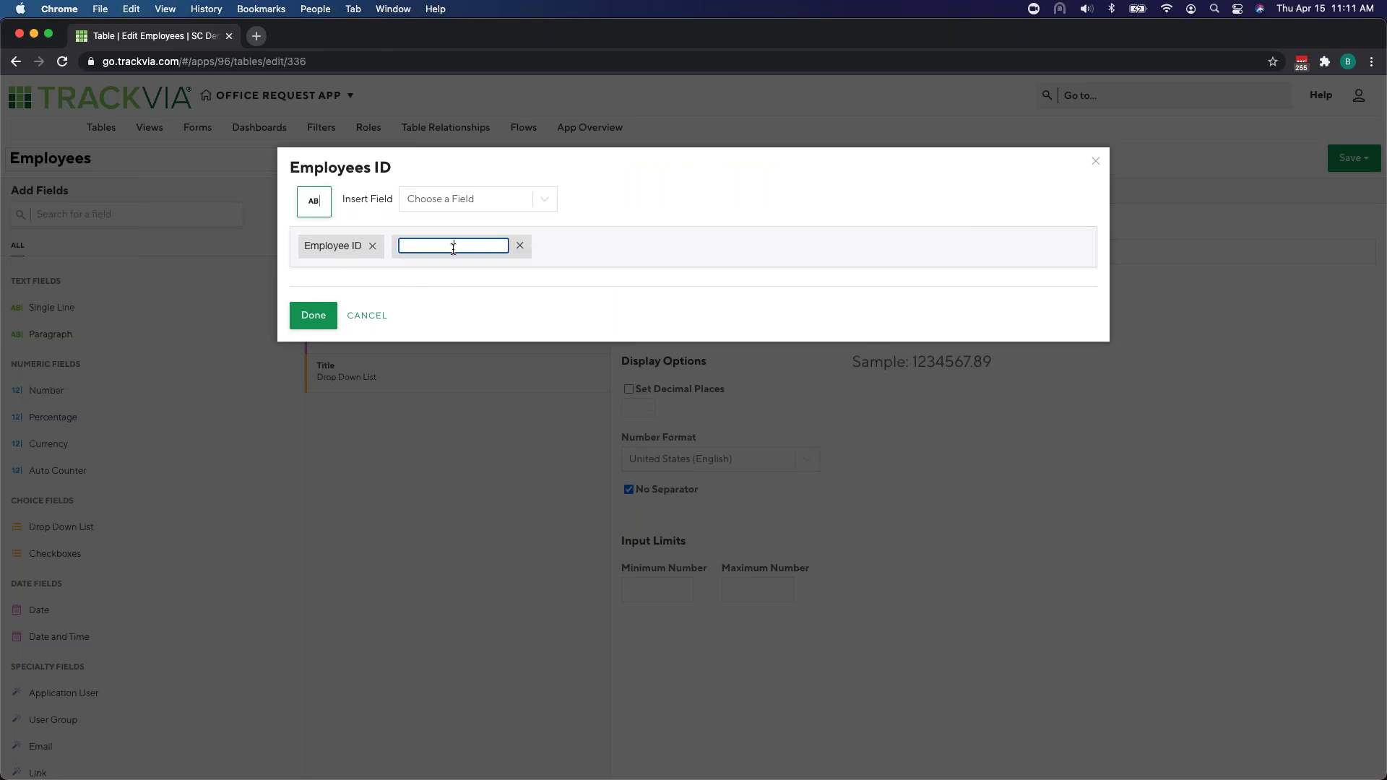
{"action": "left_click", "coordinate": [491, 199]}
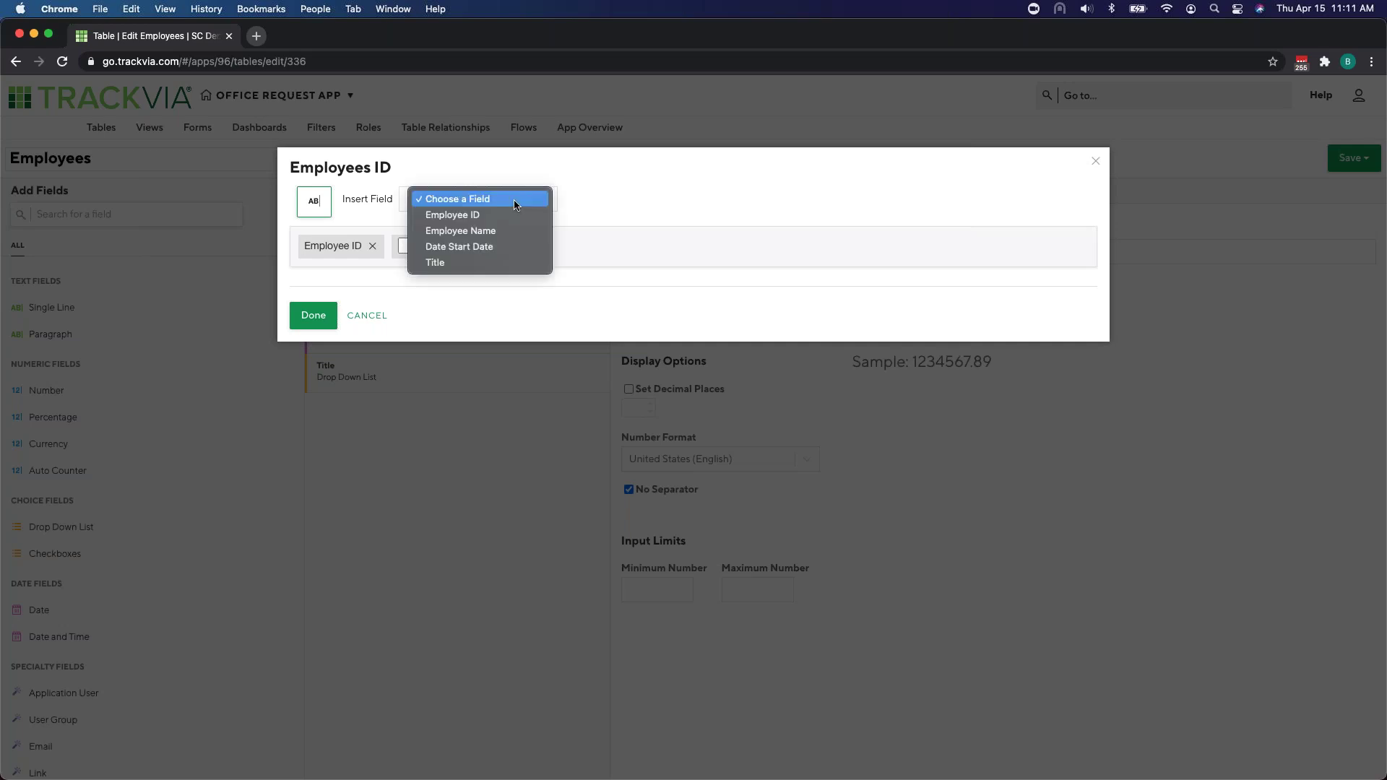
{"action": "left_click", "coordinate": [513, 231]}
{"action": "left_click", "coordinate": [313, 315]}
Step: Save the Employees table and open its records to check the combined record IDs
{"action": "left_click", "coordinate": [1343, 157]}
{"action": "left_click", "coordinate": [1343, 158]}
{"action": "left_click", "coordinate": [104, 129]}
{"action": "left_click", "coordinate": [116, 178]}
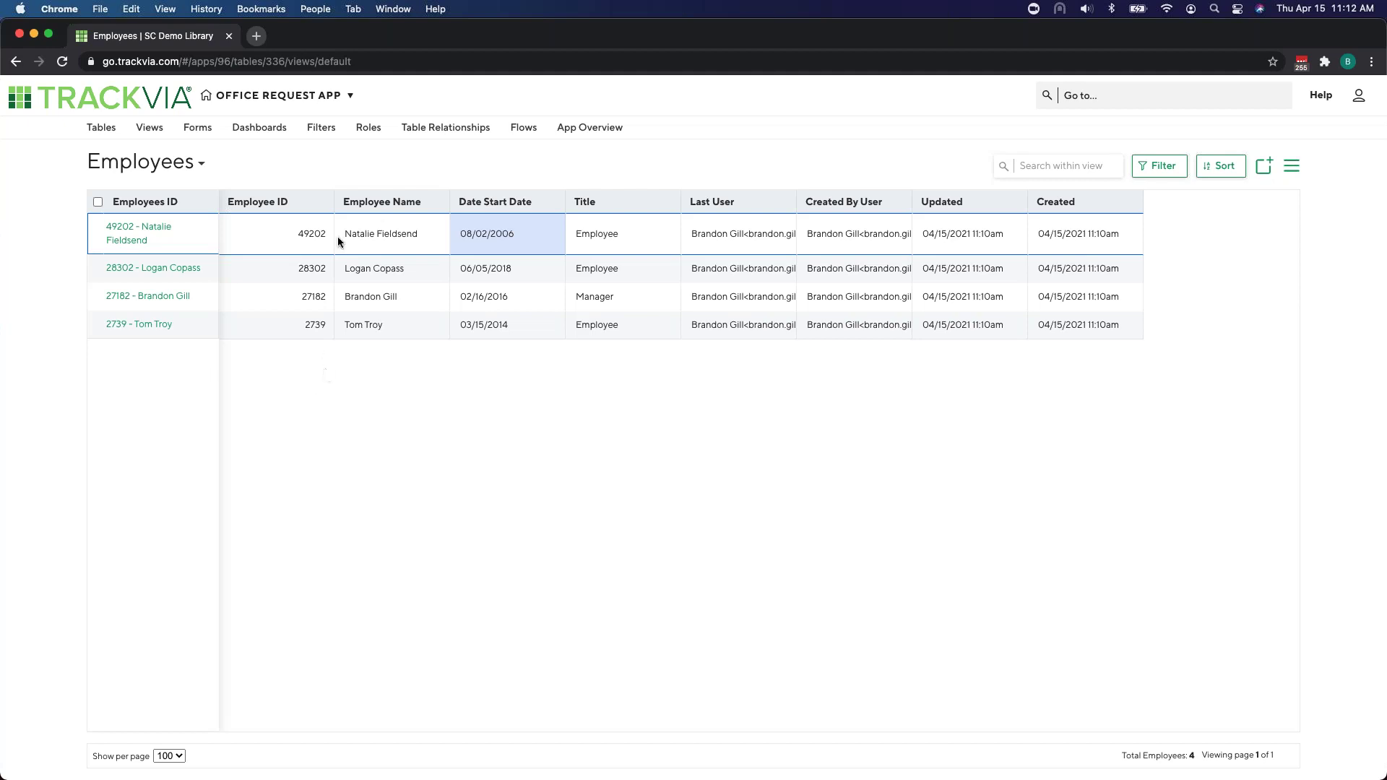
Step: View the app's entity relationship diagram and switch it to the relationships list
{"action": "left_click", "coordinate": [496, 133]}
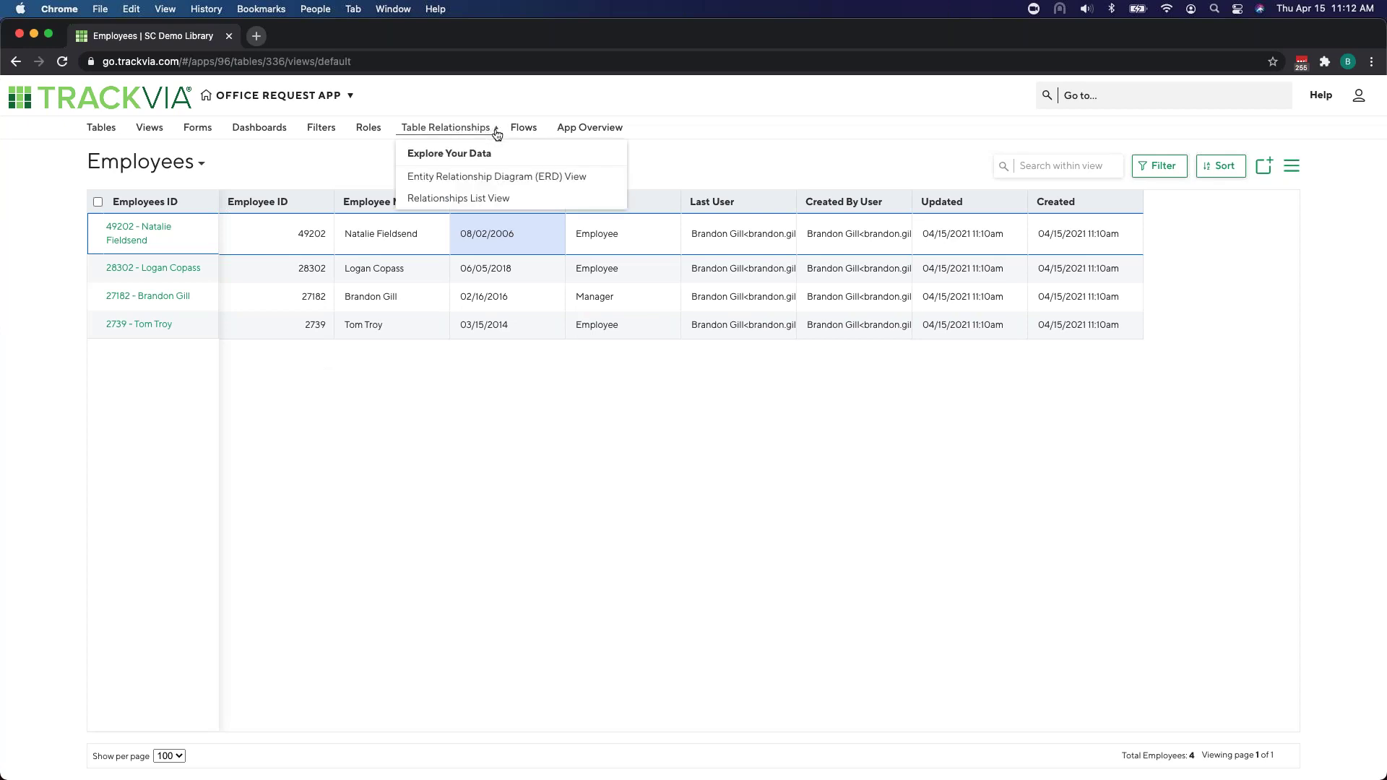
{"action": "left_click", "coordinate": [534, 185]}
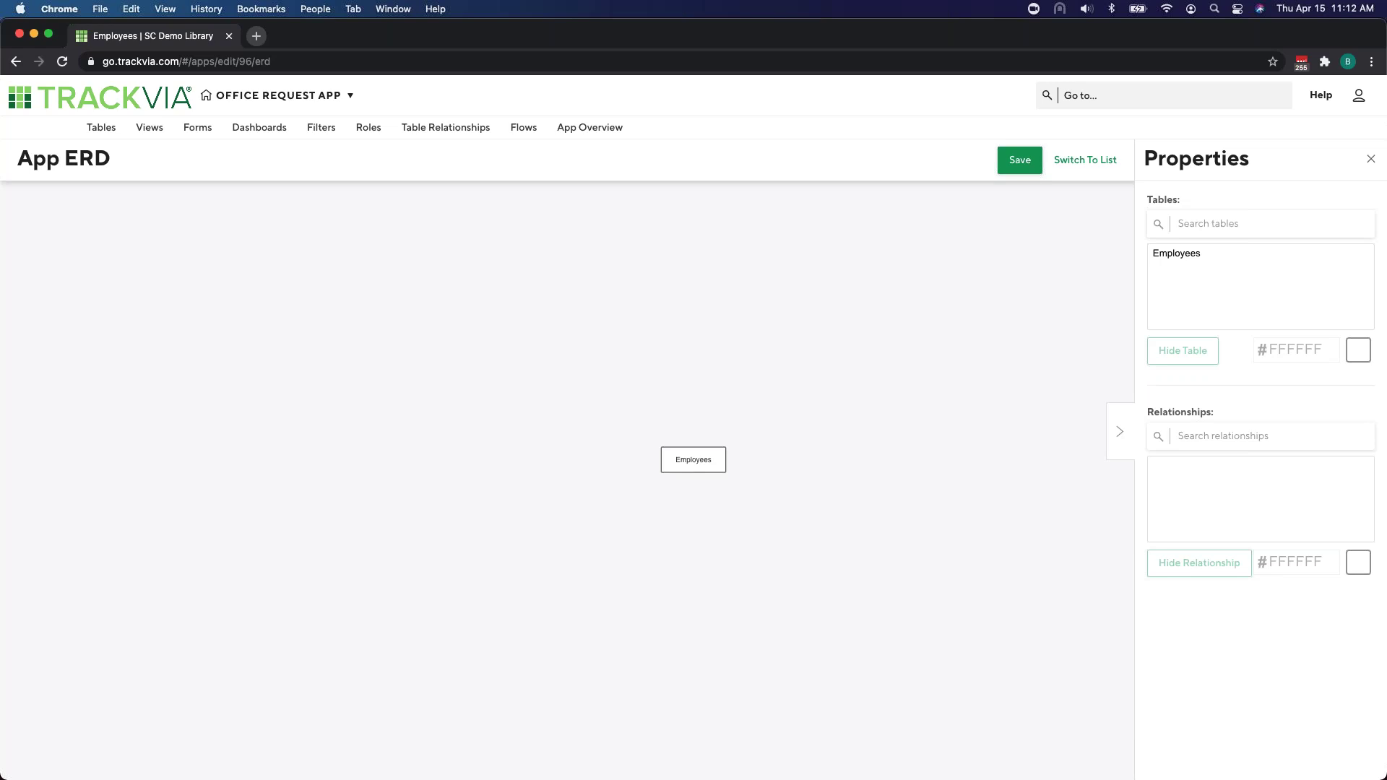
{"action": "left_click", "coordinate": [1095, 162]}
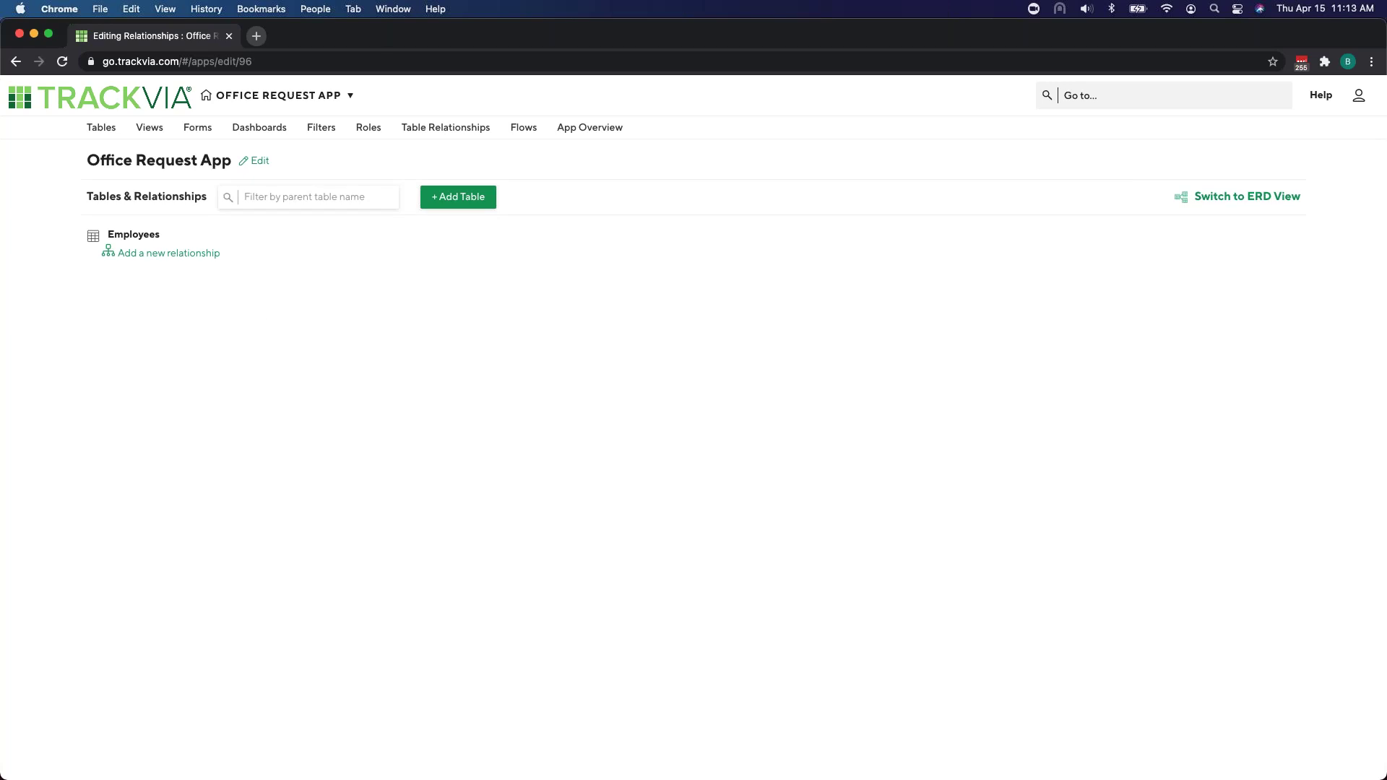
{"action": "key", "text": "super+Tab"}
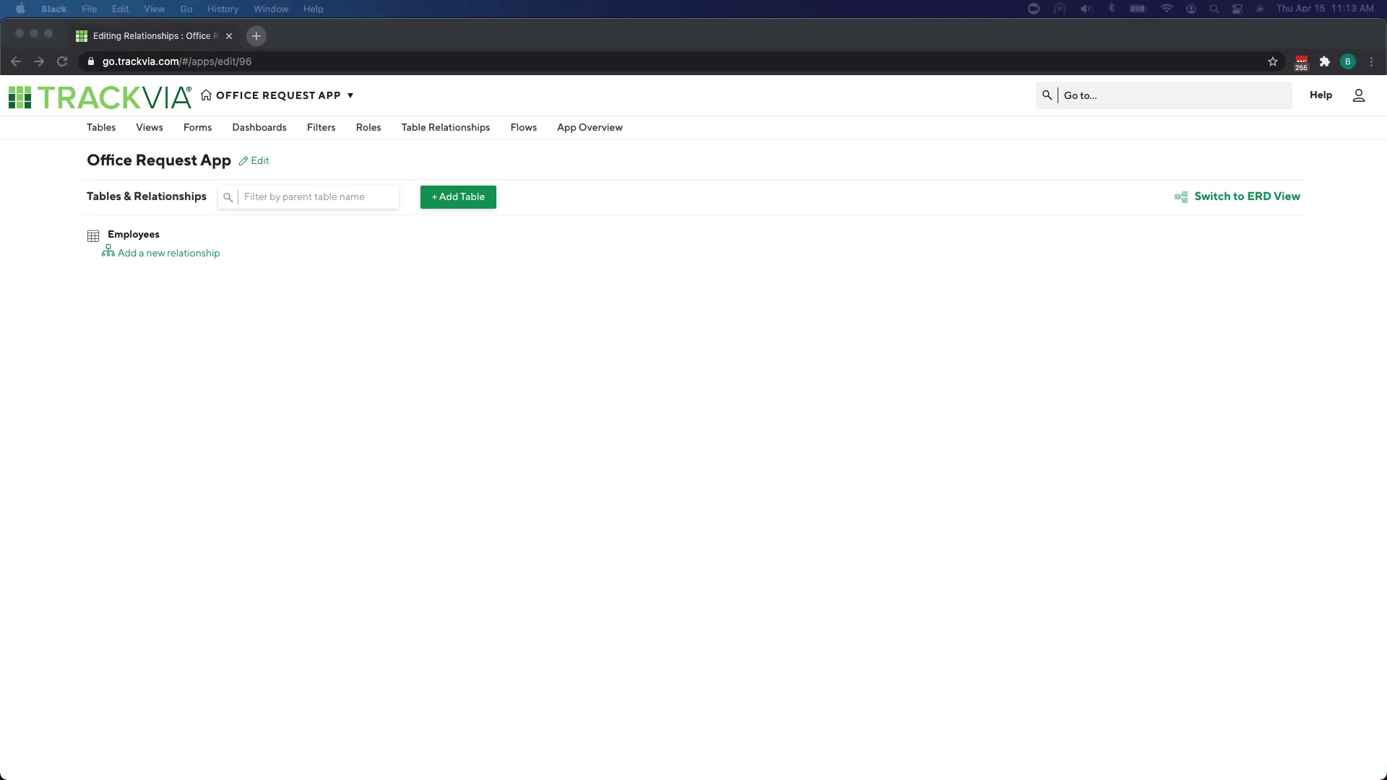
Step: Add a table named Requests, using Requests as both the singular and plural item name
{"action": "left_click", "coordinate": [485, 218]}
{"action": "left_click", "coordinate": [487, 206]}
{"action": "left_click", "coordinate": [488, 214]}
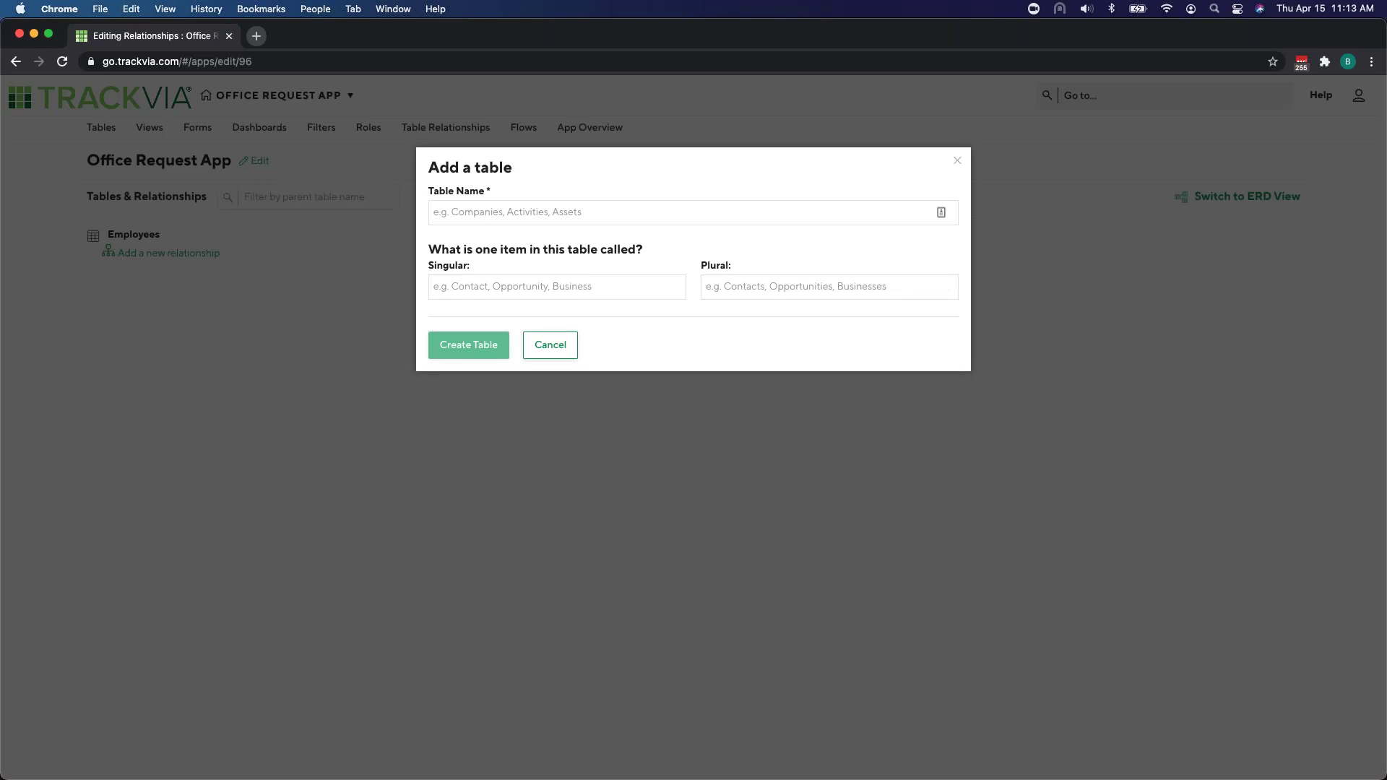
{"action": "left_click", "coordinate": [433, 212]}
{"action": "type", "text": "Requests"}
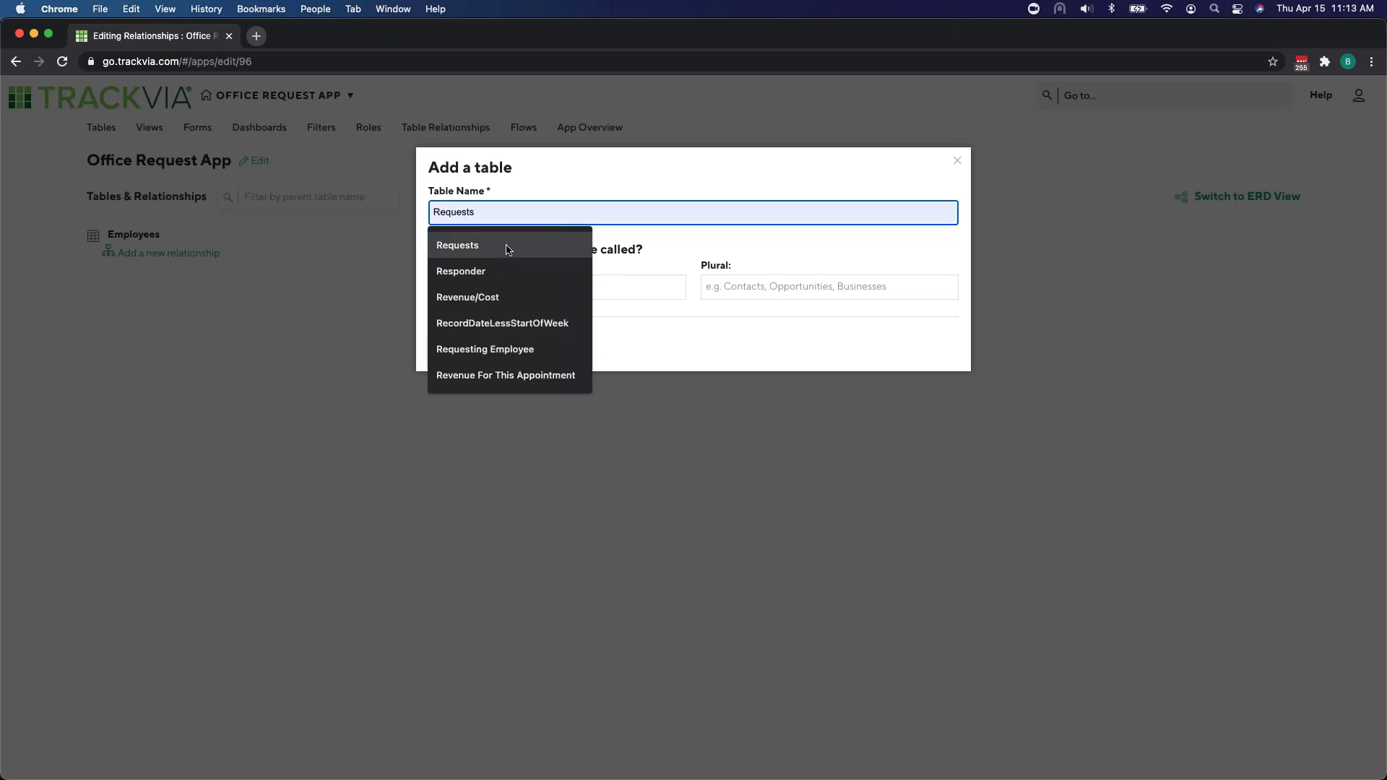
{"action": "left_click", "coordinate": [508, 248]}
{"action": "key", "text": "super+a"}
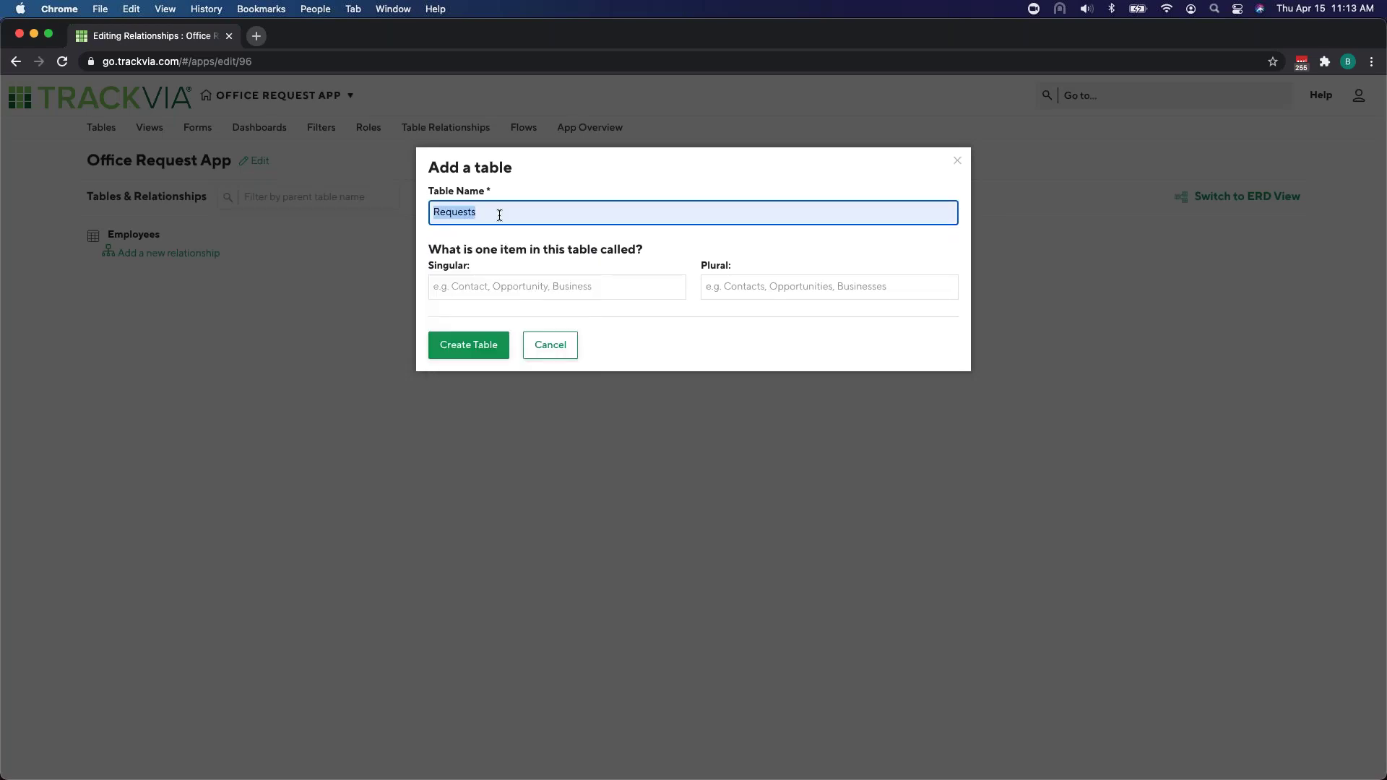
{"action": "key", "text": "super+c"}
{"action": "left_click", "coordinate": [510, 287]}
{"action": "key", "text": "super+v"}
{"action": "left_click", "coordinate": [729, 285]}
{"action": "key", "text": "super+v"}
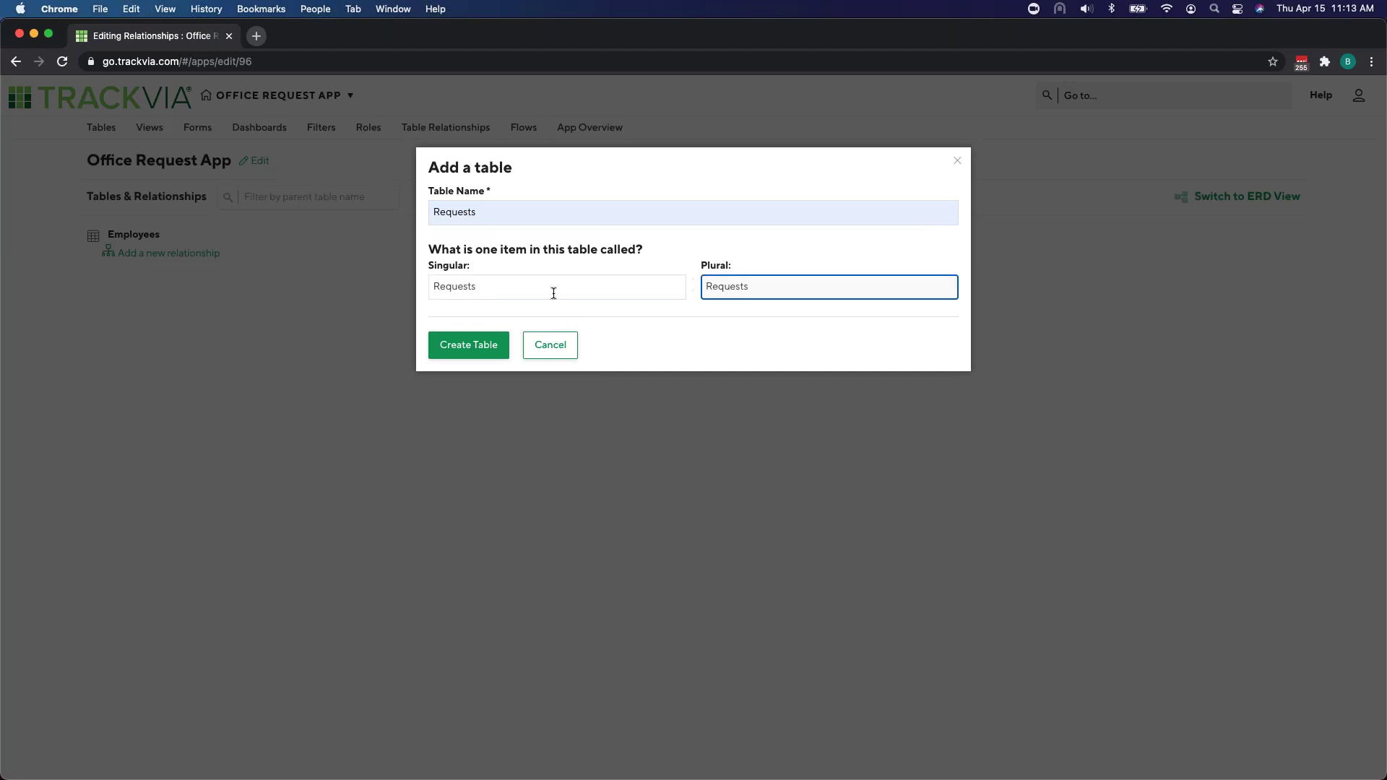
{"action": "left_click", "coordinate": [468, 342]}
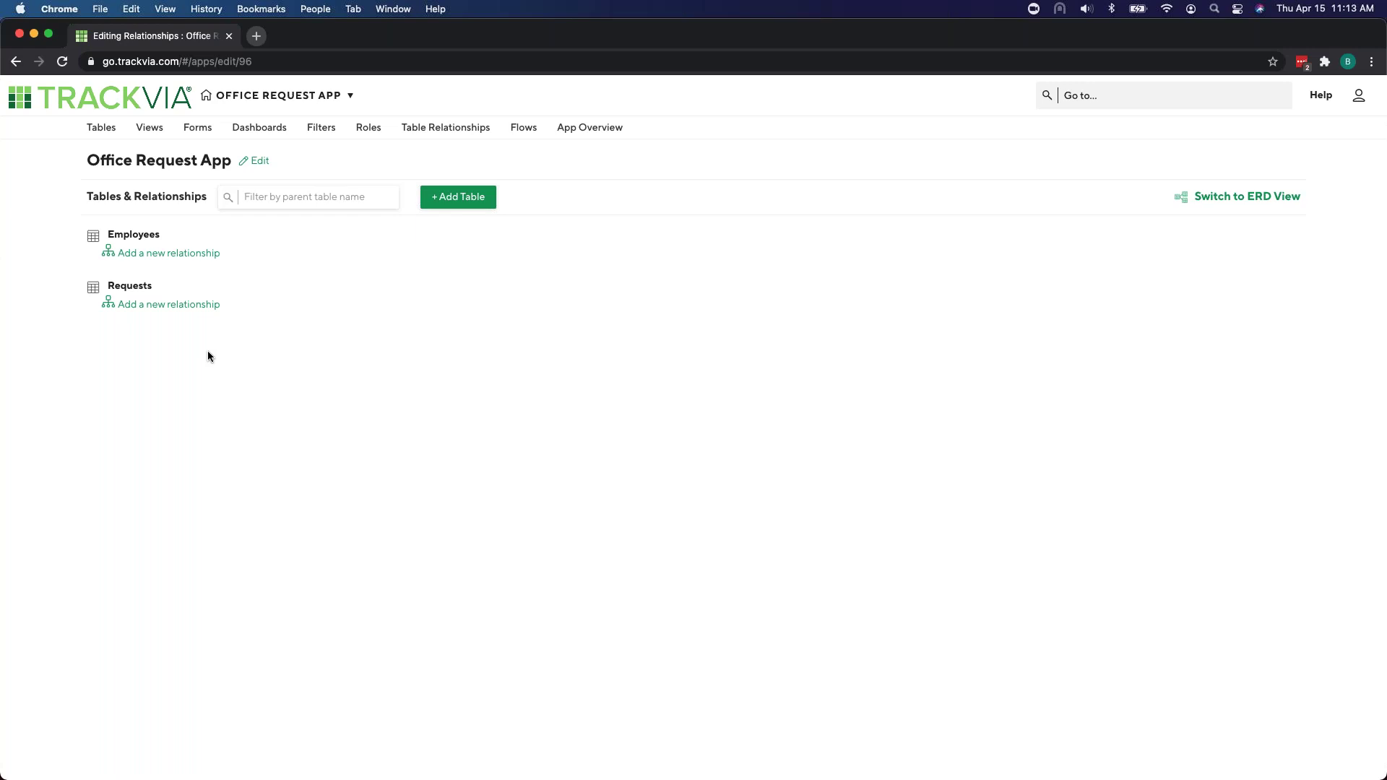
Step: Create a relationship named Employees in which one Employees record has many Requests records
{"action": "left_click", "coordinate": [175, 258]}
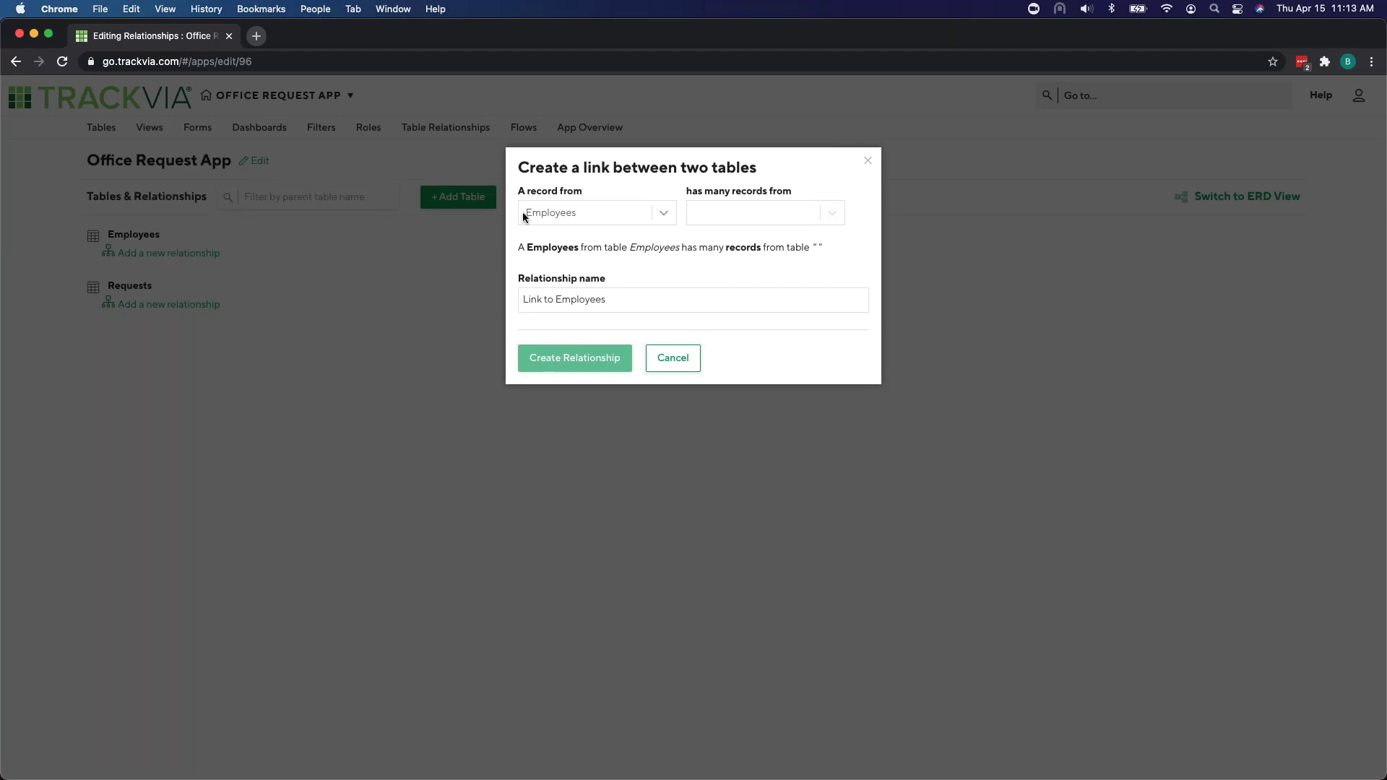
{"action": "left_click", "coordinate": [826, 211]}
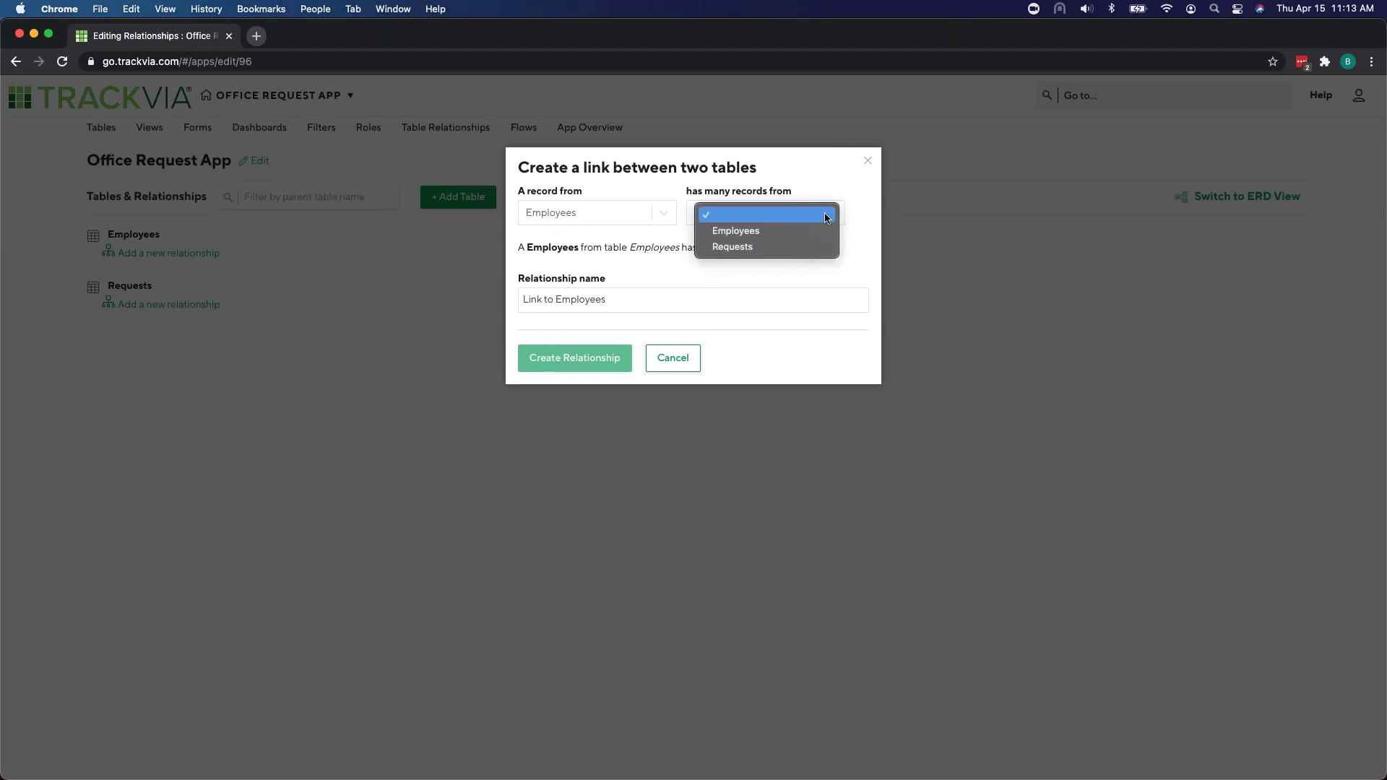
{"action": "left_click", "coordinate": [808, 246]}
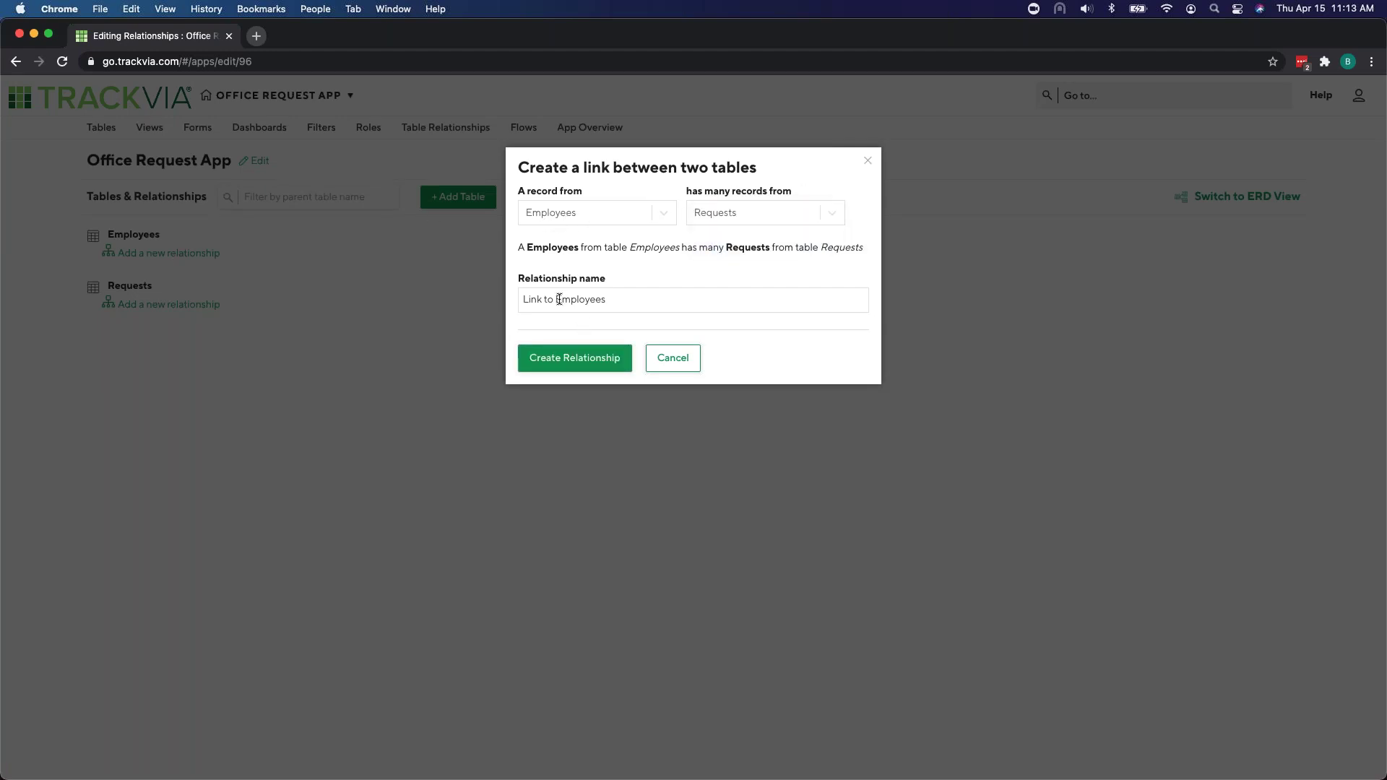
{"action": "left_click_drag", "start_coordinate": [556, 299], "coordinate": [499, 303]}
{"action": "key", "text": "BackSpace"}
{"action": "left_click", "coordinate": [549, 362]}
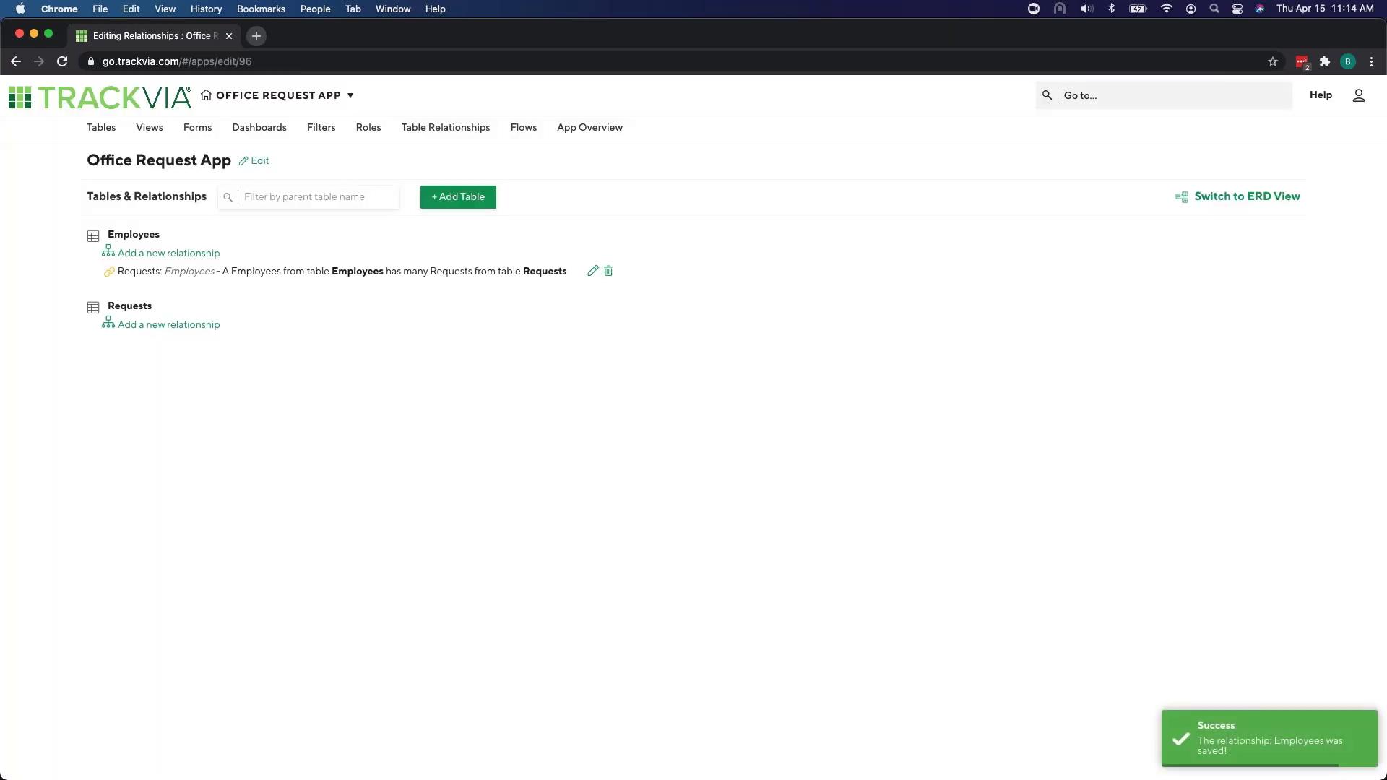
Step: Examine the link between the Employees and Requests tables in the entity relationship diagram
{"action": "left_click", "coordinate": [1260, 197]}
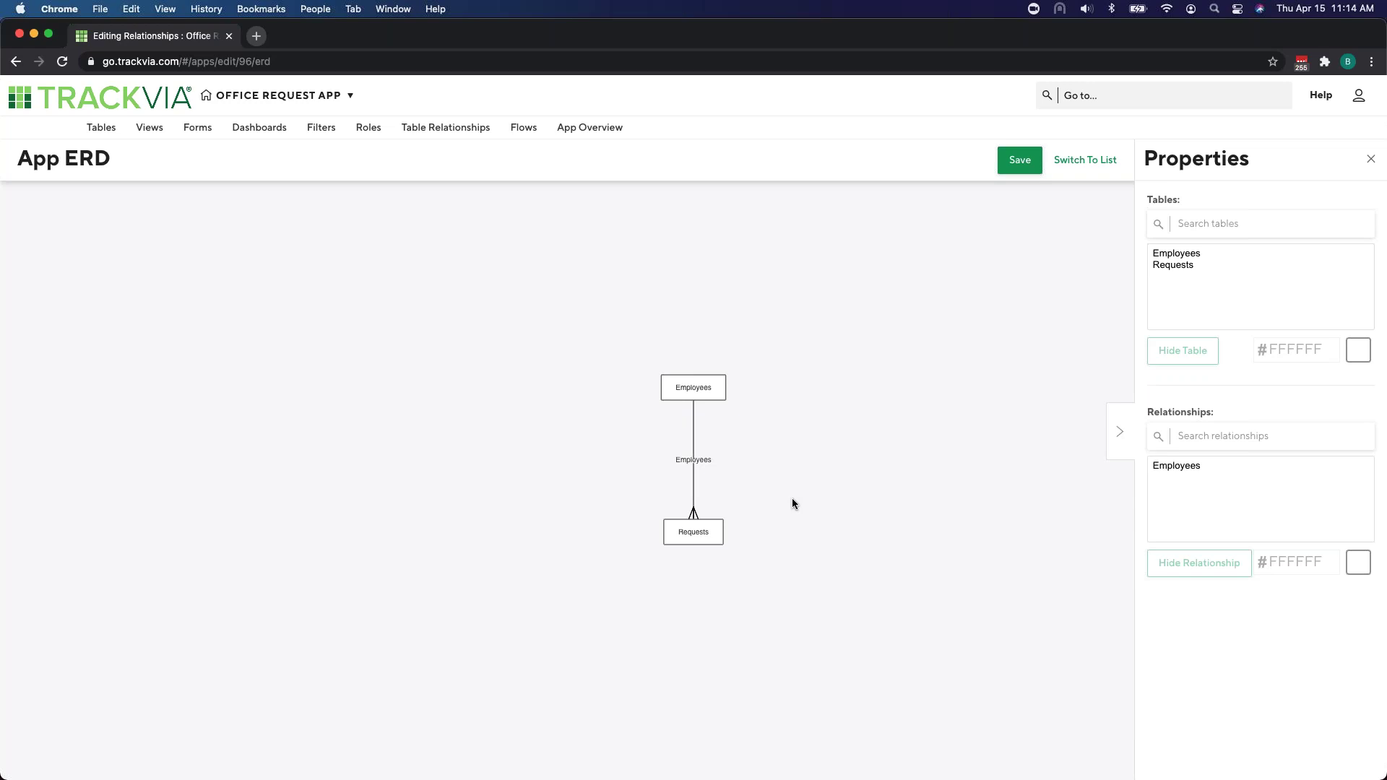
{"action": "left_click", "coordinate": [683, 393]}
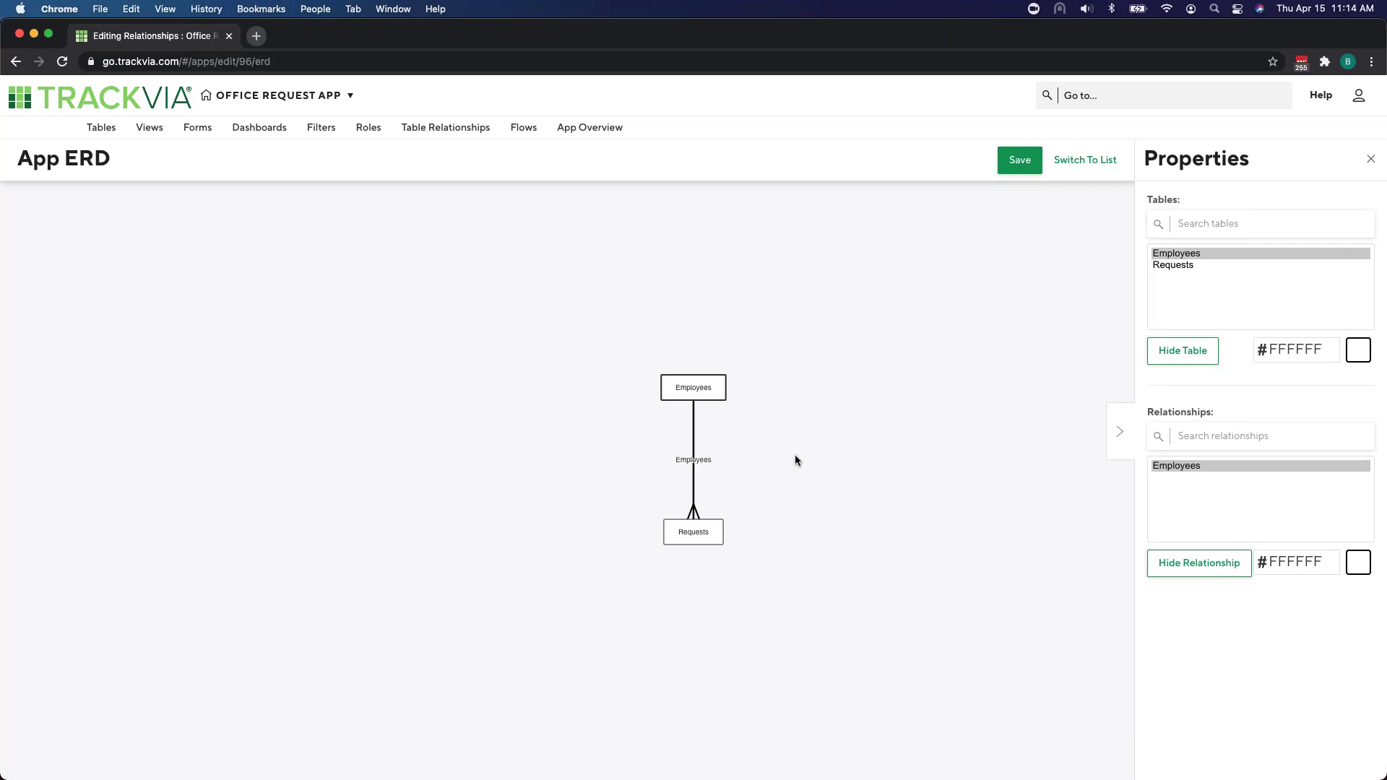
{"action": "left_click", "coordinate": [720, 540]}
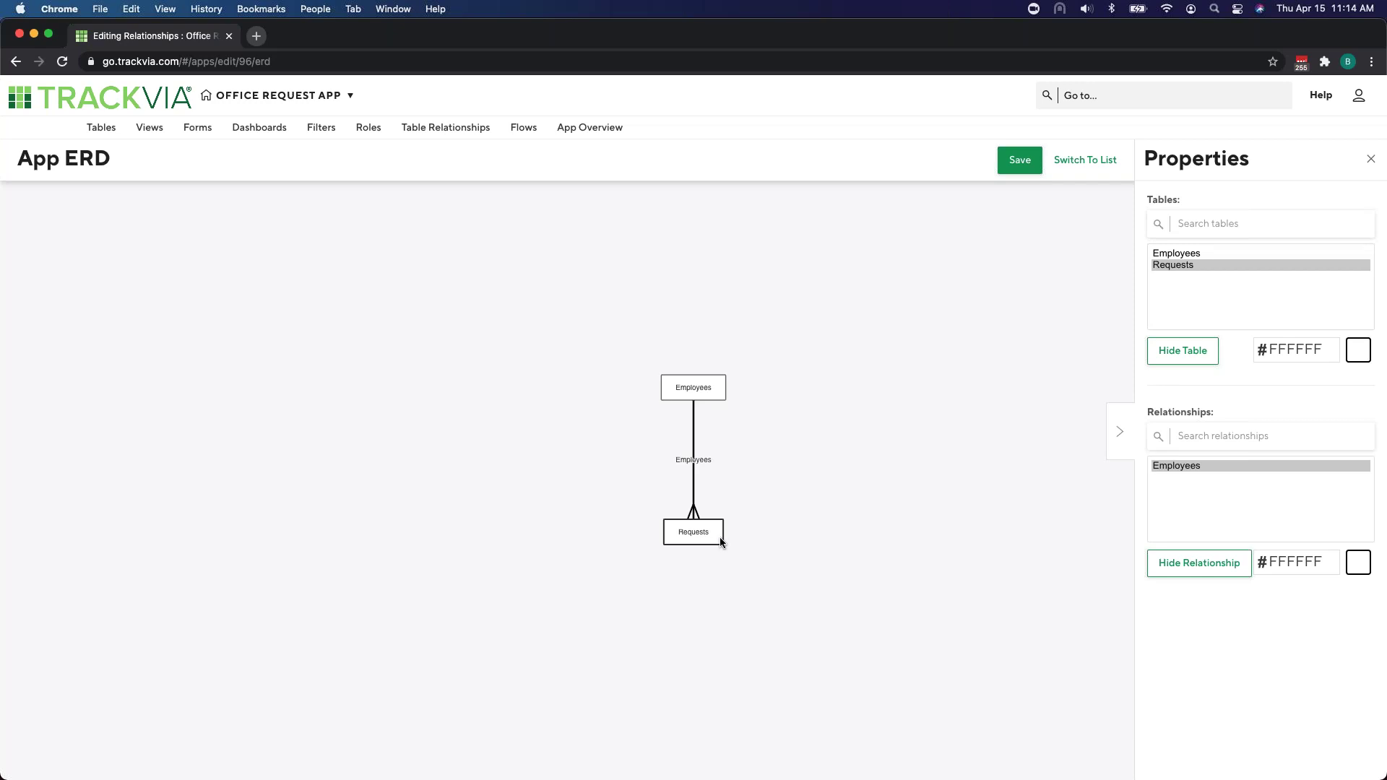
{"action": "left_click", "coordinate": [718, 393]}
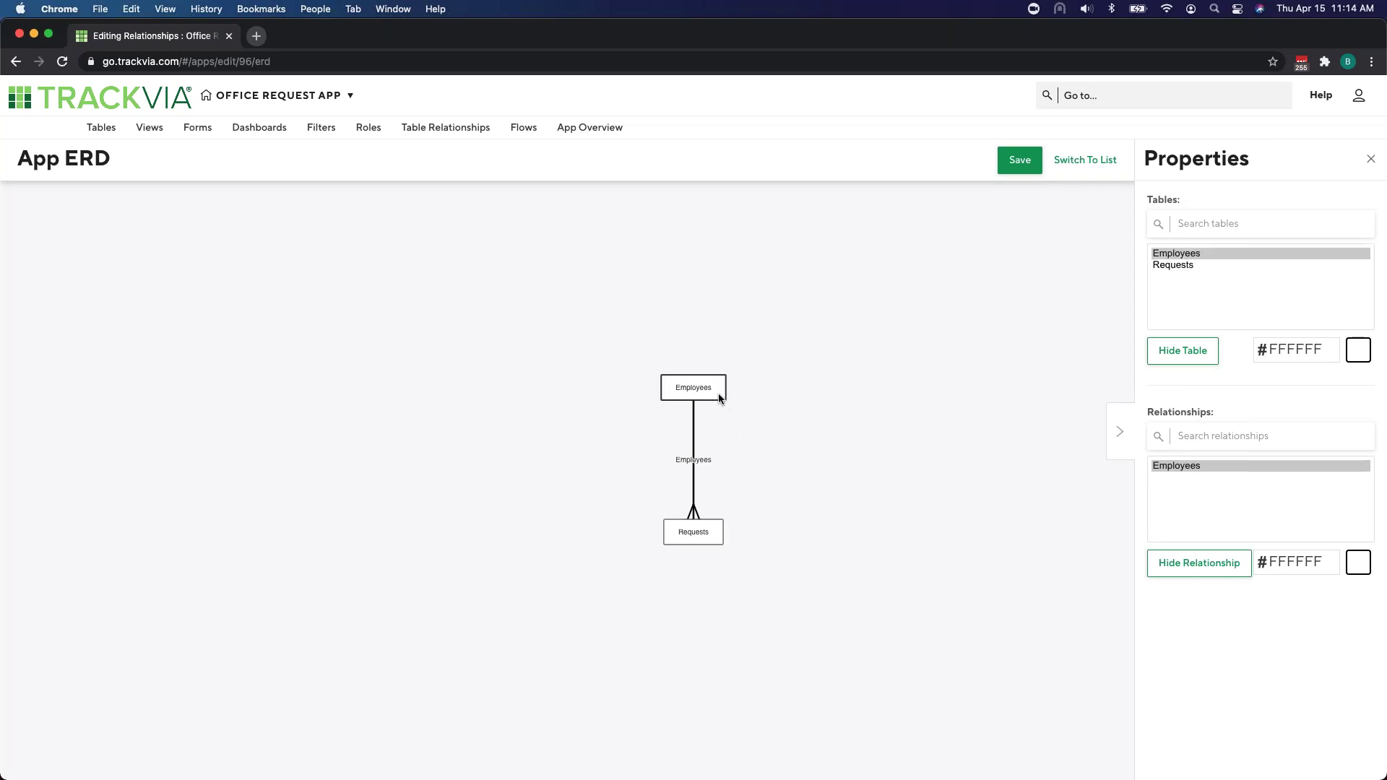
{"action": "left_click", "coordinate": [701, 535]}
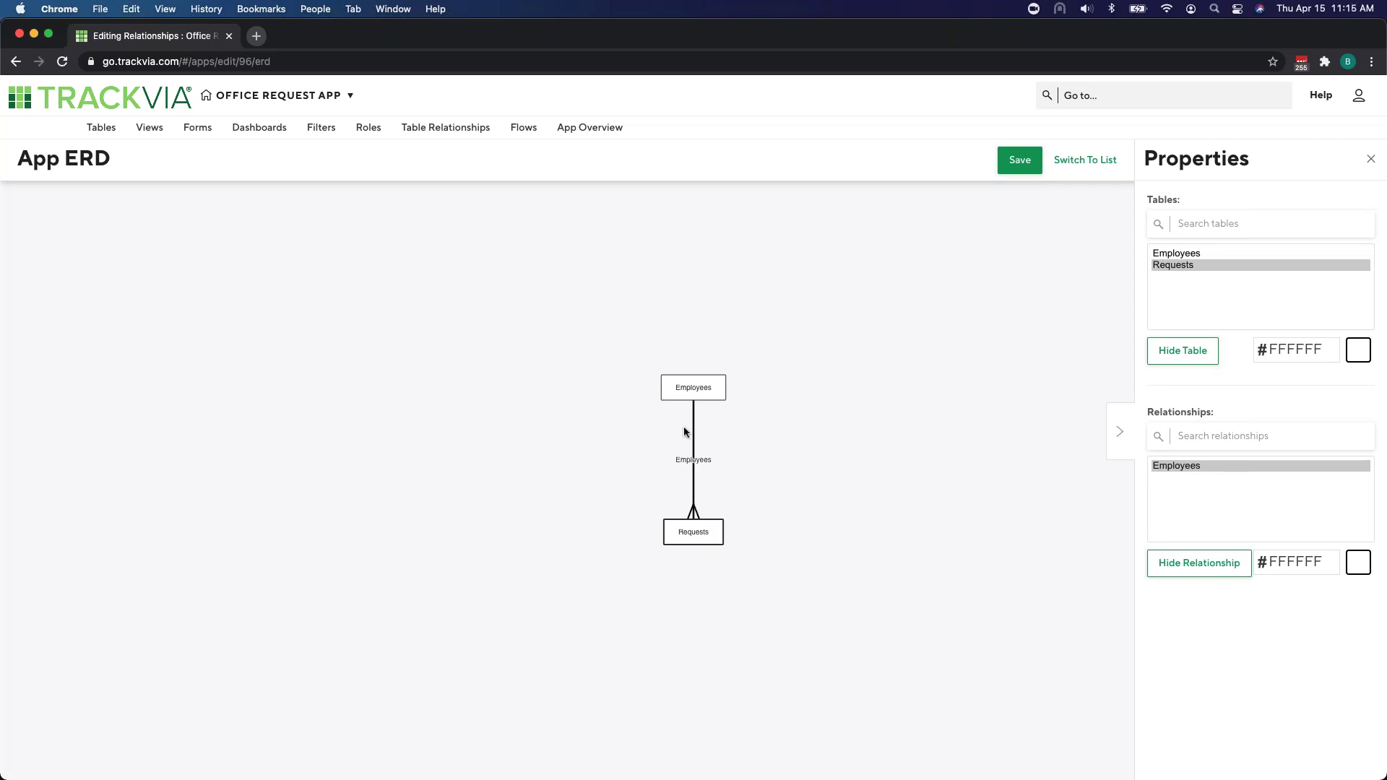
{"action": "left_click", "coordinate": [702, 392]}
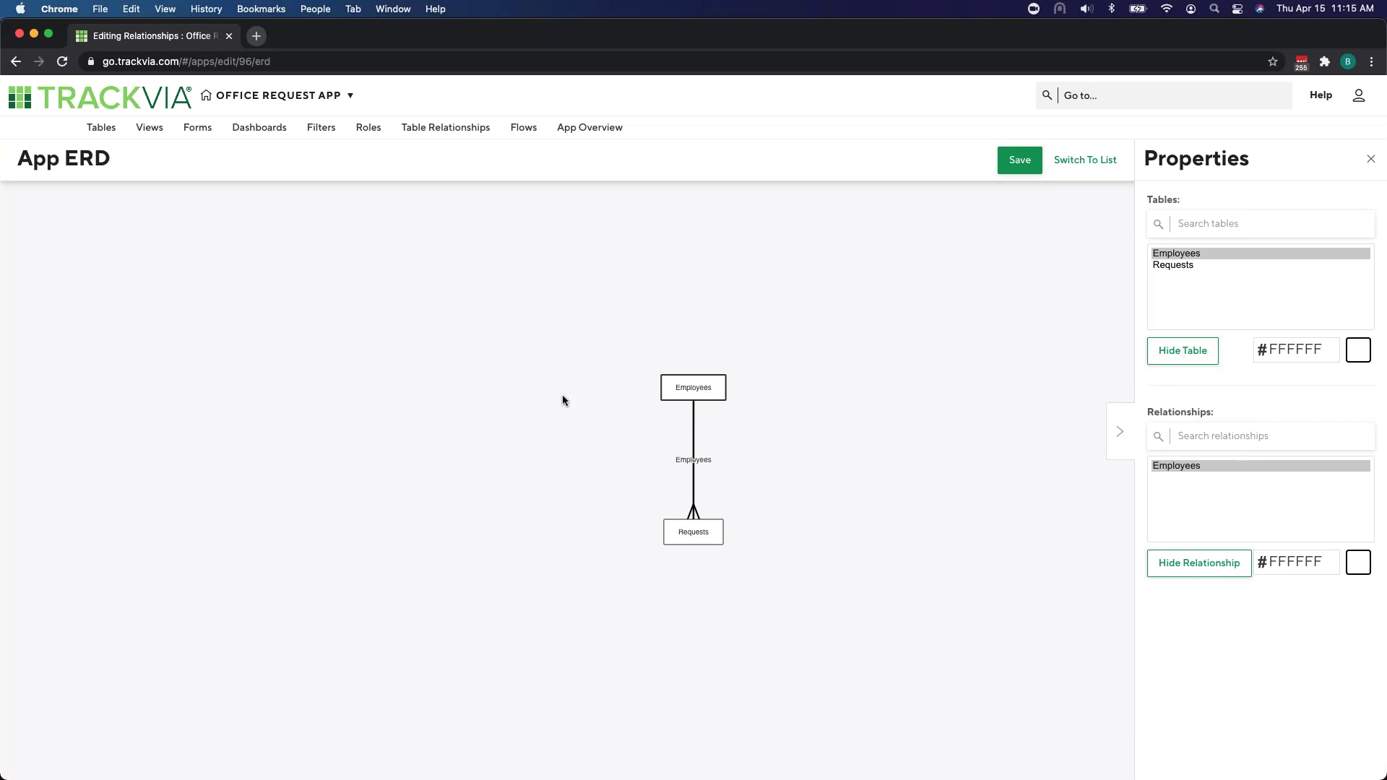
{"action": "left_click", "coordinate": [686, 539]}
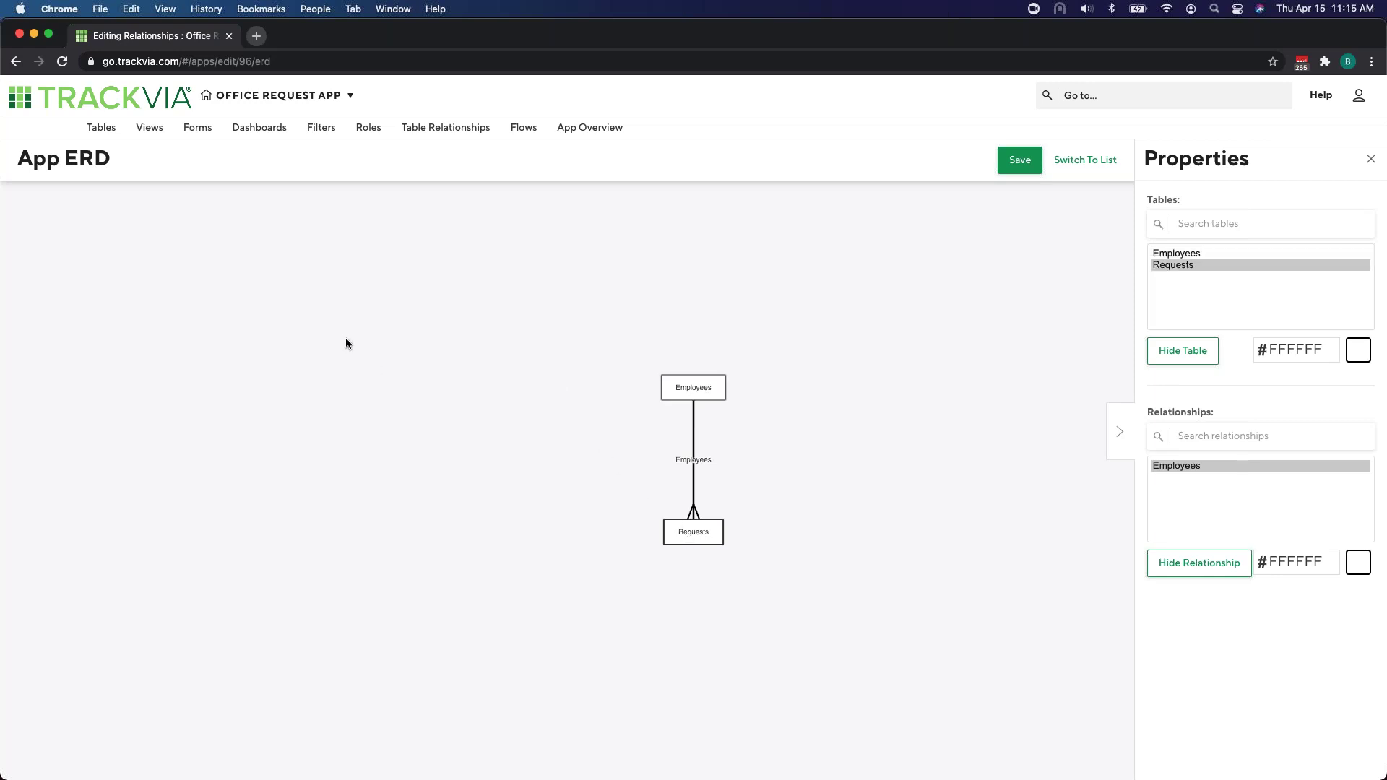
Step: Open the Requests table for editing and rename its Auto Counter field to Request ID
{"action": "left_click", "coordinate": [101, 129]}
{"action": "mouse_move", "coordinate": [118, 197]}
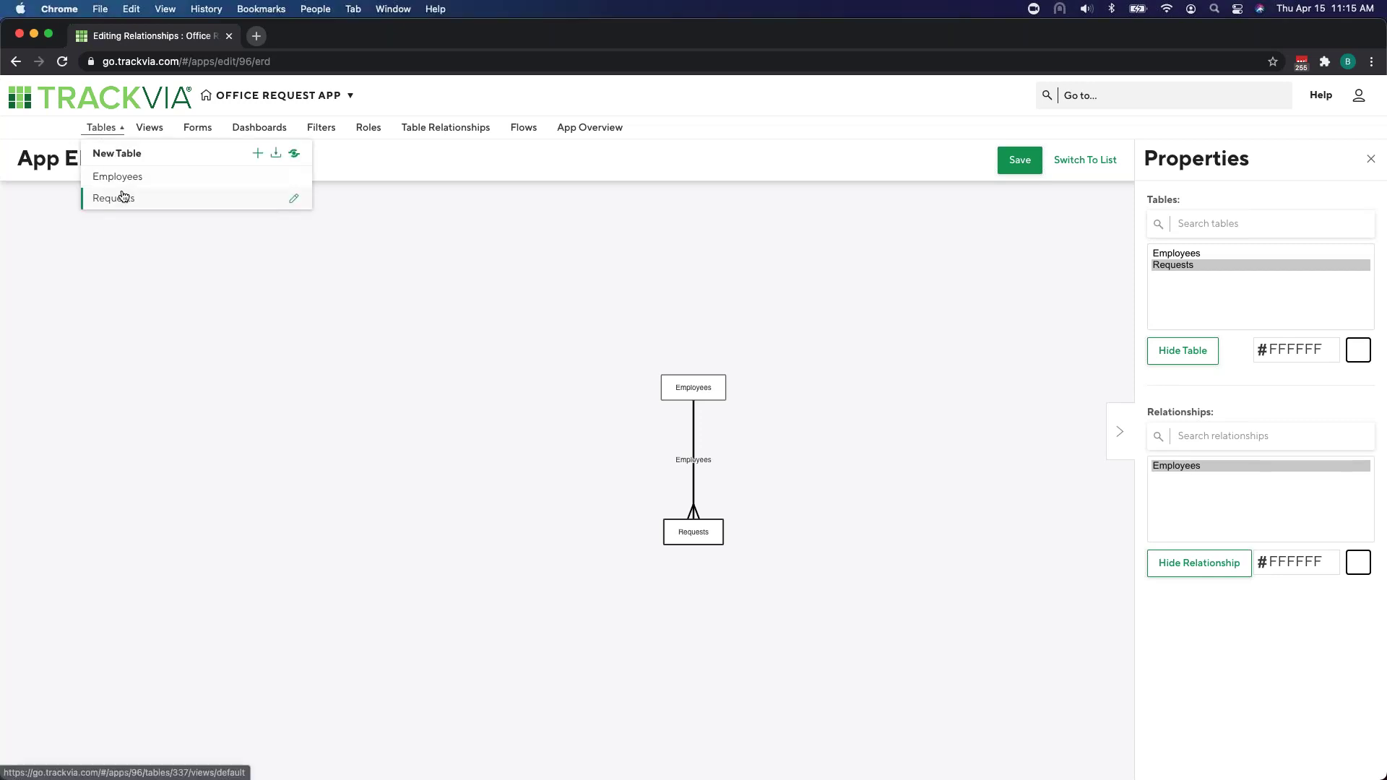
{"action": "left_click", "coordinate": [295, 200]}
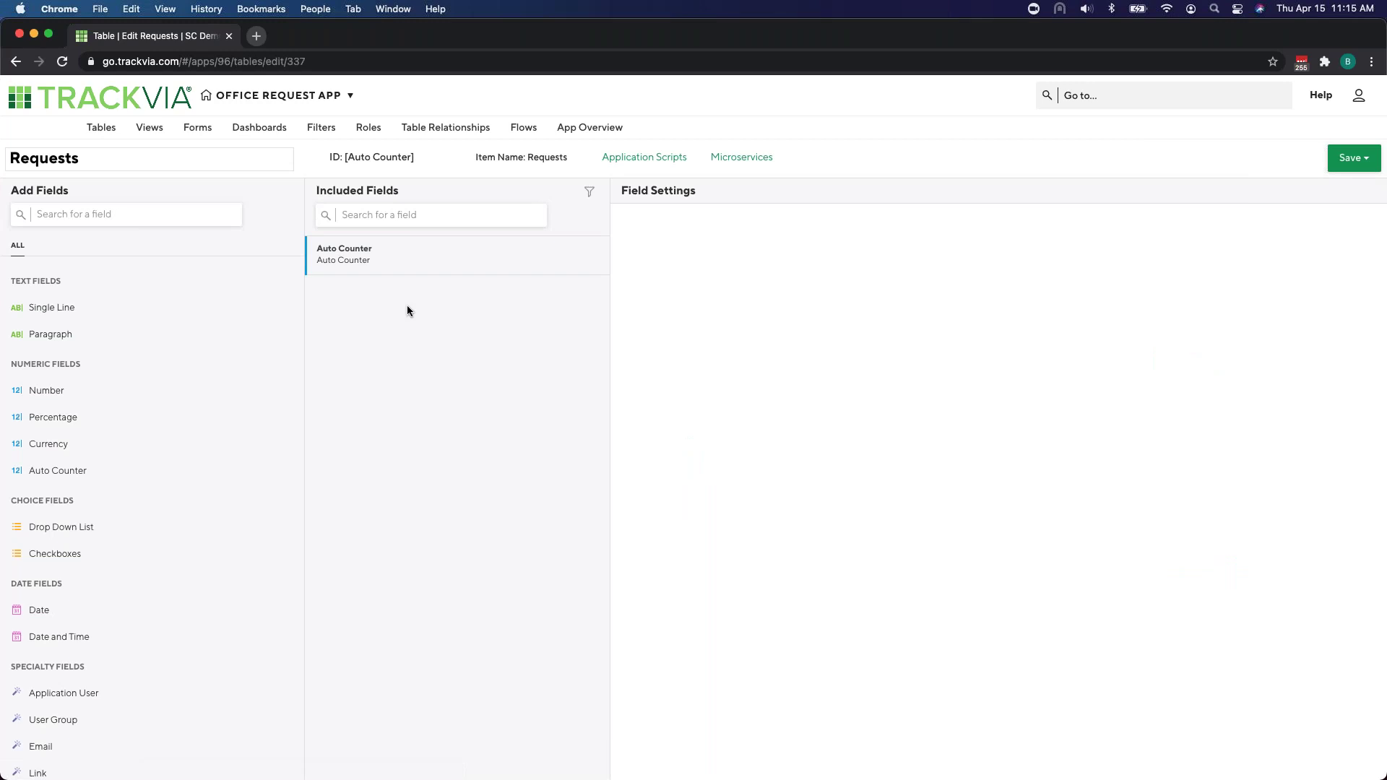
{"action": "left_click", "coordinate": [396, 260]}
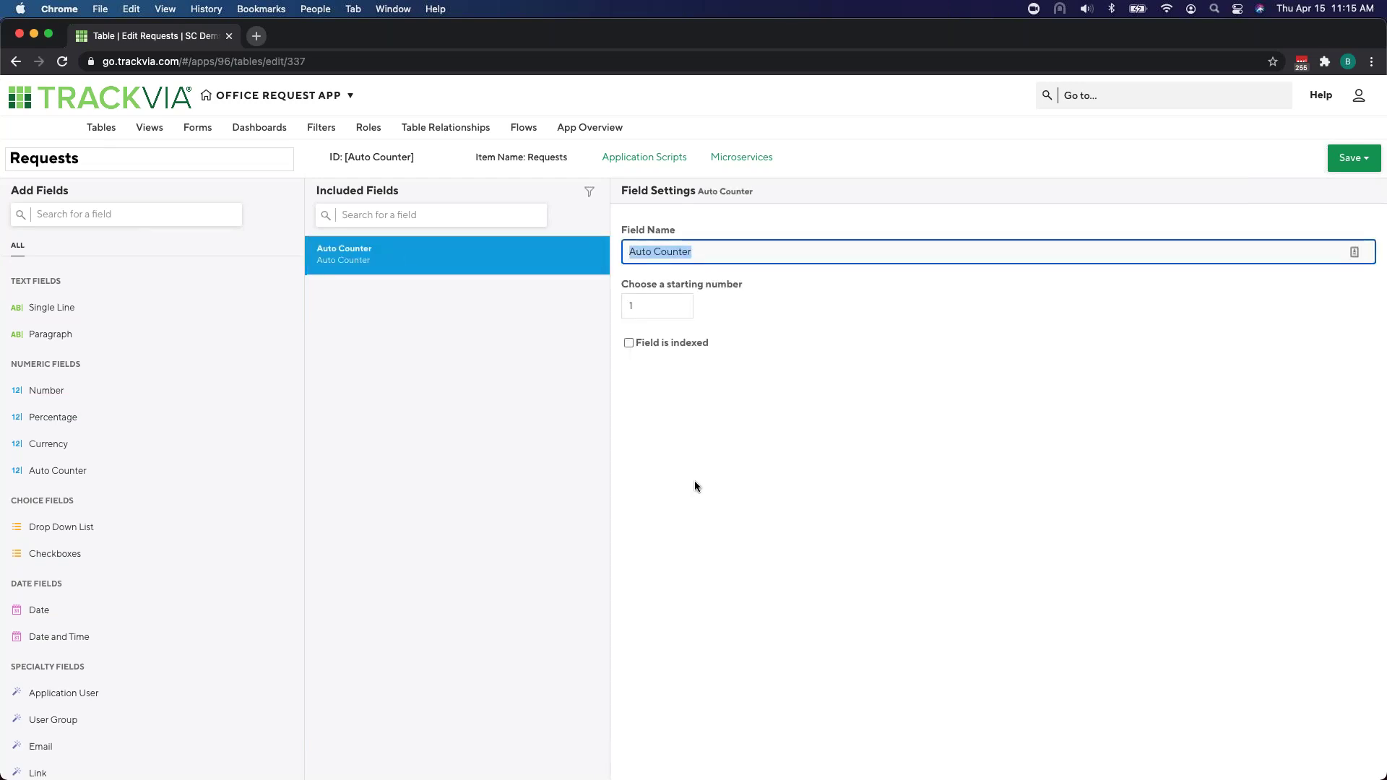
{"action": "type", "text": "Request"}
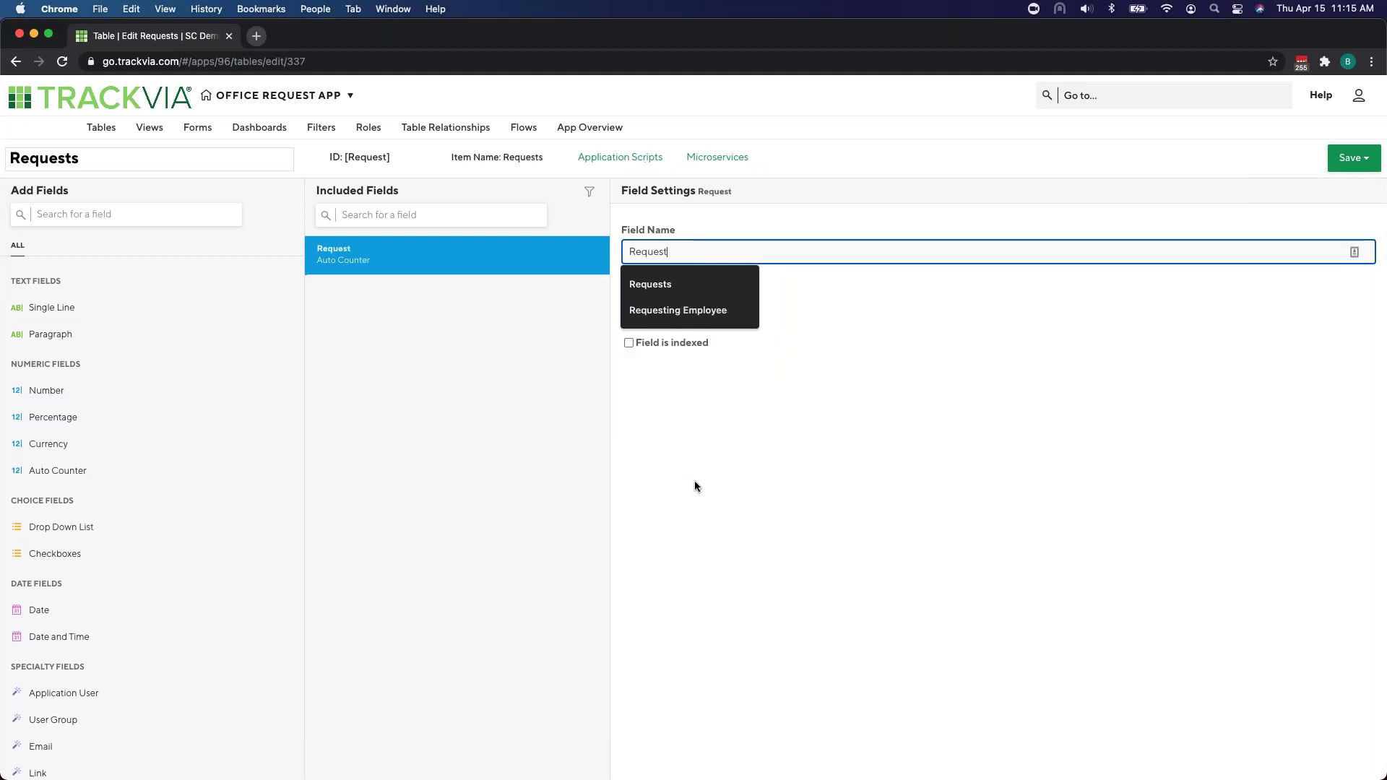
{"action": "type", "text": " ID"}
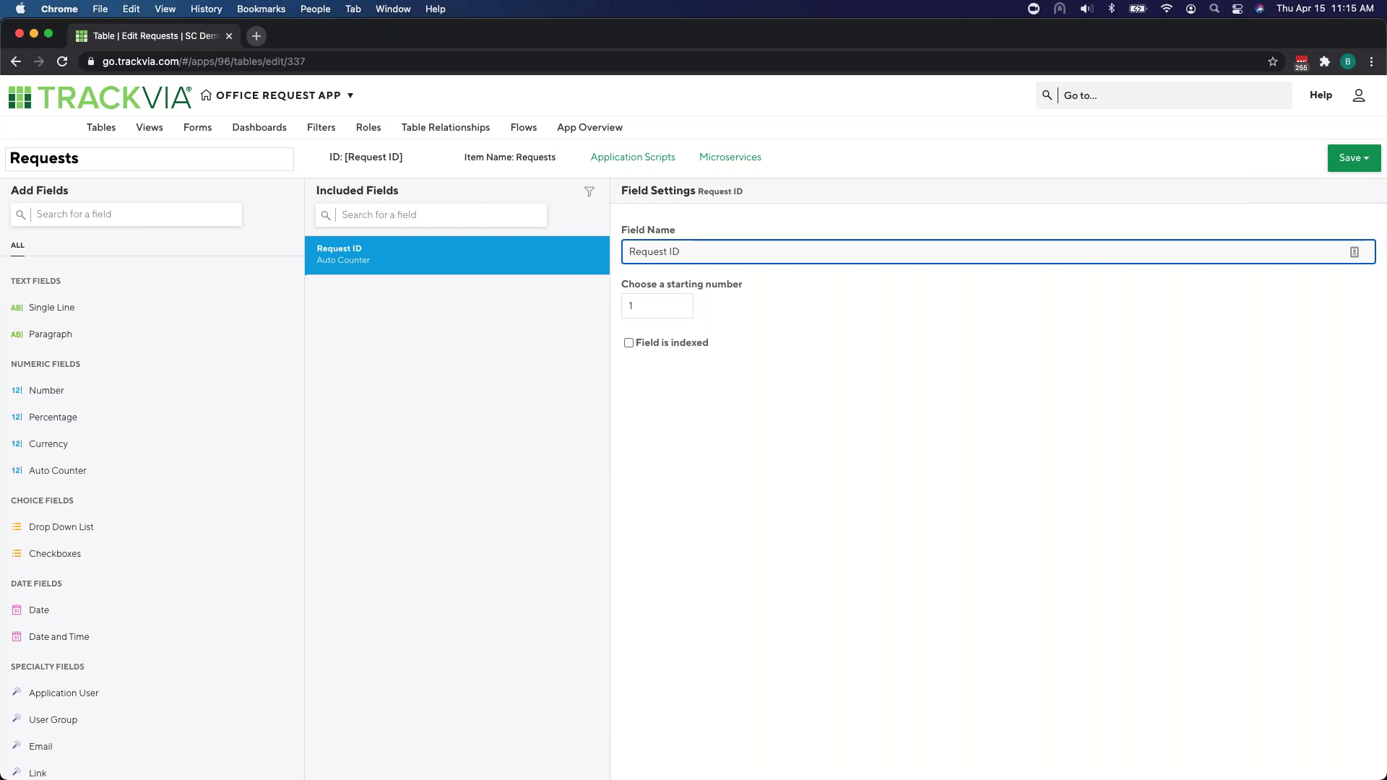
{"action": "key", "text": "super+Tab"}
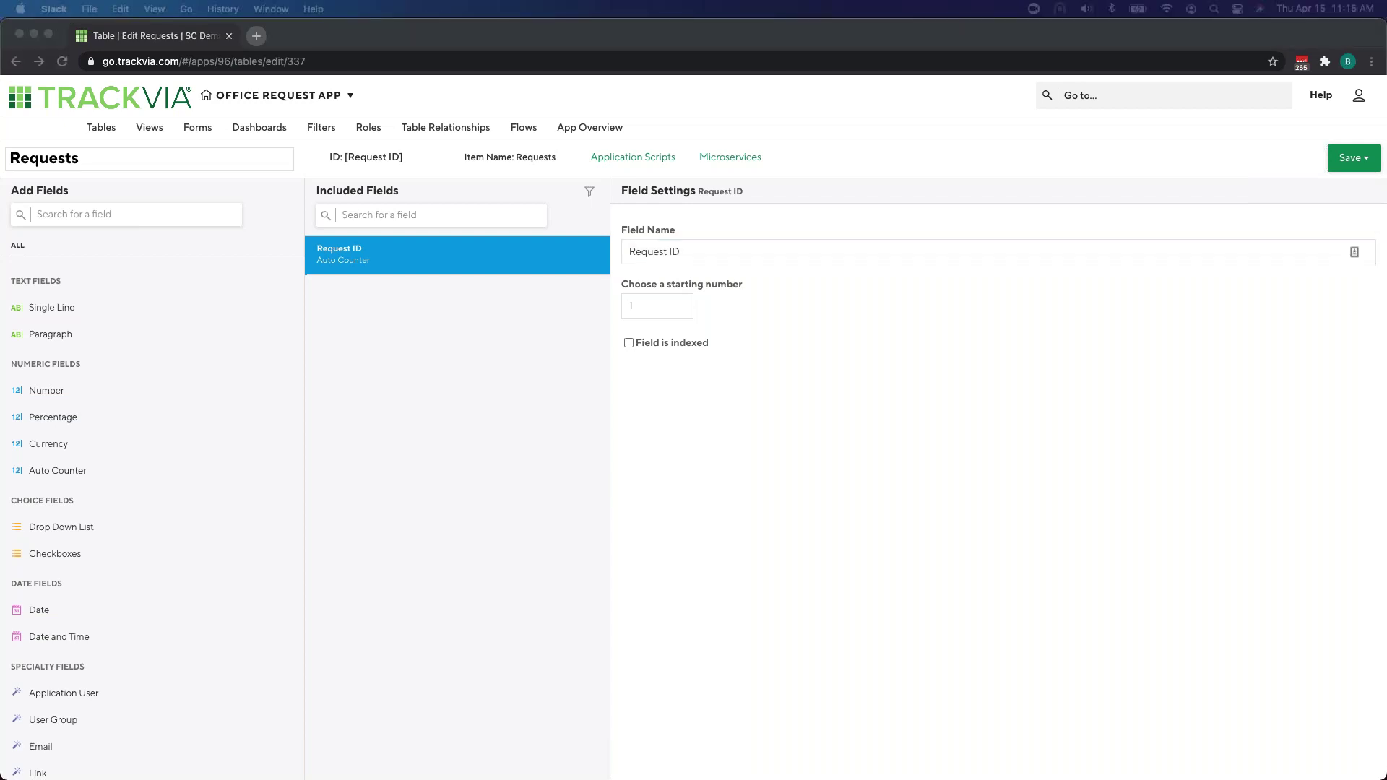
{"action": "key", "text": "super+Tab"}
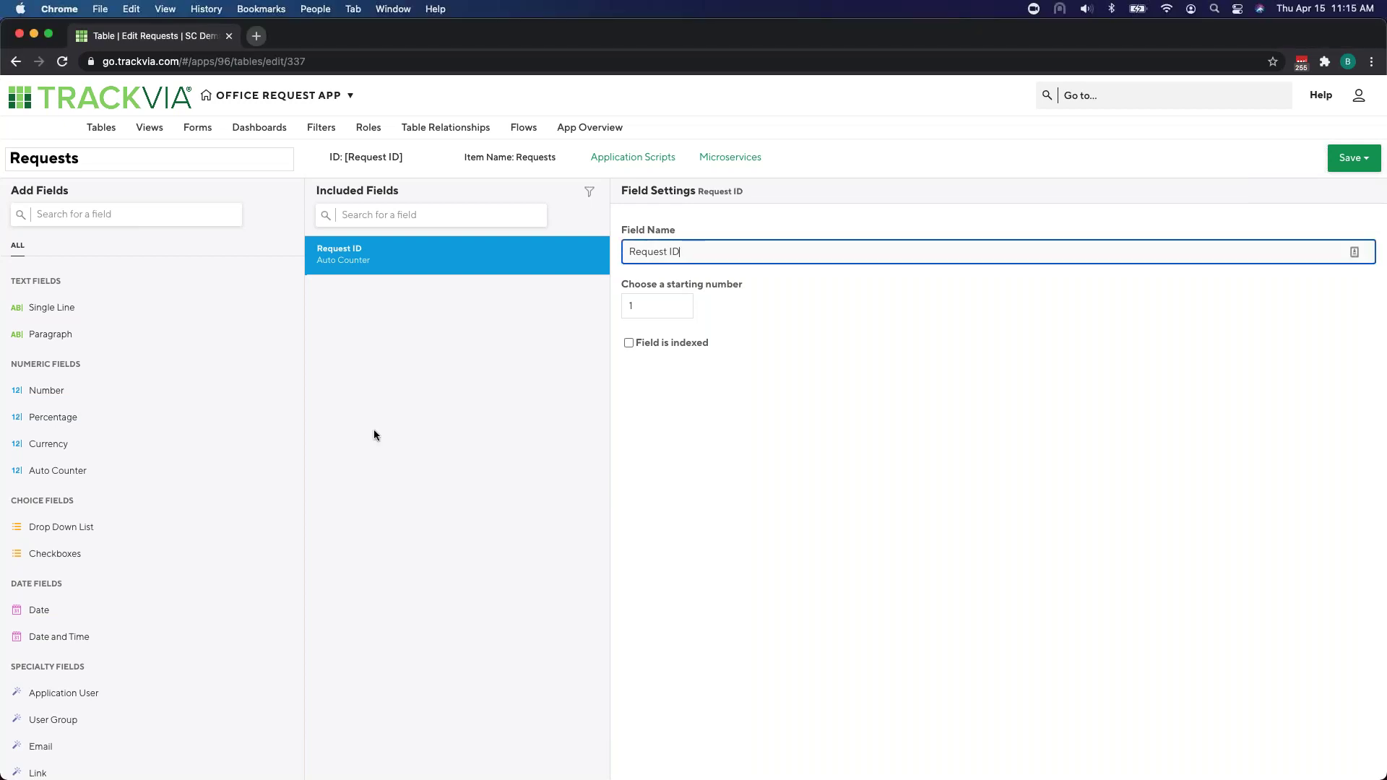
Step: Add a Date and Time field below Request ID and name it Request Date and Time
{"action": "left_click", "coordinate": [55, 630]}
{"action": "left_click_drag", "start_coordinate": [55, 636], "coordinate": [424, 272]}
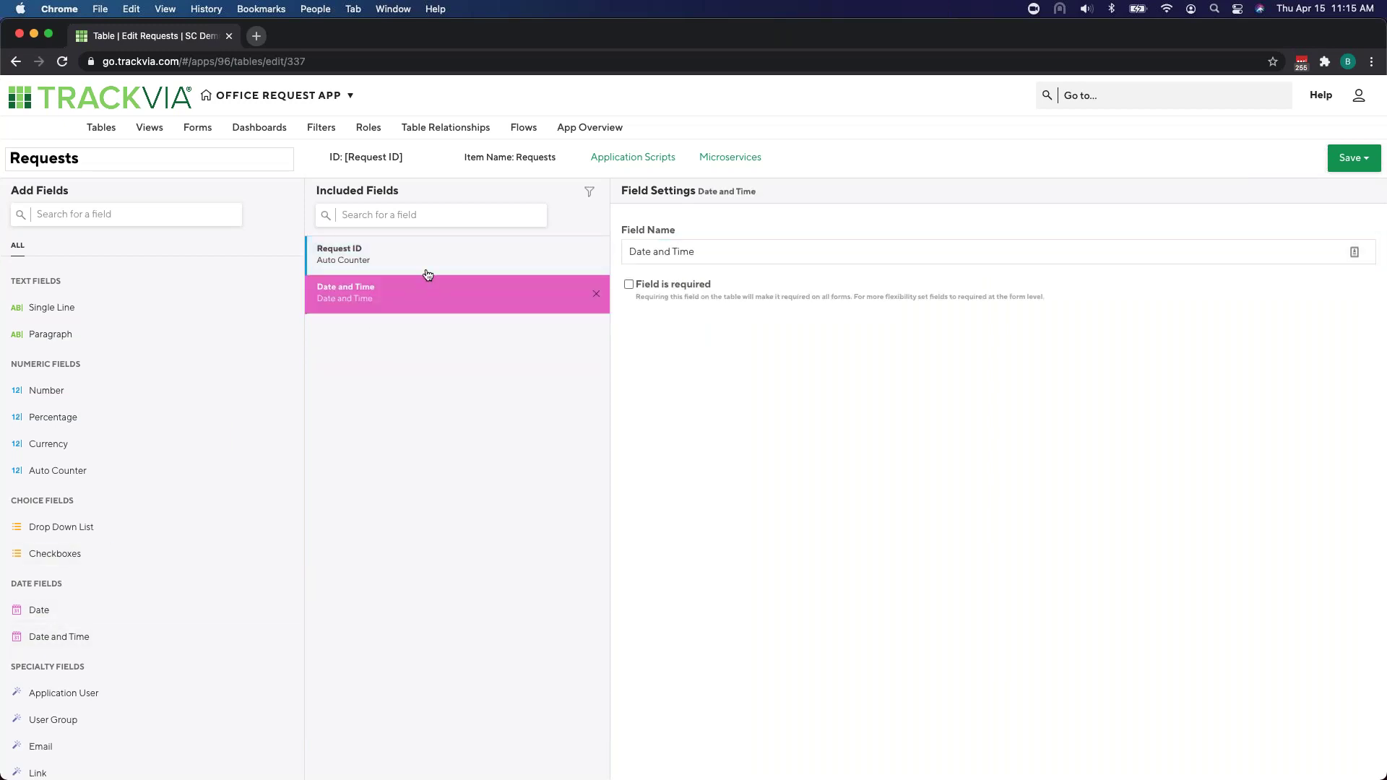
{"action": "left_click", "coordinate": [687, 251]}
{"action": "left_click_drag", "start_coordinate": [693, 251], "coordinate": [676, 252]}
{"action": "left_click", "coordinate": [629, 251]}
{"action": "type", "text": "Request"}
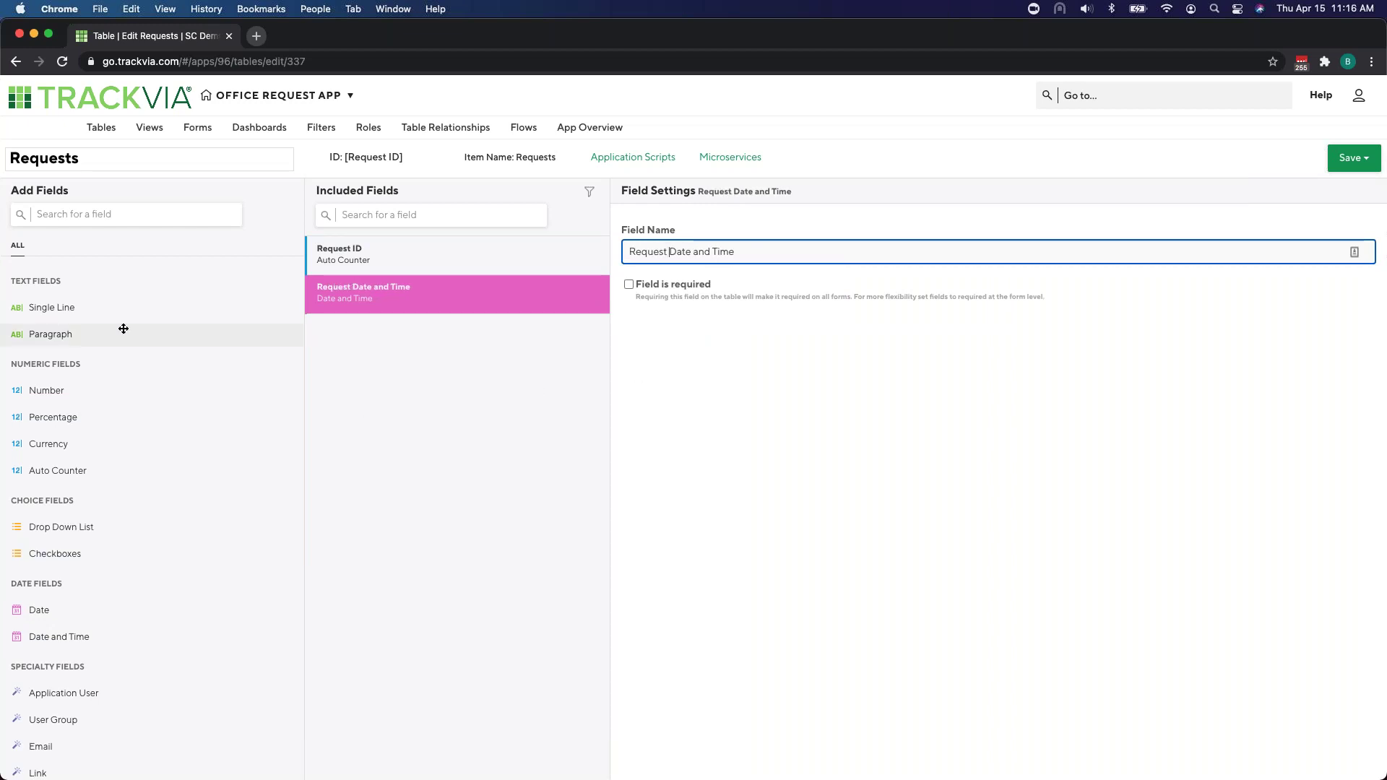
Step: Add a Paragraph field below Request Date and Time and name it Notes for Request
{"action": "left_click", "coordinate": [81, 333]}
{"action": "left_click_drag", "start_coordinate": [81, 333], "coordinate": [390, 340]}
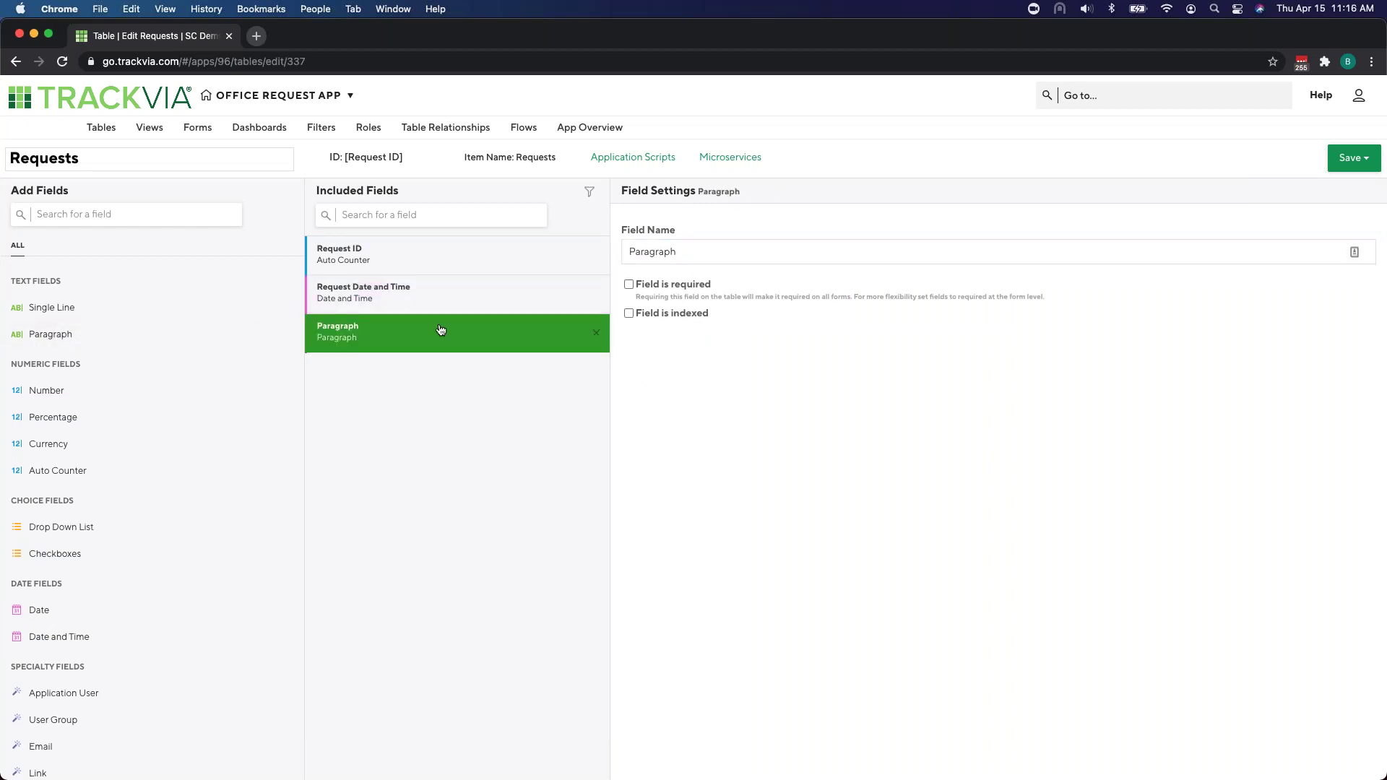
{"action": "double_click", "coordinate": [676, 257]}
{"action": "type", "text": "N"}
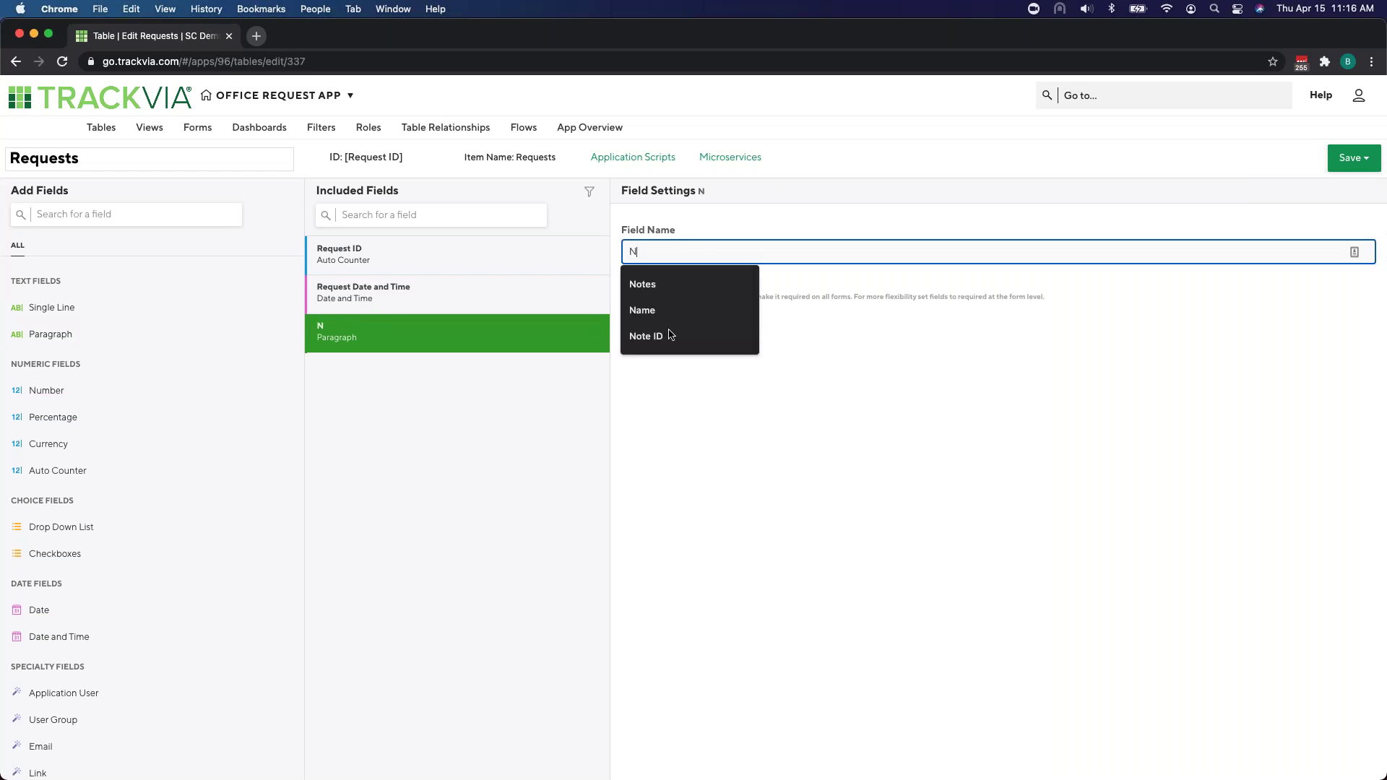
{"action": "type", "text": "otes for Re"}
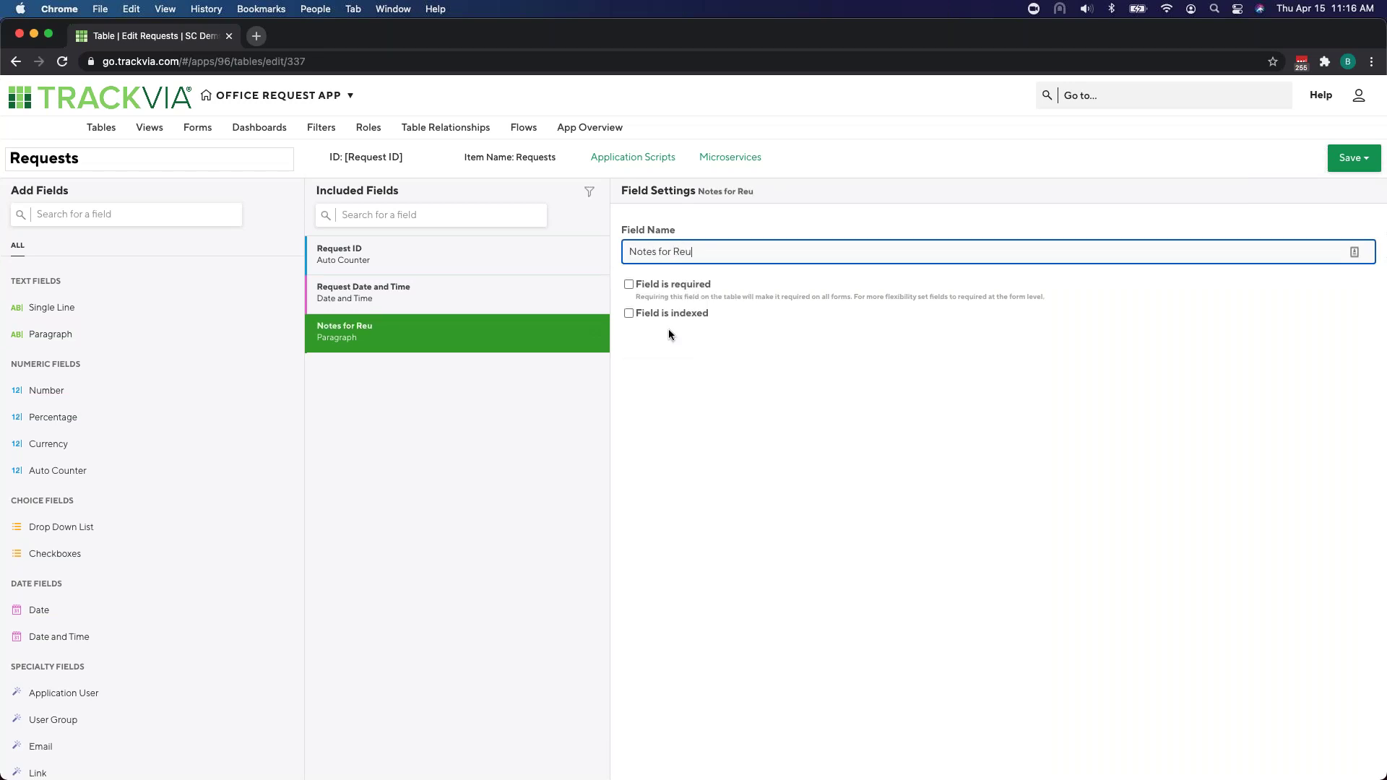
{"action": "type", "text": "quest"}
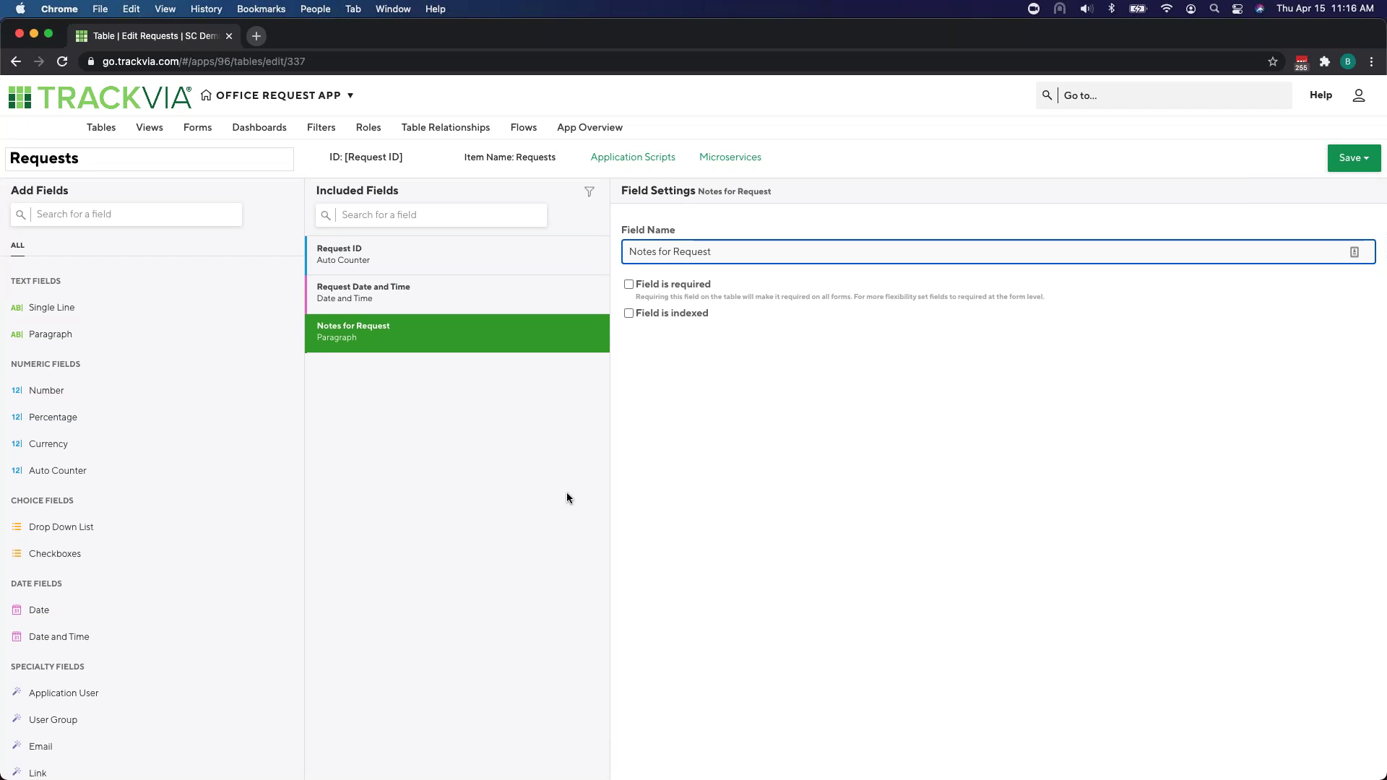
Step: Add an Image field below Notes for Request and name it Photo (if necessary)
{"action": "scroll", "coordinate": [167, 520], "scroll_direction": "down", "scroll_amount": 2}
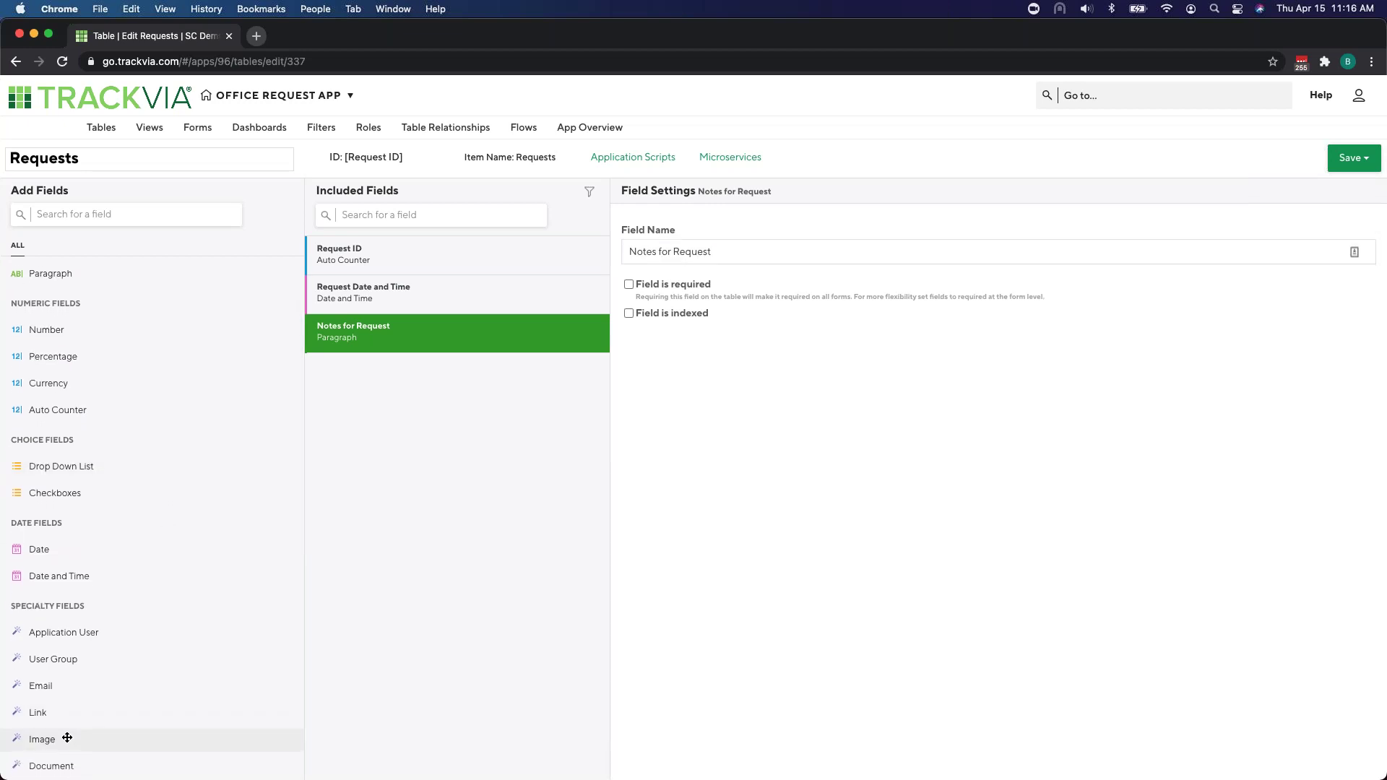
{"action": "left_click_drag", "start_coordinate": [67, 737], "coordinate": [387, 379]}
{"action": "double_click", "coordinate": [665, 258]}
{"action": "type", "text": "Phot"}
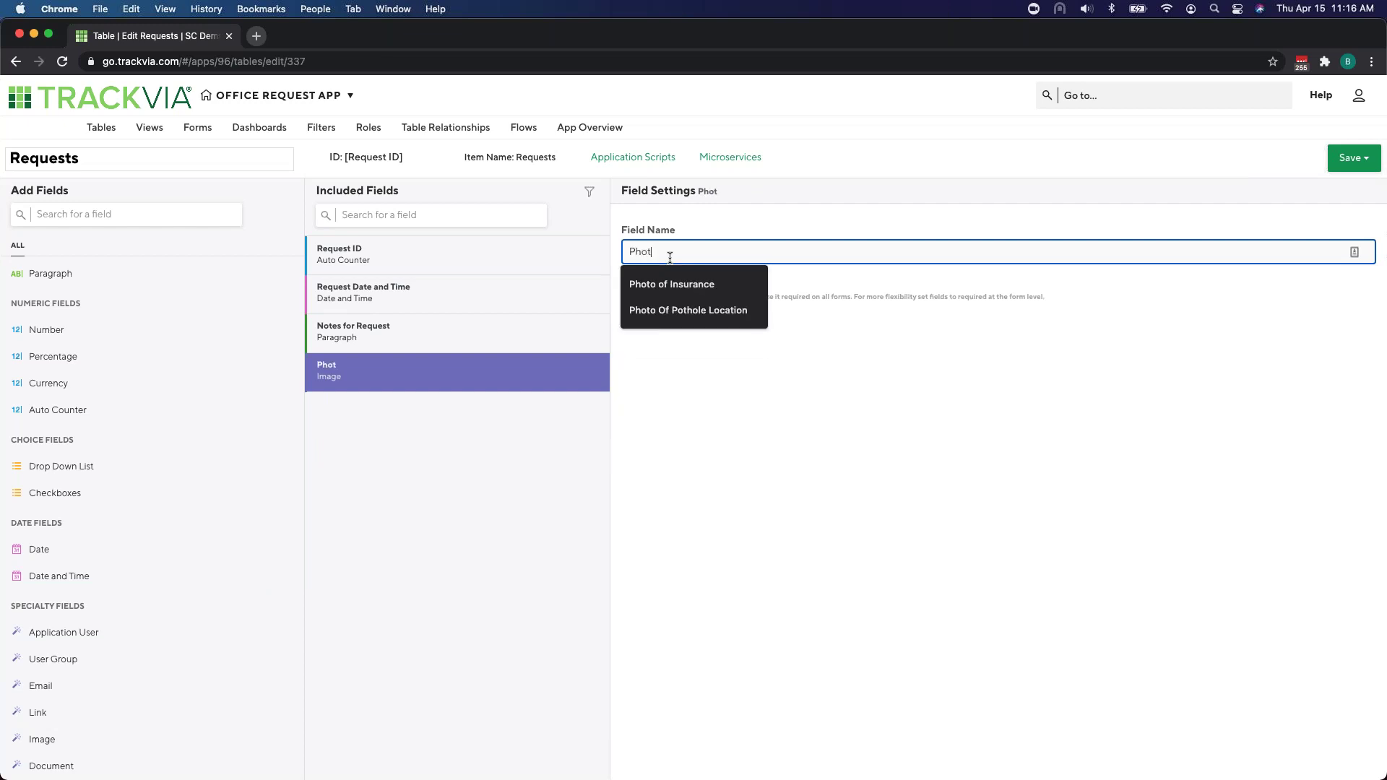
{"action": "type", "text": " of"}
{"action": "key", "text": "BackSpace"}
{"action": "key", "text": "BackSpace"}
{"action": "key", "text": "BackSpace"}
{"action": "key", "text": "BackSpace"}
{"action": "type", "text": "o (if necessary)"}
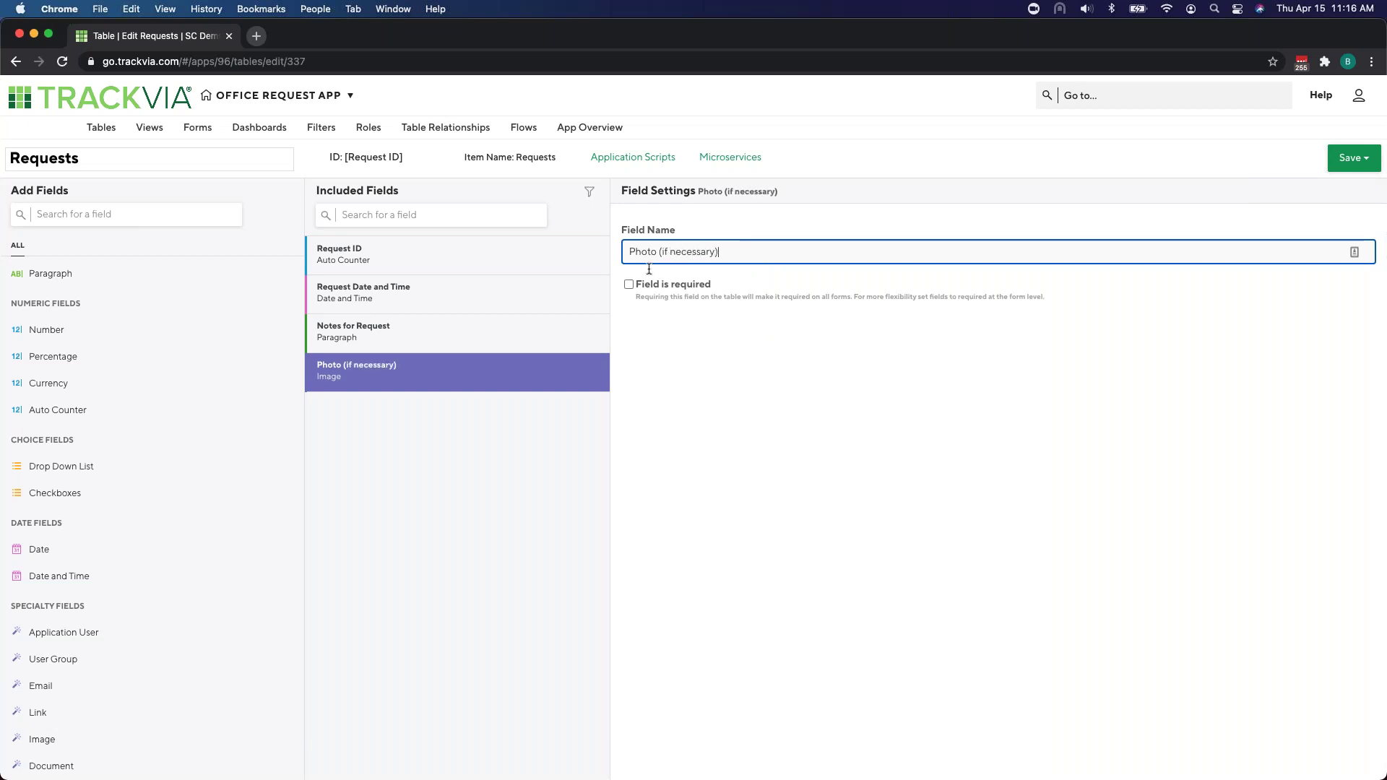
Step: Add a Document field below the photo field and name it Document (if necessary)
{"action": "scroll", "coordinate": [87, 625], "scroll_direction": "down", "scroll_amount": 1}
{"action": "left_click_drag", "start_coordinate": [65, 733], "coordinate": [433, 412]}
{"action": "left_click", "coordinate": [715, 254]}
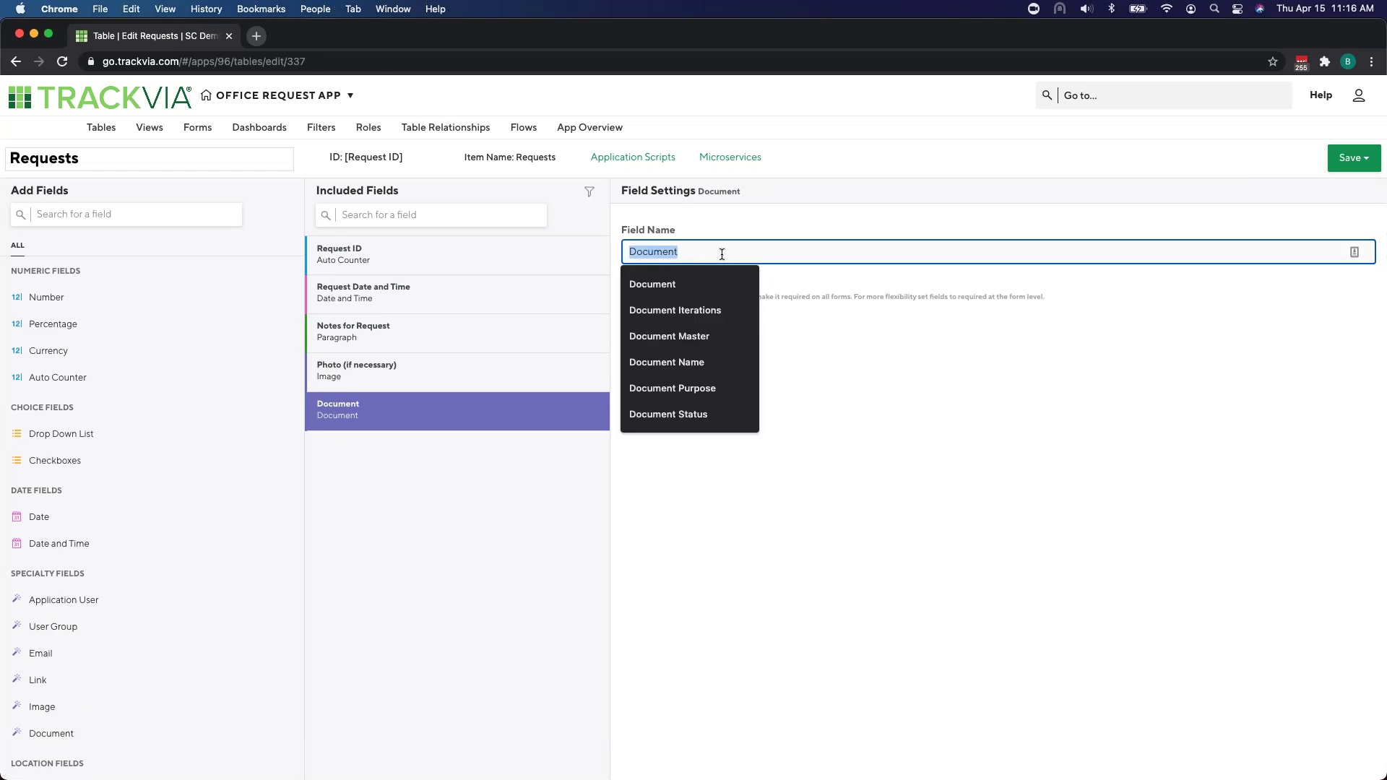
{"action": "left_click", "coordinate": [834, 311]}
{"action": "left_click", "coordinate": [711, 252]}
{"action": "type", "text": "(if necessa"}
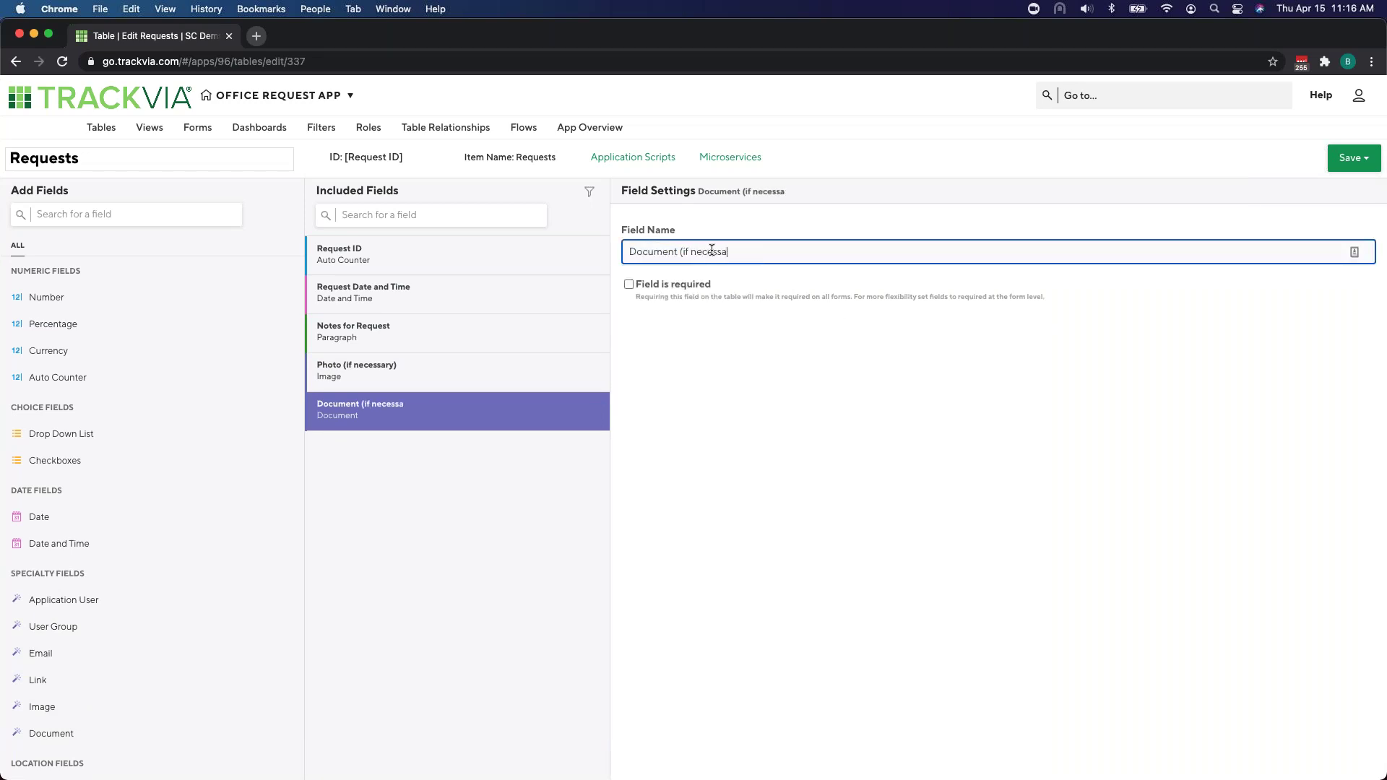
{"action": "type", "text": "ry)"}
Step: Add a Drop Down List field below the document field and name it What kind of request?
{"action": "left_click_drag", "start_coordinate": [78, 435], "coordinate": [365, 458]}
{"action": "triple_click", "coordinate": [708, 251]}
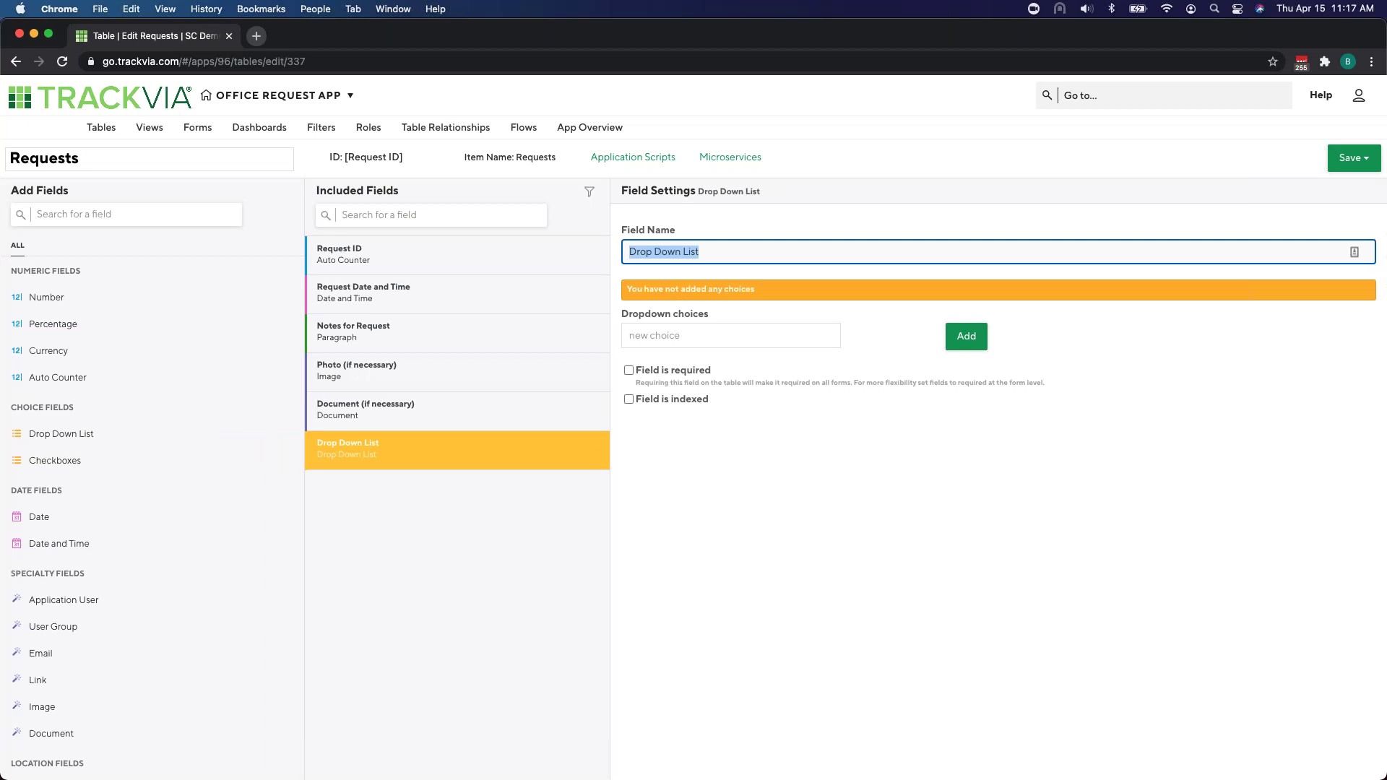
{"action": "type", "text": "What kin"}
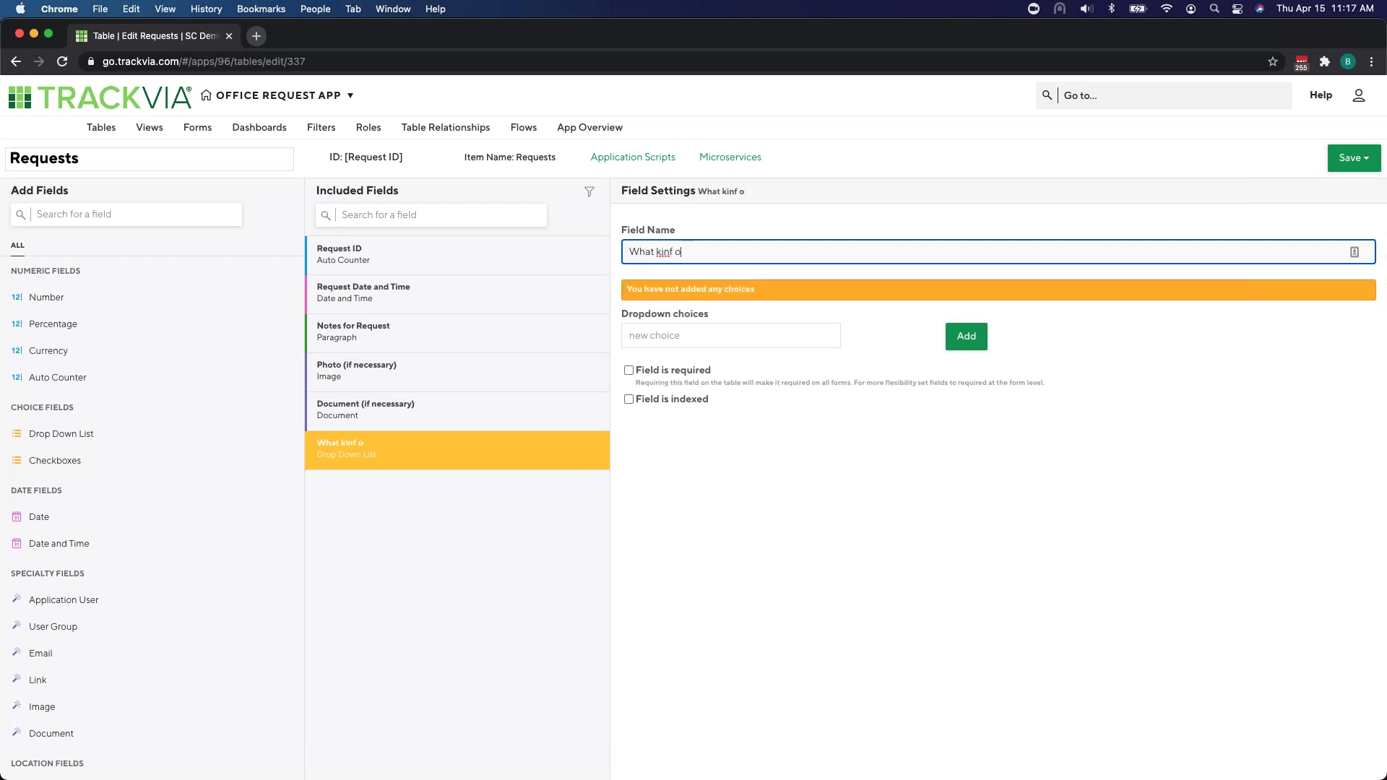
{"action": "type", "text": "d of reque"}
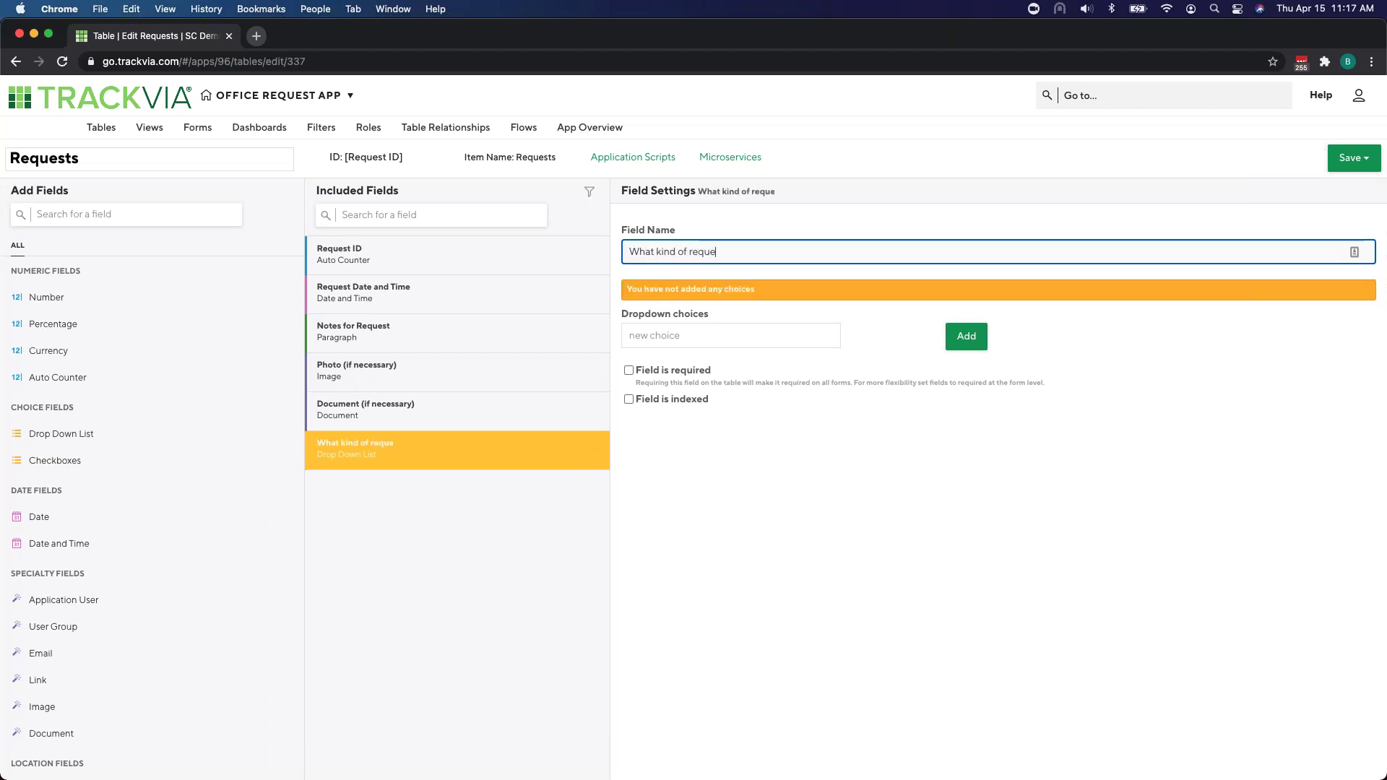
{"action": "type", "text": "st?"}
Step: Give the What kind of request? field the choices PTO, IT Ticket and Office Supplies
{"action": "left_click", "coordinate": [728, 327]}
{"action": "type", "text": "PTO"}
{"action": "key", "text": "Return"}
{"action": "type", "text": "It Ticket"}
{"action": "key", "text": "Return"}
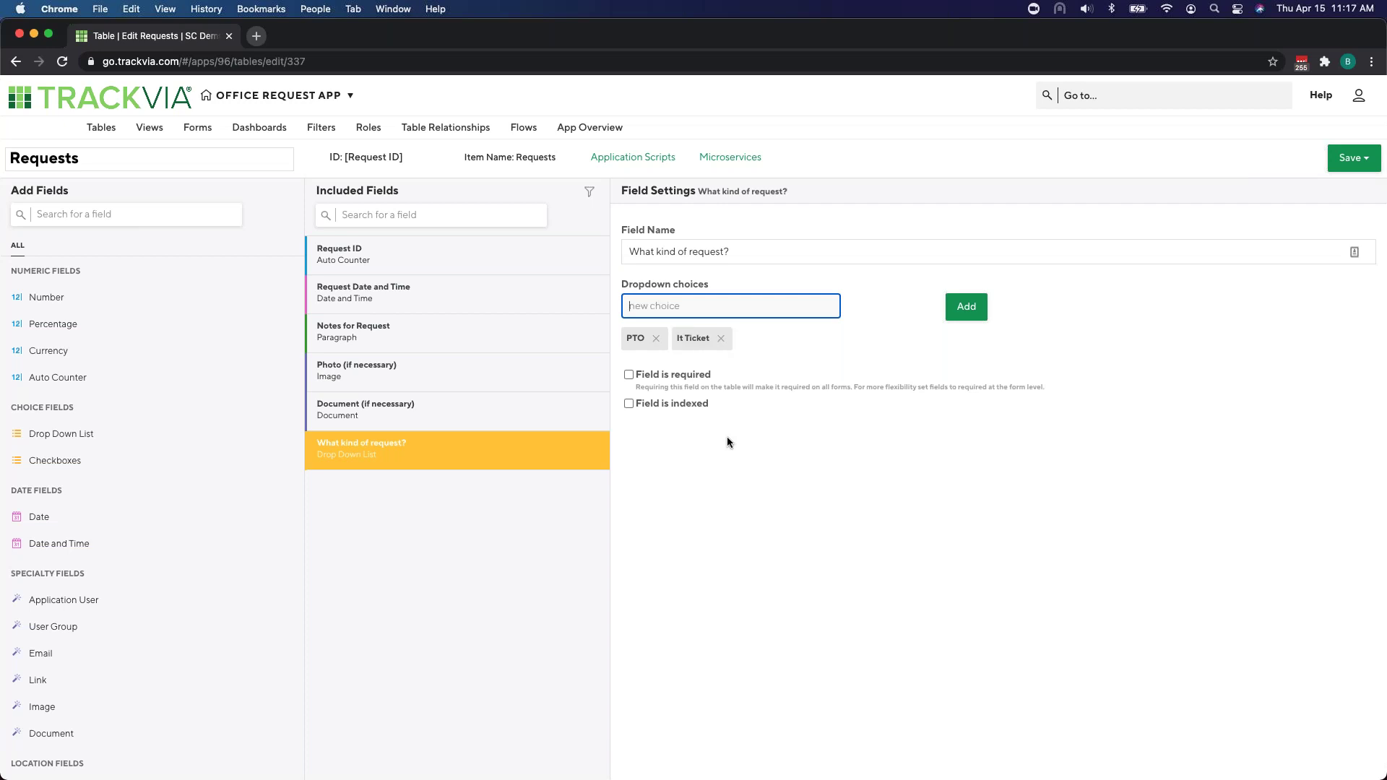
{"action": "left_click", "coordinate": [719, 338]}
{"action": "type", "text": "IT t"}
{"action": "key", "text": "BackSpace"}
{"action": "type", "text": "Ticket"}
{"action": "key", "text": "Return"}
{"action": "type", "text": "Office Supplies"}
{"action": "key", "text": "Return"}
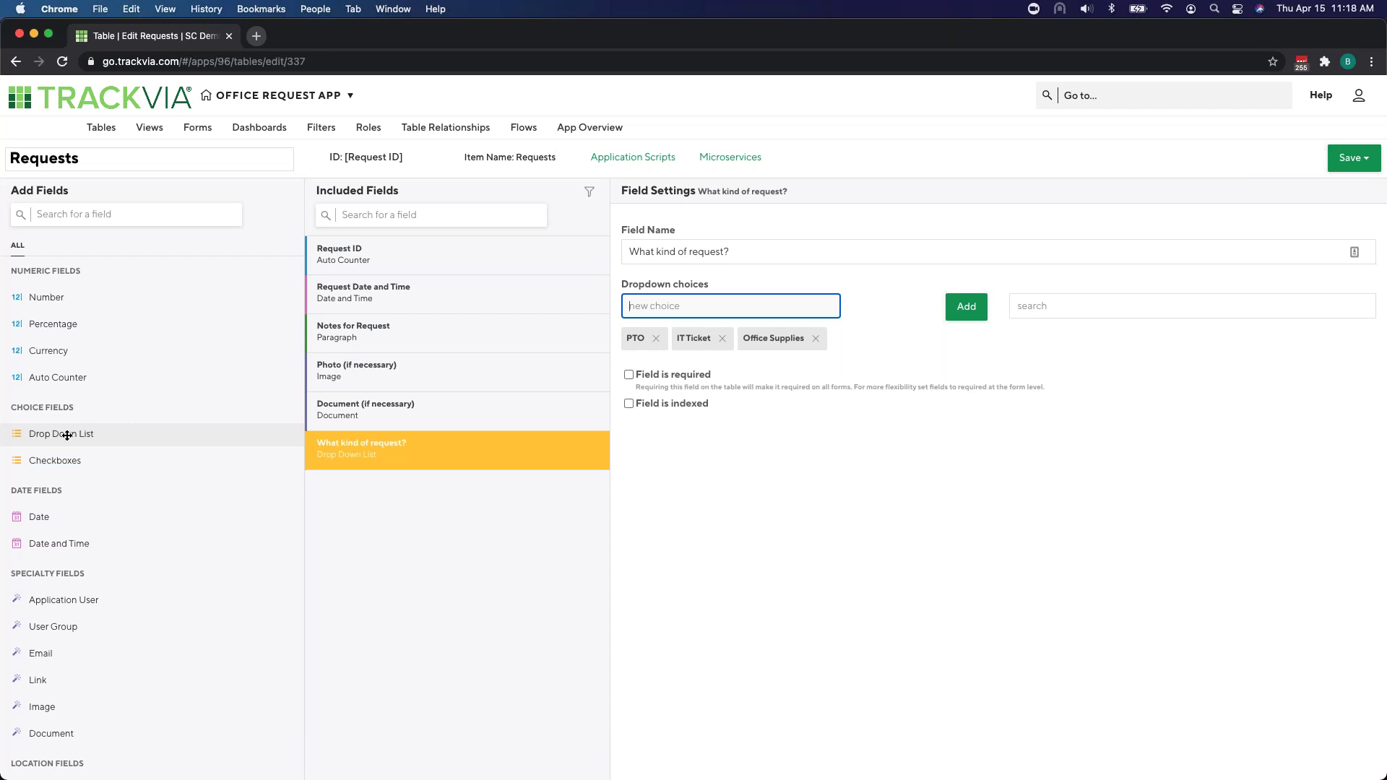
Step: Add a Drop Down List field below What kind of request? and name it Request Approval
{"action": "left_click_drag", "start_coordinate": [67, 436], "coordinate": [387, 502]}
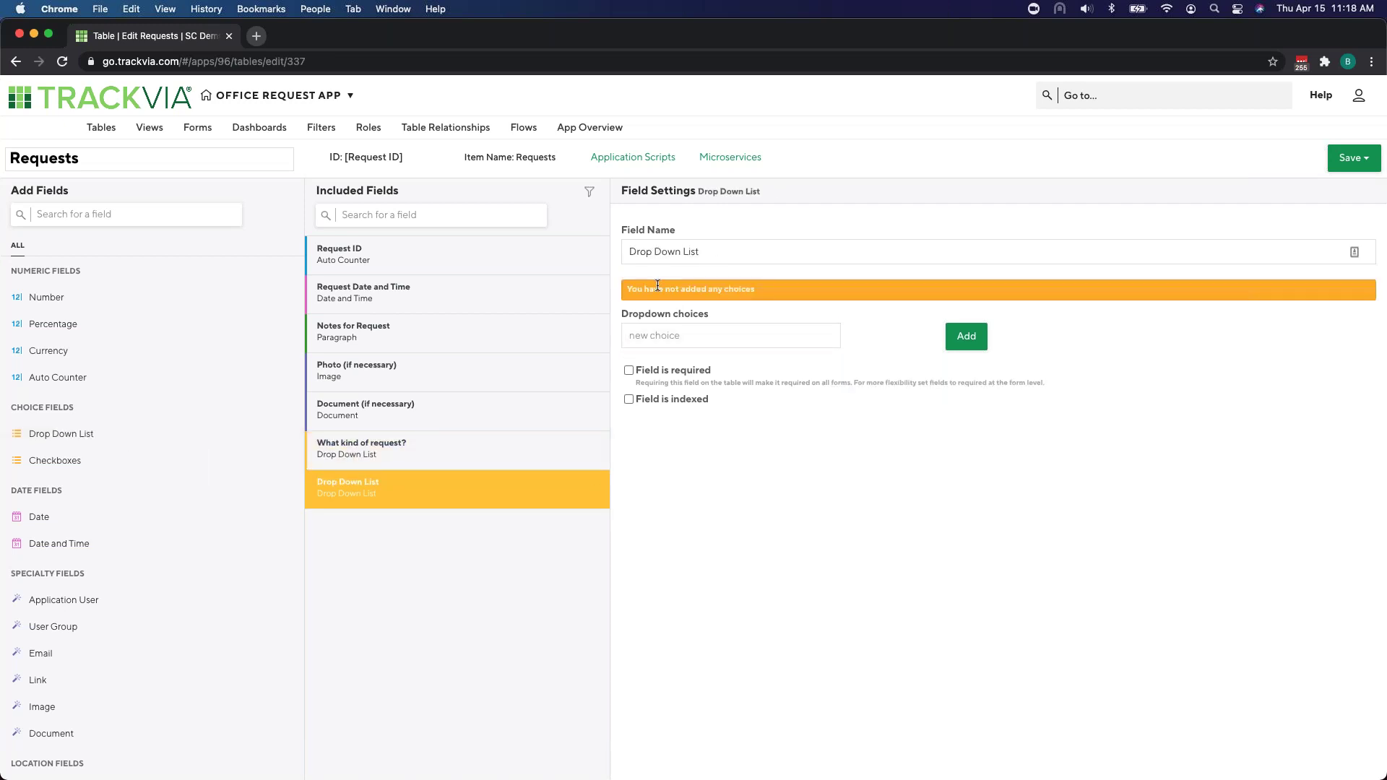
{"action": "key", "text": "shift+alt+Left"}
{"action": "key", "text": "shift+alt+Left"}
{"action": "key", "text": "shift+alt+Left"}
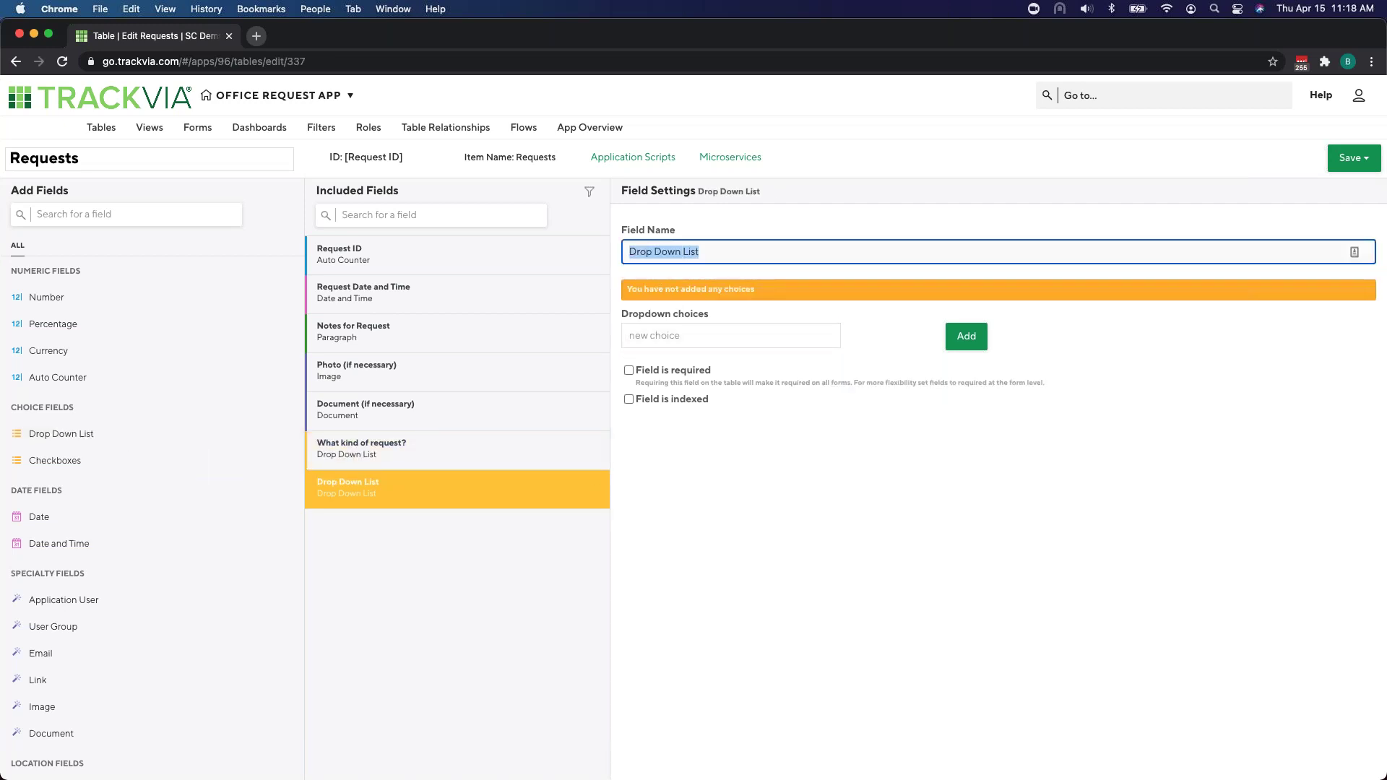
{"action": "type", "text": "Request Approval"}
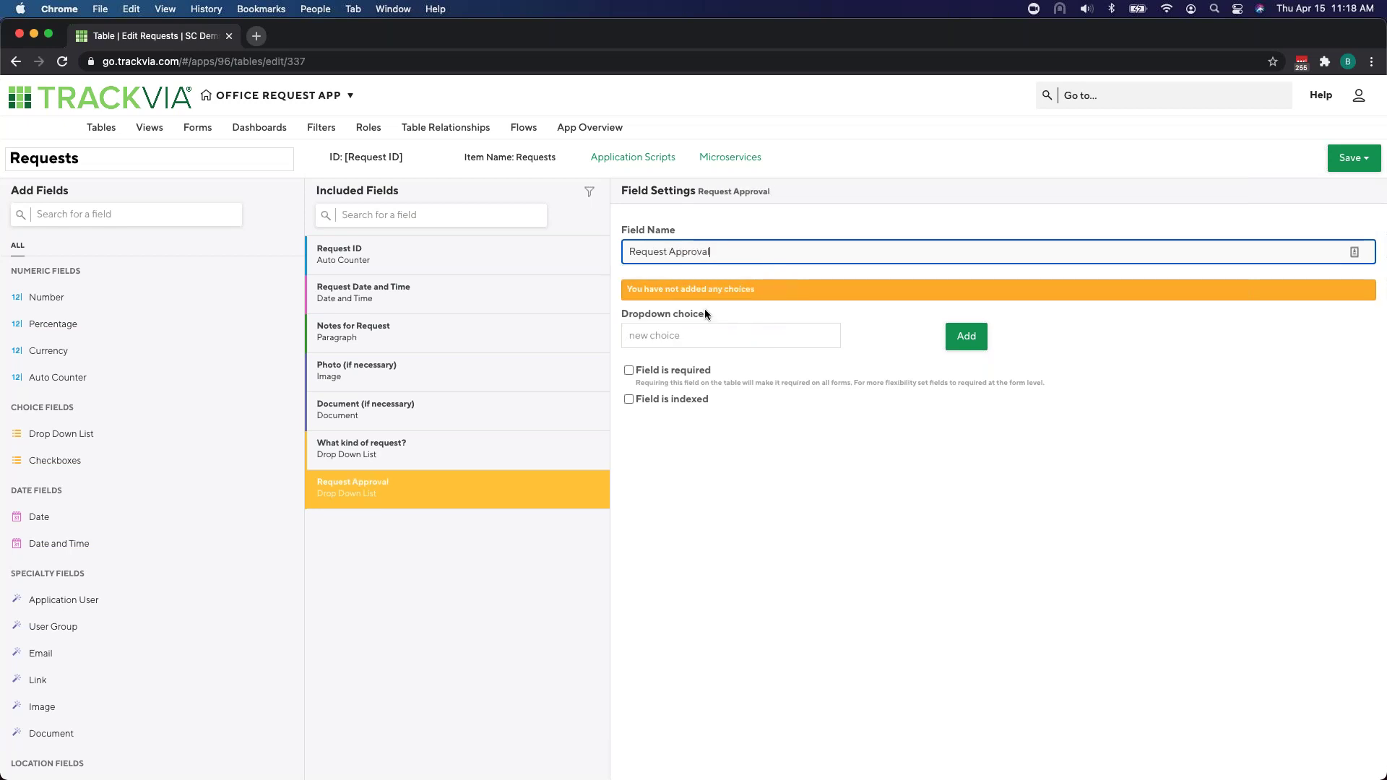
Step: Give the Request Approval field the choices Approve Request and Deny Request
{"action": "left_click", "coordinate": [704, 336]}
{"action": "type", "text": "Approve Request"}
{"action": "key", "text": "Return"}
{"action": "type", "text": "Deny Request"}
{"action": "key", "text": "Return"}
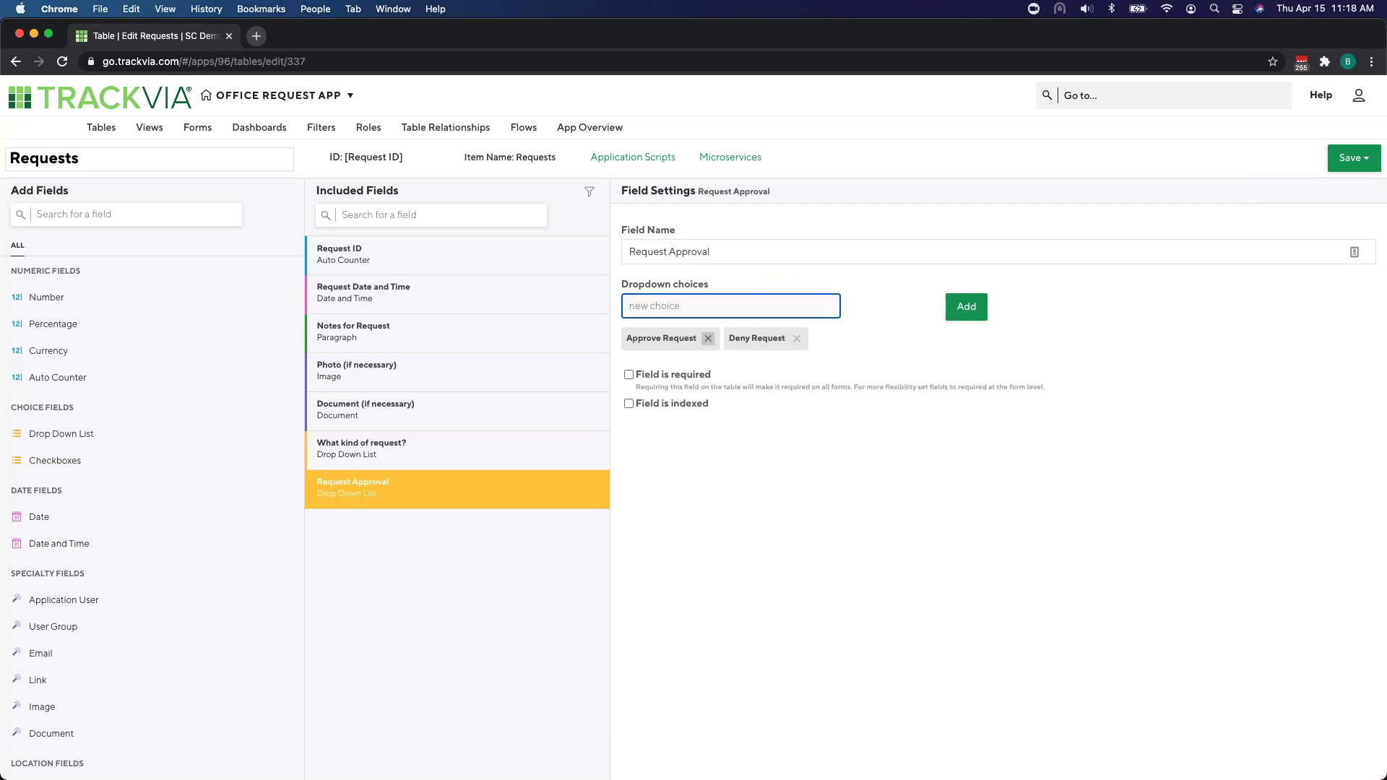
Step: Add a Drop Down List field below Request Approval and name it Request Status
{"action": "left_click_drag", "start_coordinate": [94, 436], "coordinate": [375, 530]}
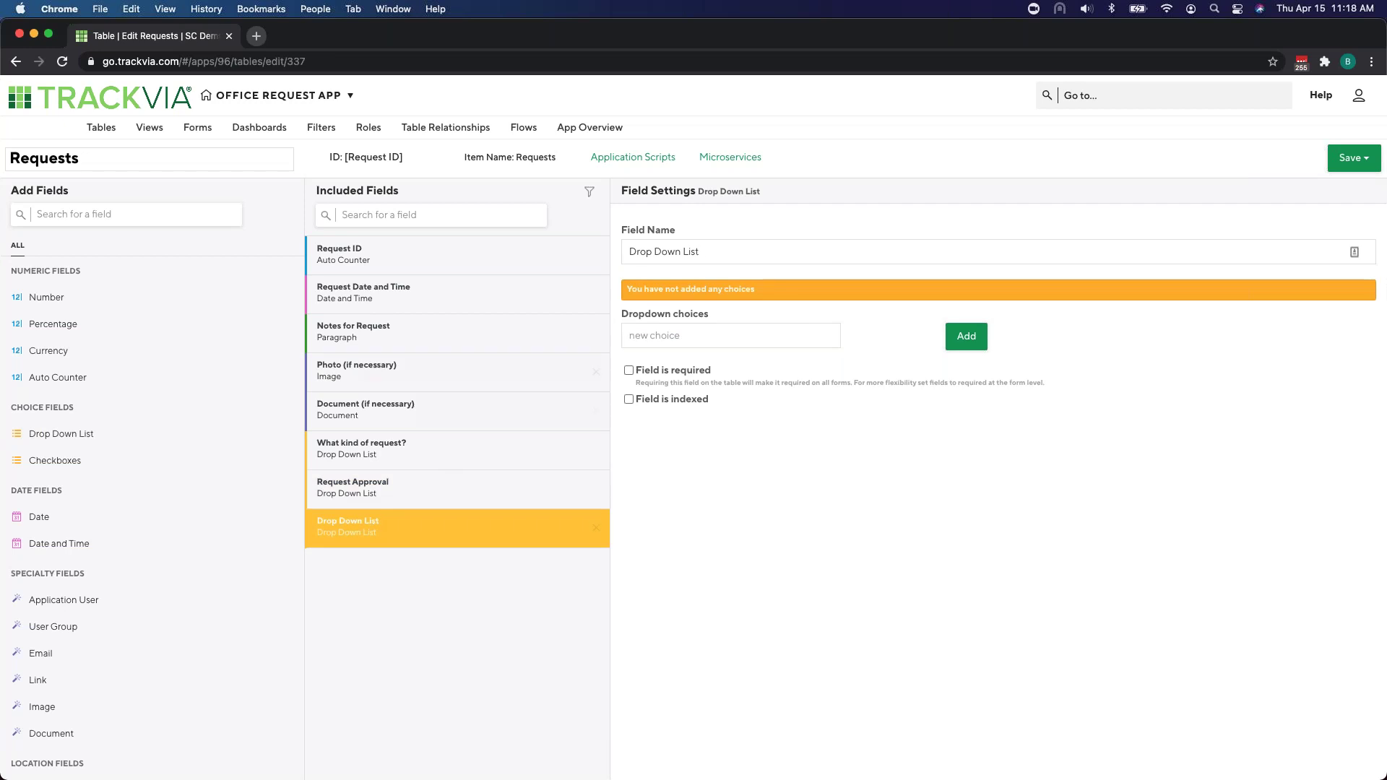
{"action": "triple_click", "coordinate": [715, 258]}
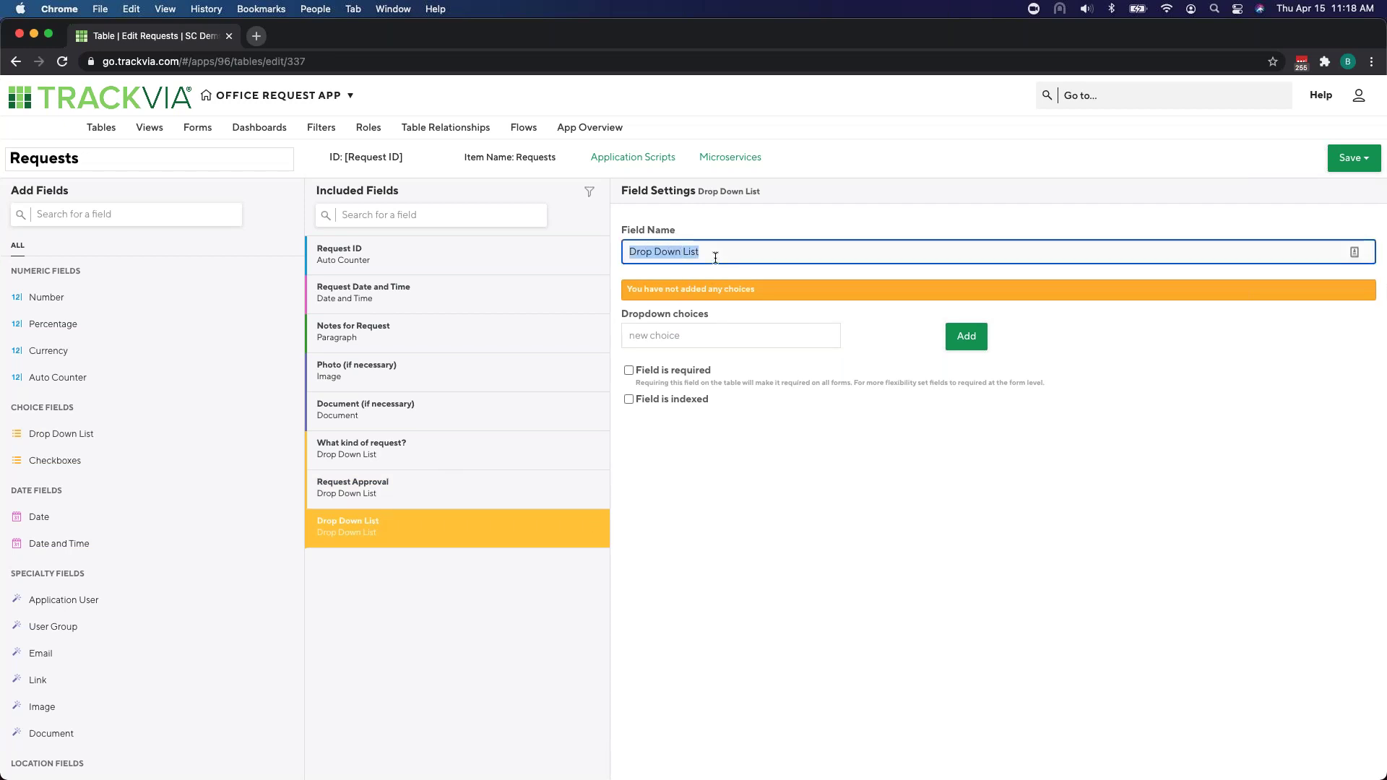
{"action": "type", "text": "Req"}
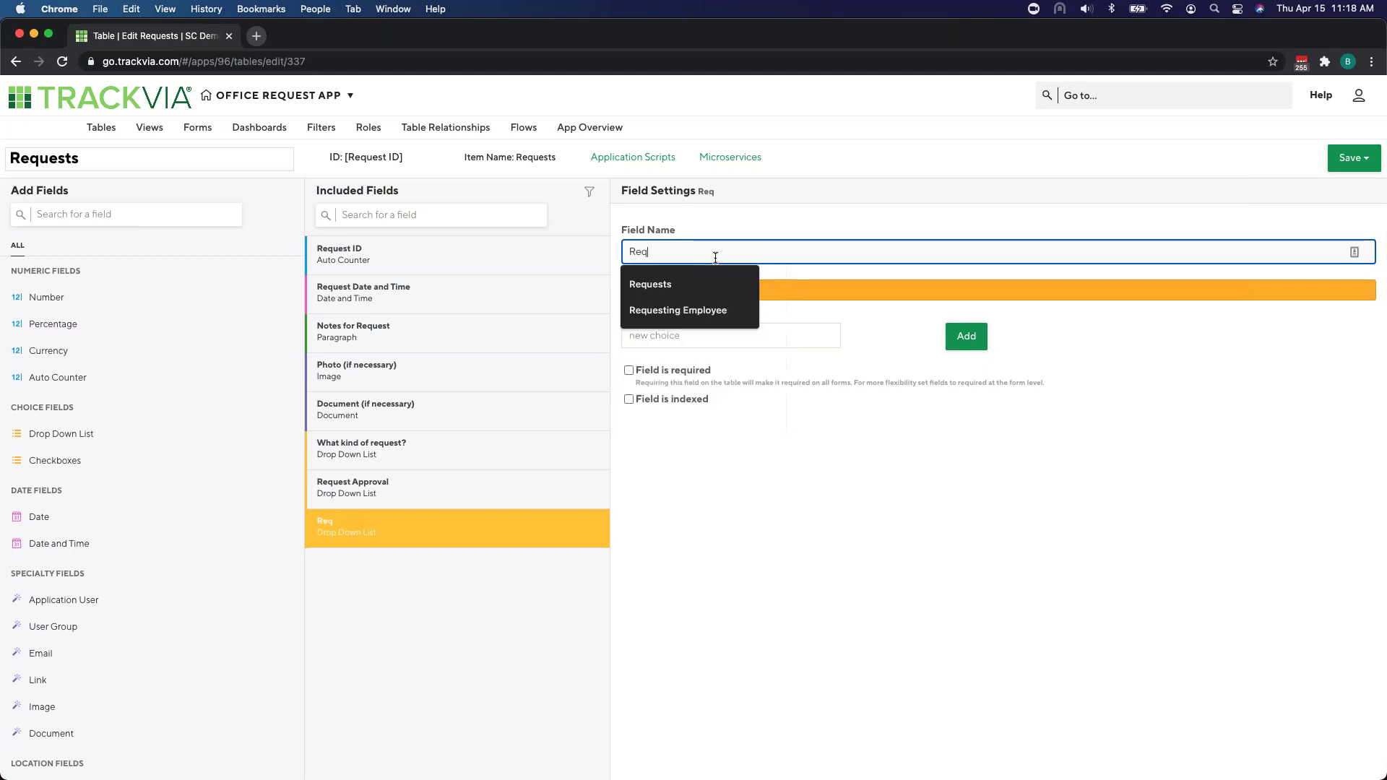
{"action": "type", "text": "uest Rtatus"}
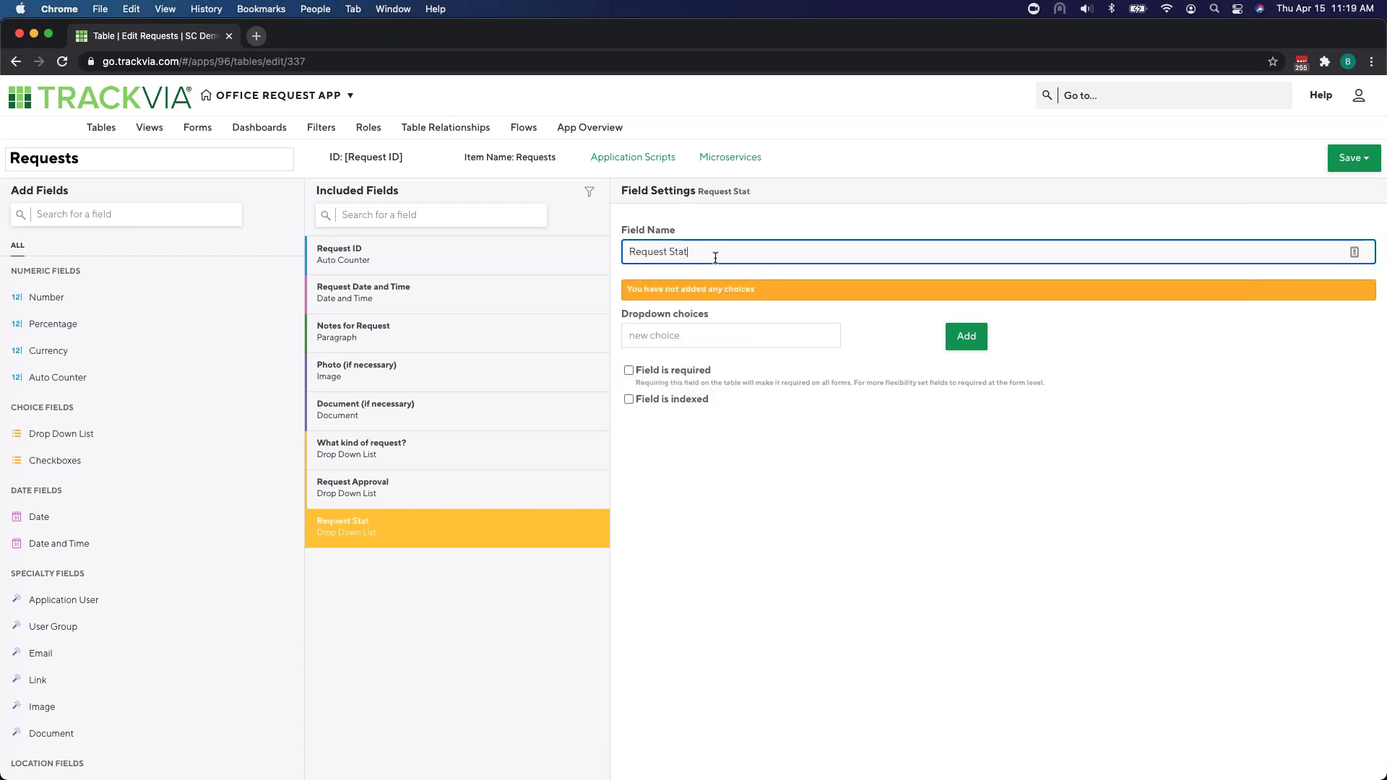
Step: Give the Request Status field the choices Pending, In Review and Archived, and save the Requests table
{"action": "left_click", "coordinate": [733, 331]}
{"action": "type", "text": "Pending"}
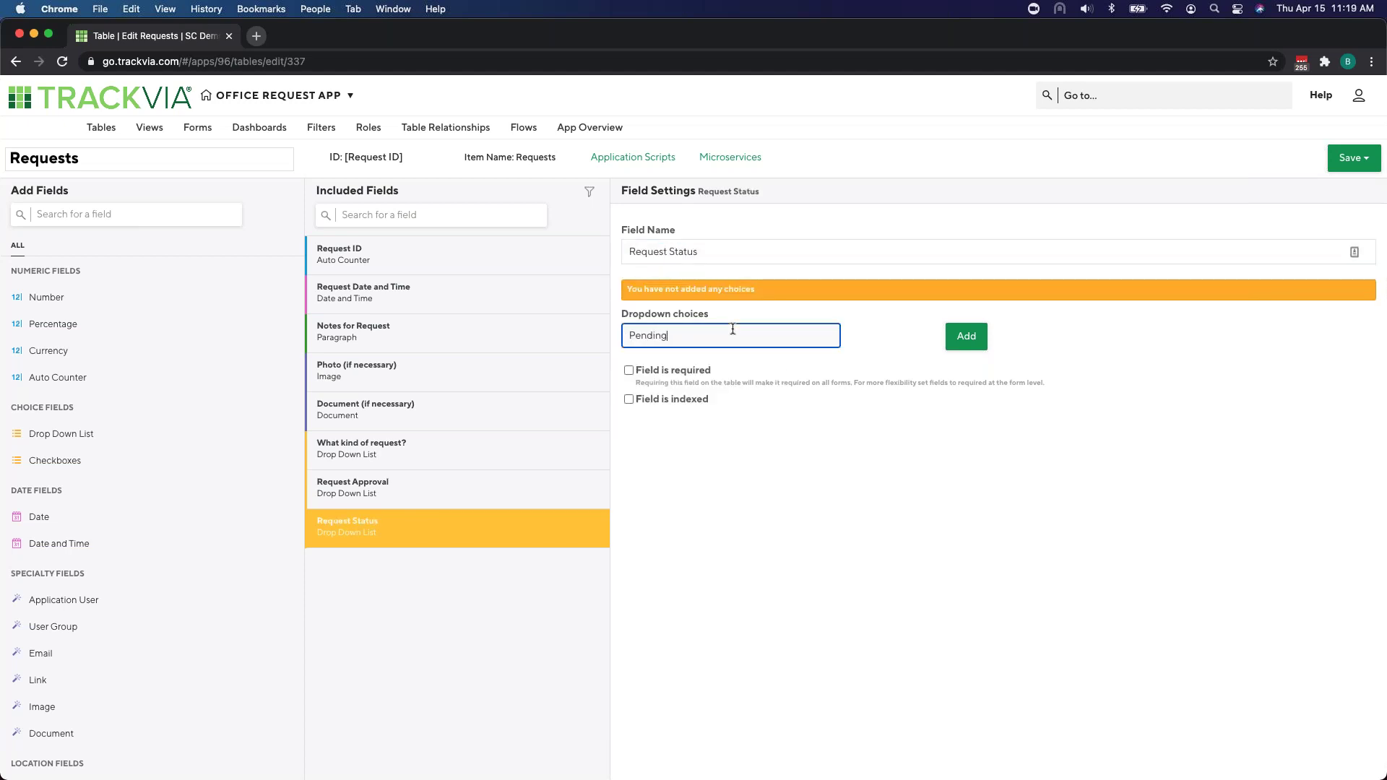
{"action": "key", "text": "Return"}
{"action": "type", "text": "In Review"}
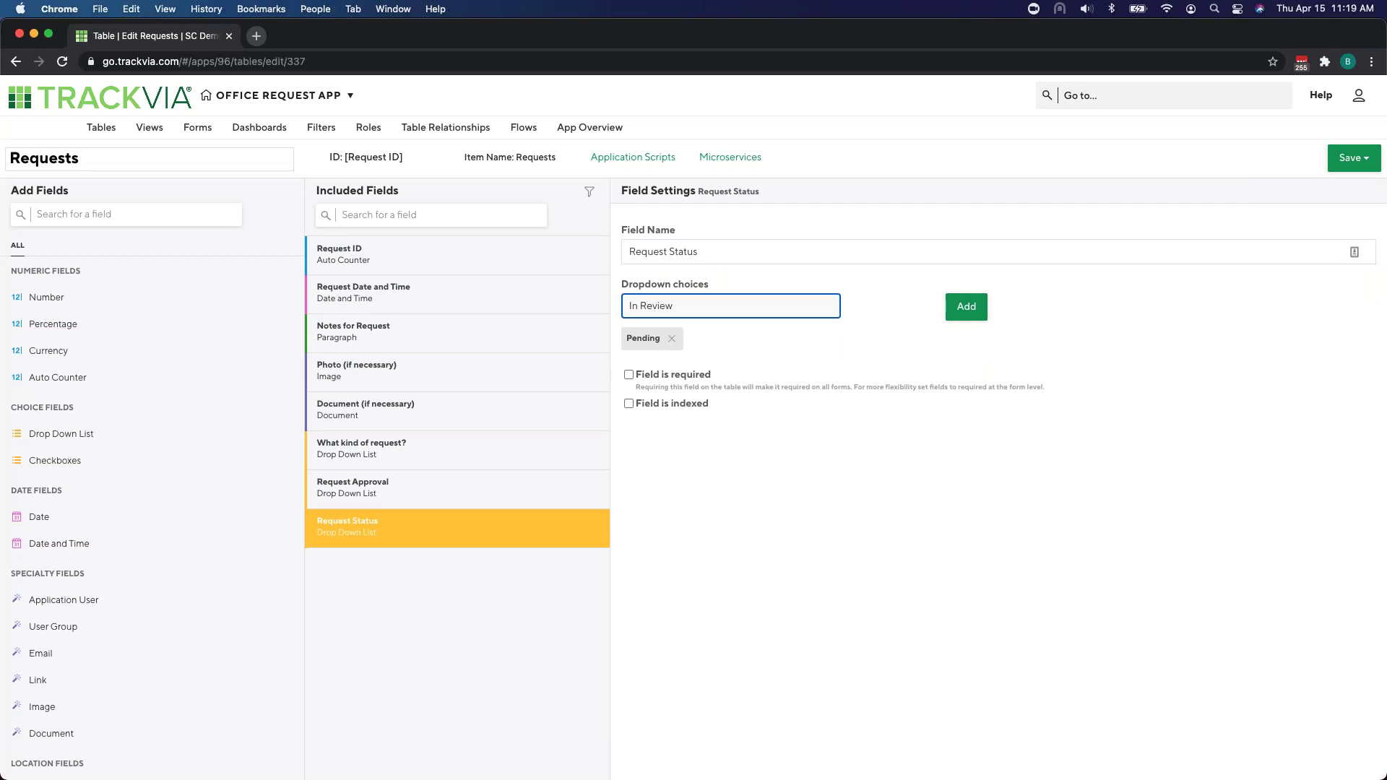
{"action": "key", "text": "Return"}
{"action": "type", "text": "Archined"}
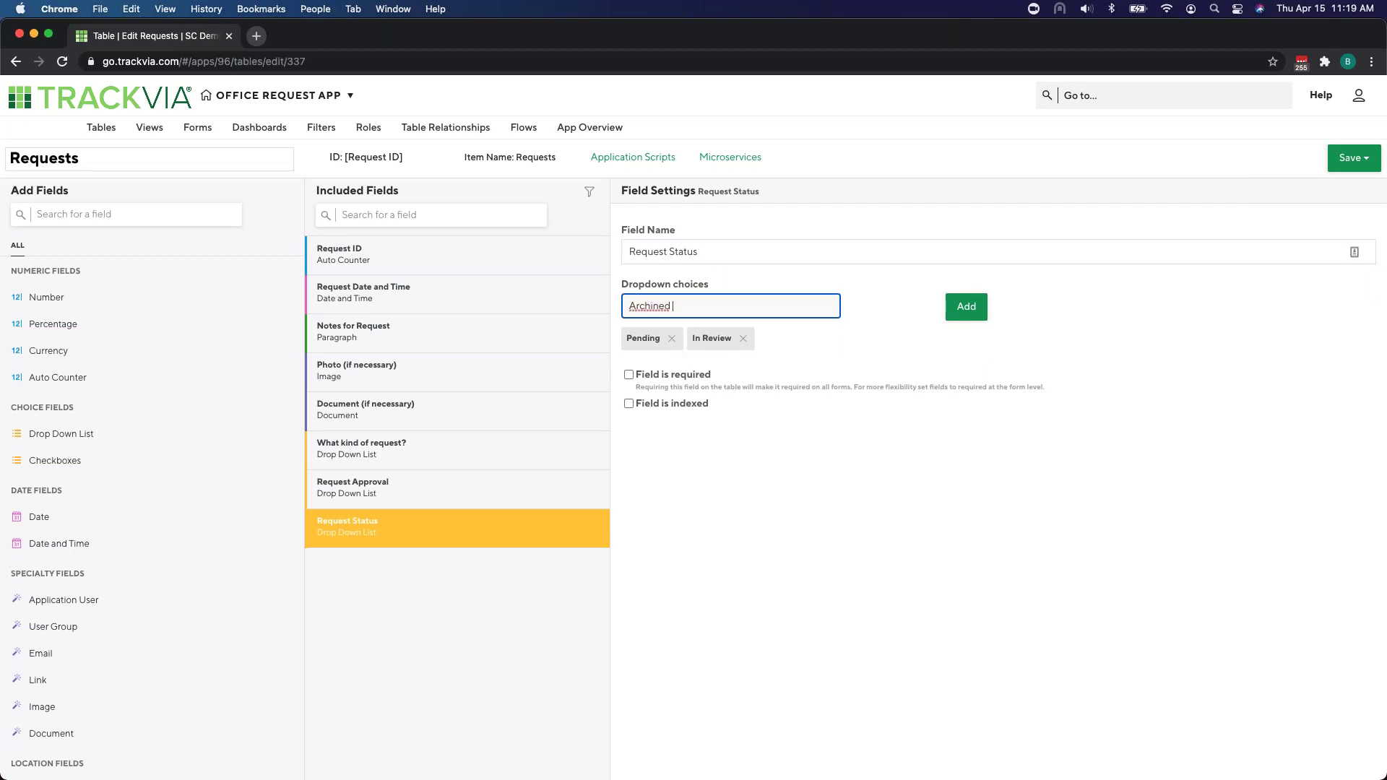
{"action": "right_click", "coordinate": [654, 304]}
{"action": "left_click", "coordinate": [671, 308]}
{"action": "key", "text": "Return"}
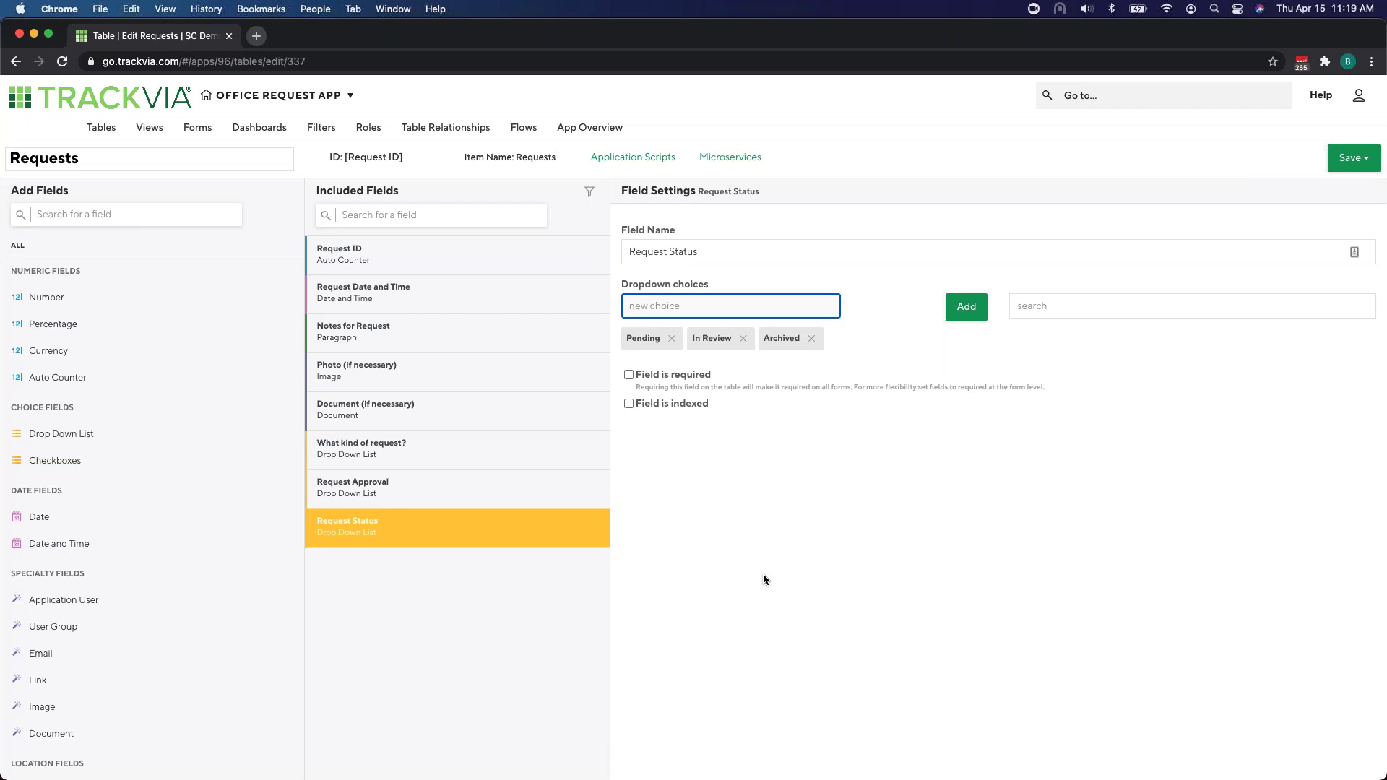
{"action": "left_click", "coordinate": [1351, 158]}
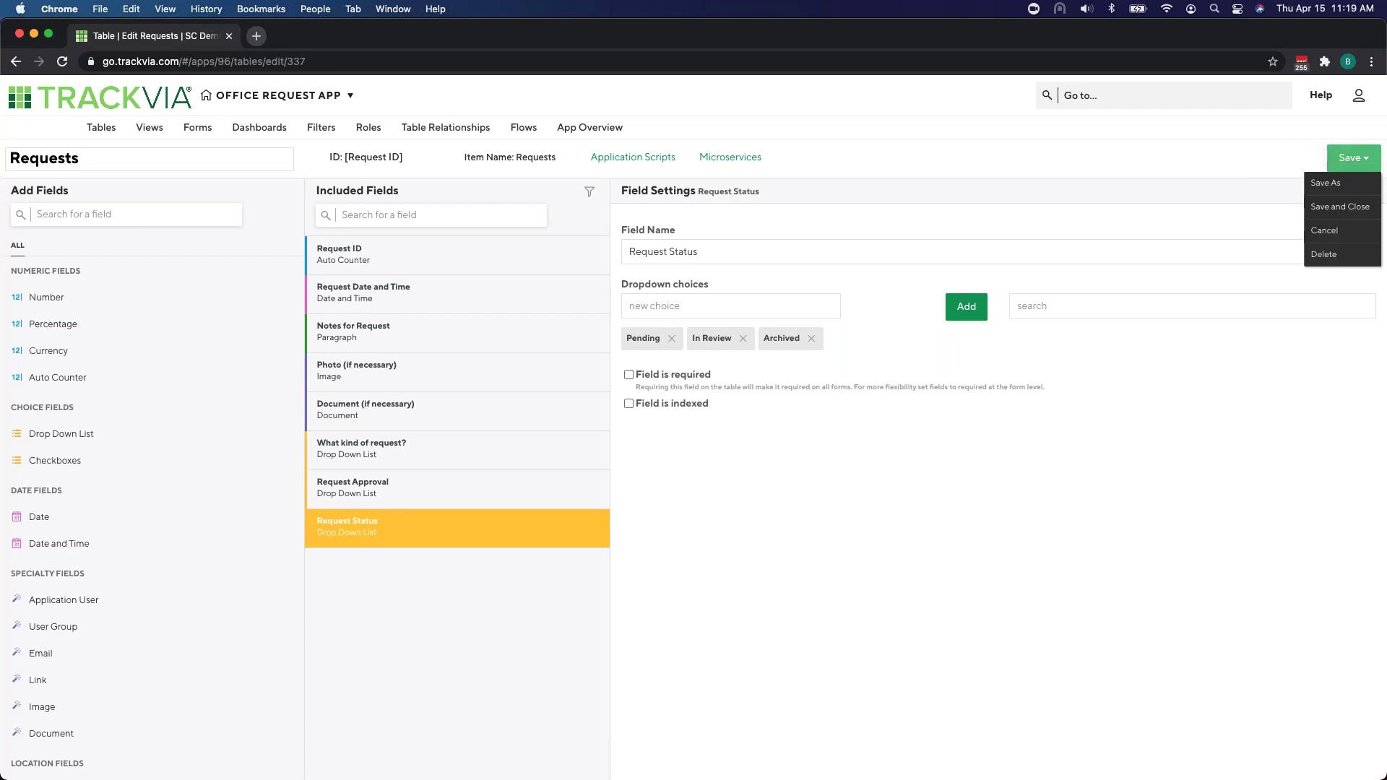
{"action": "left_click", "coordinate": [1333, 182]}
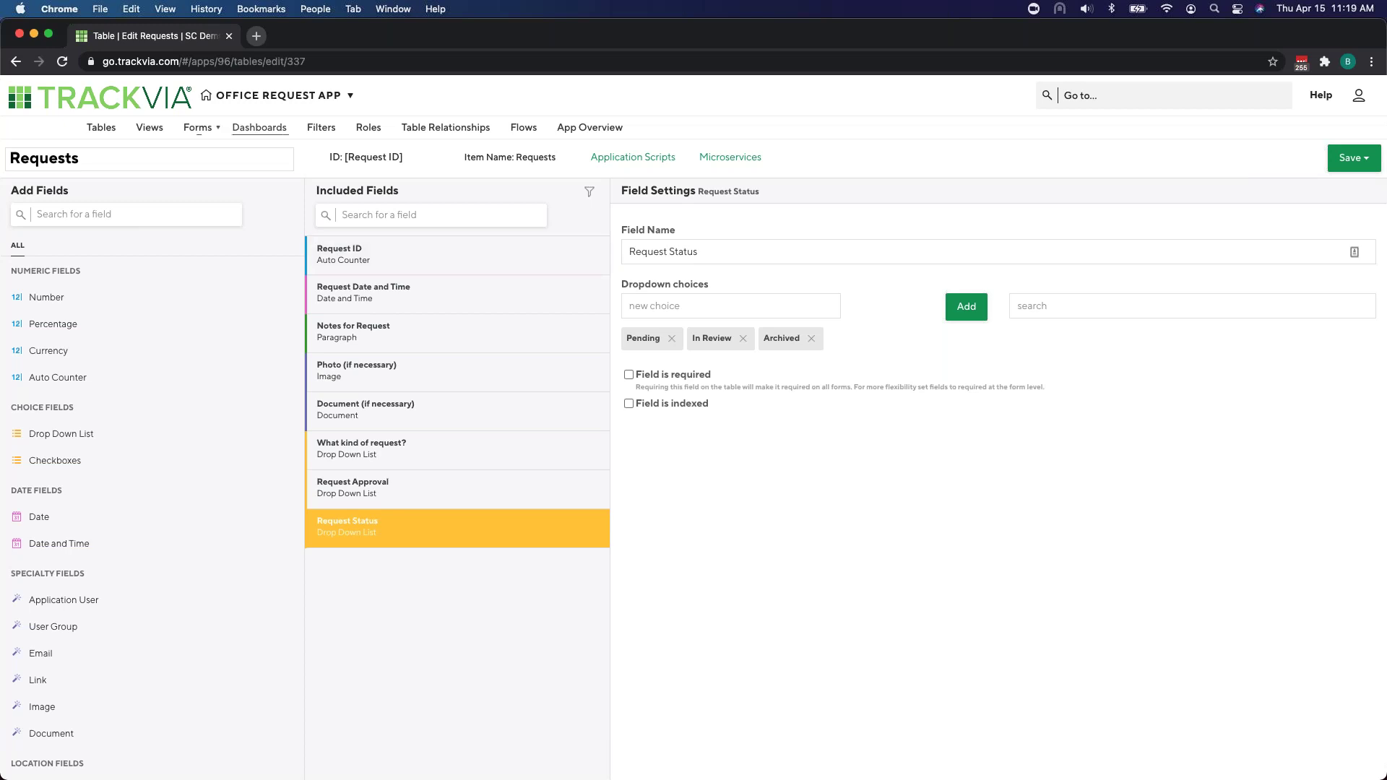
Step: Open the Employees table's default form to examine its field layout
{"action": "left_click", "coordinate": [198, 127]}
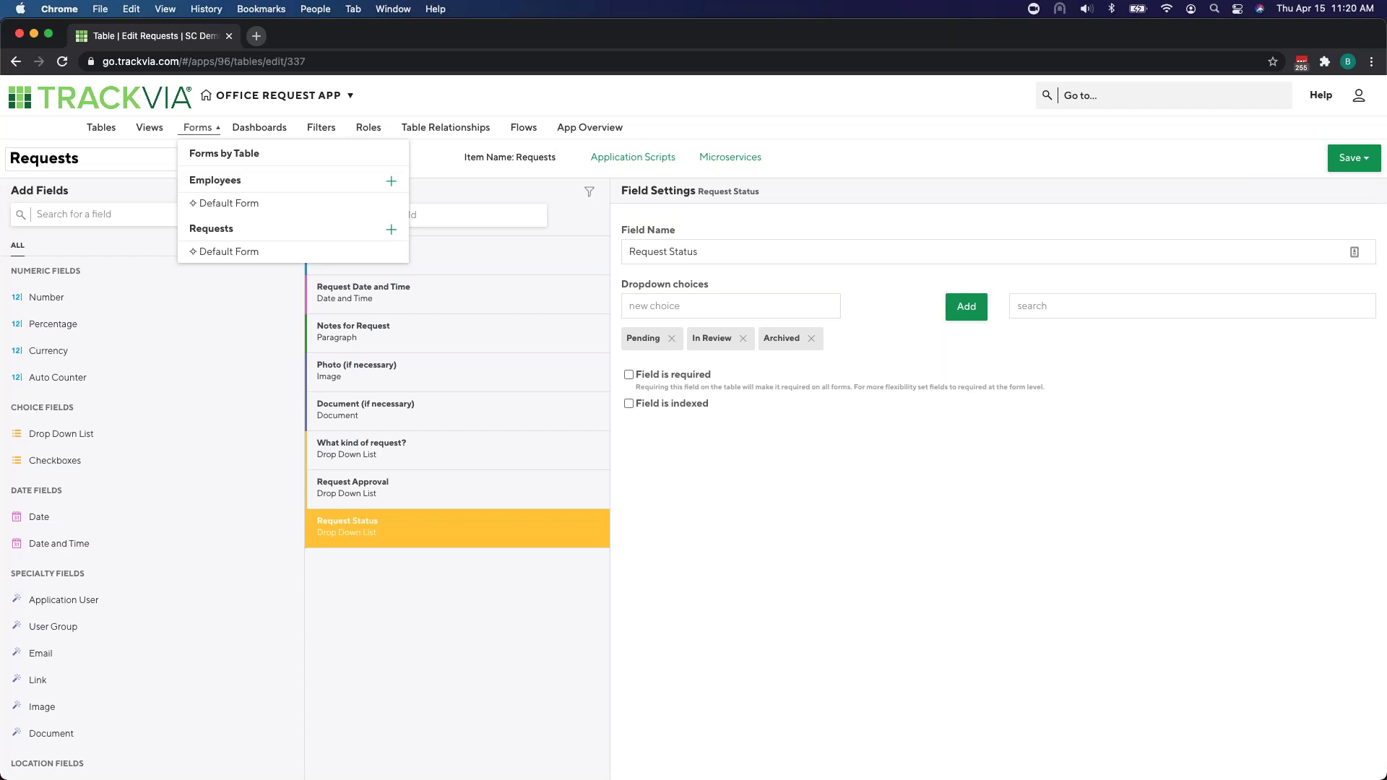
{"action": "left_click", "coordinate": [230, 203]}
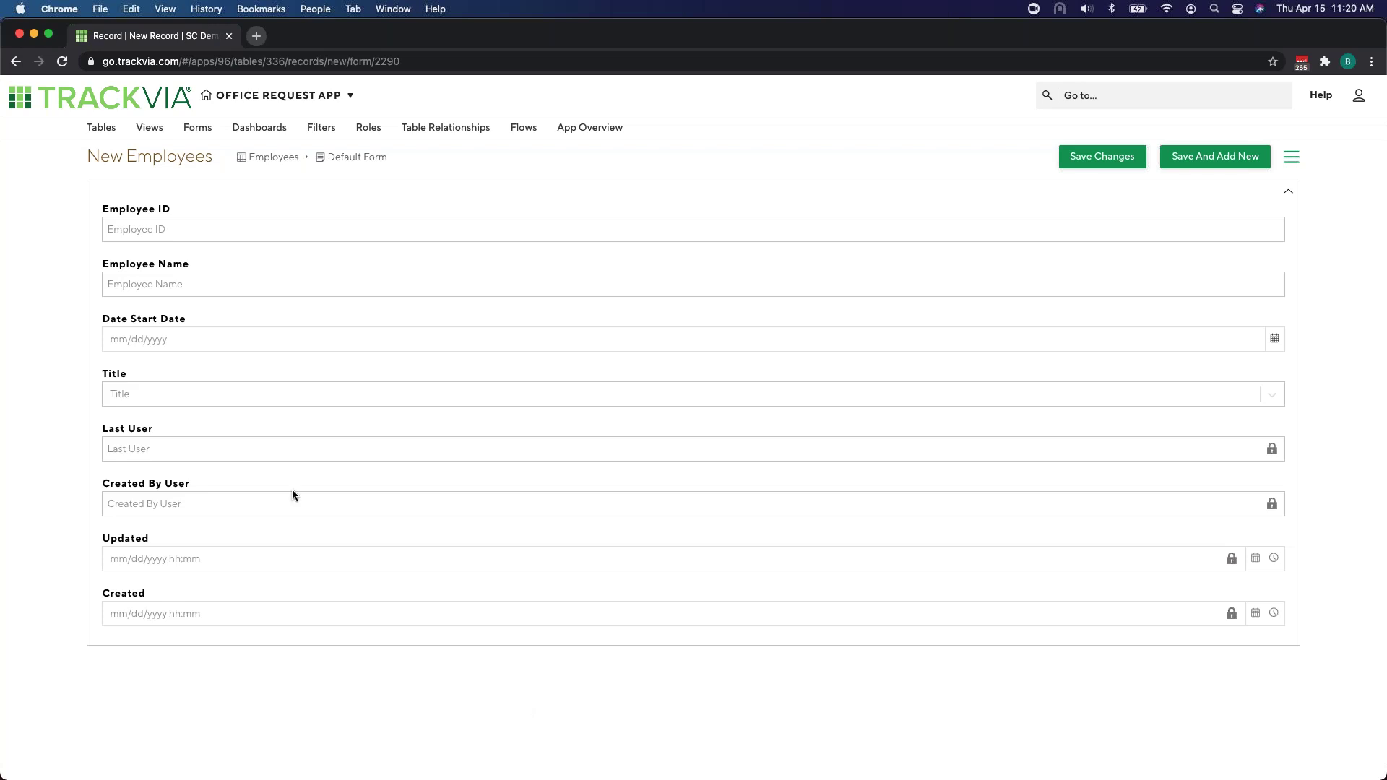
Step: Create a new form for the Employees table and name it New Employee
{"action": "left_click", "coordinate": [192, 128]}
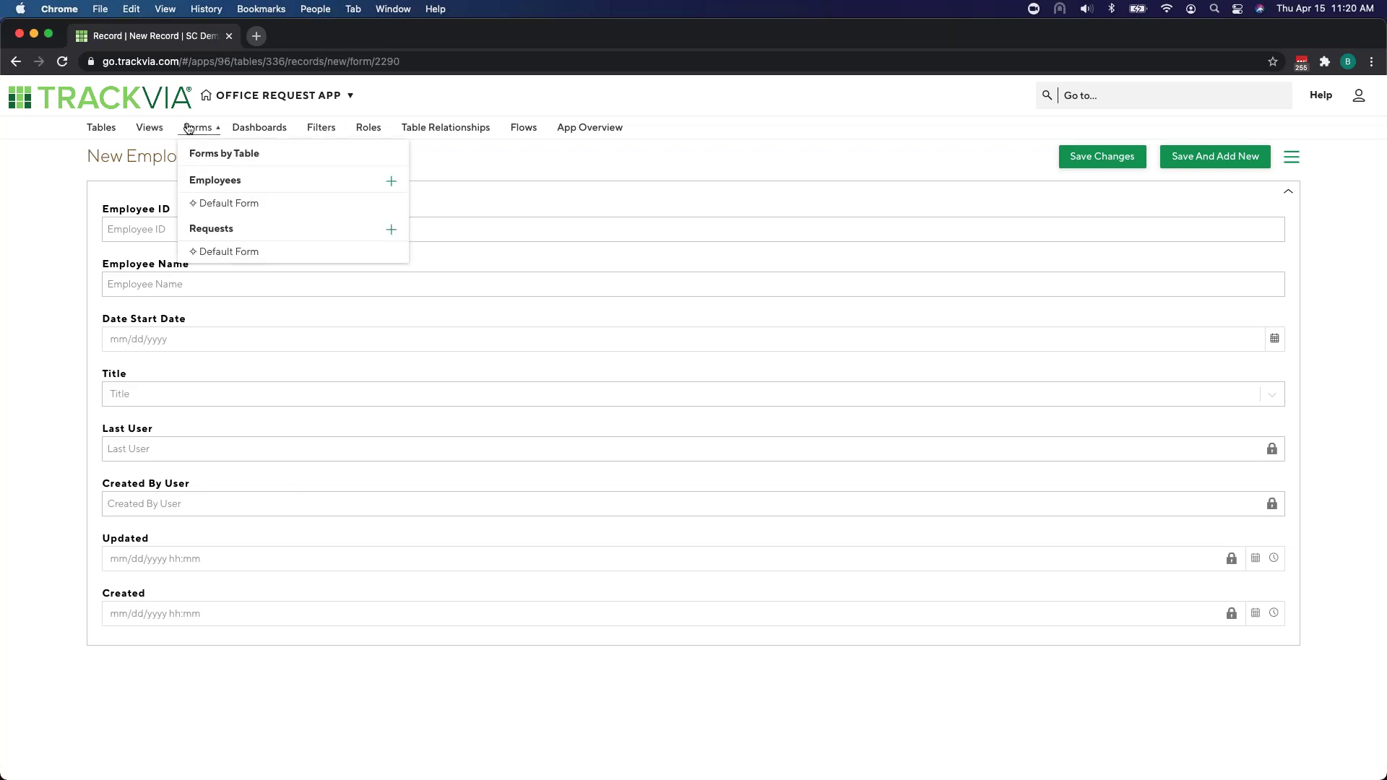
{"action": "left_click", "coordinate": [391, 181]}
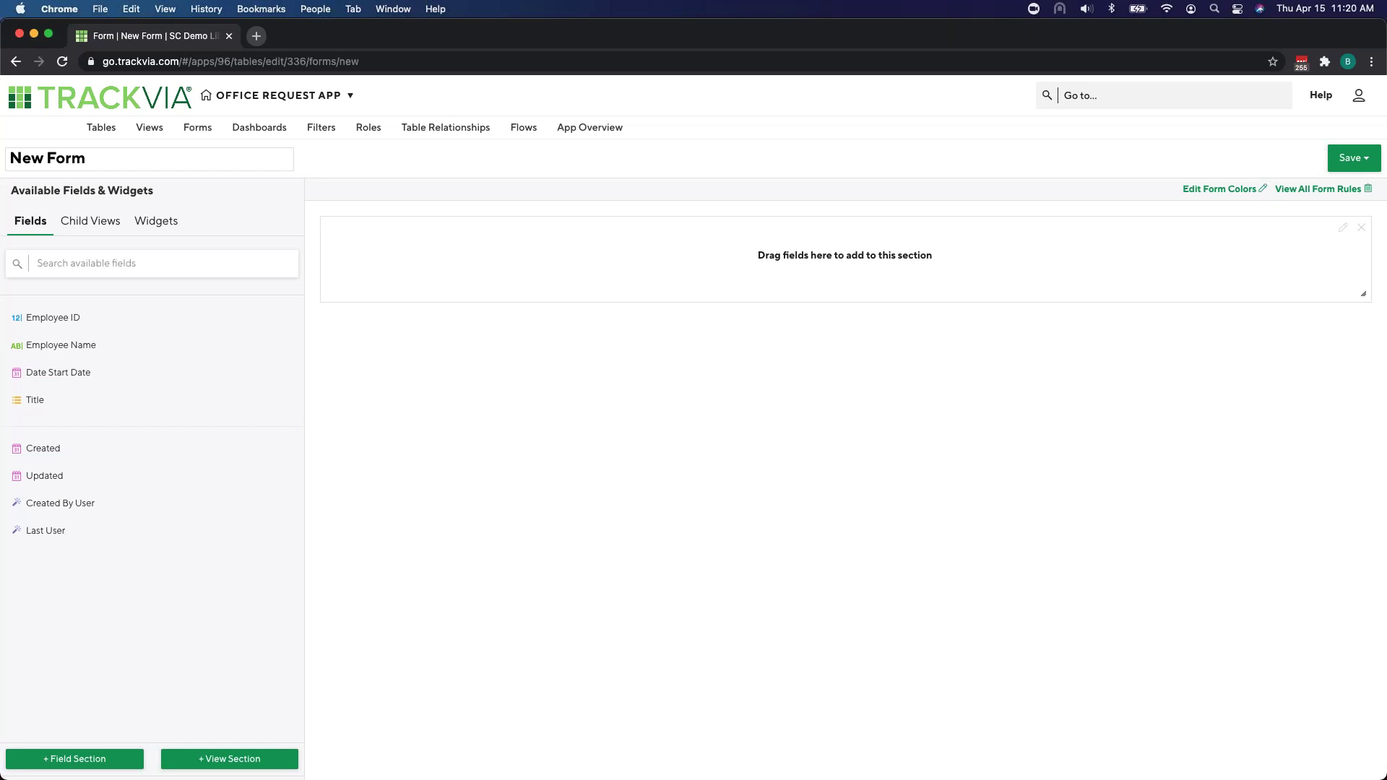
{"action": "left_click", "coordinate": [133, 157]}
{"action": "key", "text": "BackSpace"}
{"action": "key", "text": "BackSpace"}
{"action": "key", "text": "BackSpace"}
{"action": "key", "text": "BackSpace"}
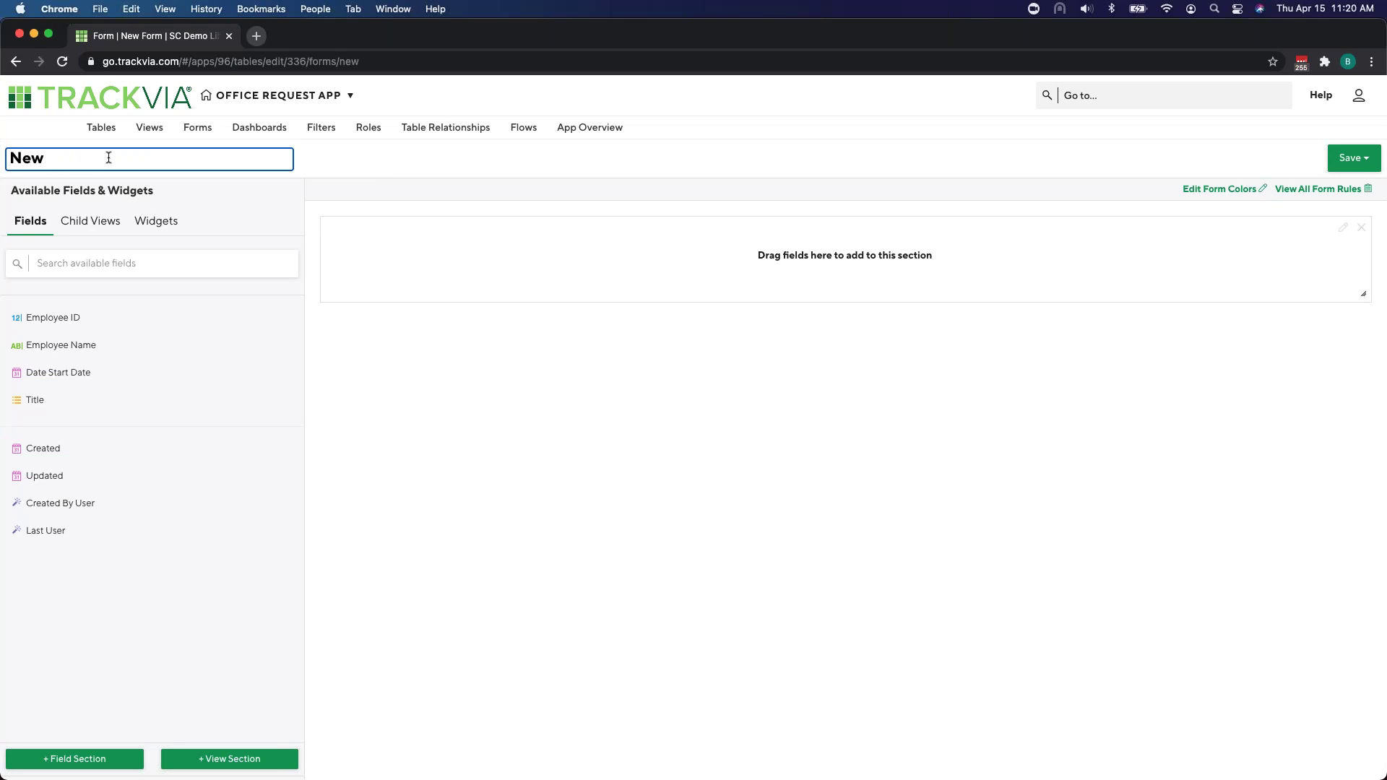
{"action": "type", "text": "Employee"}
Step: Place Employee Name in the form section, widen it to about half the section, and add Date Start Date beside it
{"action": "left_click_drag", "start_coordinate": [62, 344], "coordinate": [426, 265]}
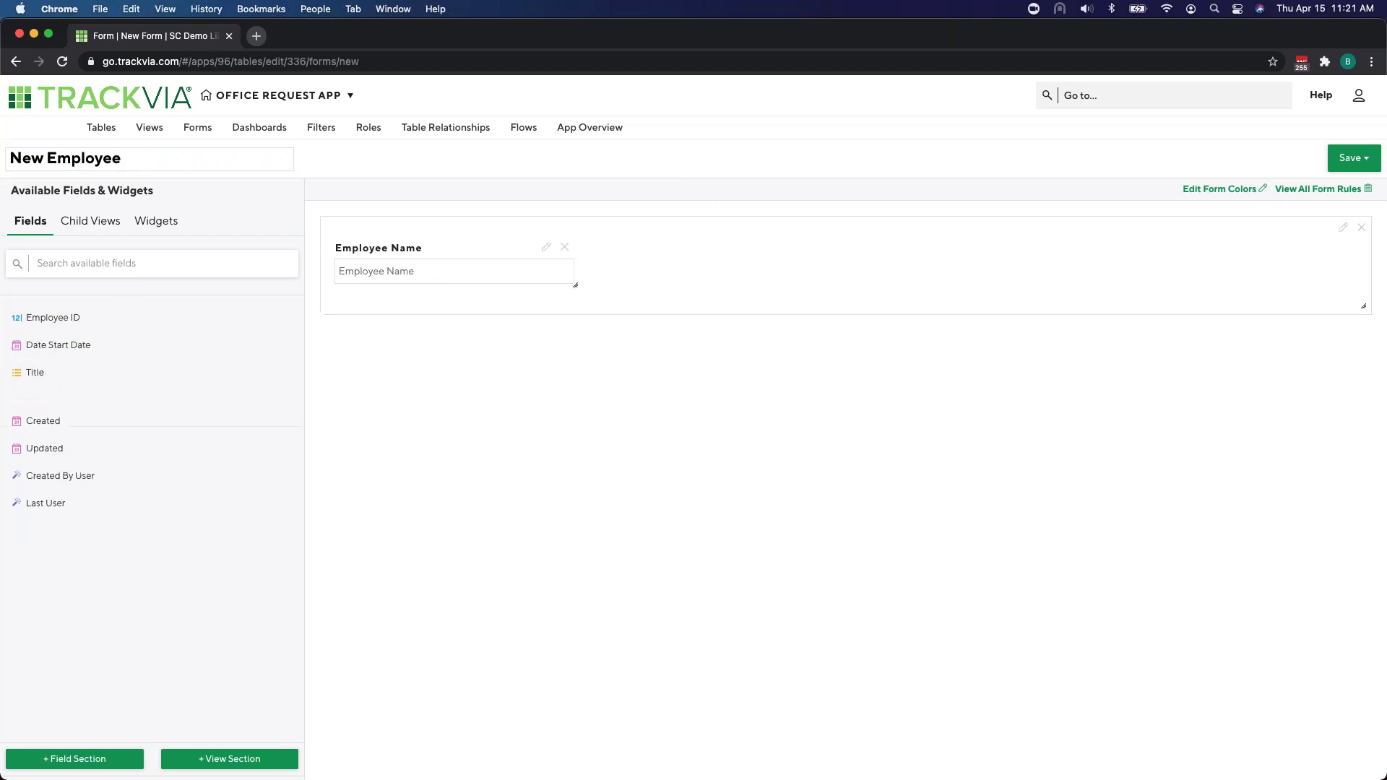
{"action": "left_click_drag", "start_coordinate": [575, 285], "coordinate": [715, 275]}
{"action": "left_click_drag", "start_coordinate": [58, 344], "coordinate": [852, 263]}
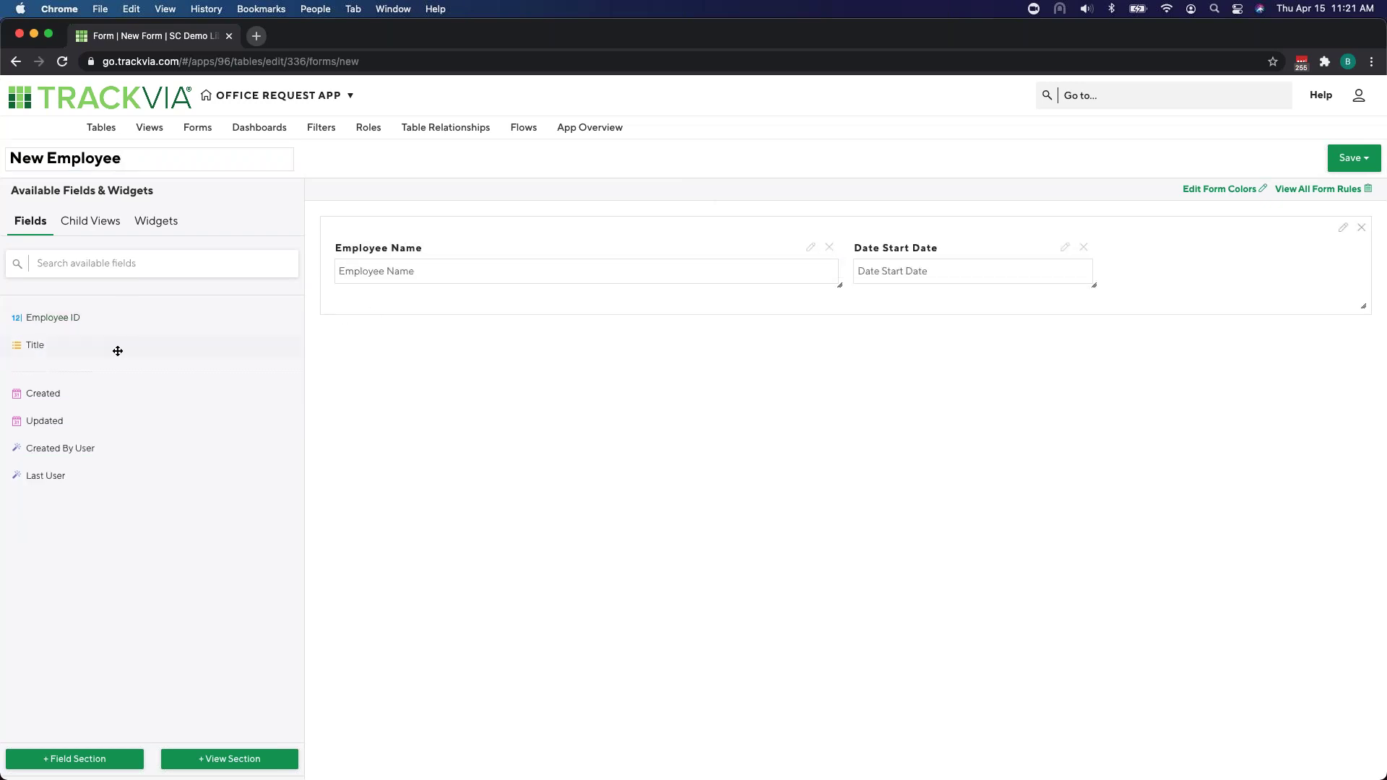
Step: Add the Title field beside Date Start Date and relabel the date field as Start Date
{"action": "left_click_drag", "start_coordinate": [115, 346], "coordinate": [1166, 258]}
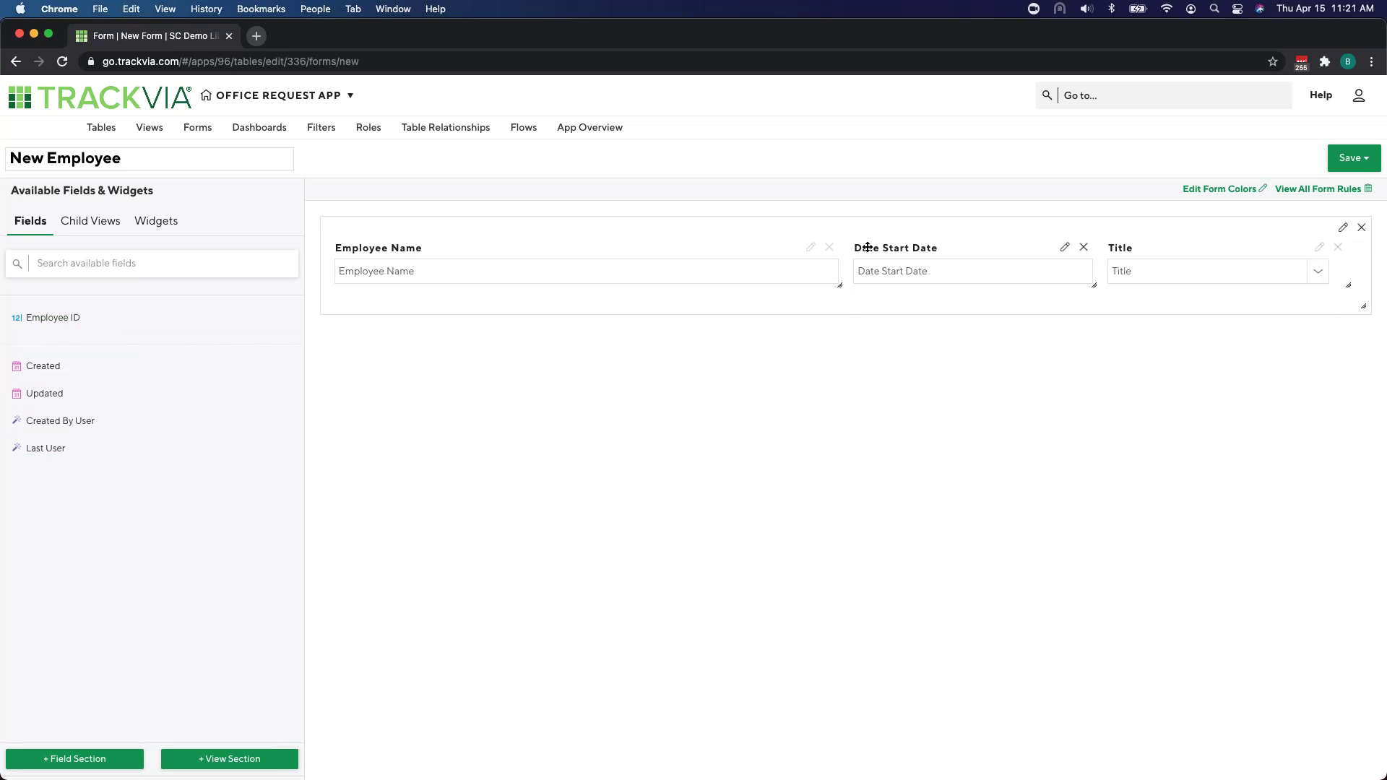
{"action": "left_click", "coordinate": [1065, 248]}
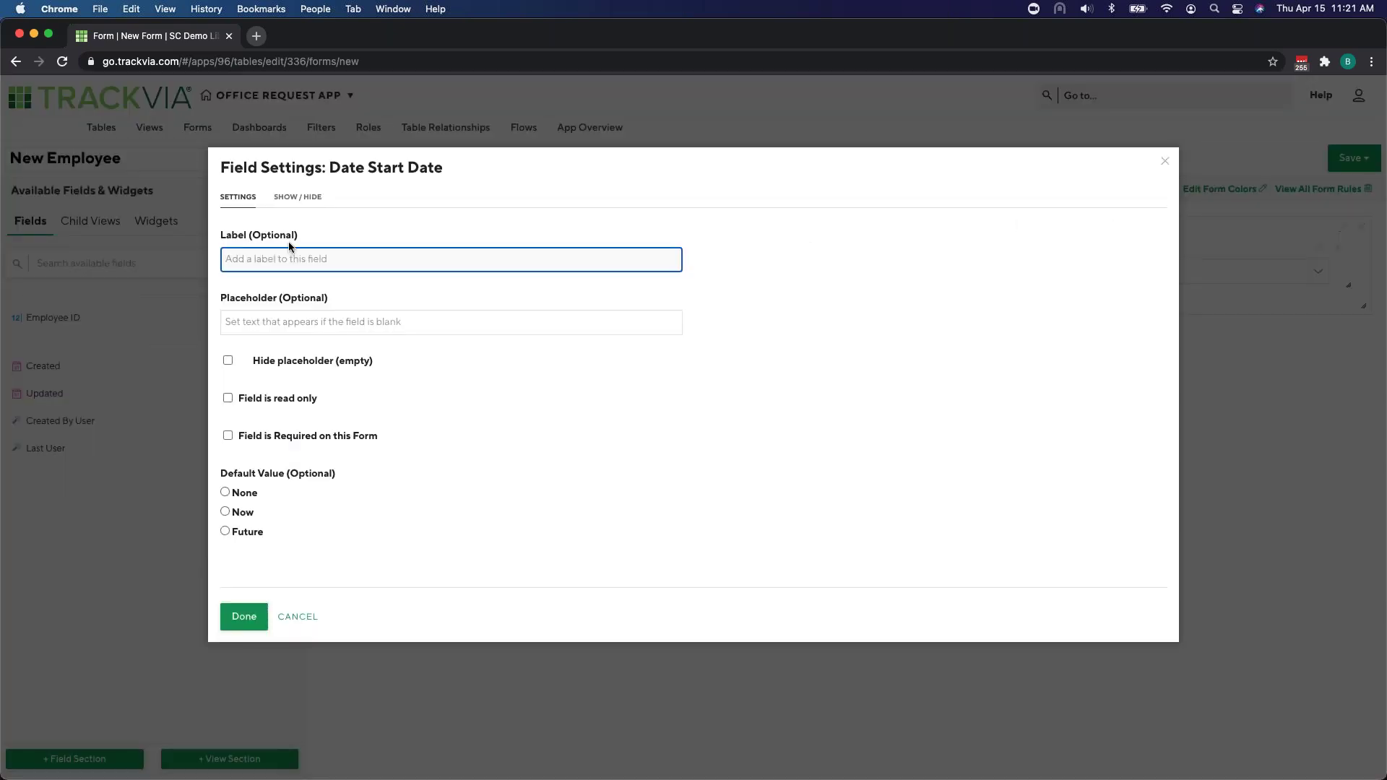
{"action": "type", "text": "S"}
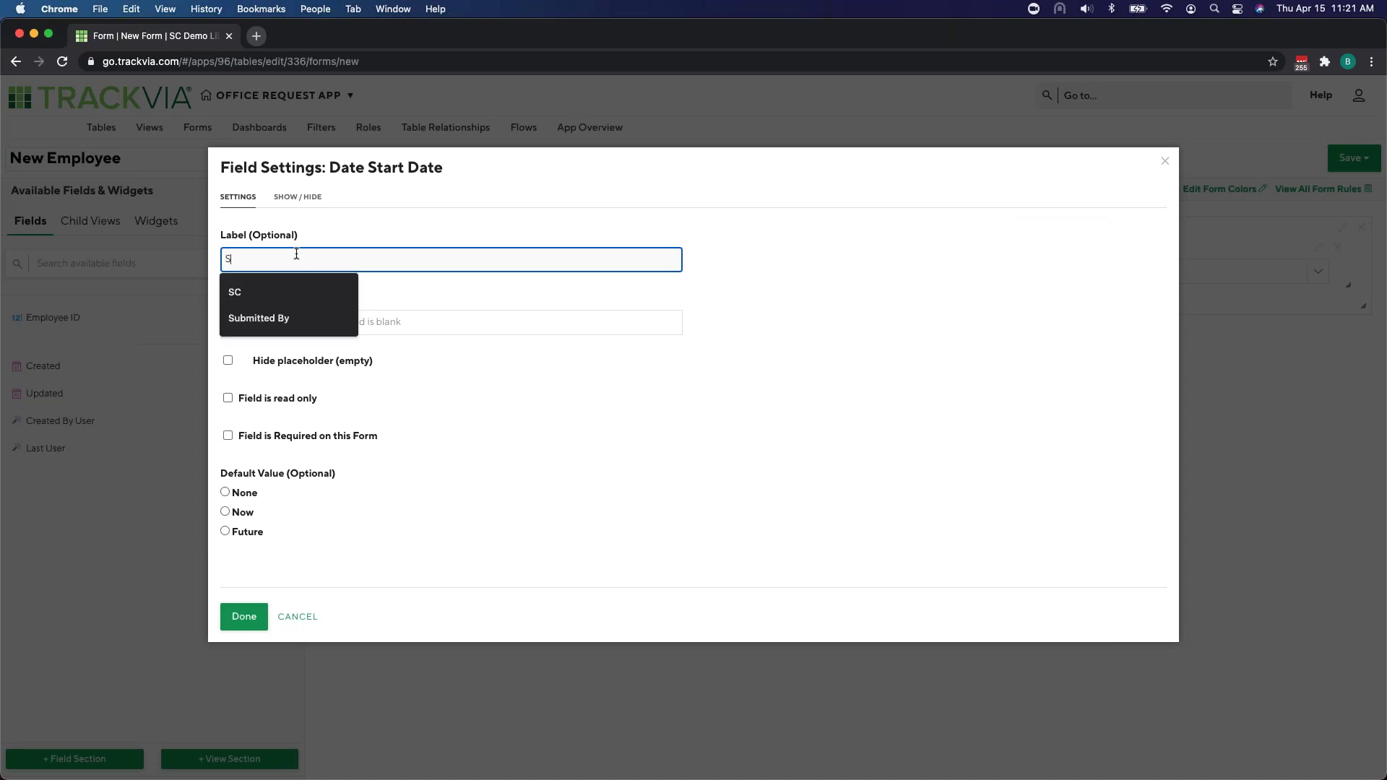
{"action": "type", "text": "tart Date"}
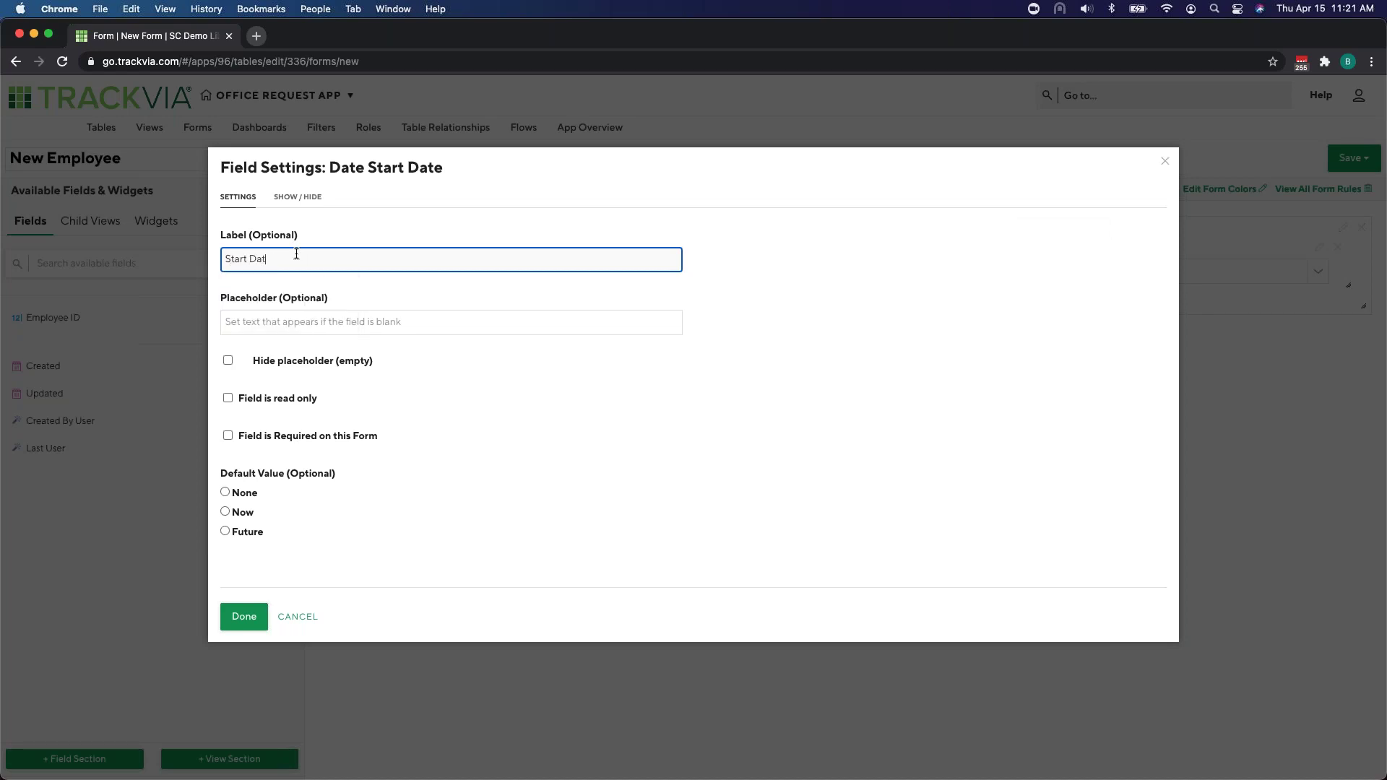
{"action": "left_click", "coordinate": [243, 616]}
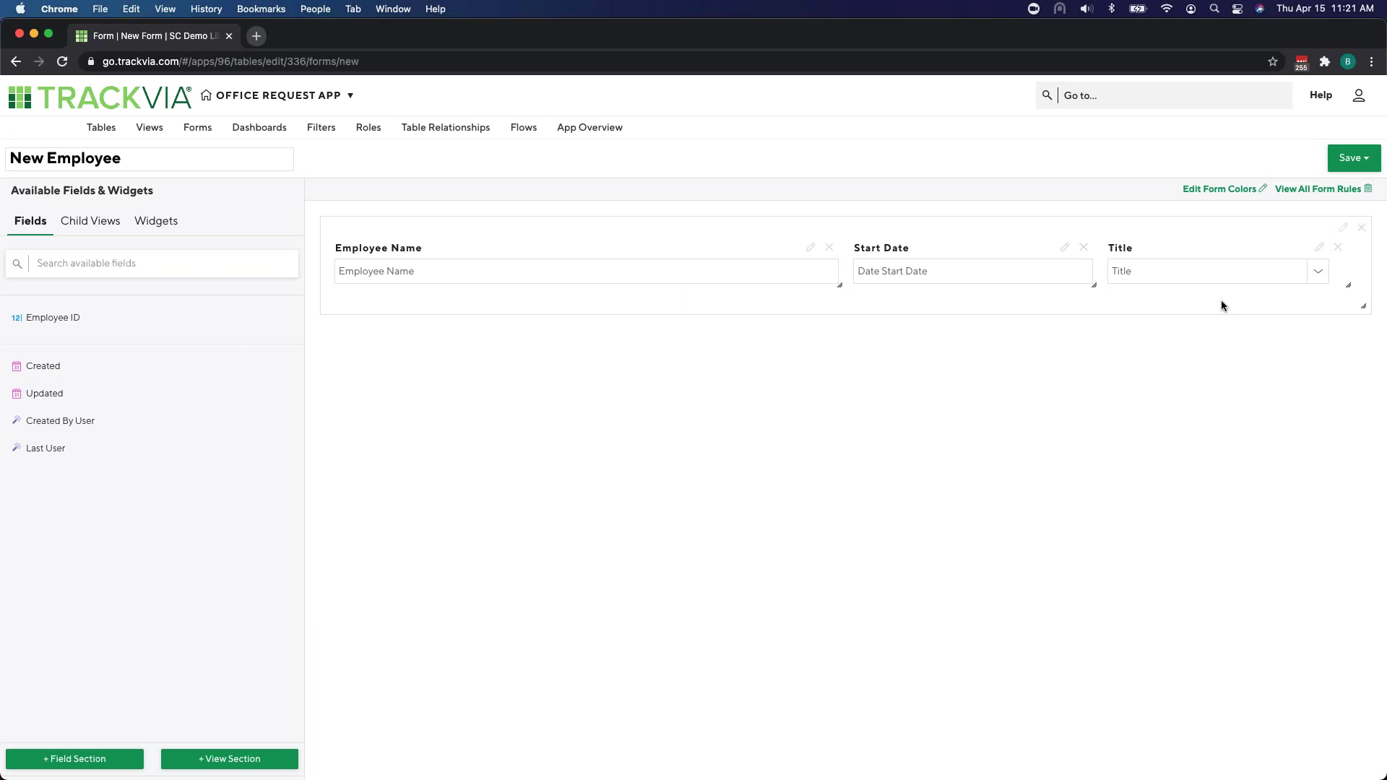
Step: Title the form section Employee Information, give it a light blue background, and save and close the form
{"action": "left_click", "coordinate": [1342, 228]}
{"action": "type", "text": "Employee Information"}
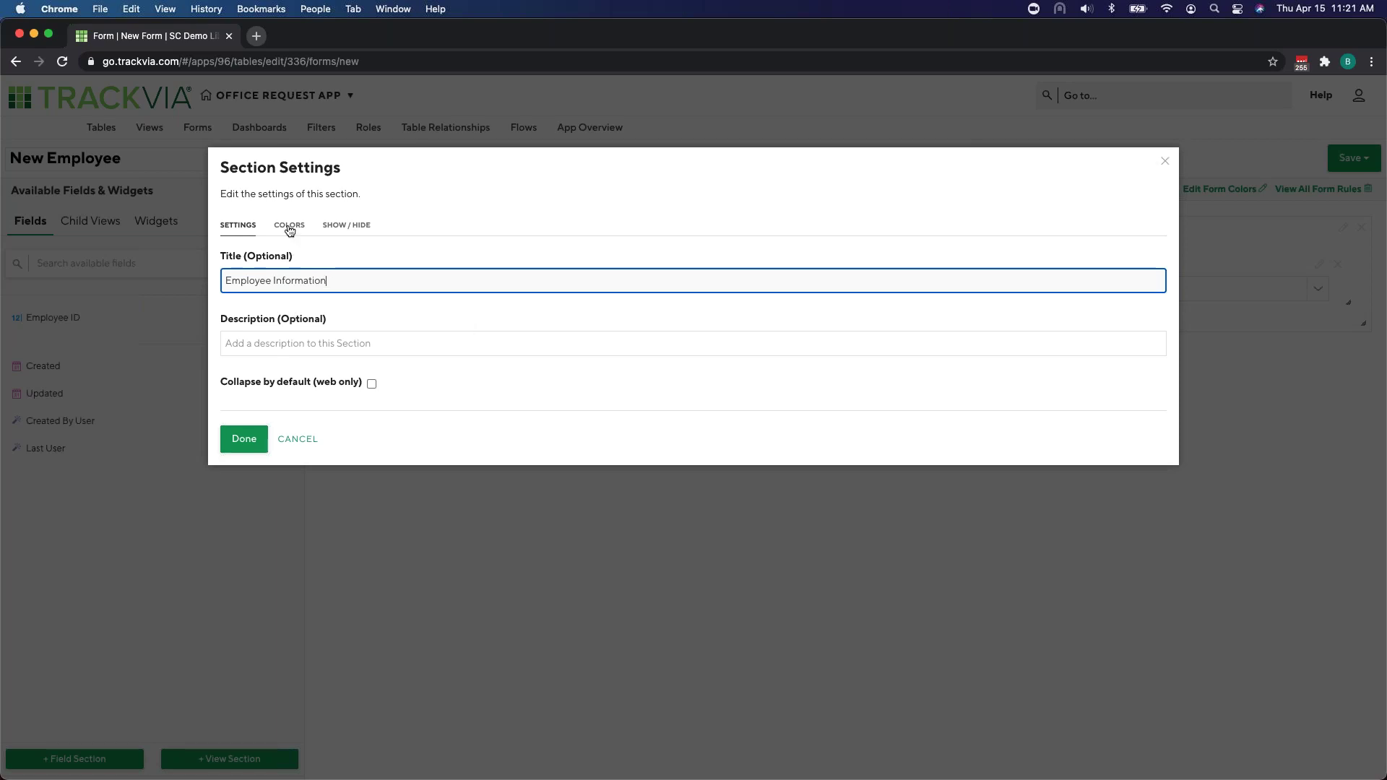
{"action": "left_click", "coordinate": [289, 228]}
{"action": "left_click", "coordinate": [327, 349]}
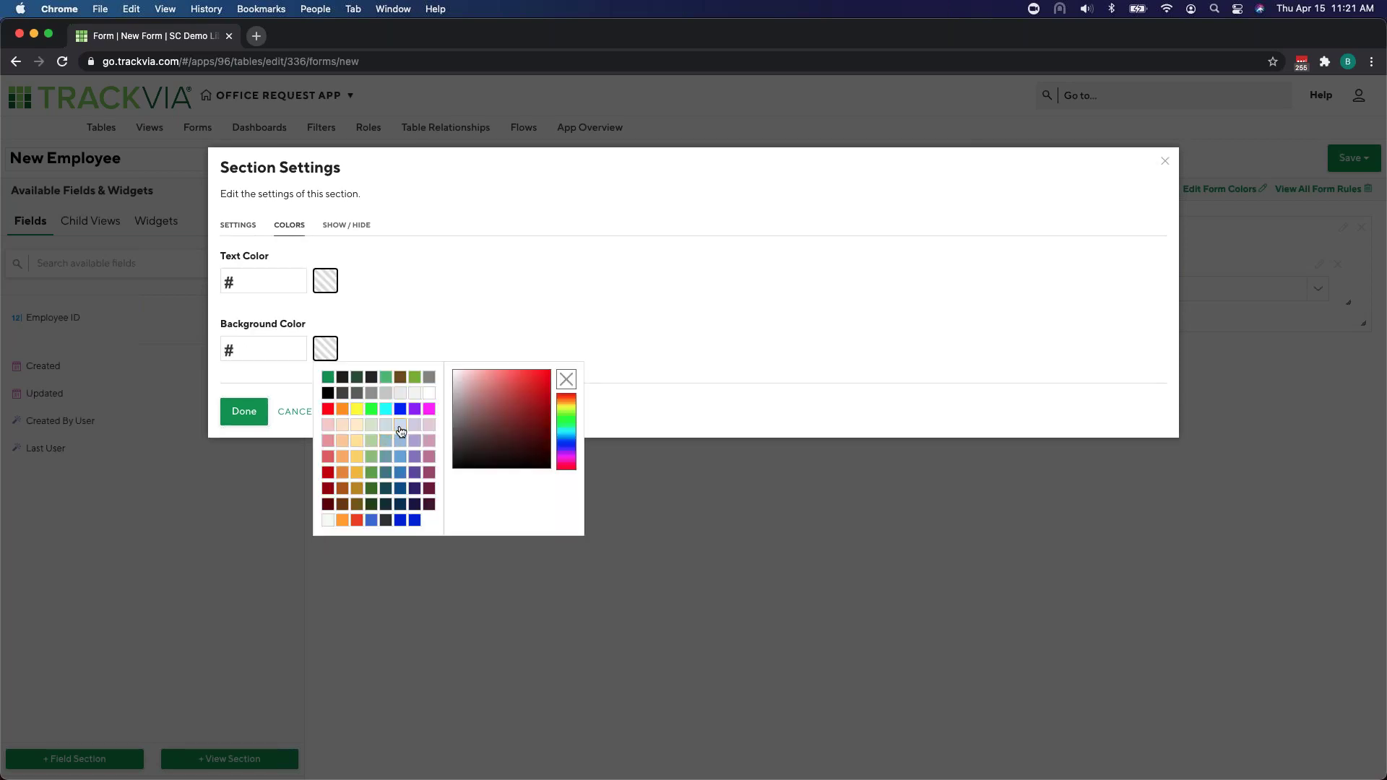
{"action": "left_click", "coordinate": [399, 425]}
{"action": "left_click", "coordinate": [243, 412]}
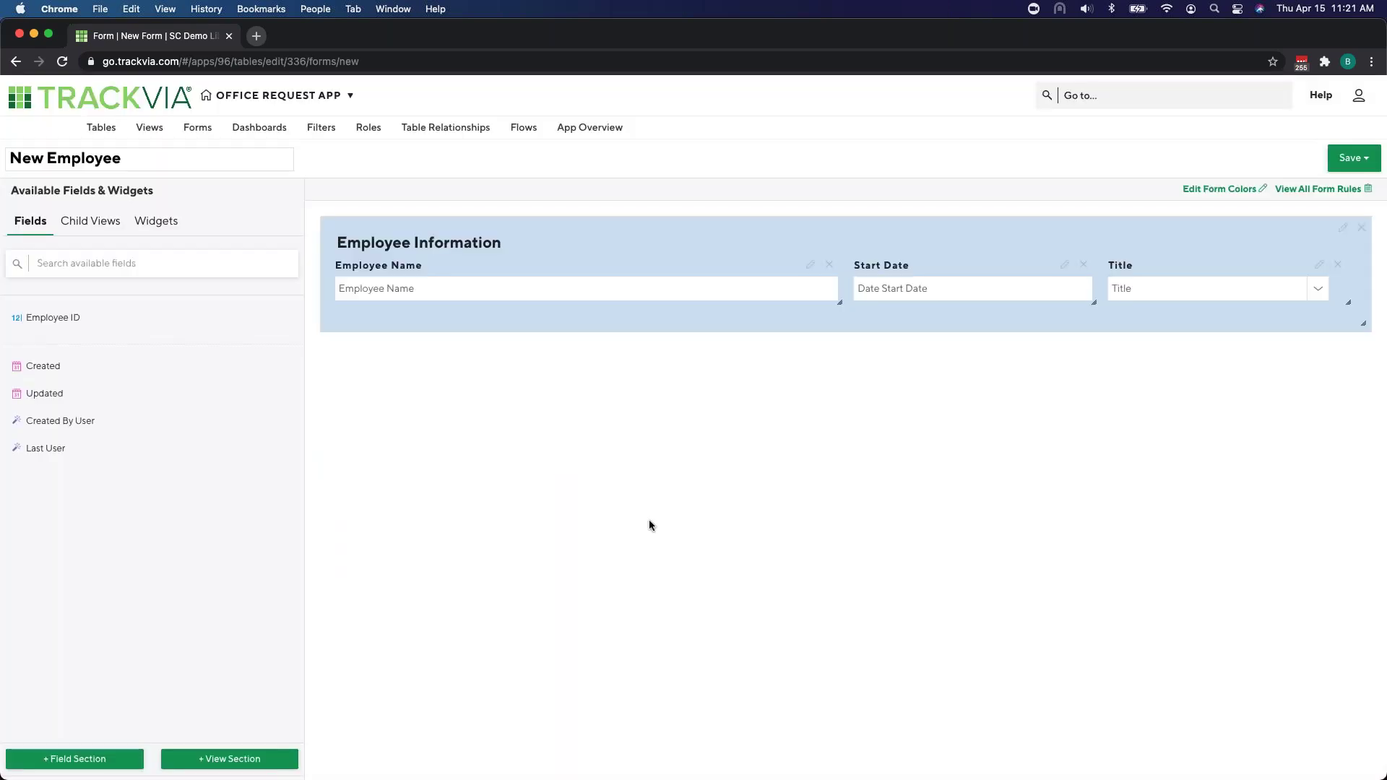
{"action": "left_click", "coordinate": [1353, 158]}
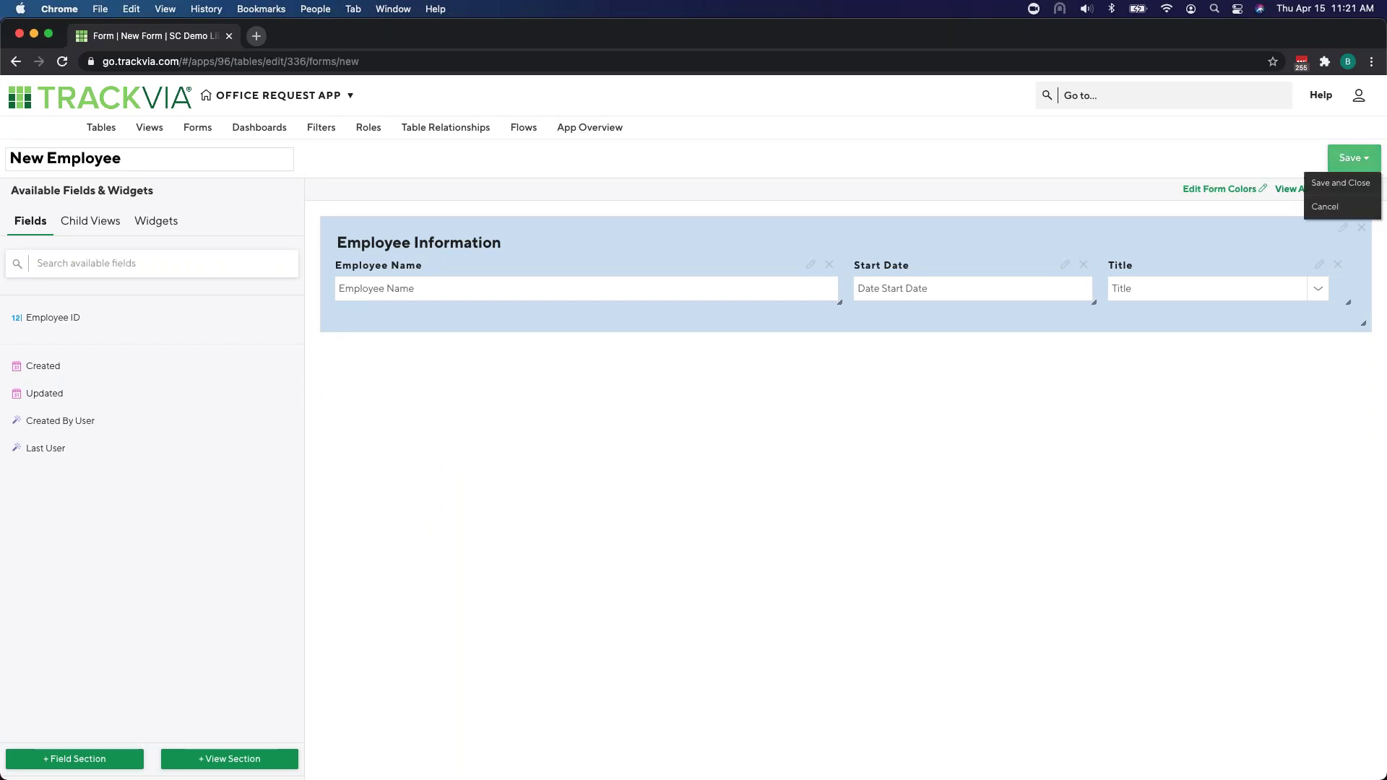
{"action": "left_click", "coordinate": [1342, 181]}
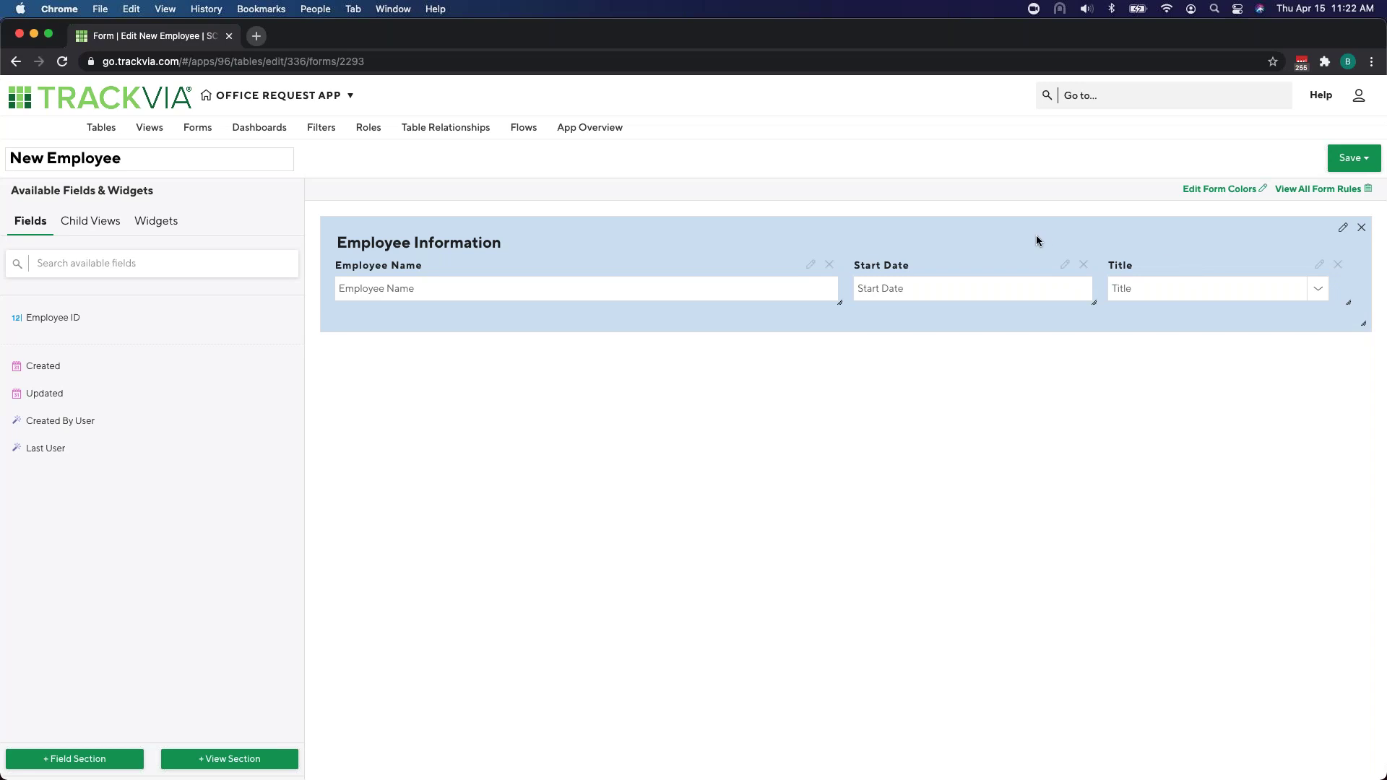
Step: Save a copy of the New Employee form as Employee Summary
{"action": "left_click", "coordinate": [1356, 159]}
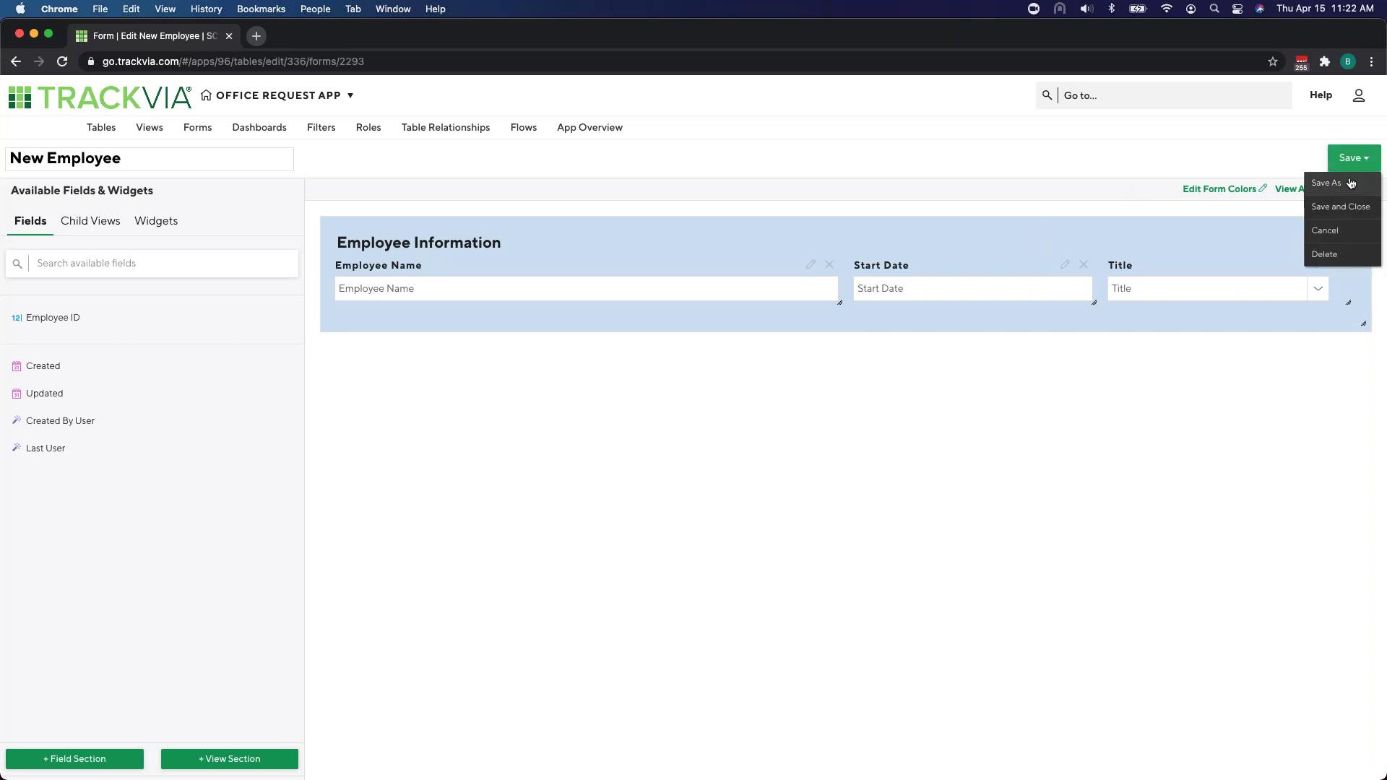
{"action": "left_click", "coordinate": [1321, 183]}
{"action": "triple_click", "coordinate": [699, 239]}
{"action": "type", "text": "Employee Summary"}
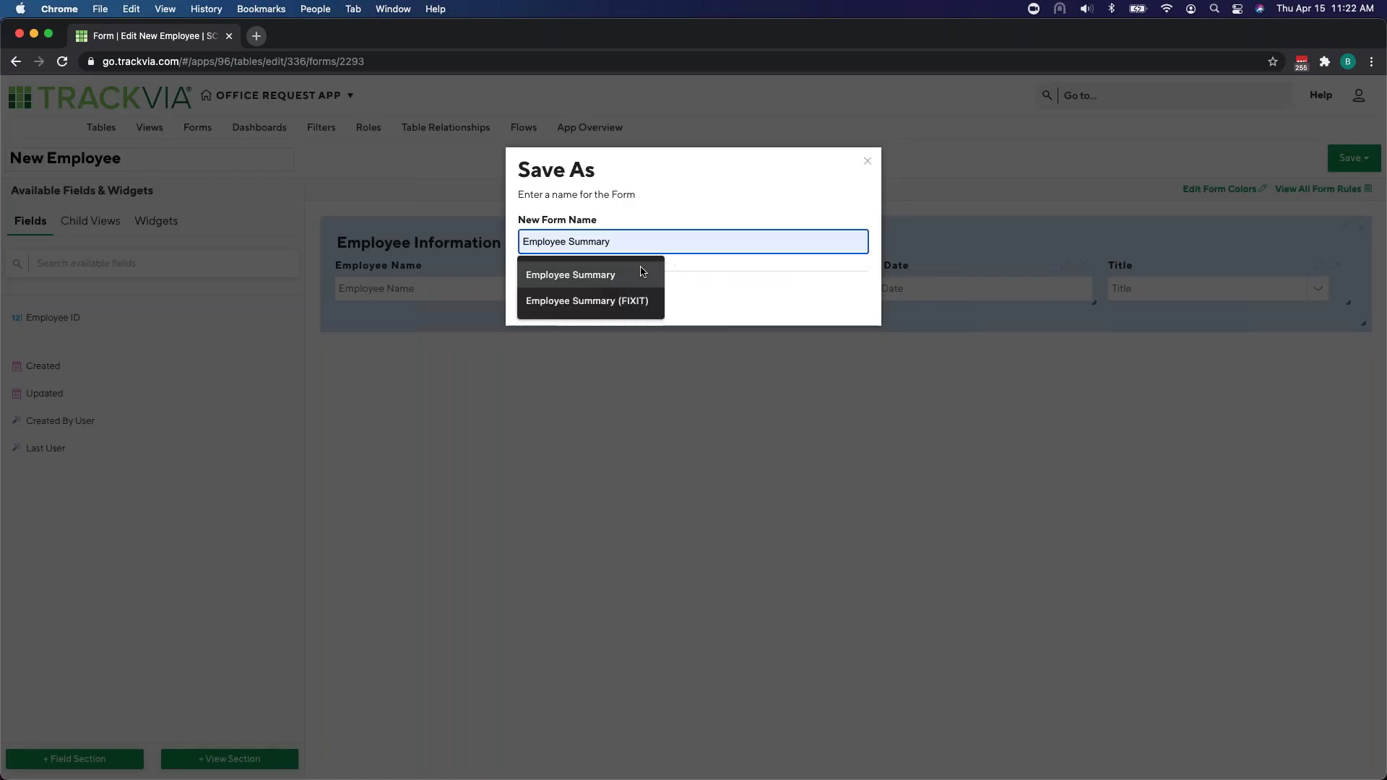
{"action": "left_click", "coordinate": [642, 273]}
{"action": "left_click", "coordinate": [545, 300]}
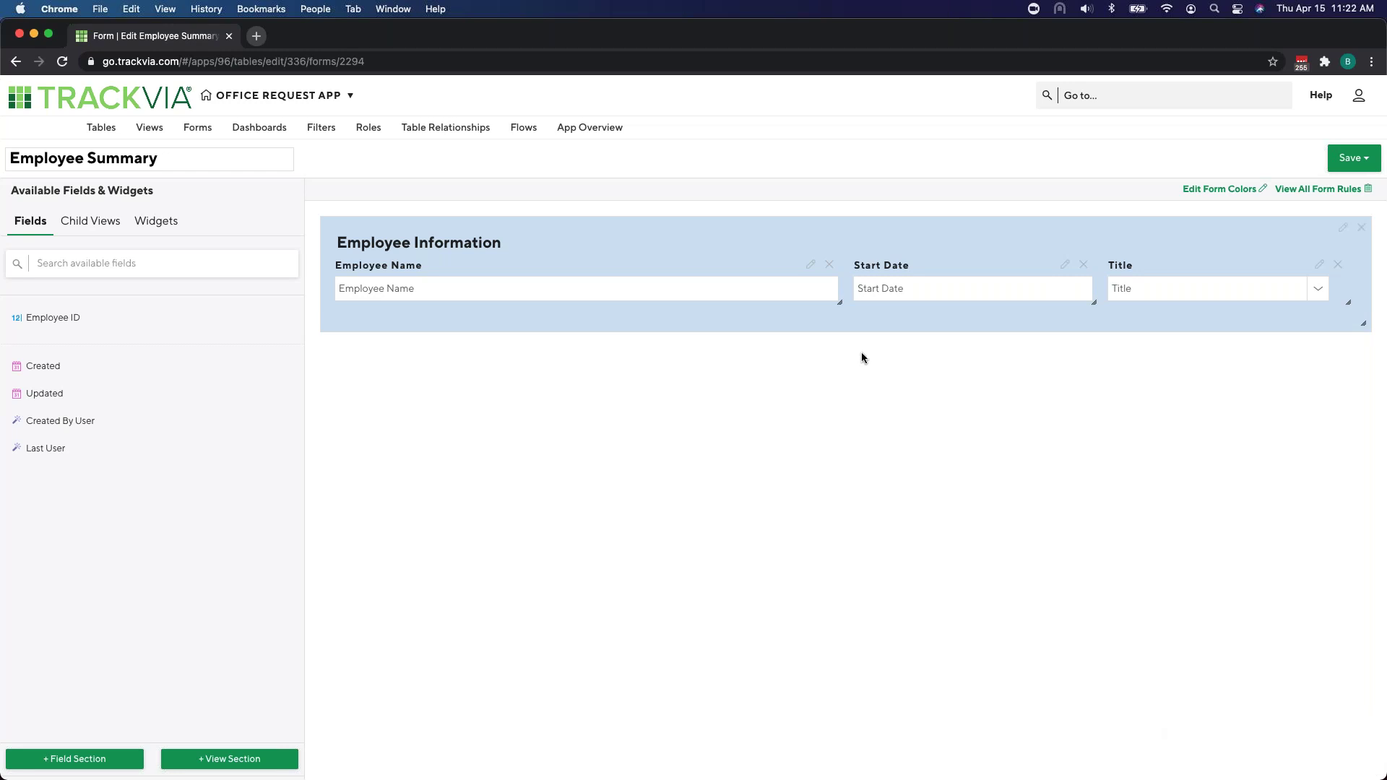
Step: Add a view section below Employee Information and place the Requests child table's Default View in it
{"action": "left_click", "coordinate": [202, 764]}
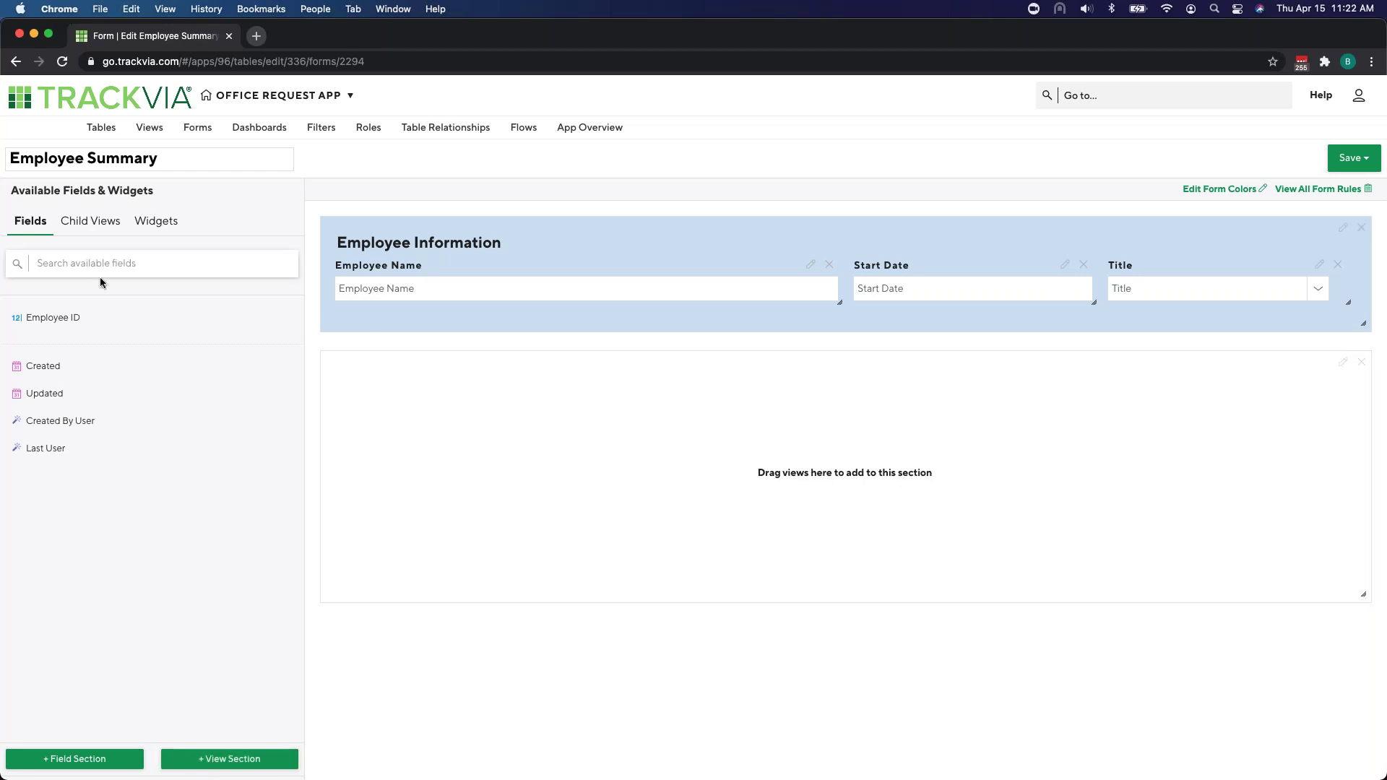
{"action": "left_click", "coordinate": [99, 228]}
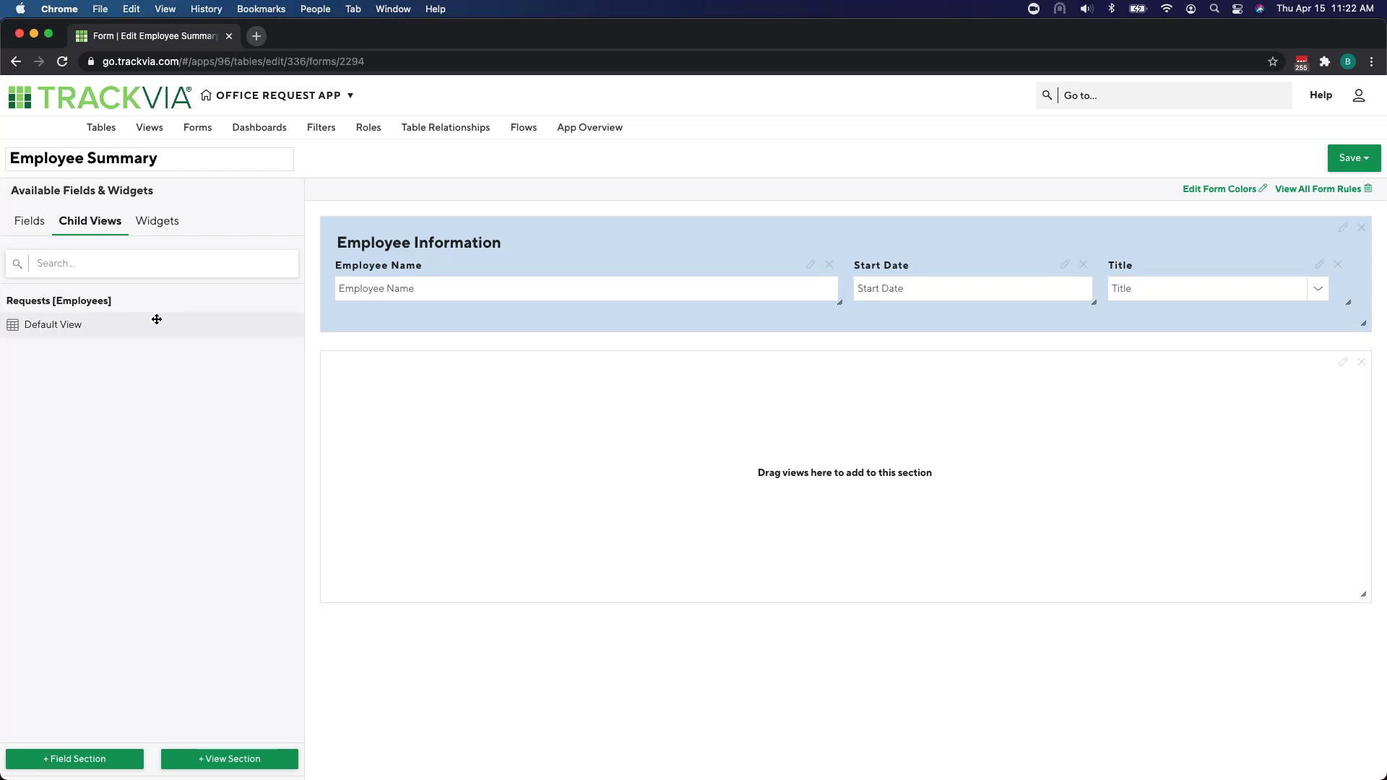
{"action": "left_click_drag", "start_coordinate": [45, 326], "coordinate": [486, 442]}
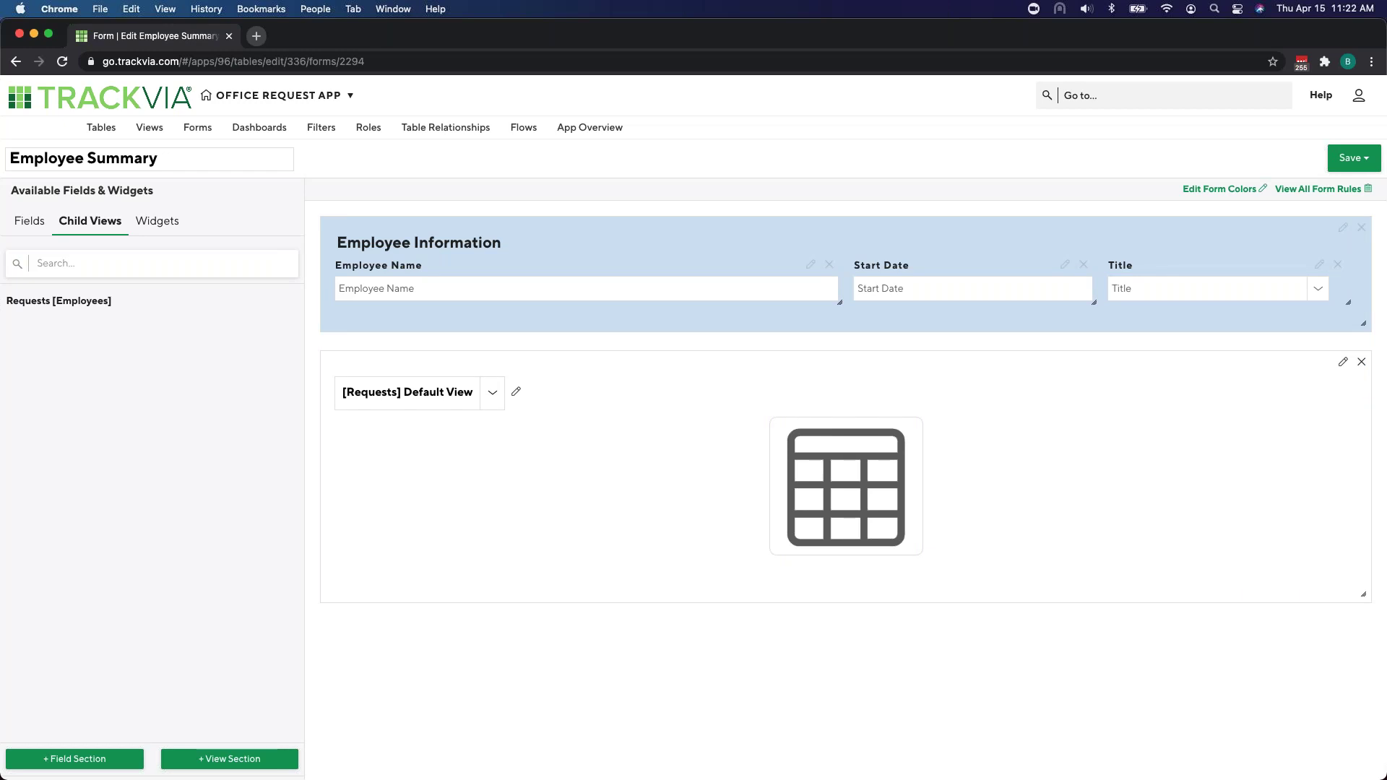
Step: Title the view section Requests, set its background color to EEEEEE, and save the Employee Summary form
{"action": "left_click", "coordinate": [1344, 364]}
{"action": "type", "text": "Requests"}
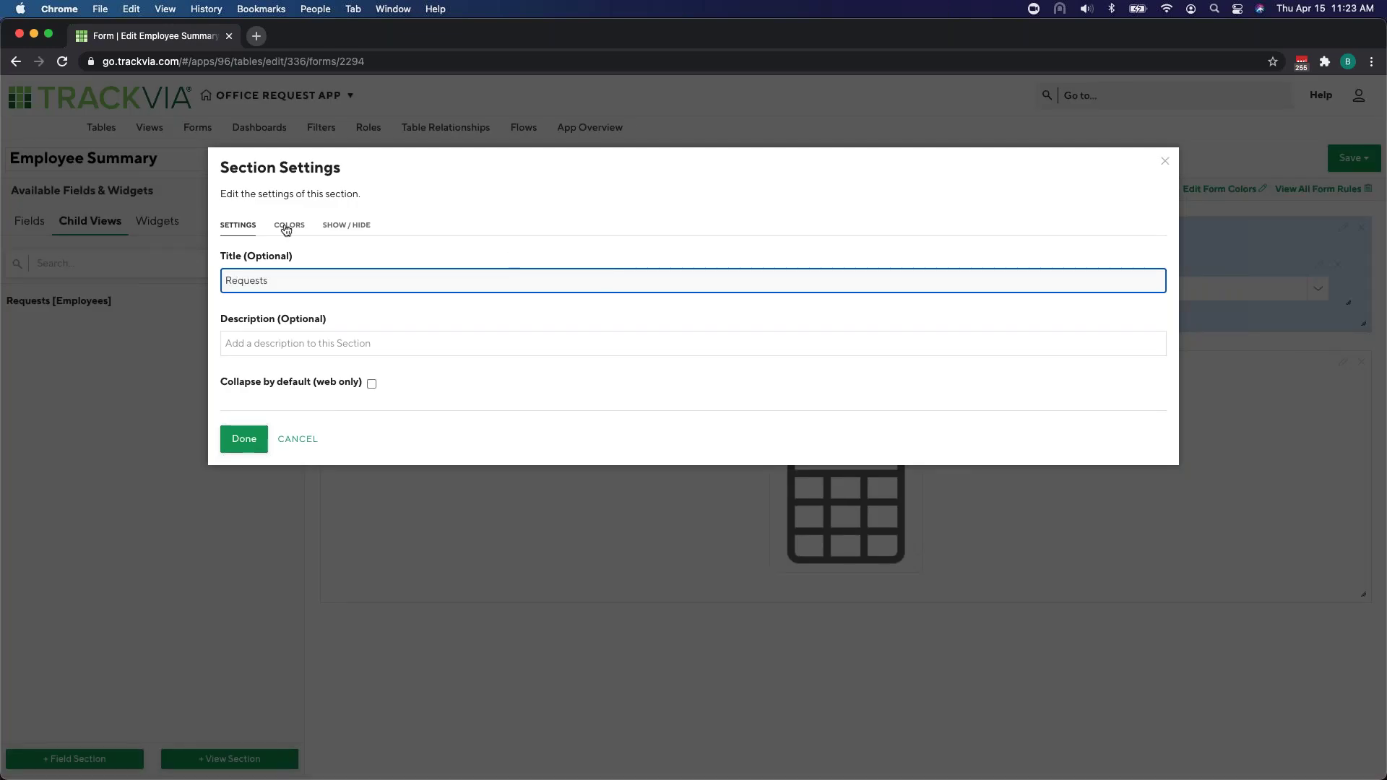
{"action": "left_click", "coordinate": [286, 228]}
{"action": "left_click", "coordinate": [325, 349]}
{"action": "left_click", "coordinate": [399, 394]}
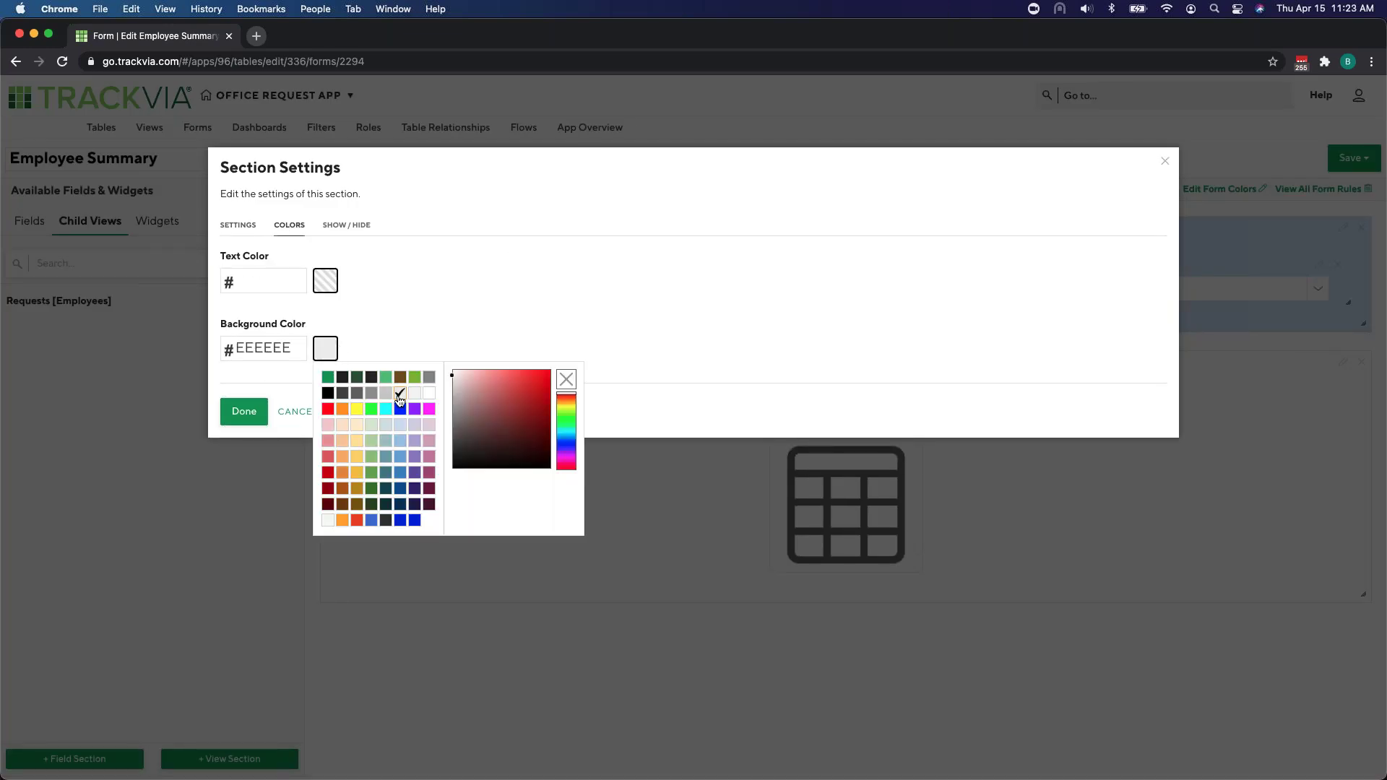
{"action": "left_click", "coordinate": [241, 412]}
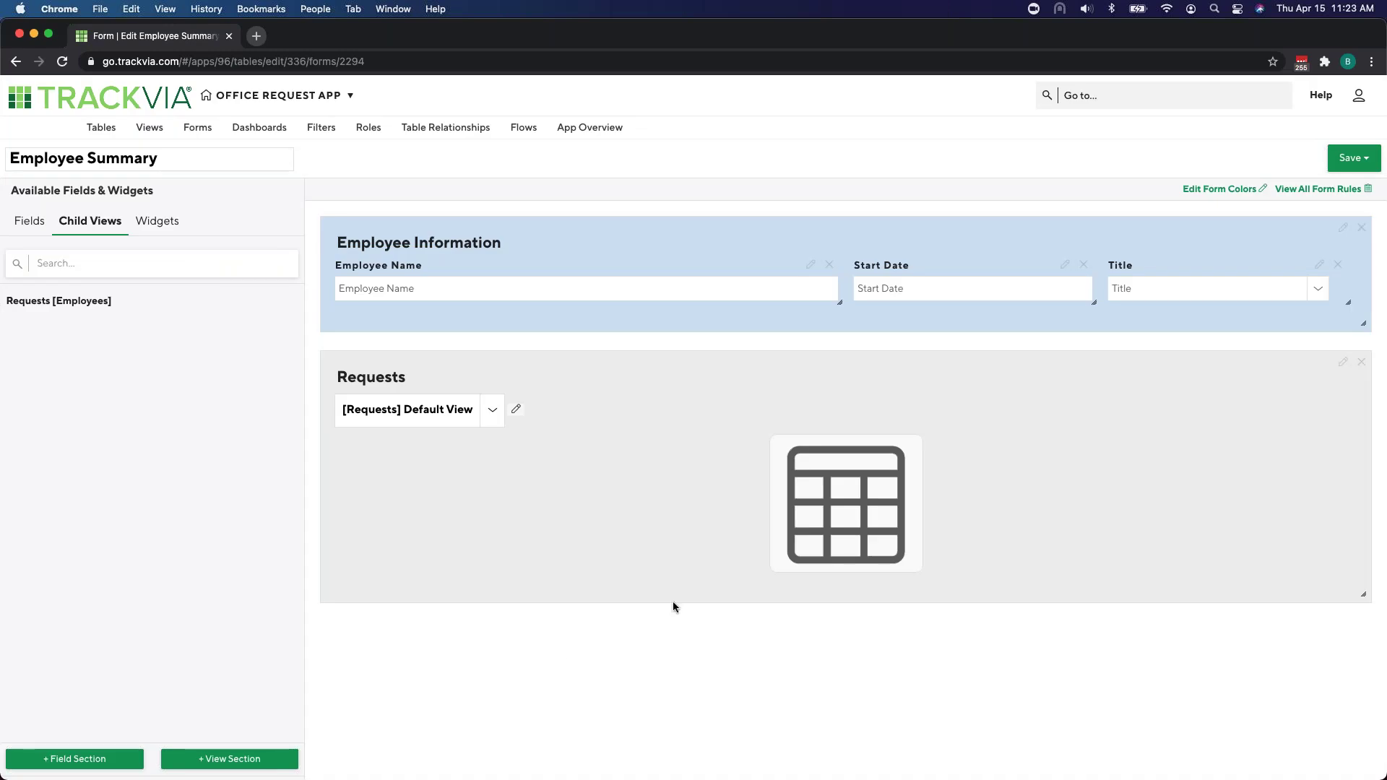
{"action": "left_click", "coordinate": [1352, 157]}
{"action": "left_click", "coordinate": [1342, 180]}
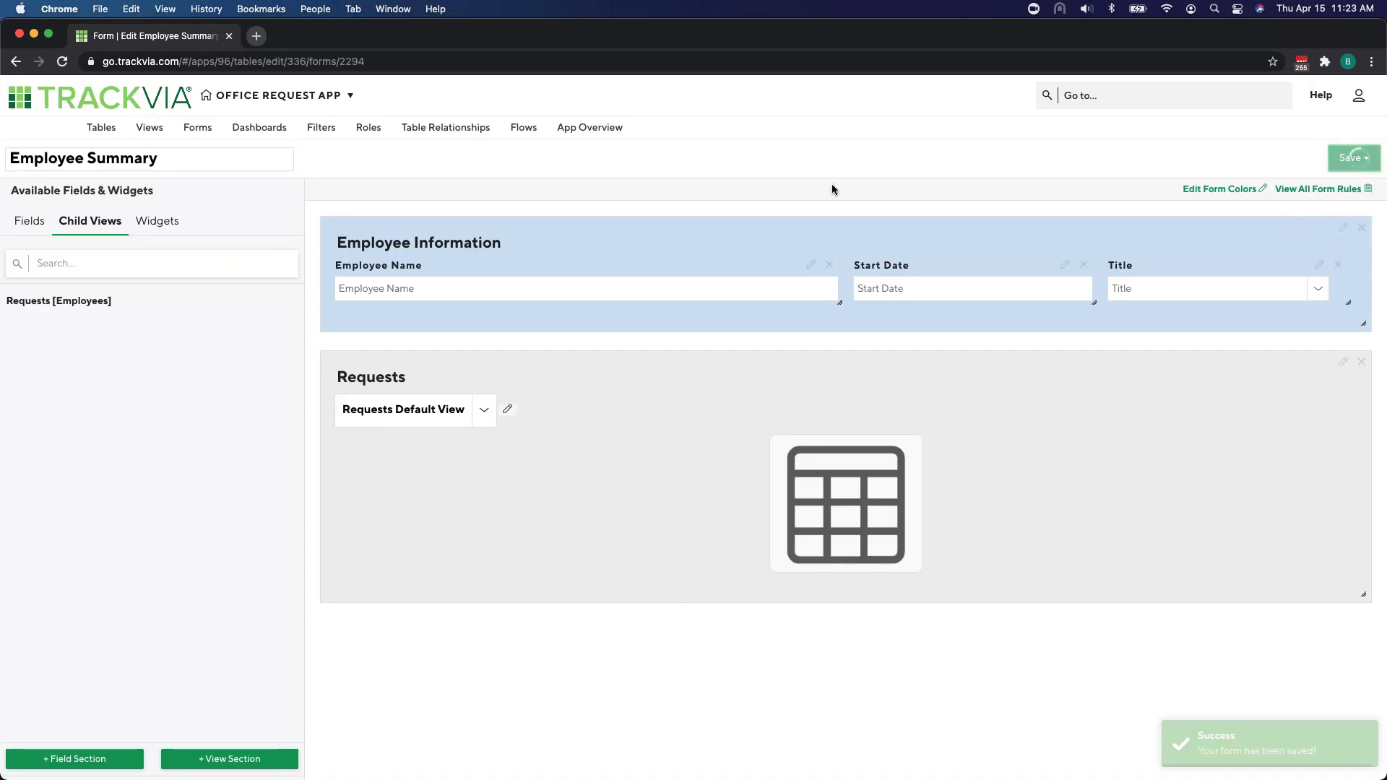
Step: Create a new form for the Requests table and name it New Request
{"action": "left_click", "coordinate": [196, 134]}
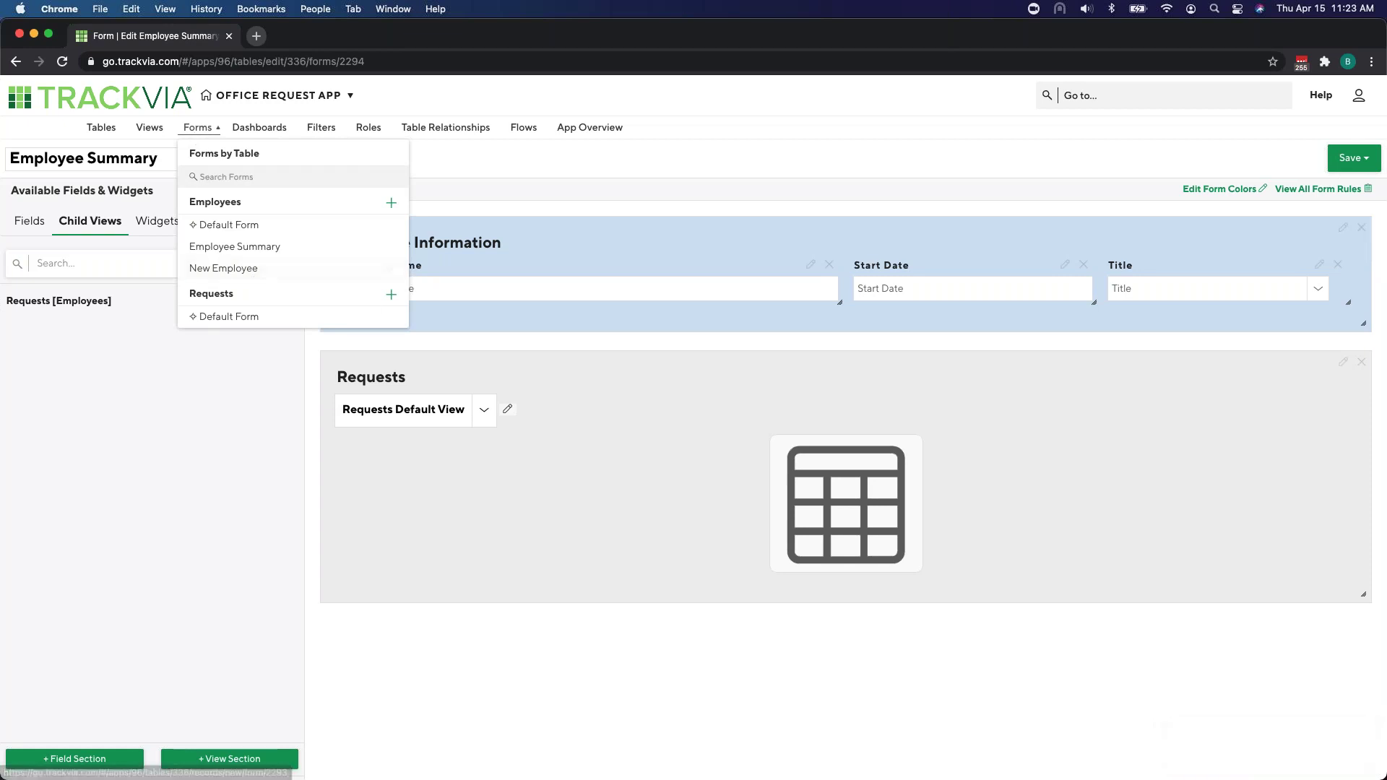
{"action": "left_click", "coordinate": [391, 294]}
{"action": "left_click", "coordinate": [105, 157]}
{"action": "key", "text": "BackSpace"}
{"action": "key", "text": "BackSpace"}
{"action": "key", "text": "BackSpace"}
{"action": "key", "text": "BackSpace"}
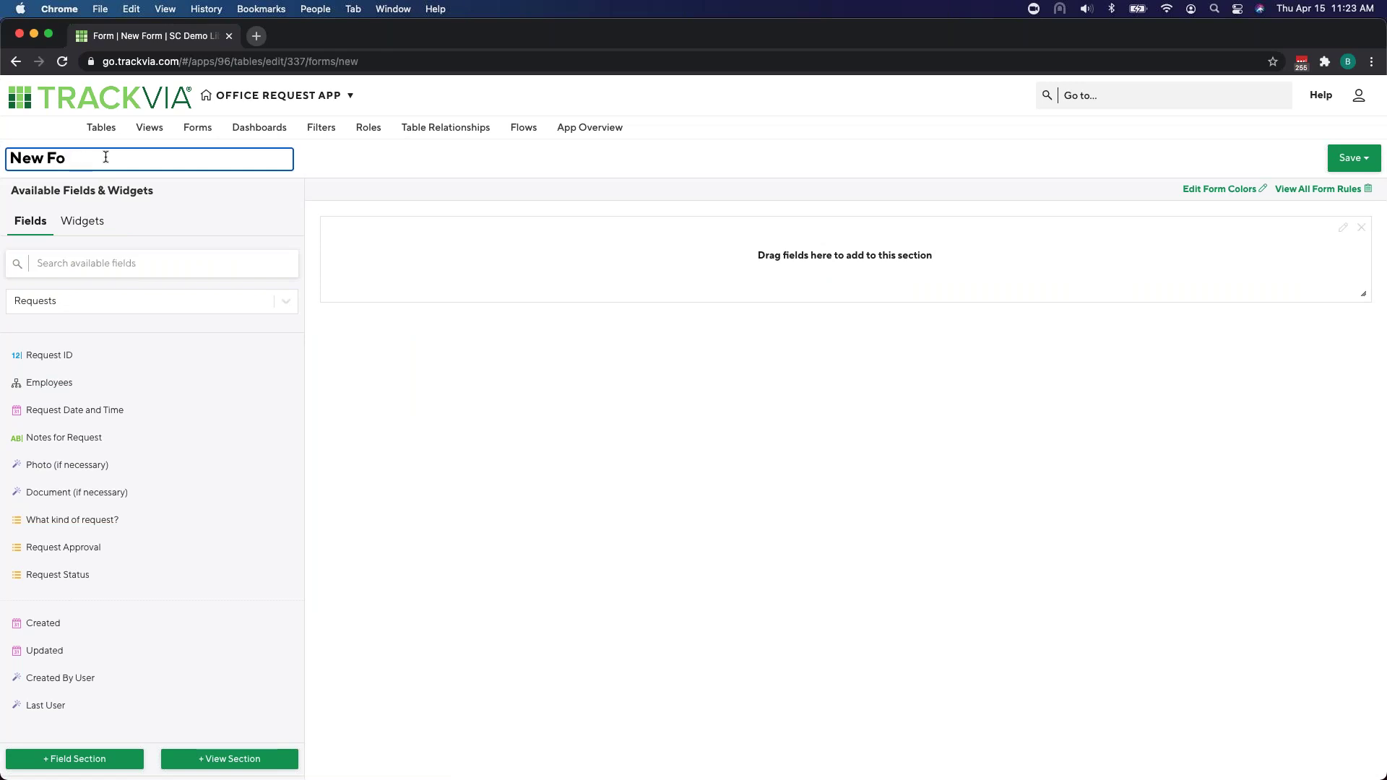
{"action": "type", "text": "Requests"}
{"action": "key", "text": "BackSpace"}
Step: Title the empty form section Request Info and give it a light purple background
{"action": "left_click", "coordinate": [1343, 228]}
{"action": "type", "text": "Request Info"}
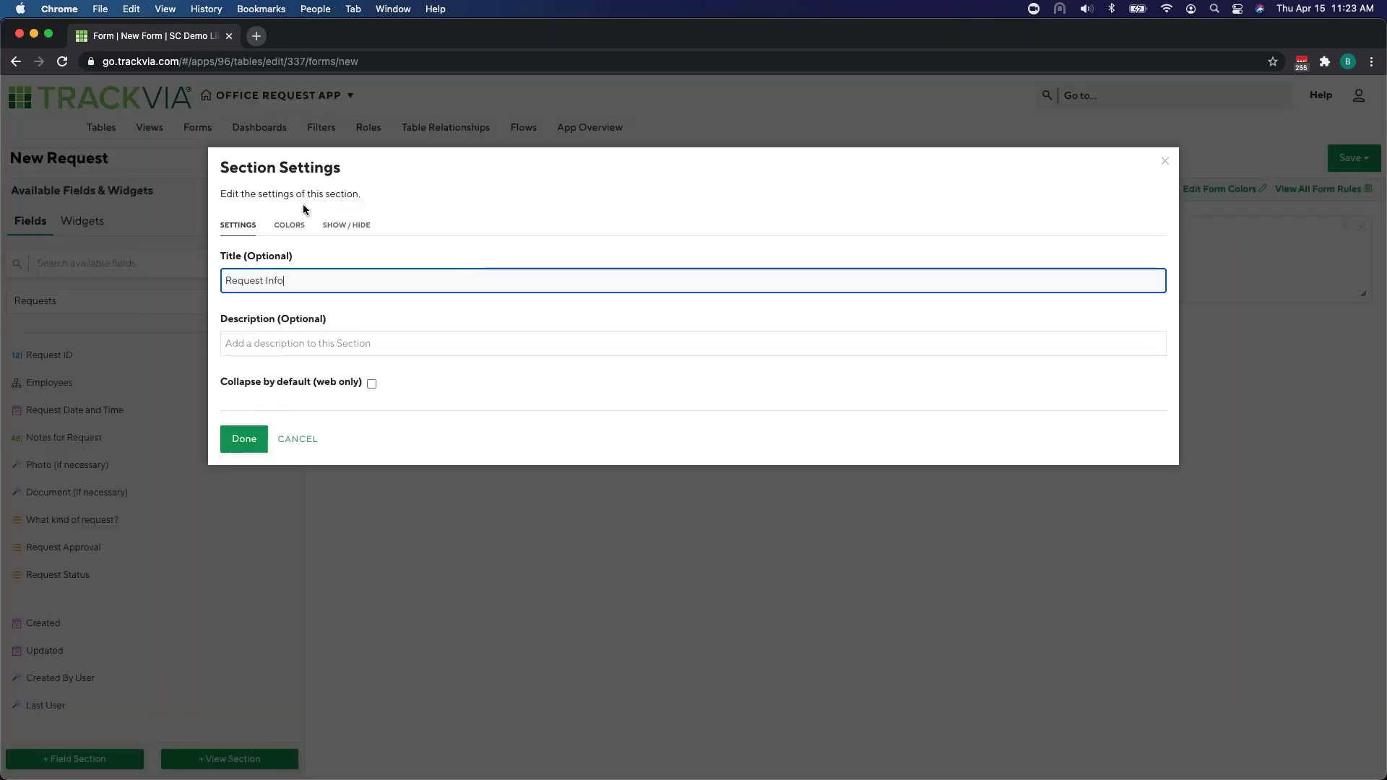
{"action": "left_click", "coordinate": [290, 225]}
{"action": "left_click", "coordinate": [332, 353]}
{"action": "left_click", "coordinate": [414, 424]}
{"action": "left_click", "coordinate": [244, 411]}
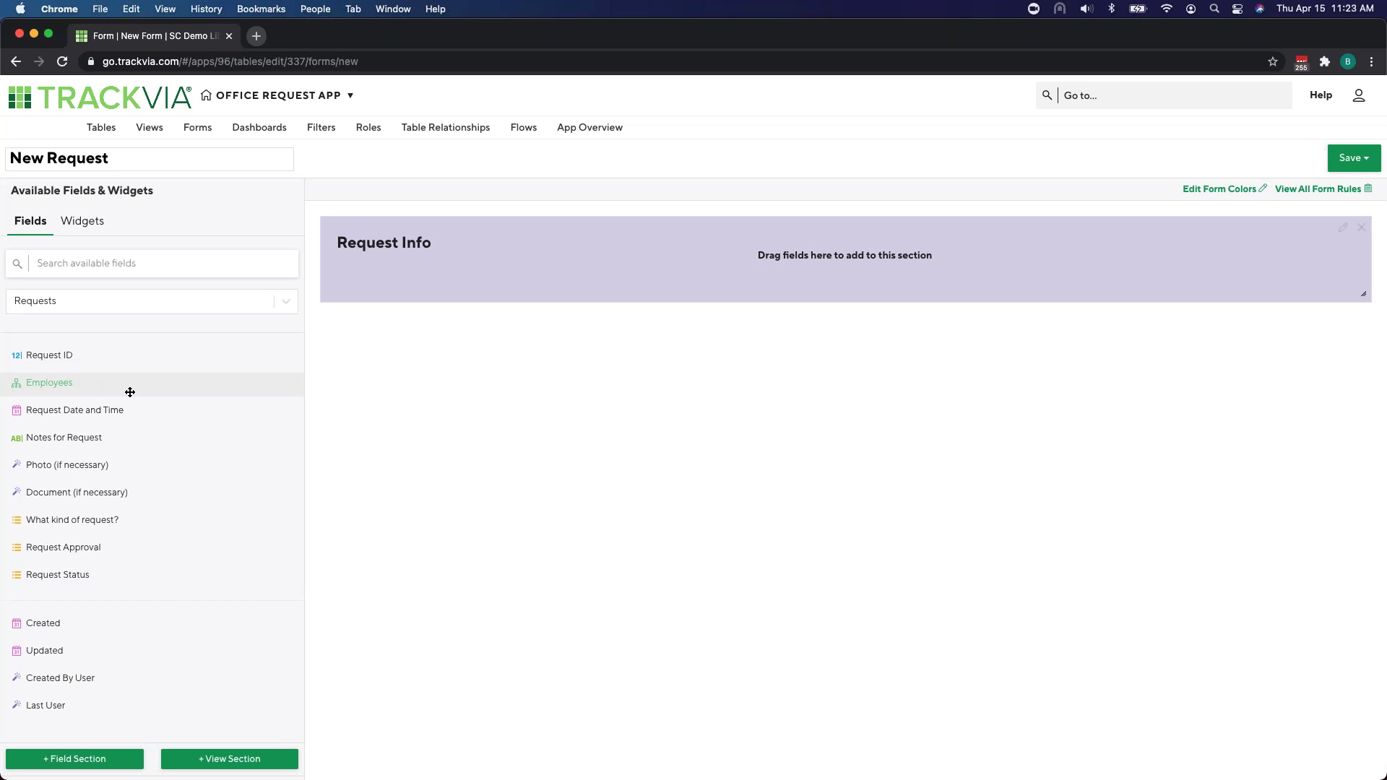
Step: Place Employees and Request Date and Time side by side at half width each, with a taller, full-width Notes for Request below them
{"action": "left_click_drag", "start_coordinate": [130, 391], "coordinate": [484, 283]}
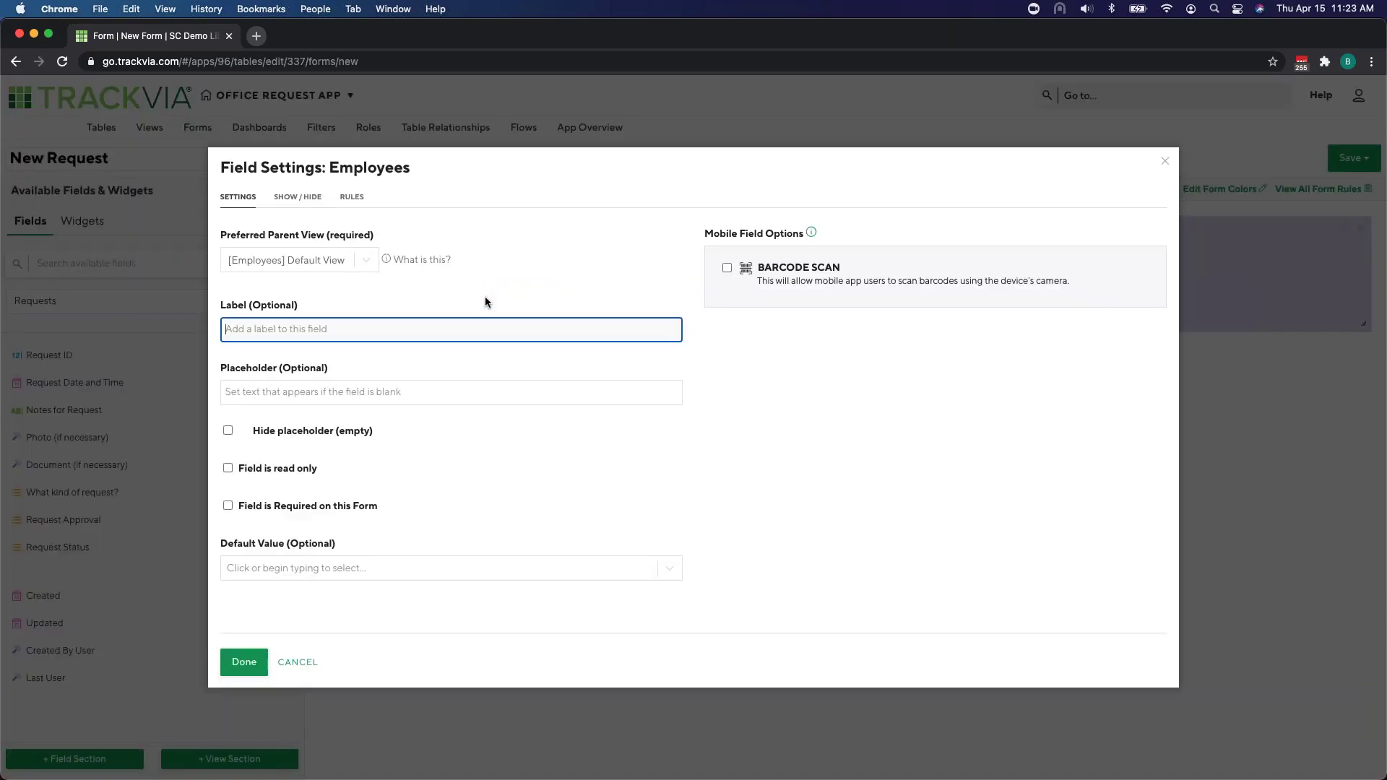
{"action": "left_click", "coordinate": [252, 662]}
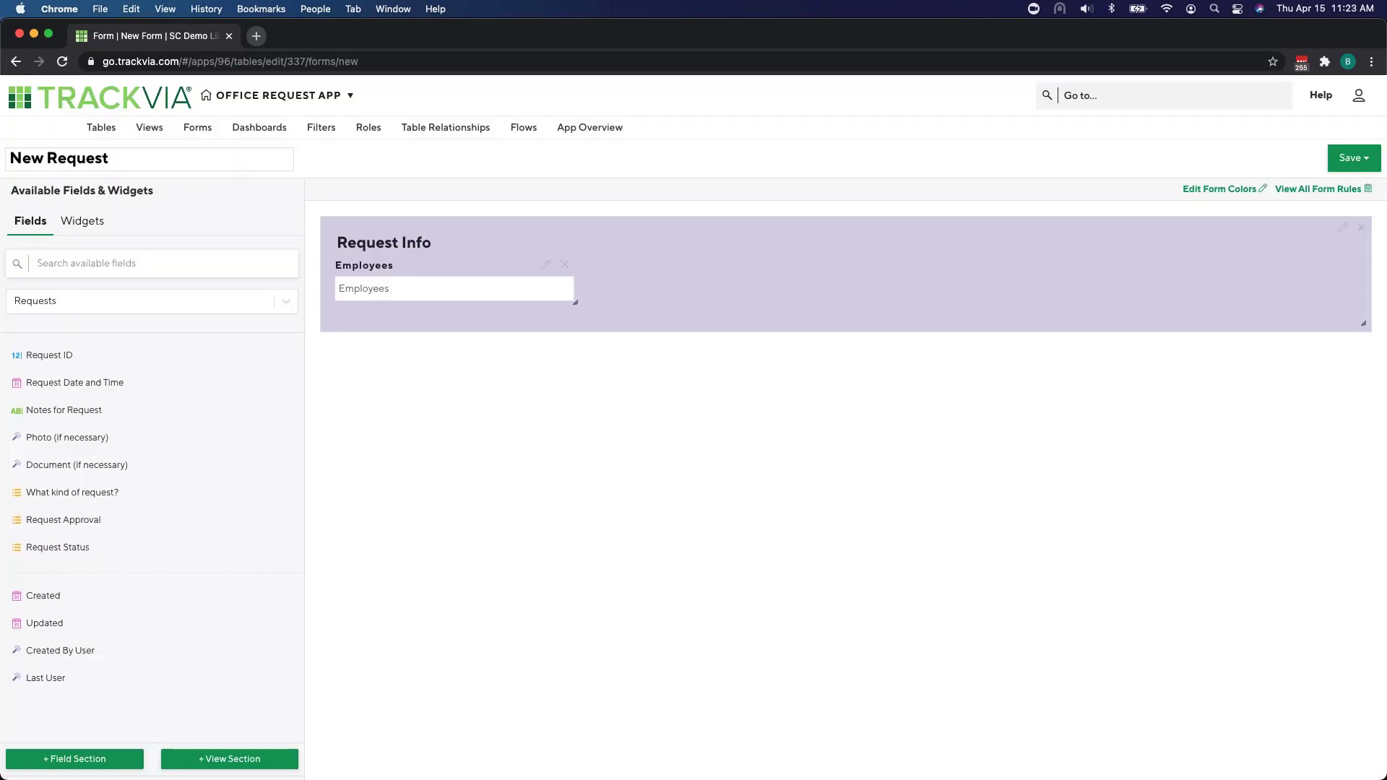
{"action": "left_click_drag", "start_coordinate": [56, 383], "coordinate": [670, 273]}
{"action": "left_click_drag", "start_coordinate": [46, 387], "coordinate": [390, 336]}
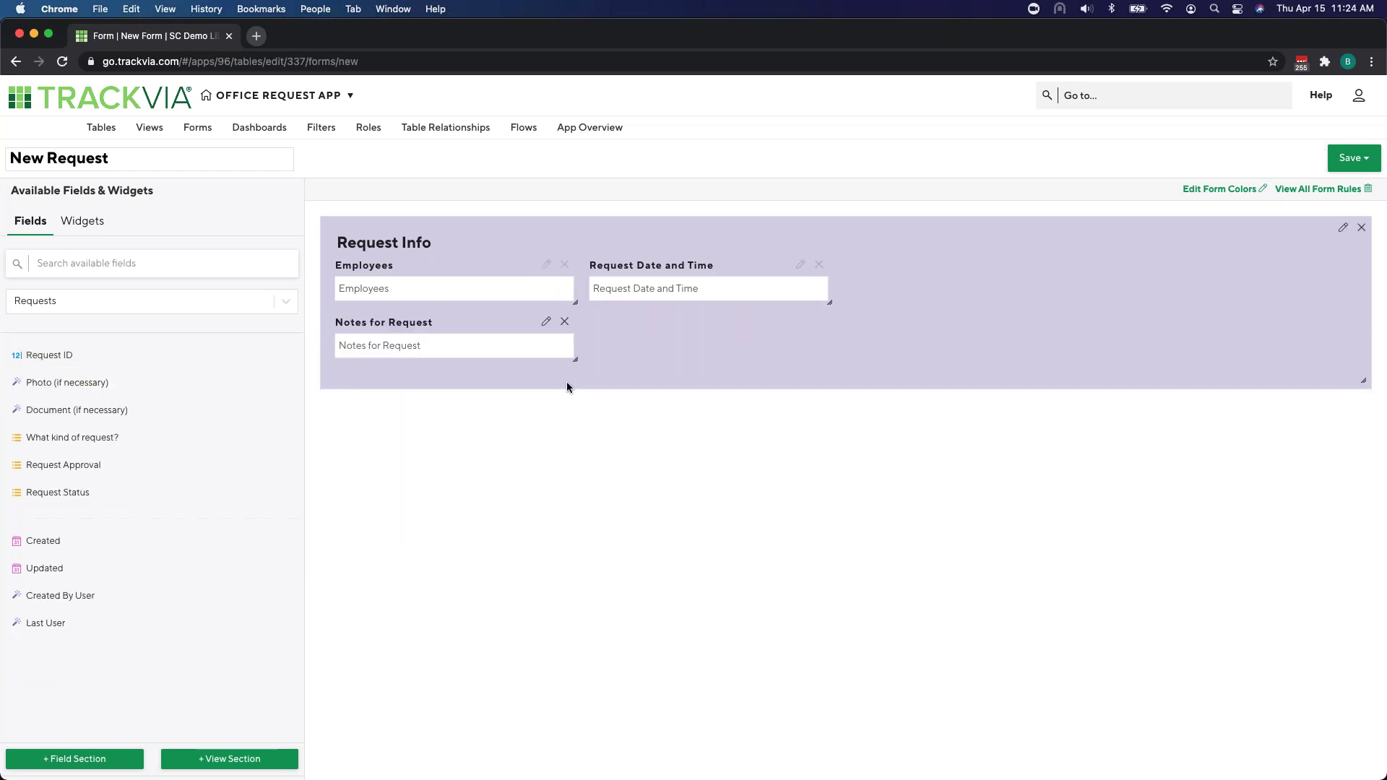
{"action": "left_click_drag", "start_coordinate": [575, 359], "coordinate": [1300, 393]}
{"action": "left_click_drag", "start_coordinate": [576, 302], "coordinate": [838, 302]}
{"action": "left_click_drag", "start_coordinate": [1094, 303], "coordinate": [1263, 300]}
Step: Add Photo (if necessary) below the notes, enlarge it, and place Document (if necessary) beside it at half the section width
{"action": "left_click_drag", "start_coordinate": [69, 382], "coordinate": [441, 437]}
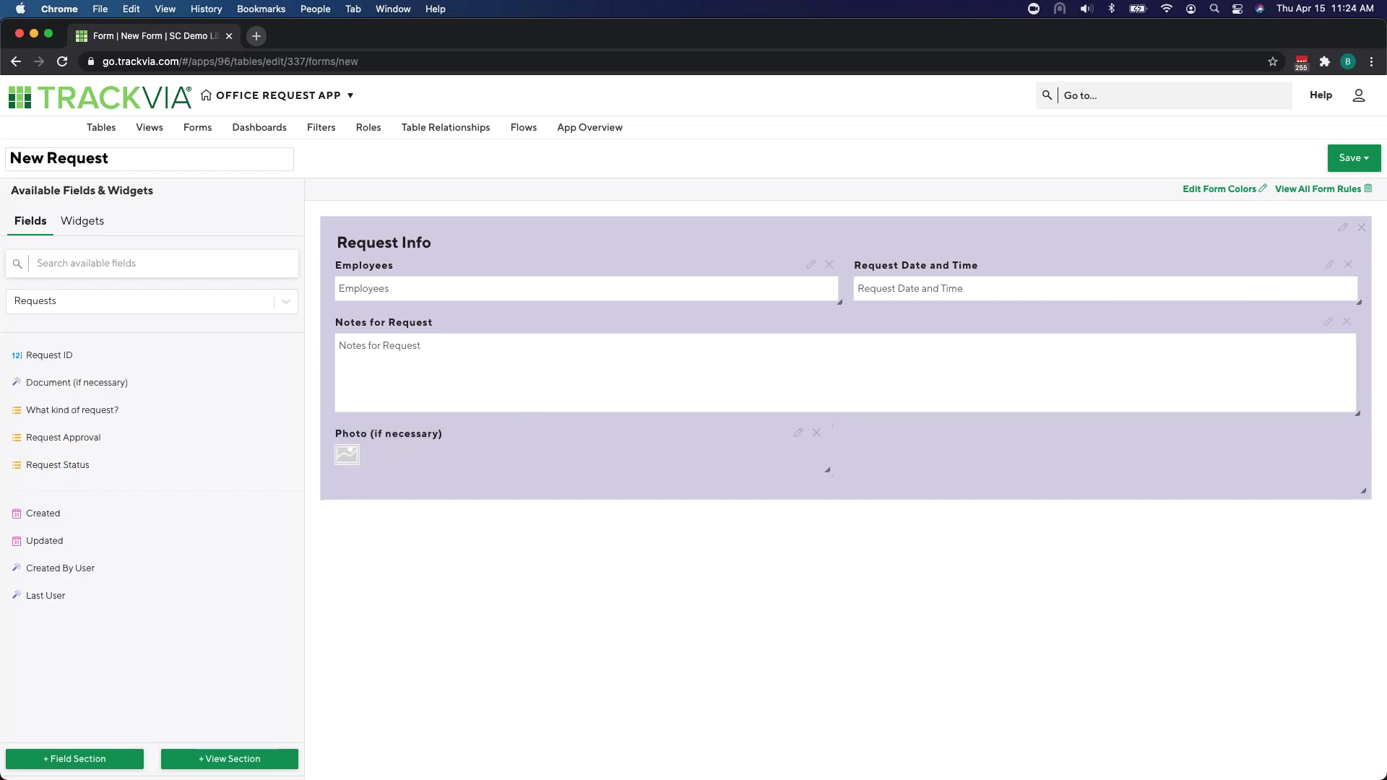
{"action": "left_click_drag", "start_coordinate": [840, 477], "coordinate": [841, 525]}
{"action": "left_click_drag", "start_coordinate": [198, 382], "coordinate": [972, 444]}
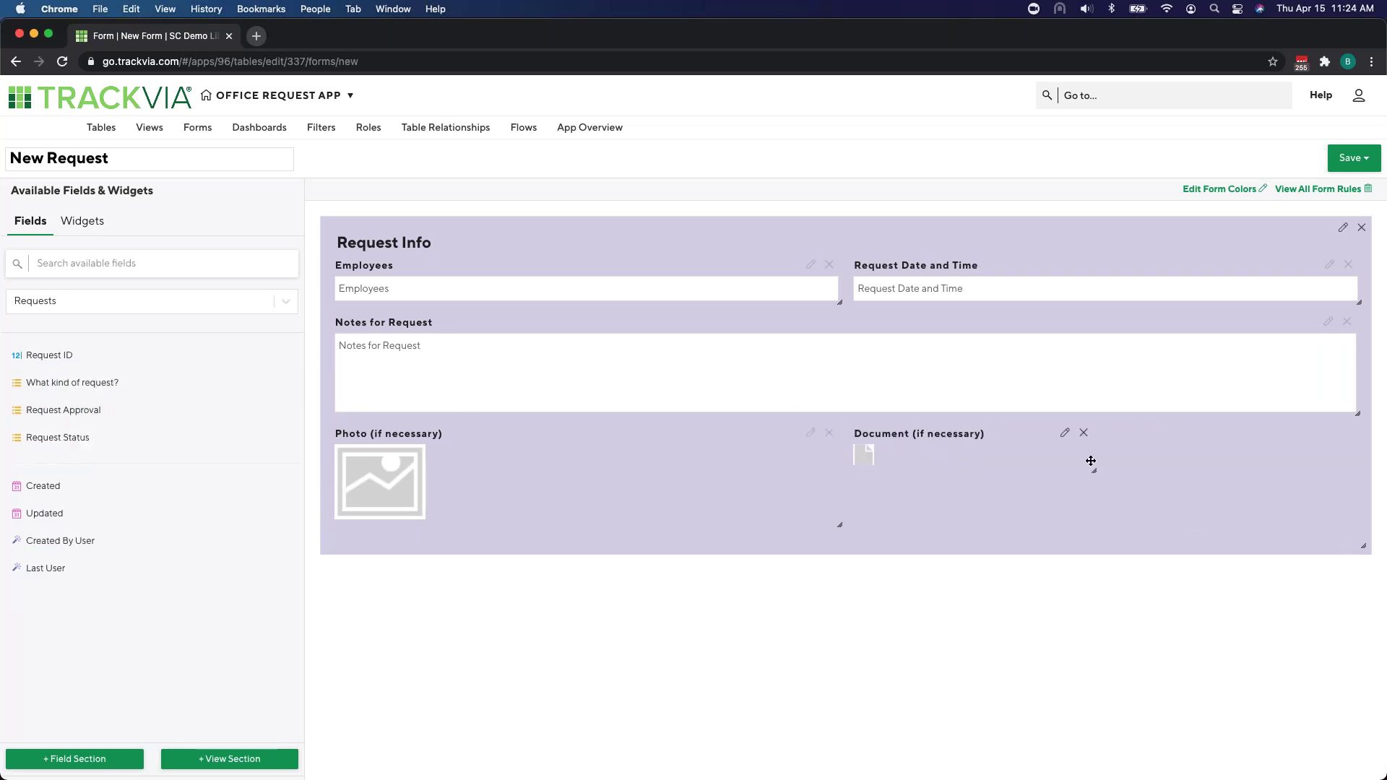
{"action": "left_click_drag", "start_coordinate": [1095, 471], "coordinate": [1358, 470]}
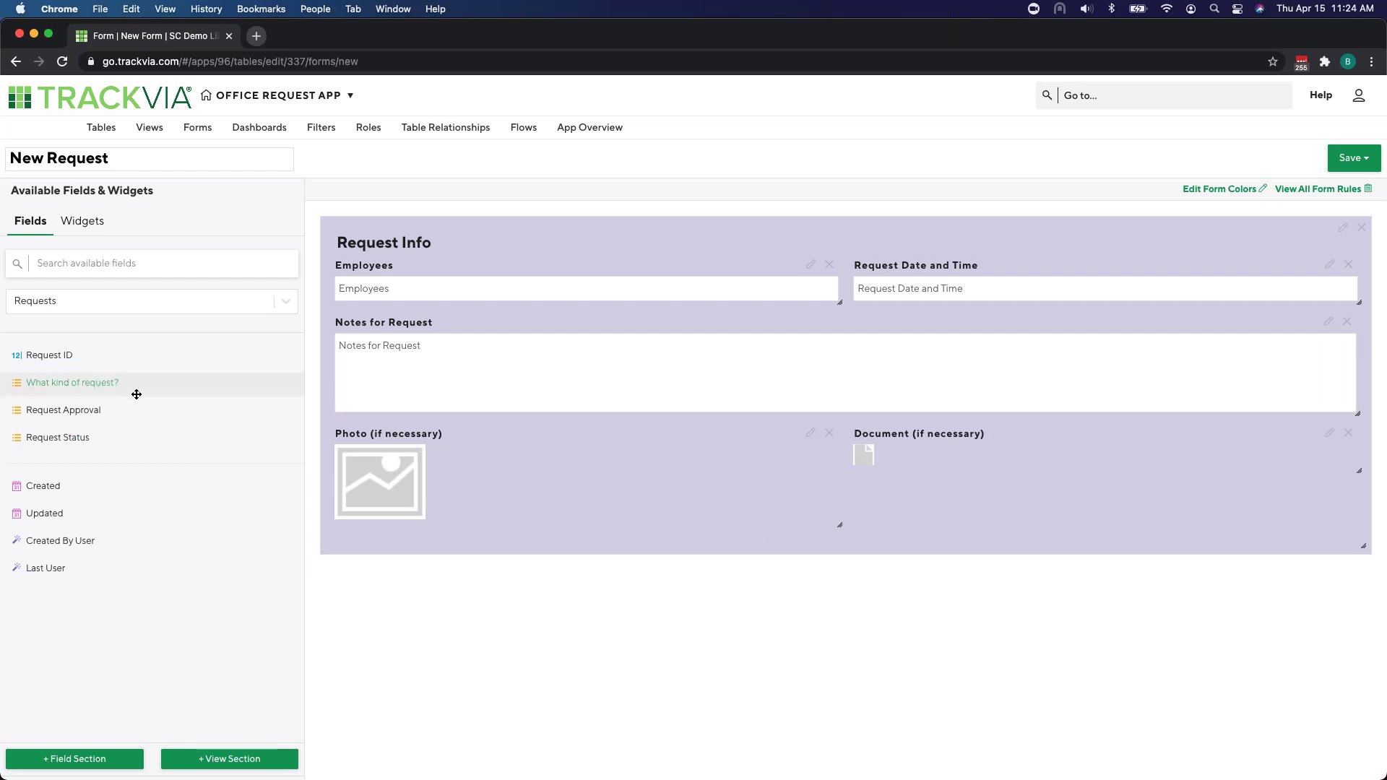
Step: Add What kind of request? and Request Status side by side below the photo at half width each, leaving Request Approval off the form
{"action": "left_click_drag", "start_coordinate": [89, 387], "coordinate": [462, 559]}
{"action": "left_click_drag", "start_coordinate": [164, 387], "coordinate": [729, 557]}
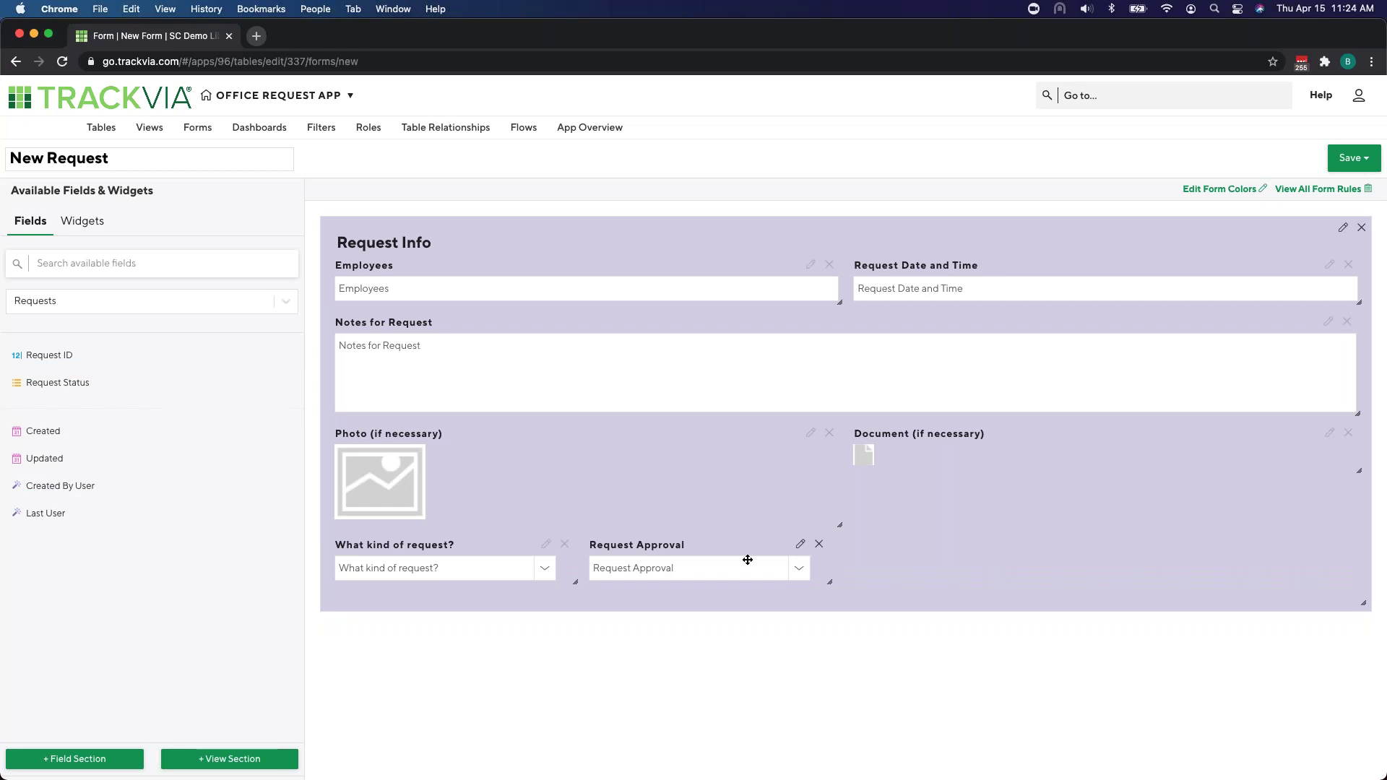
{"action": "left_click", "coordinate": [820, 547]}
{"action": "left_click_drag", "start_coordinate": [94, 409], "coordinate": [672, 556]}
{"action": "left_click_drag", "start_coordinate": [580, 582], "coordinate": [838, 582]}
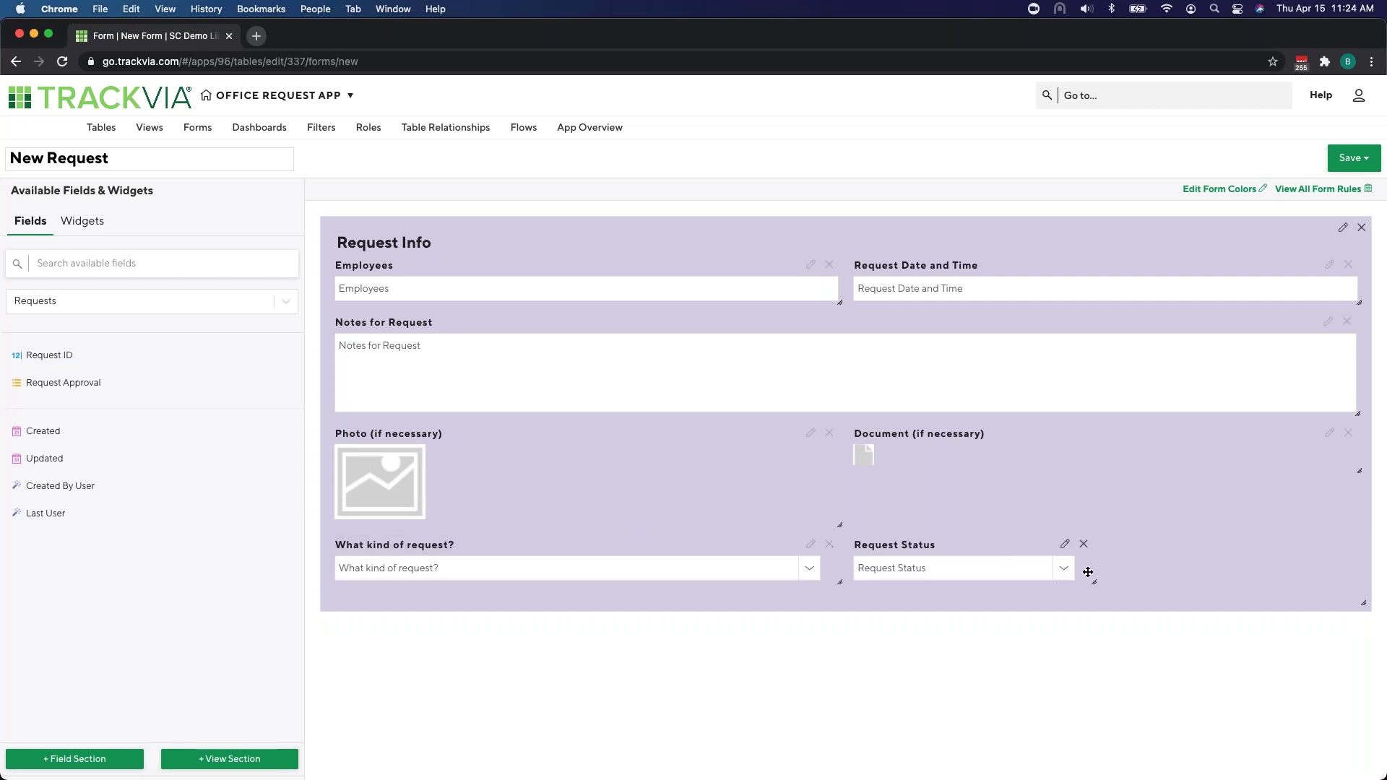
{"action": "left_click_drag", "start_coordinate": [1092, 580], "coordinate": [1221, 579]}
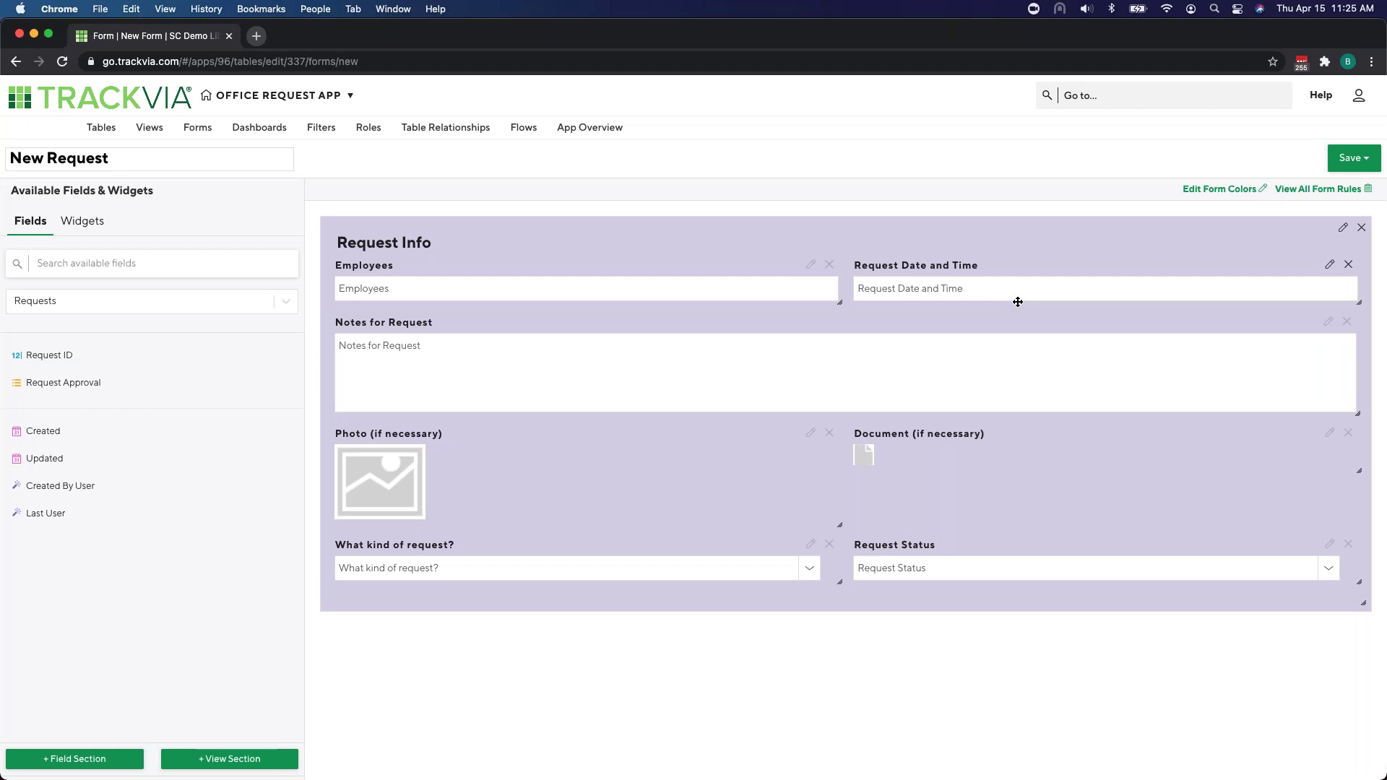
Step: Set the default value of the Request Date and Time field to Now
{"action": "left_click", "coordinate": [1329, 264]}
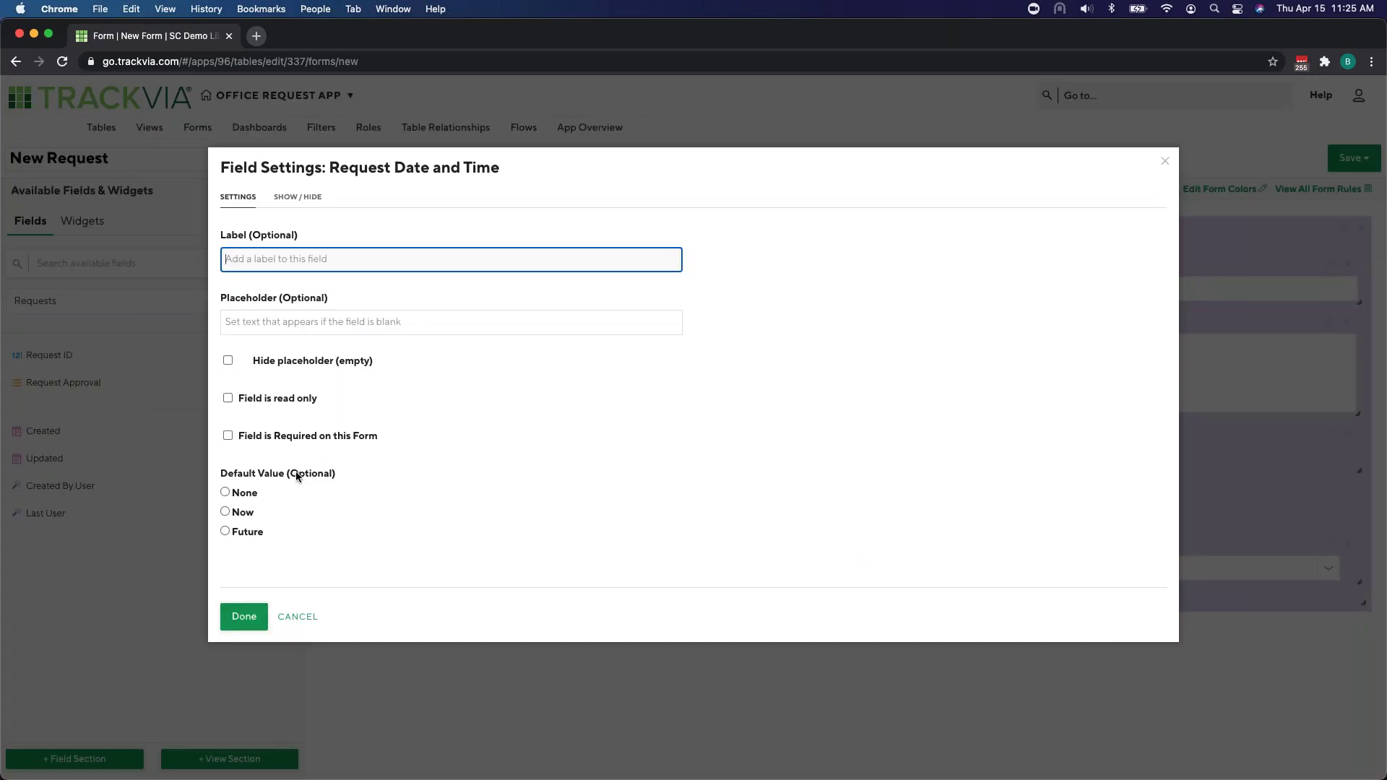
{"action": "left_click", "coordinate": [226, 512]}
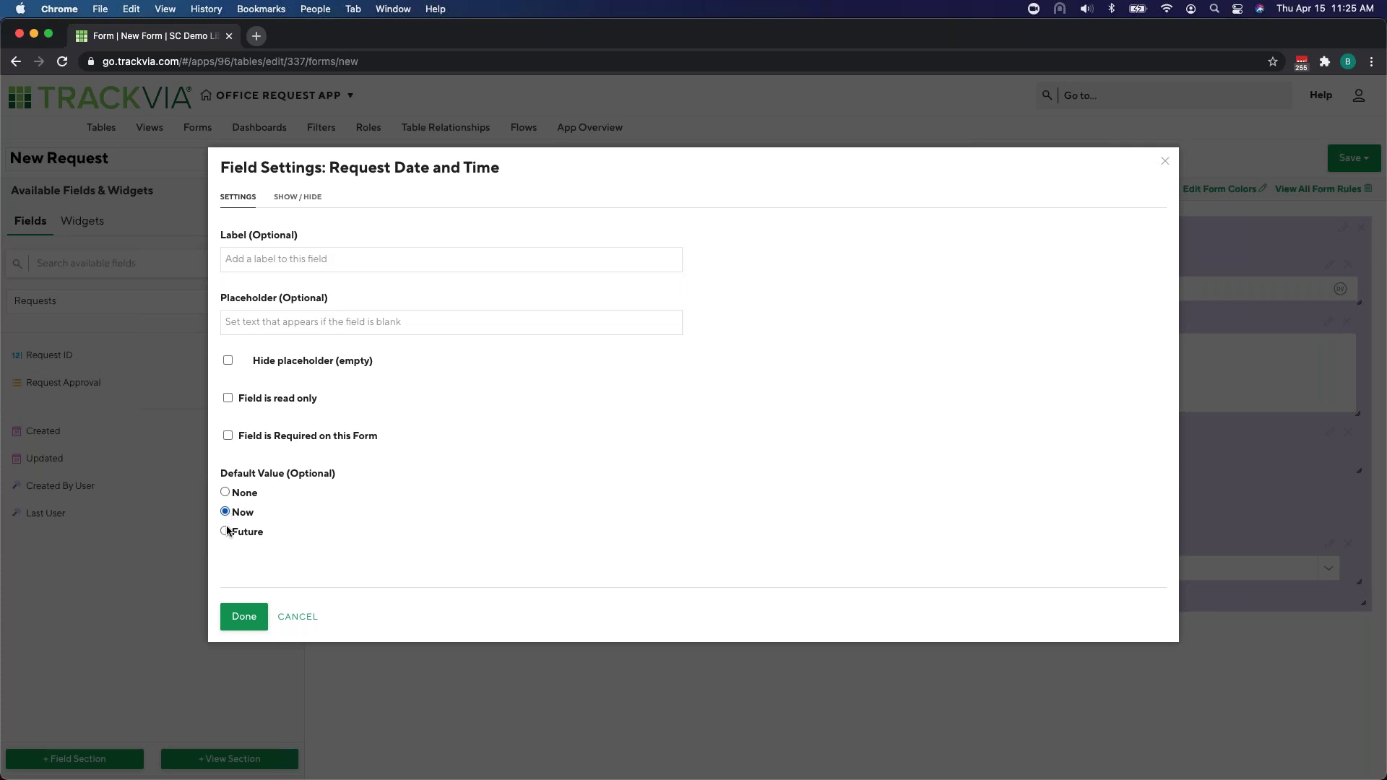
{"action": "left_click", "coordinate": [253, 614]}
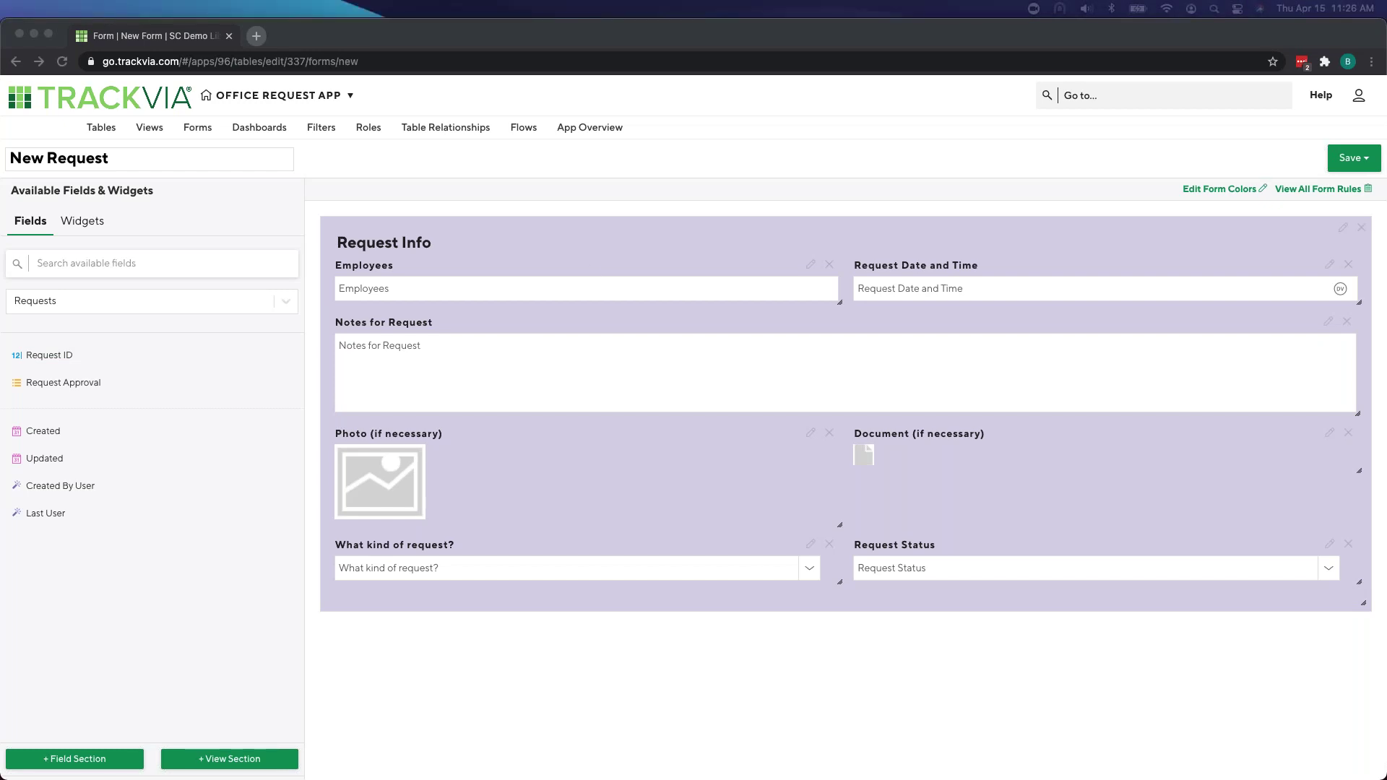
Step: Set the default value of the Request Status field to Pending and save the New Request form
{"action": "left_click", "coordinate": [942, 477]}
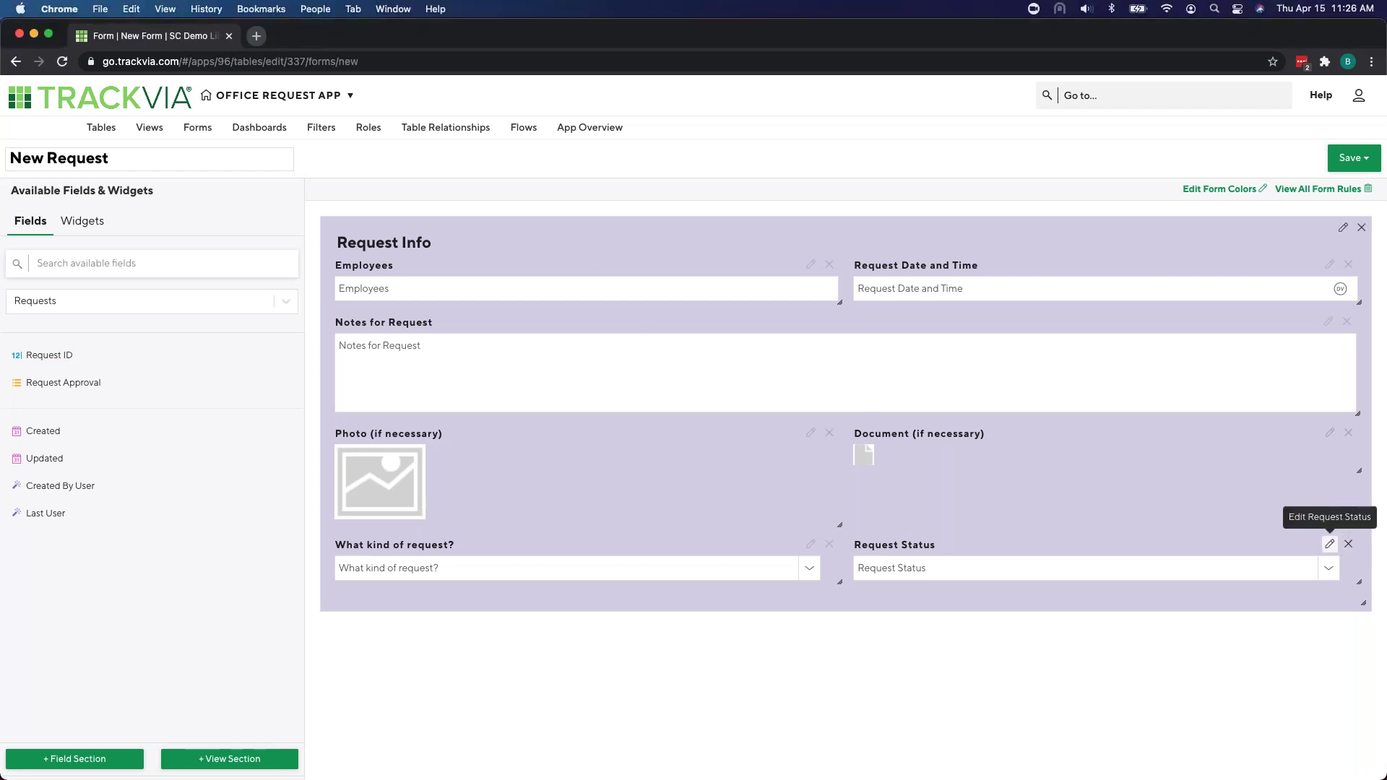
{"action": "left_click", "coordinate": [1329, 544]}
{"action": "left_click", "coordinate": [363, 507]}
{"action": "left_click", "coordinate": [361, 513]}
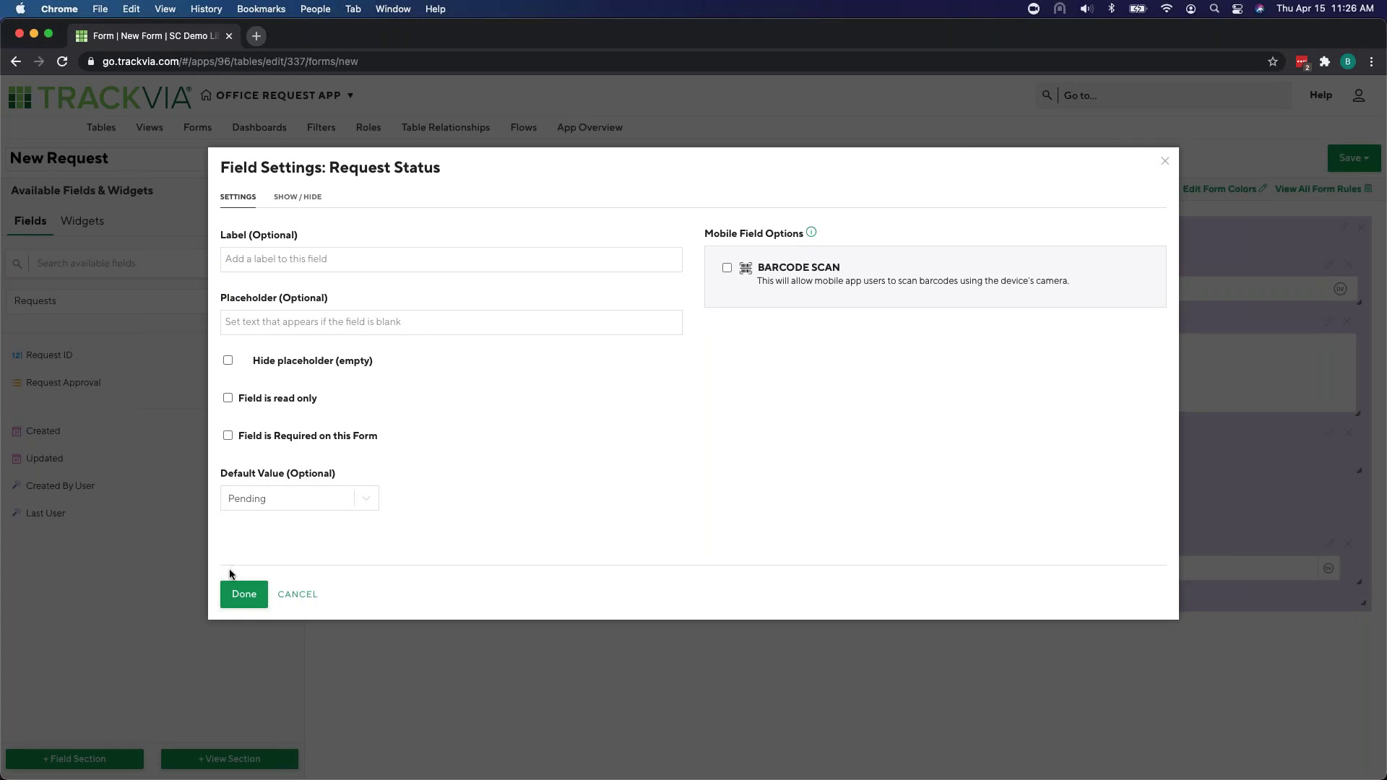
{"action": "left_click", "coordinate": [238, 592]}
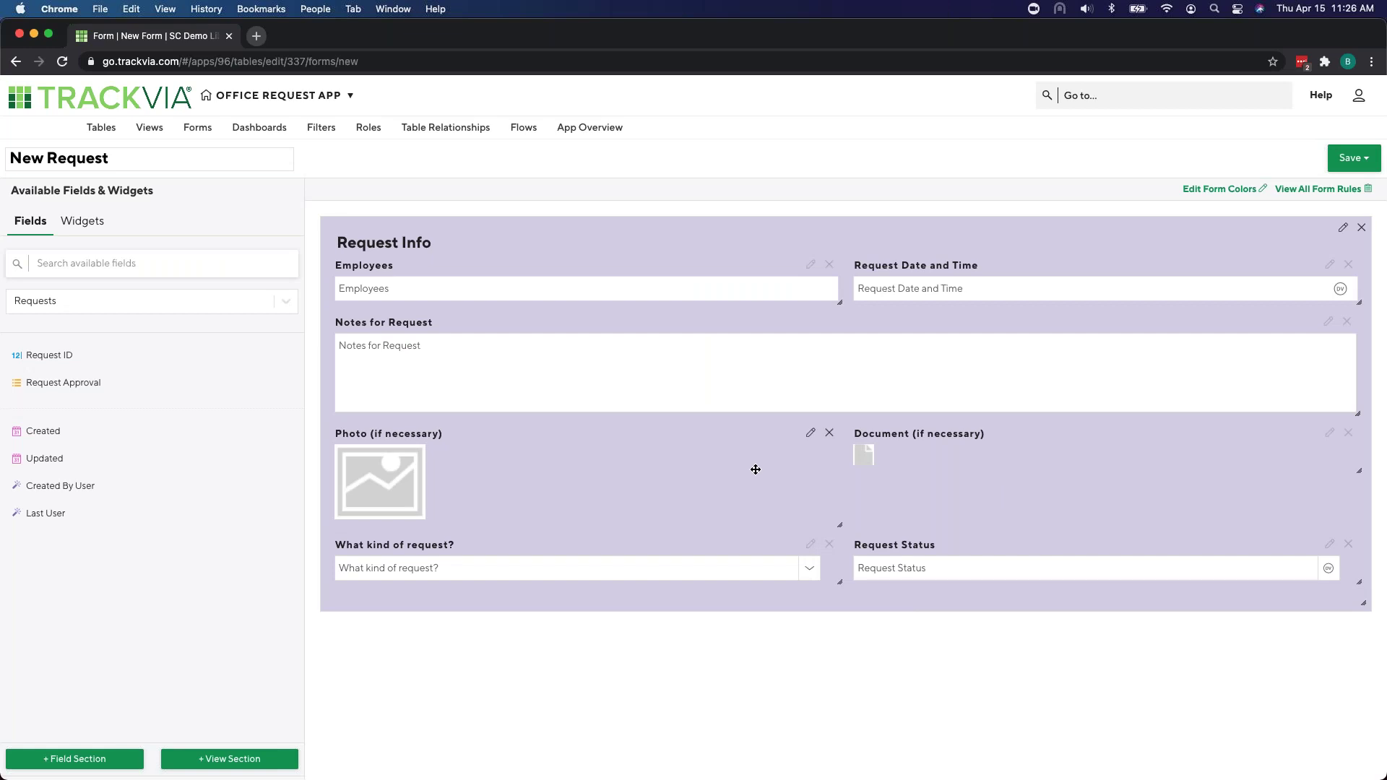
{"action": "left_click", "coordinate": [1349, 157]}
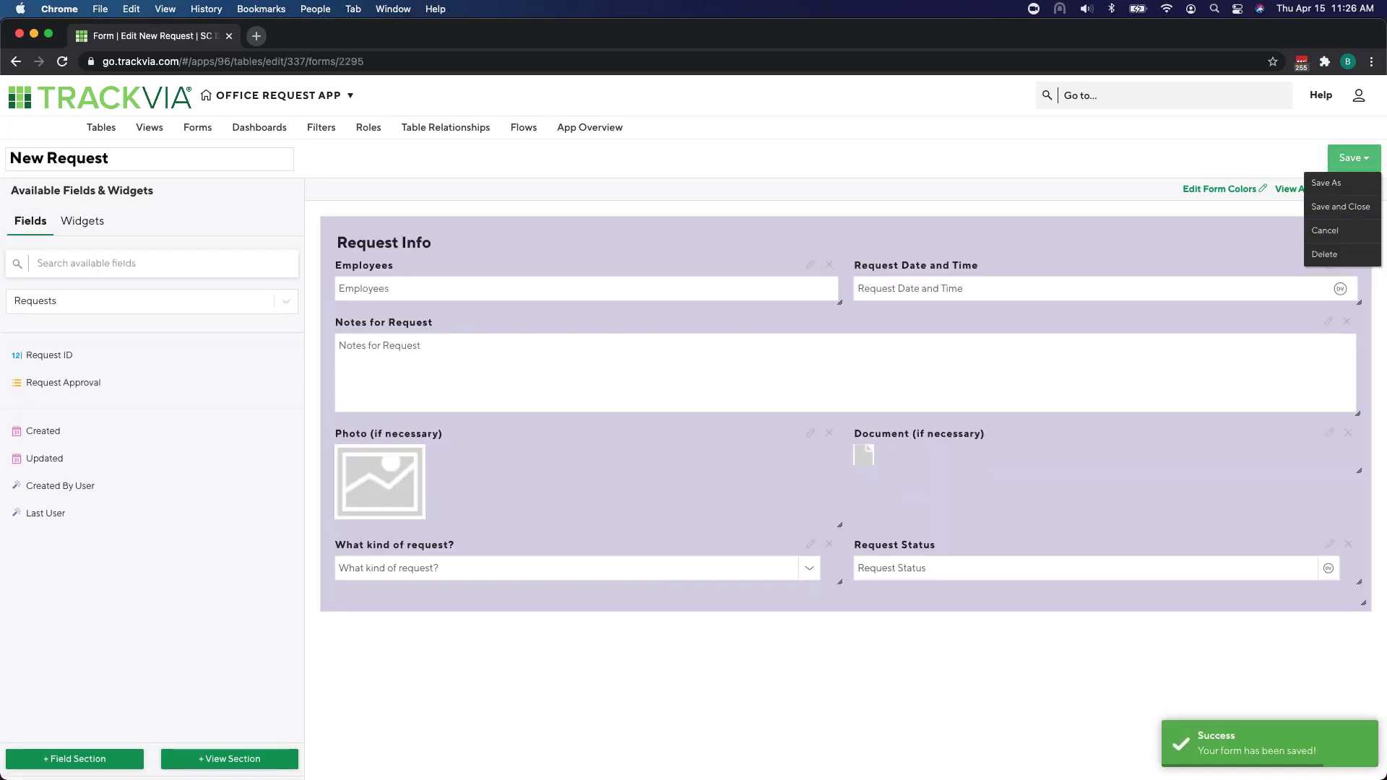
{"action": "left_click", "coordinate": [1106, 189]}
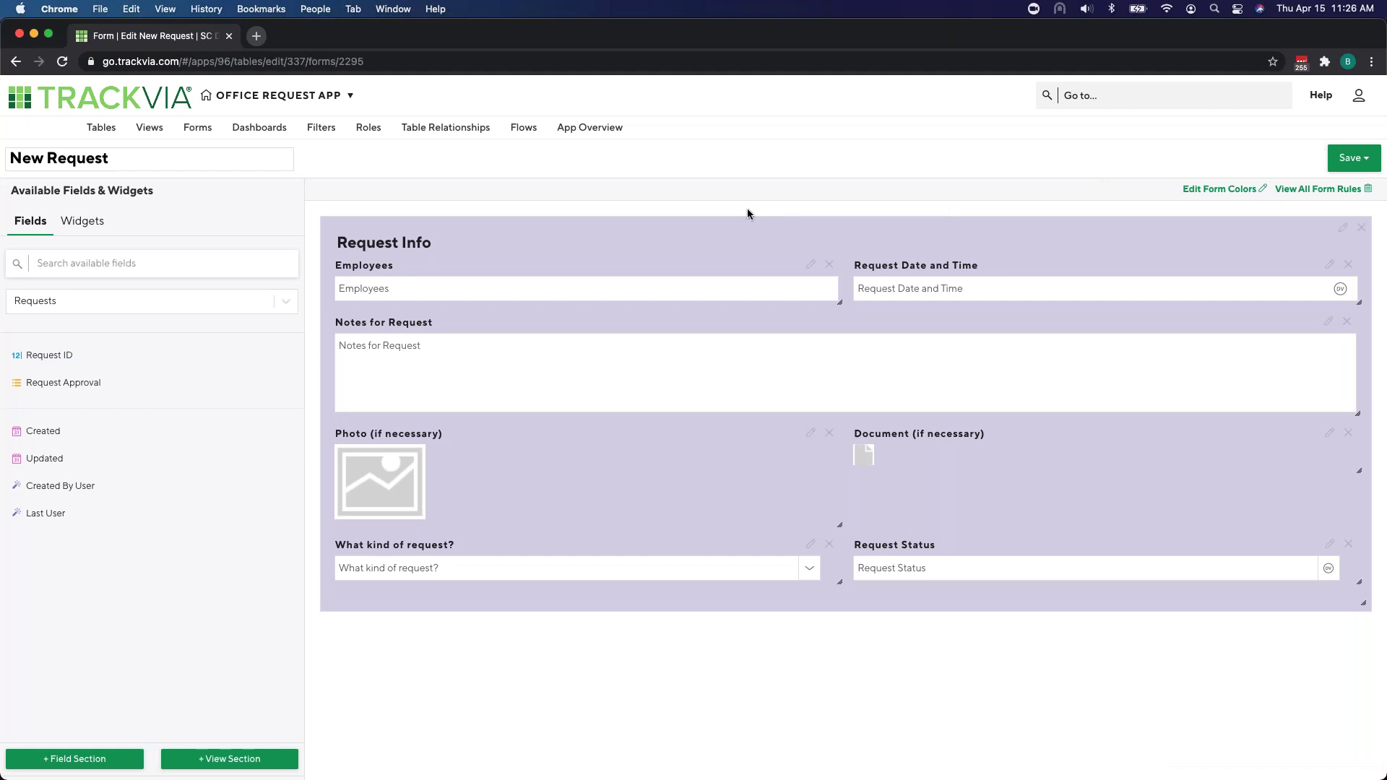
Step: Save a copy of the New Request form under the name Request Approval
{"action": "left_click", "coordinate": [1348, 153]}
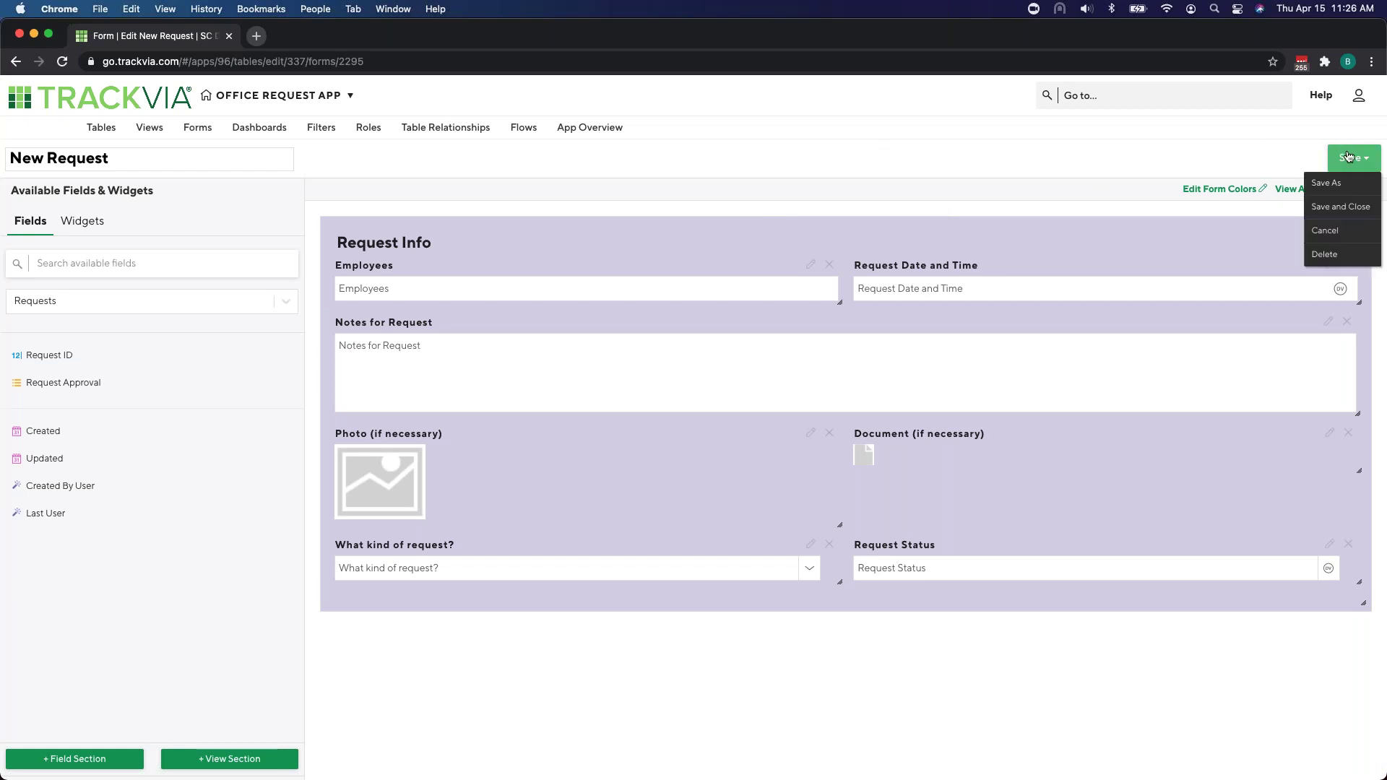
{"action": "left_click", "coordinate": [1336, 182]}
{"action": "left_click", "coordinate": [657, 246]}
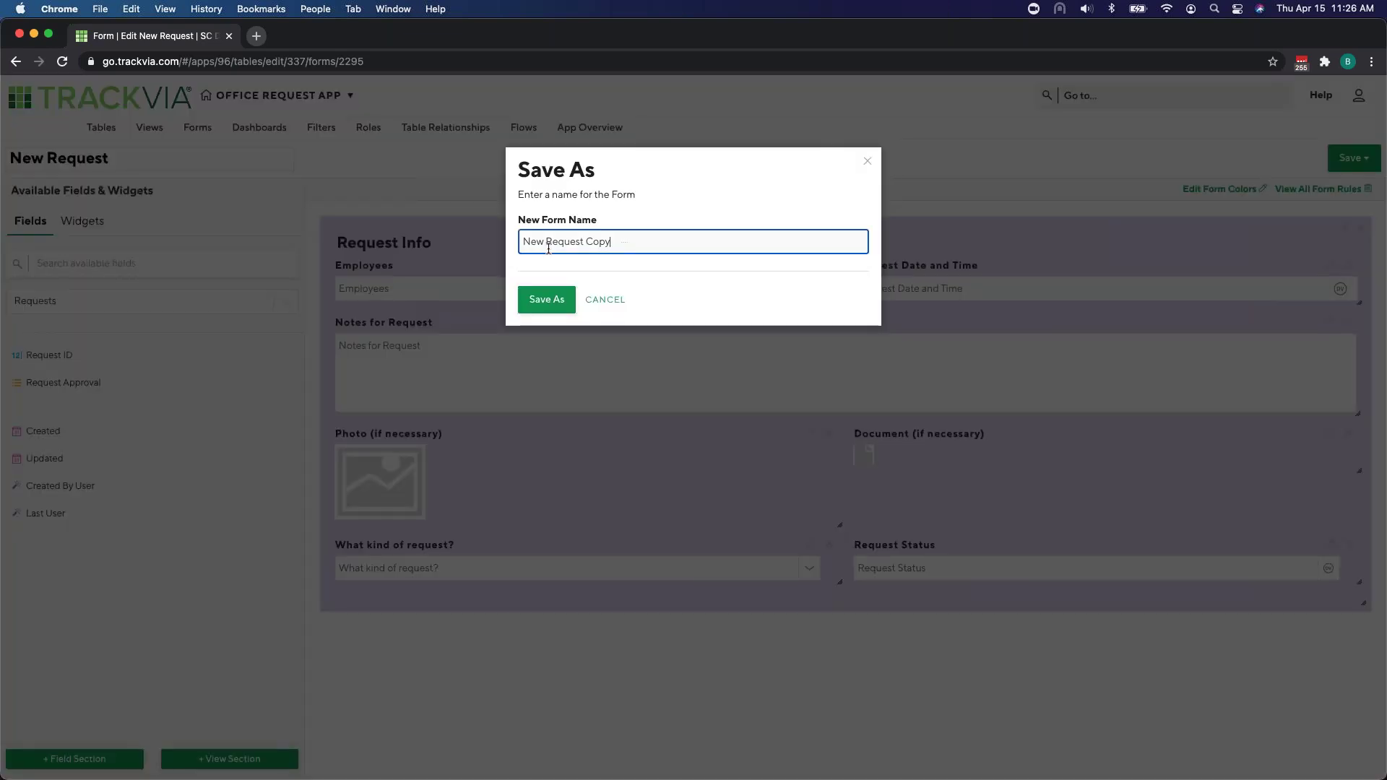
{"action": "triple_click", "coordinate": [540, 248]}
{"action": "type", "text": "Request Approval"}
{"action": "left_click", "coordinate": [538, 299]}
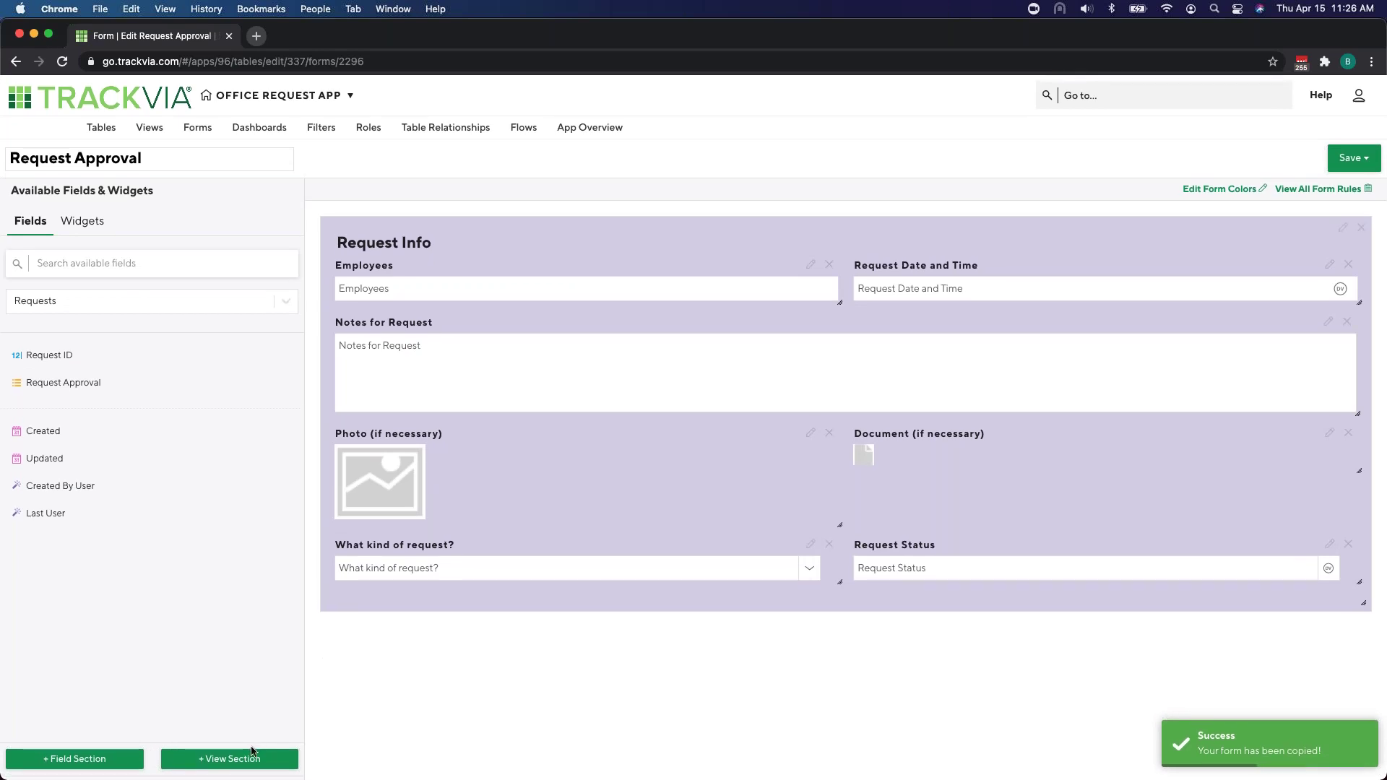
Step: Add a field section below Request Info, titled Approver Section, with the light grey background colour F3F3F3
{"action": "left_click", "coordinate": [82, 759]}
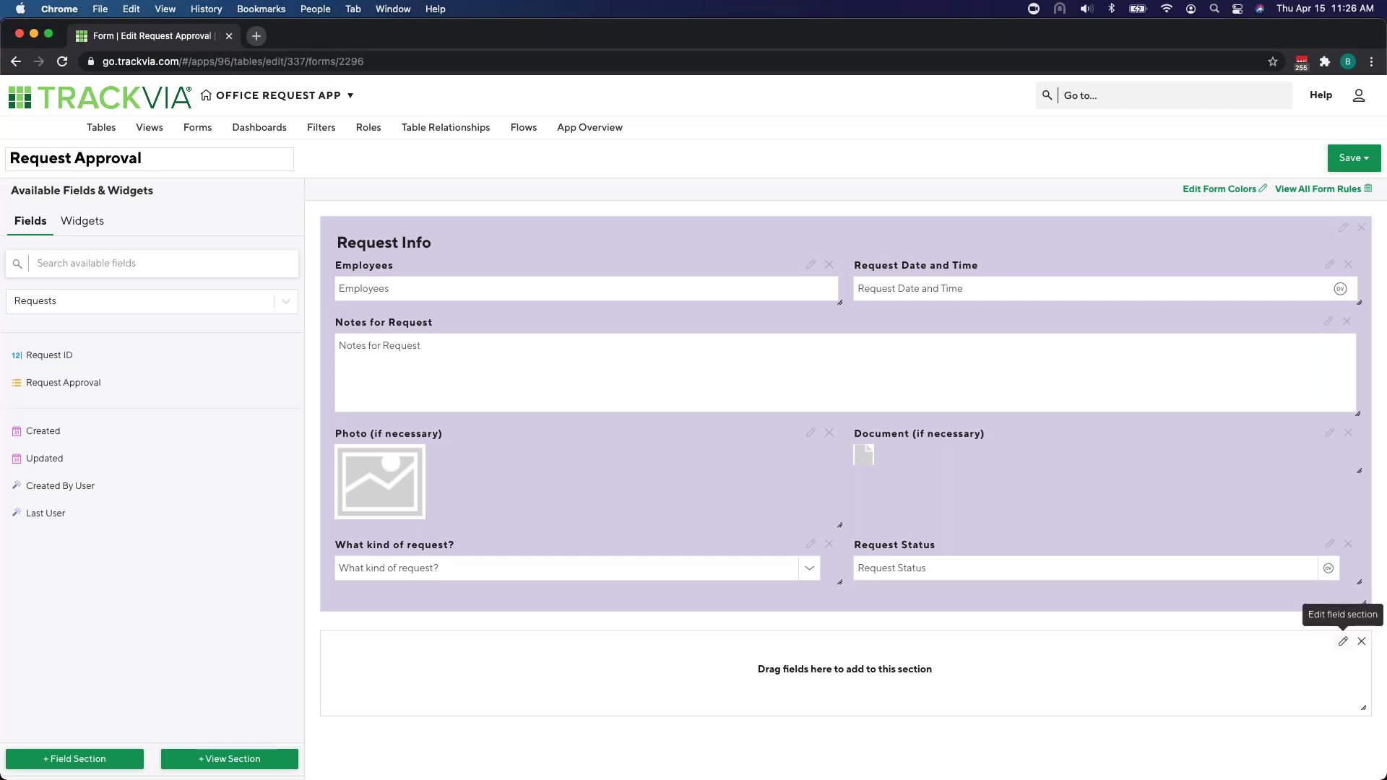
{"action": "left_click", "coordinate": [1342, 641]}
{"action": "type", "text": "Approver"}
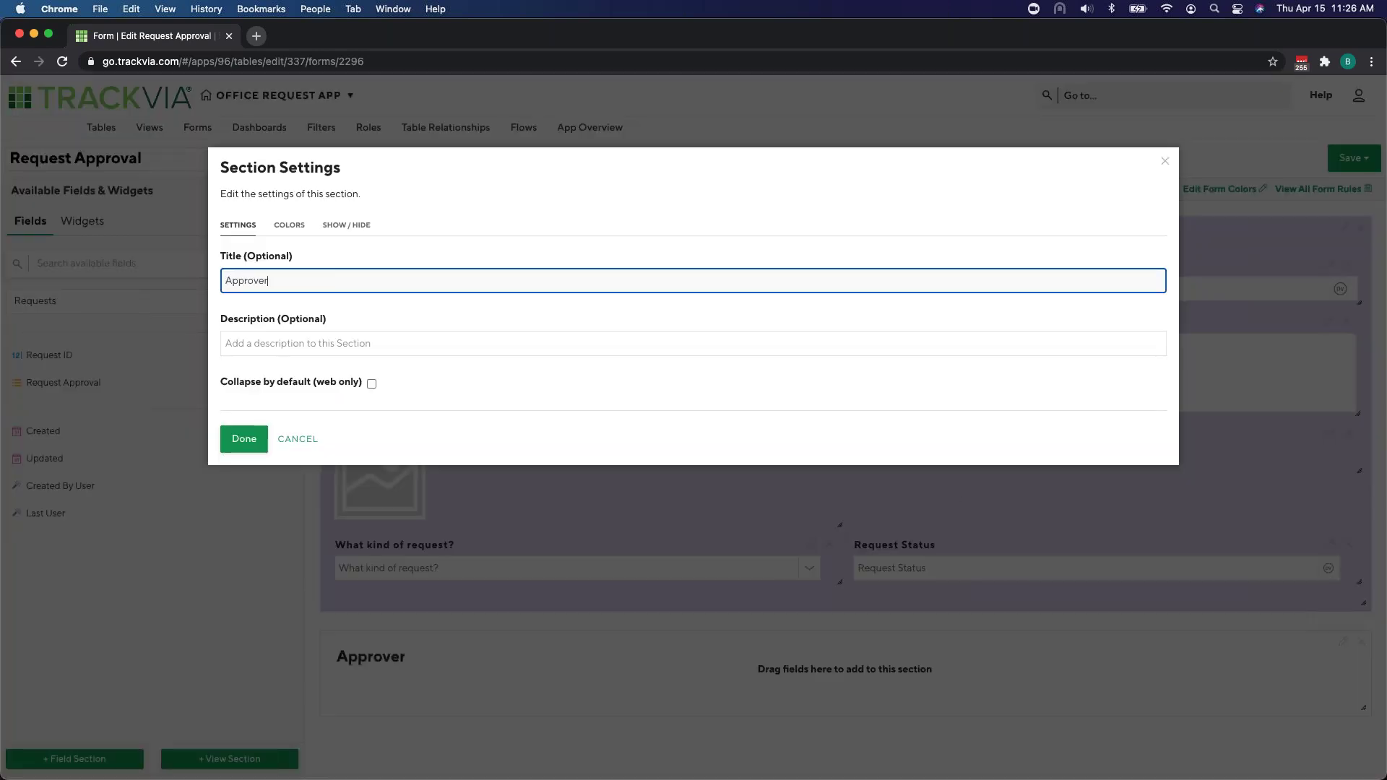
{"action": "type", "text": " Sub"}
{"action": "key", "text": "BackSpace"}
{"action": "key", "text": "BackSpace"}
{"action": "type", "text": "ection"}
{"action": "left_click", "coordinate": [289, 225]}
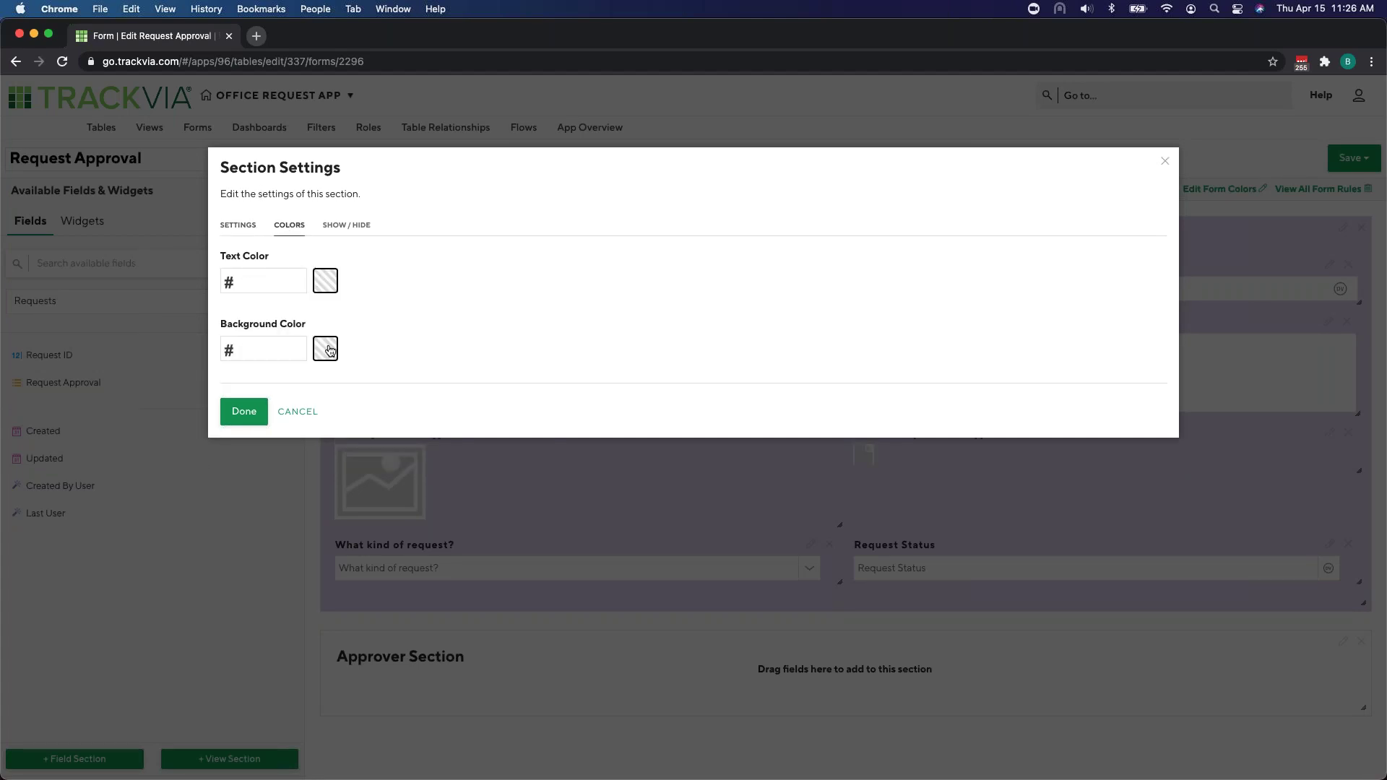
{"action": "left_click", "coordinate": [325, 349]}
{"action": "left_click", "coordinate": [414, 393]}
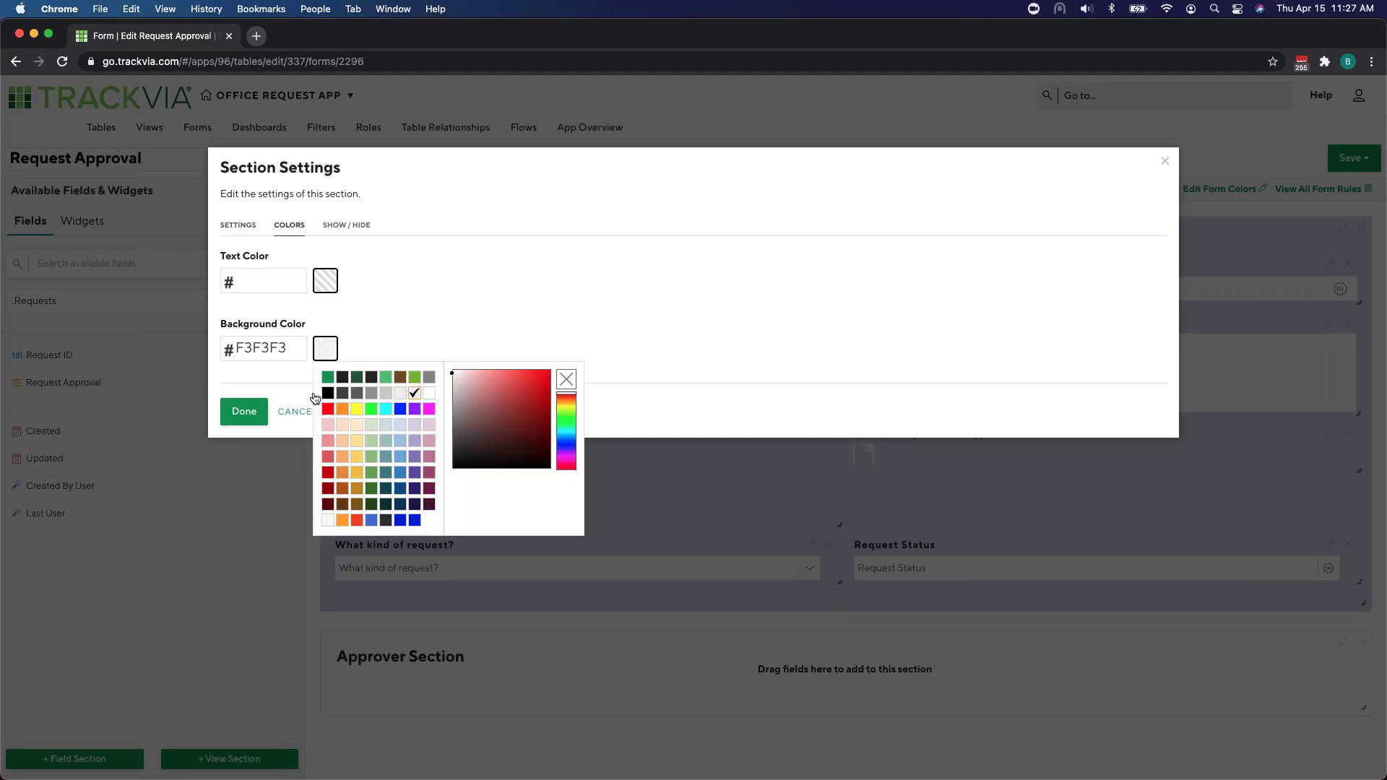
{"action": "left_click", "coordinate": [244, 410]}
Step: Place Request Approval in the Approver Section at half width with a Spacer filling the other half, and save the form
{"action": "left_click_drag", "start_coordinate": [65, 378], "coordinate": [440, 709]}
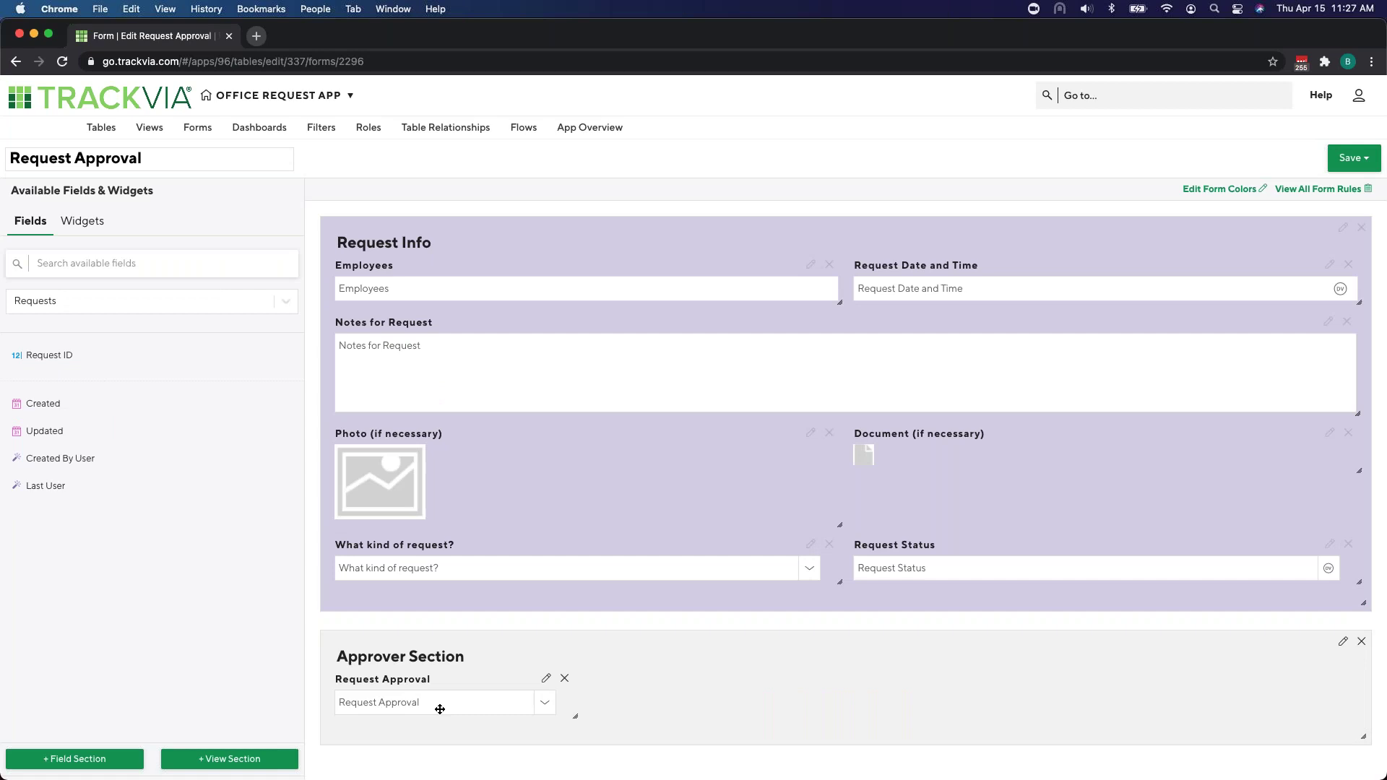
{"action": "left_click_drag", "start_coordinate": [575, 716], "coordinate": [698, 717]}
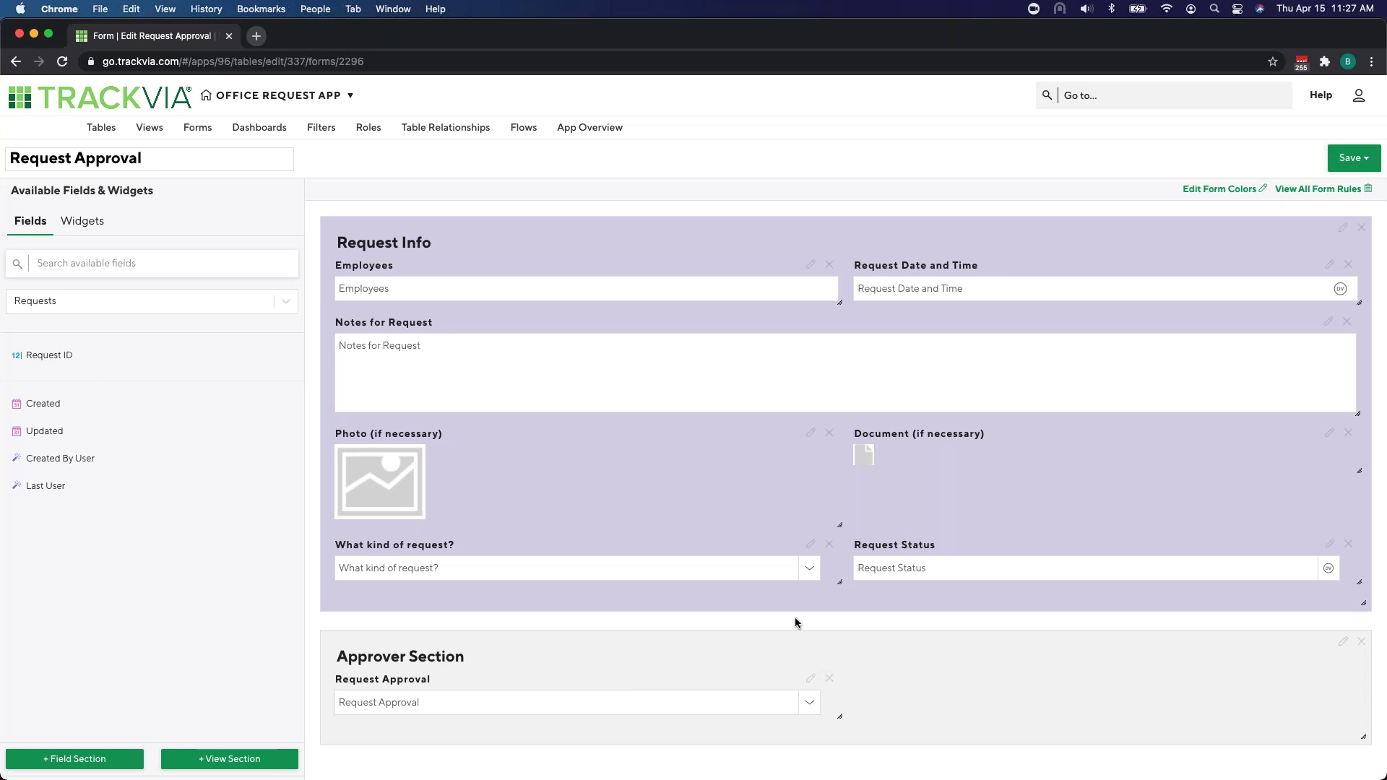
{"action": "left_click", "coordinate": [82, 220]}
{"action": "left_click_drag", "start_coordinate": [43, 334], "coordinate": [990, 695]}
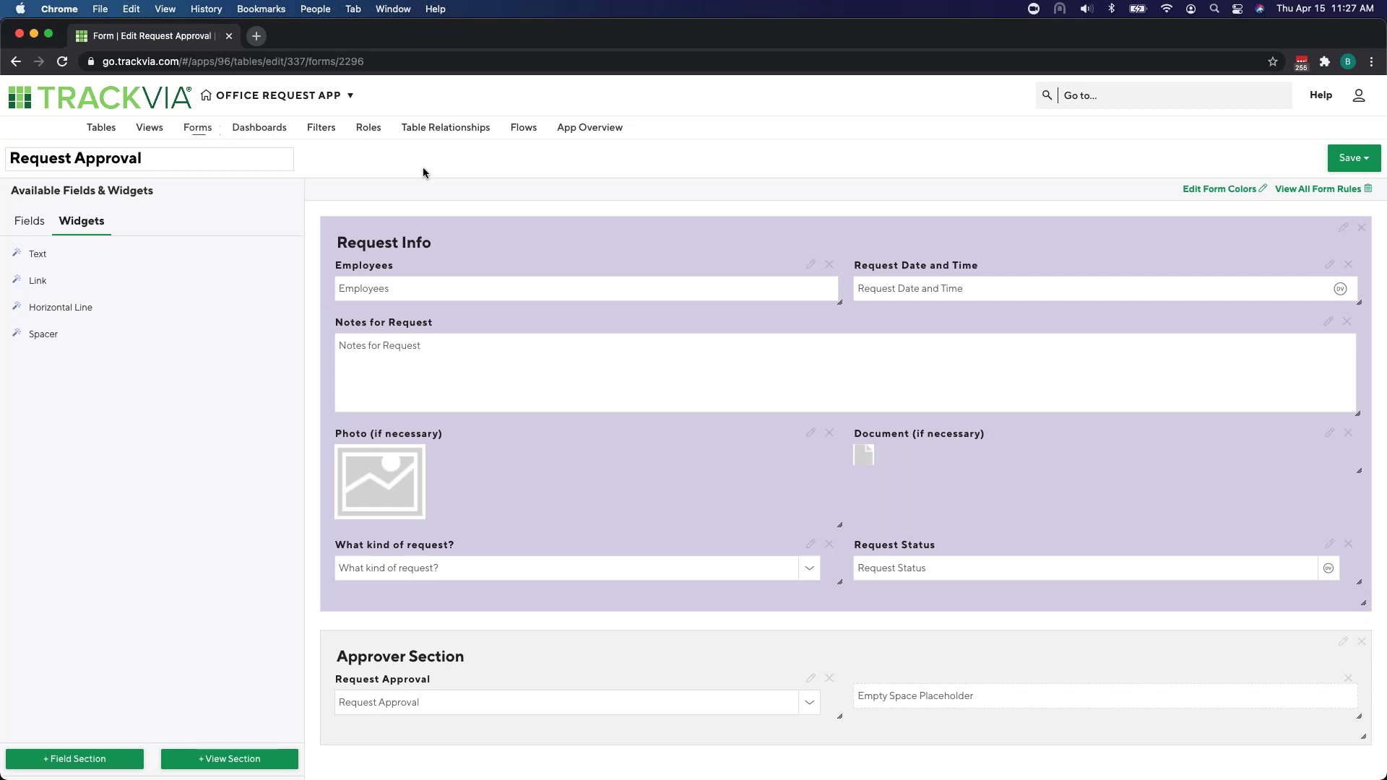
{"action": "left_click", "coordinate": [1350, 159]}
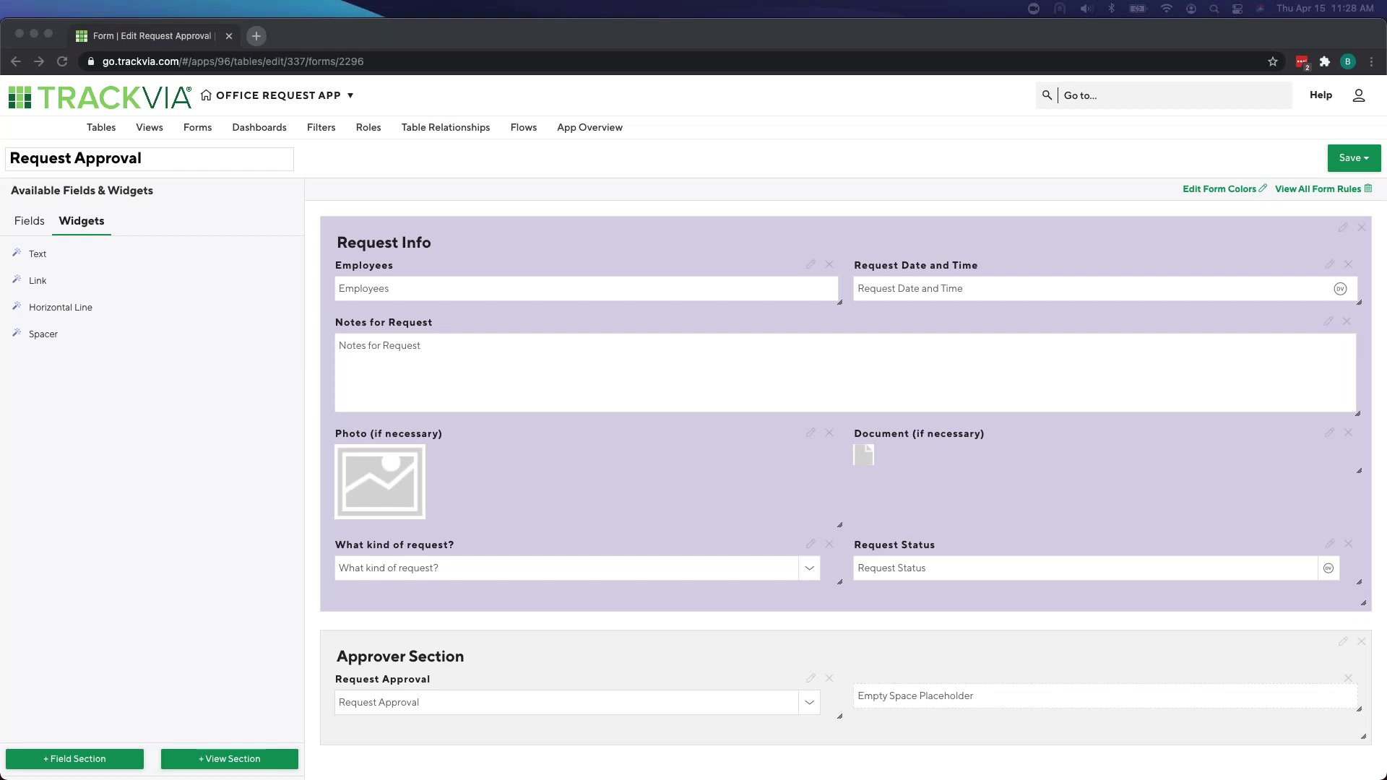
Step: Open the Office Request App Default Role, set its role type to App Admin and add a user, assigning no dashboards
{"action": "left_click", "coordinate": [438, 179]}
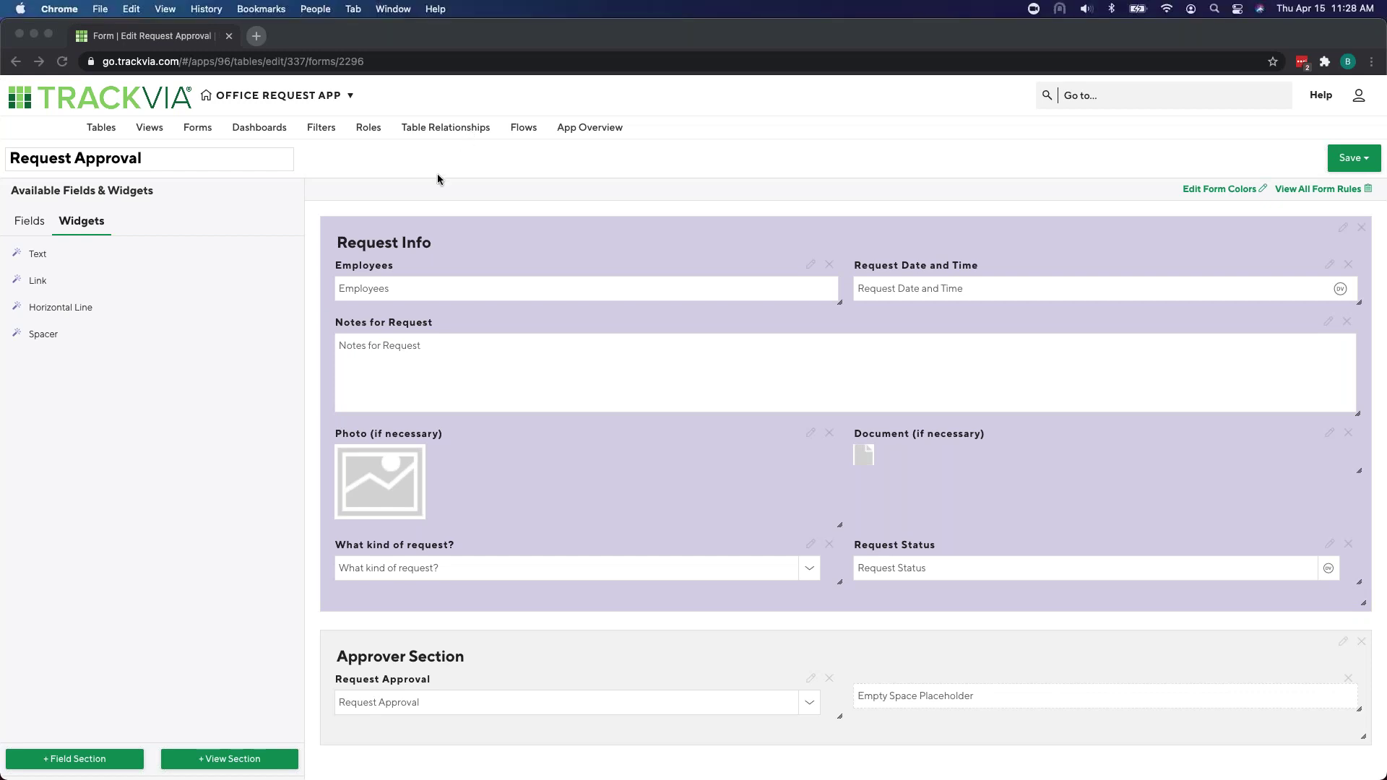
{"action": "left_click", "coordinate": [367, 129]}
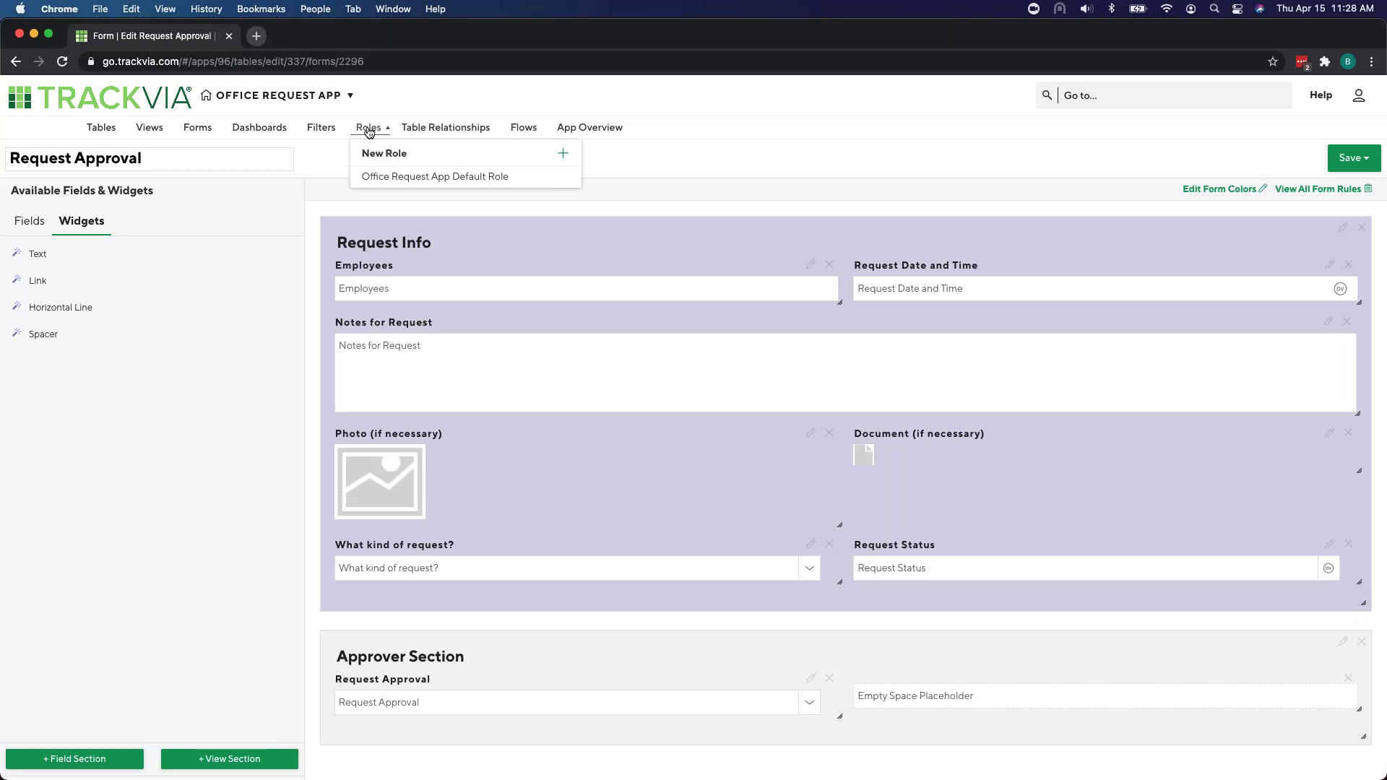
{"action": "left_click", "coordinate": [566, 178]}
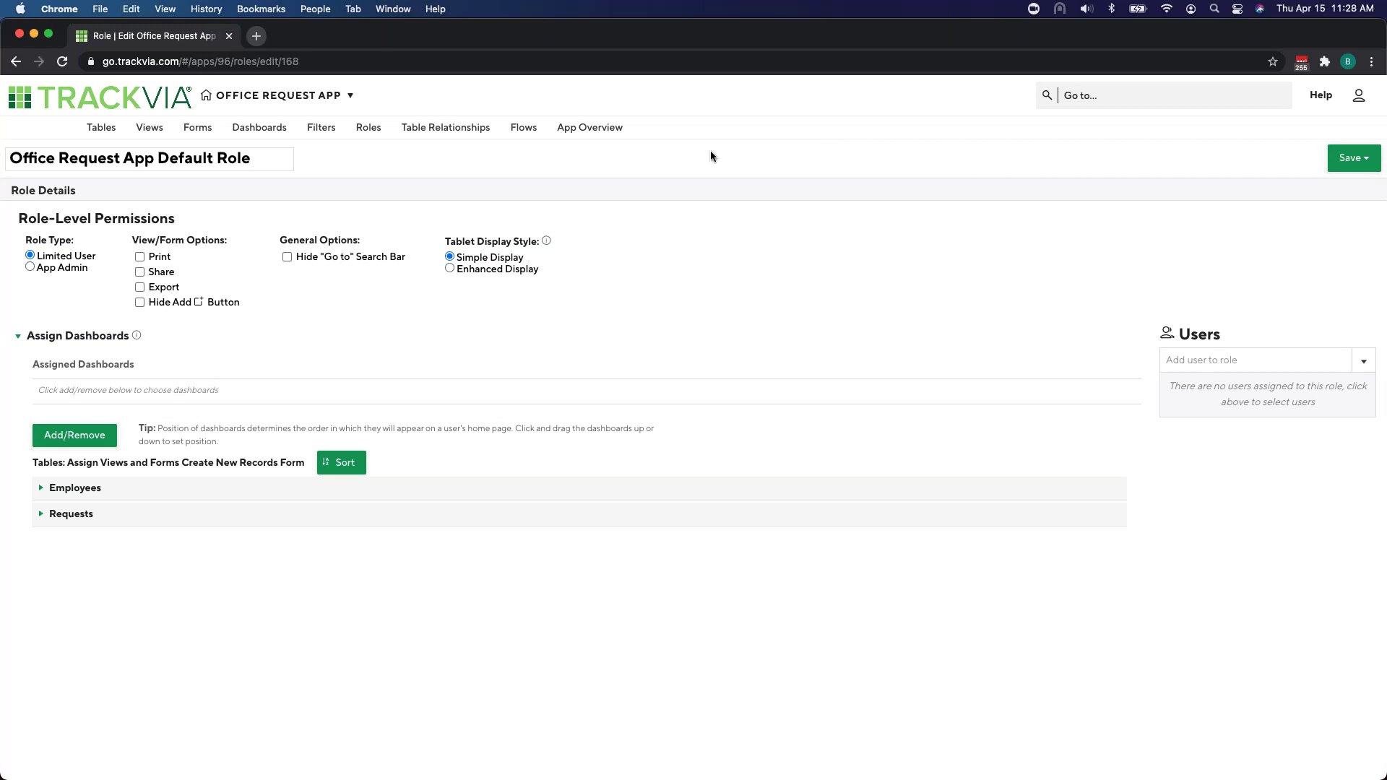
{"action": "left_click", "coordinate": [30, 267]}
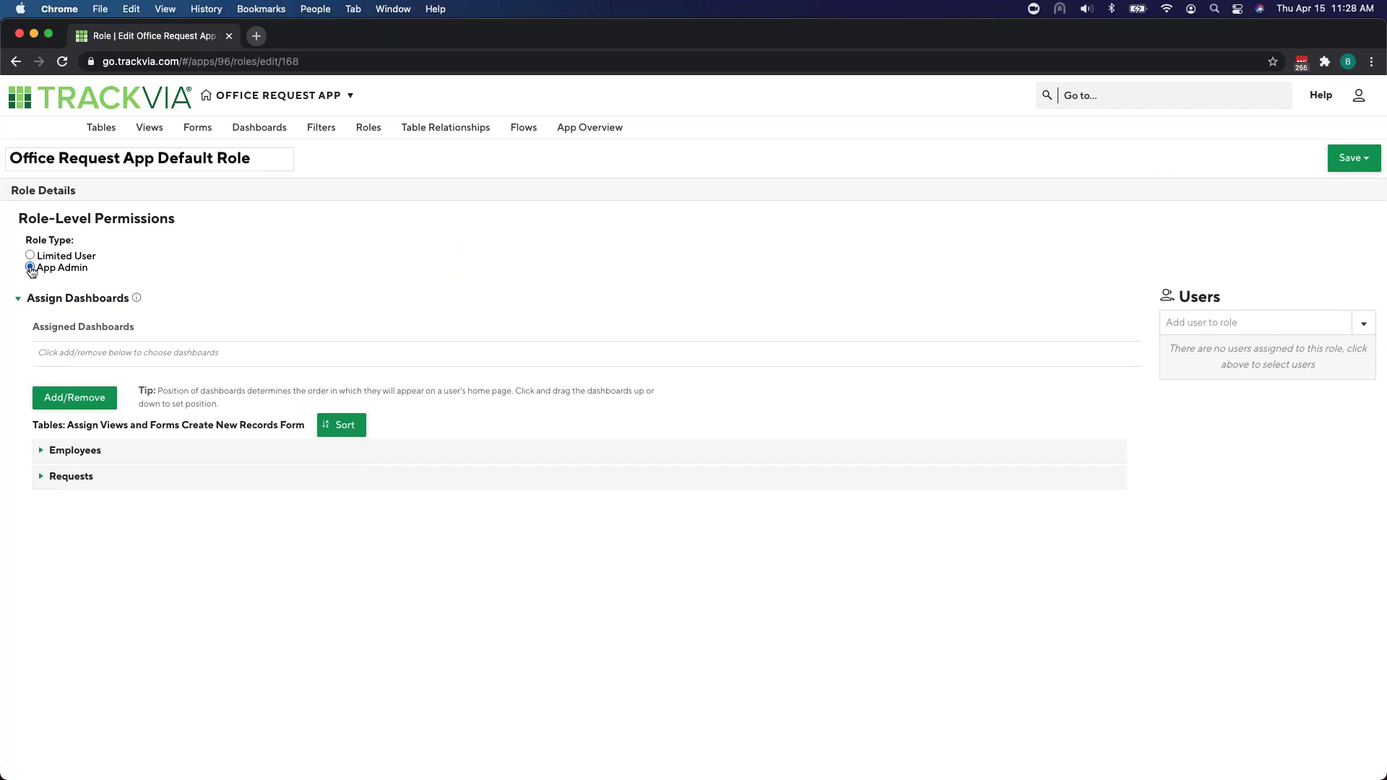
{"action": "left_click", "coordinate": [1291, 323]}
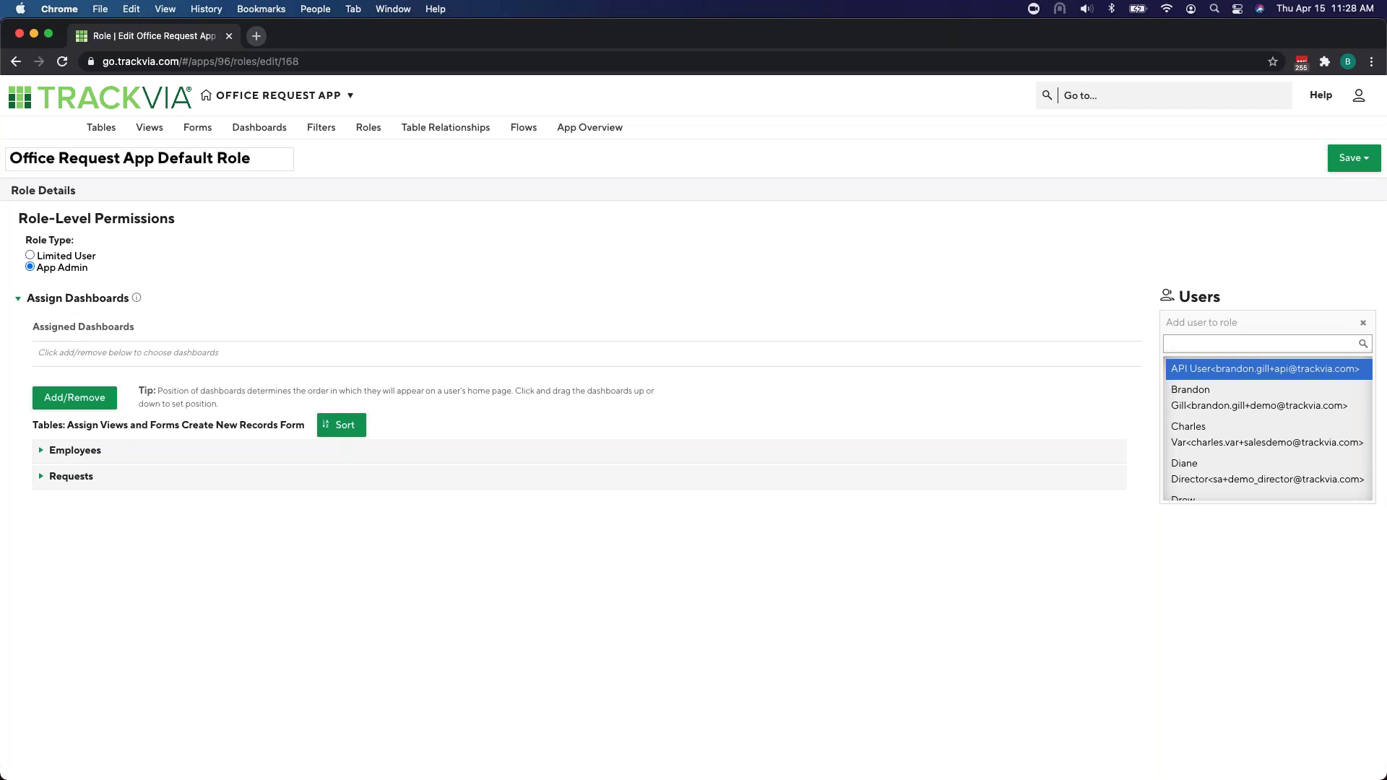
{"action": "left_click", "coordinate": [1263, 397]}
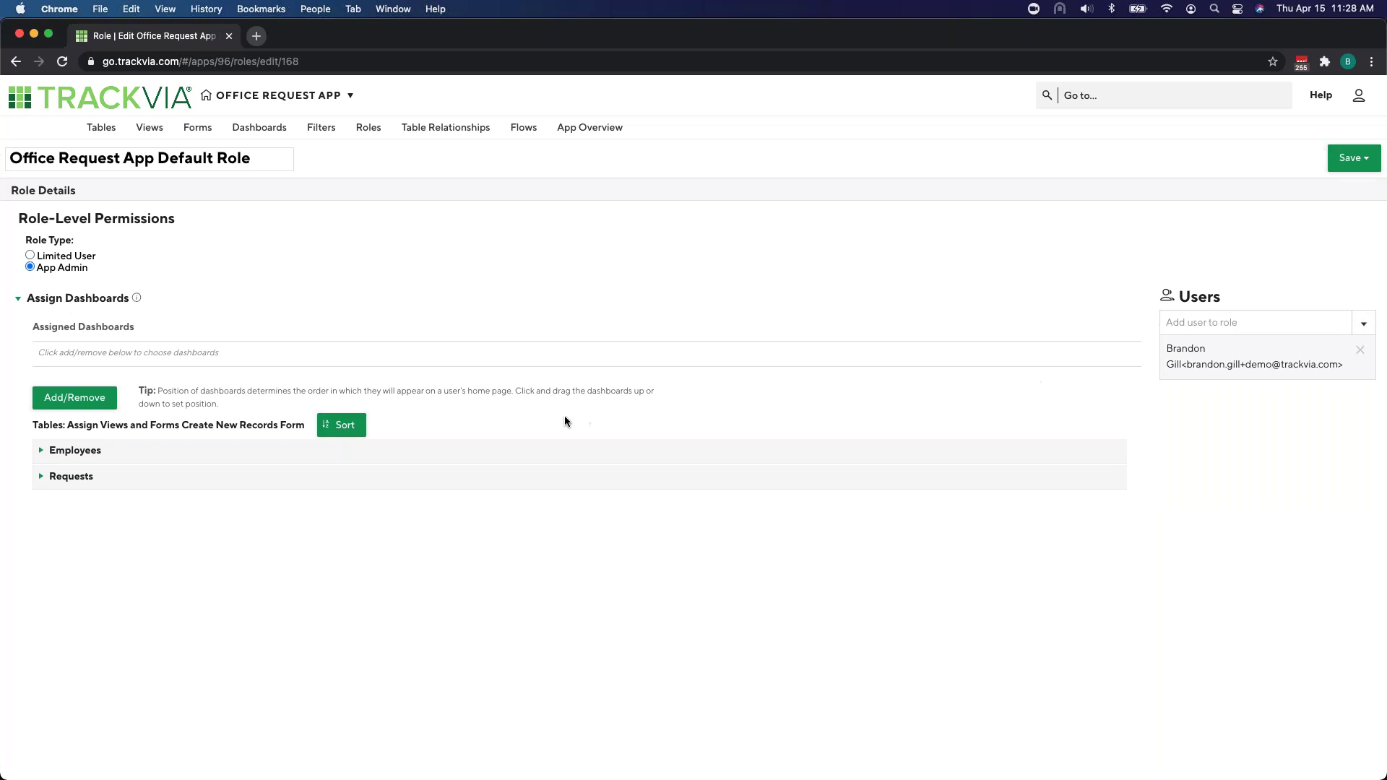
{"action": "left_click", "coordinate": [95, 404]}
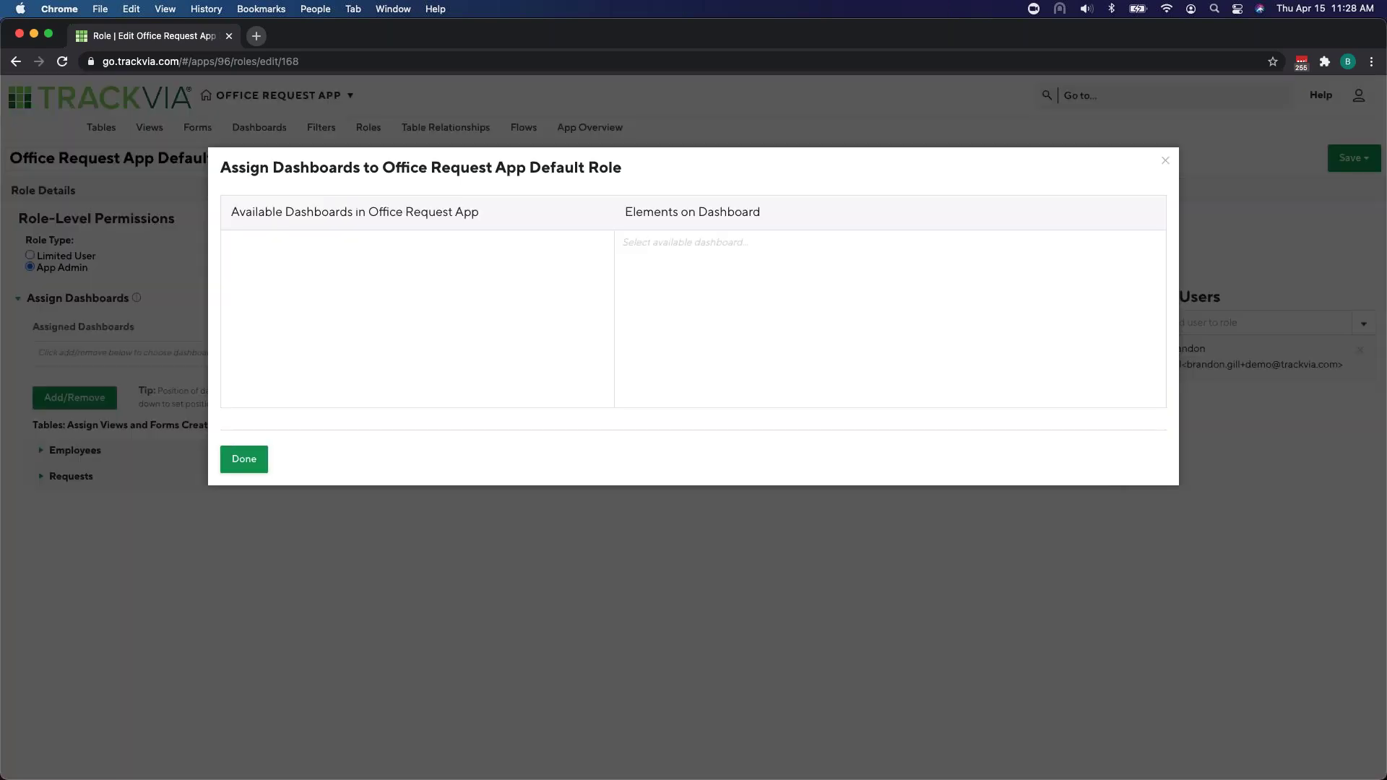
{"action": "left_click", "coordinate": [245, 458]}
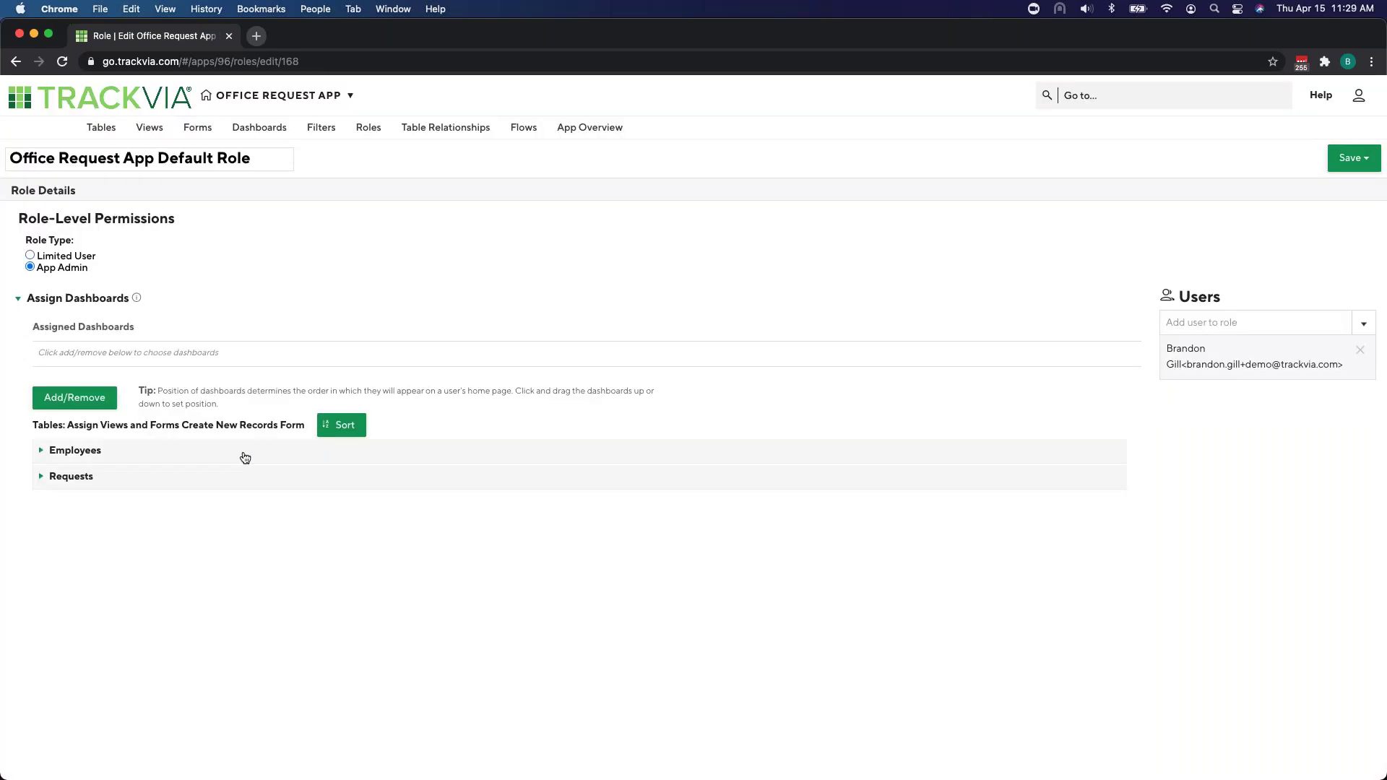
Step: Set the role to create new Employees records using the New Employee form
{"action": "left_click", "coordinate": [76, 452]}
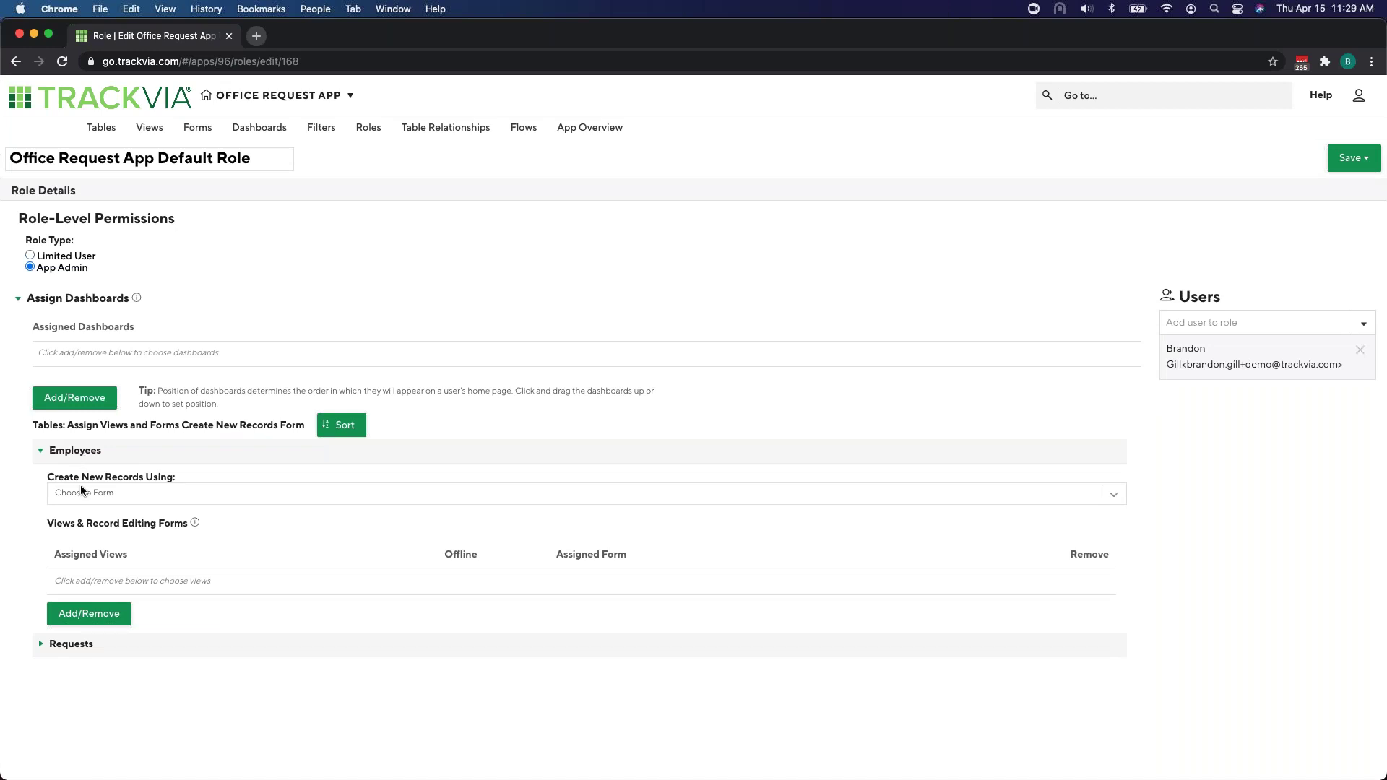
{"action": "left_click", "coordinate": [185, 492]}
{"action": "left_click", "coordinate": [189, 542]}
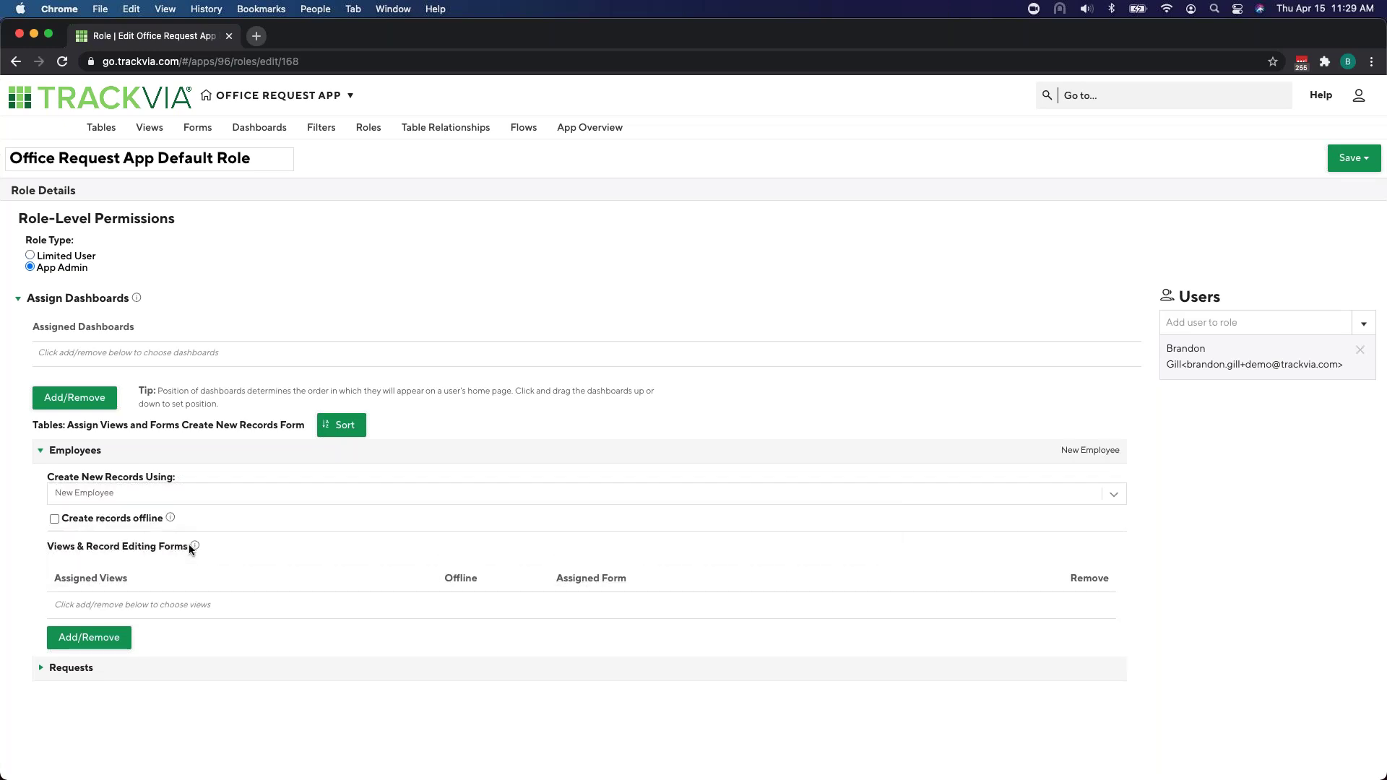
Step: Assign the Default View of Employees to the role, with Employee Summary as its record editing form
{"action": "left_click", "coordinate": [89, 637]}
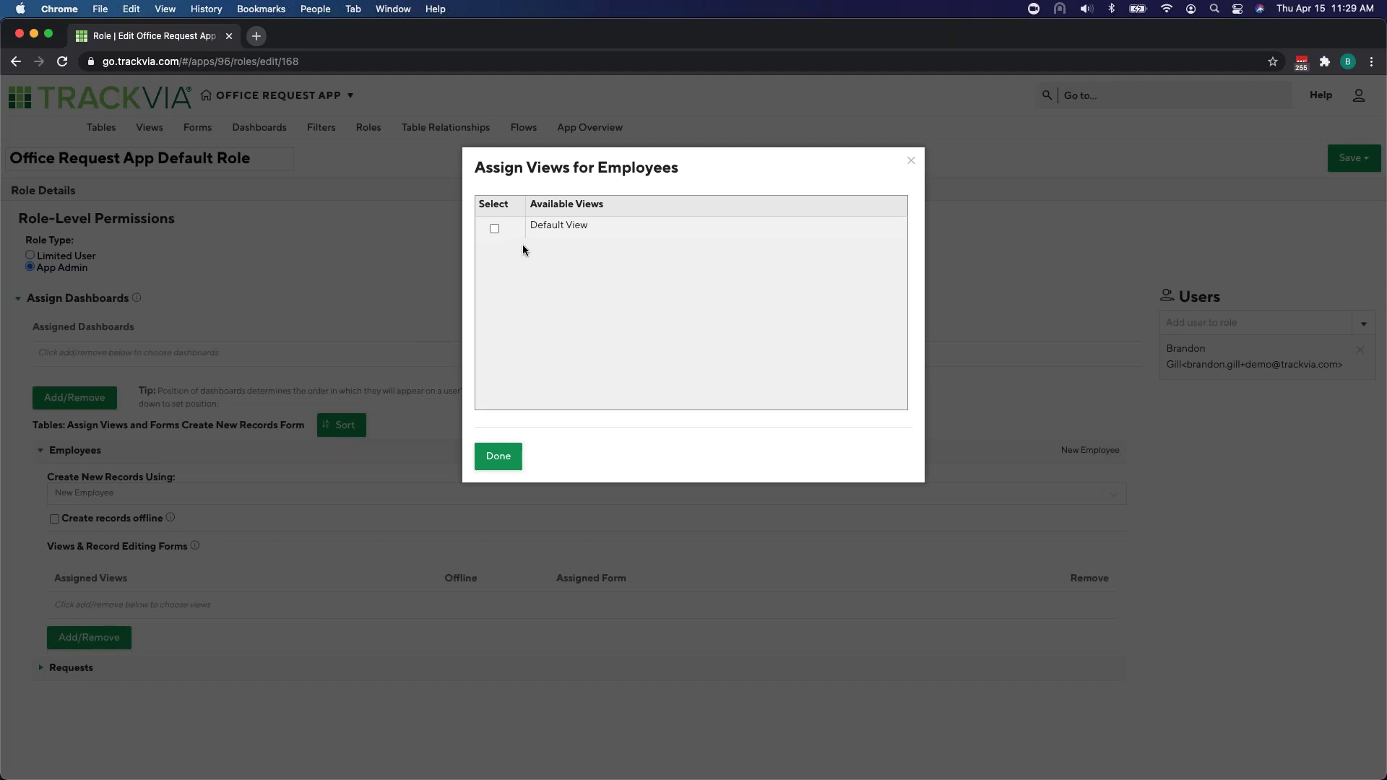
{"action": "left_click", "coordinate": [495, 228]}
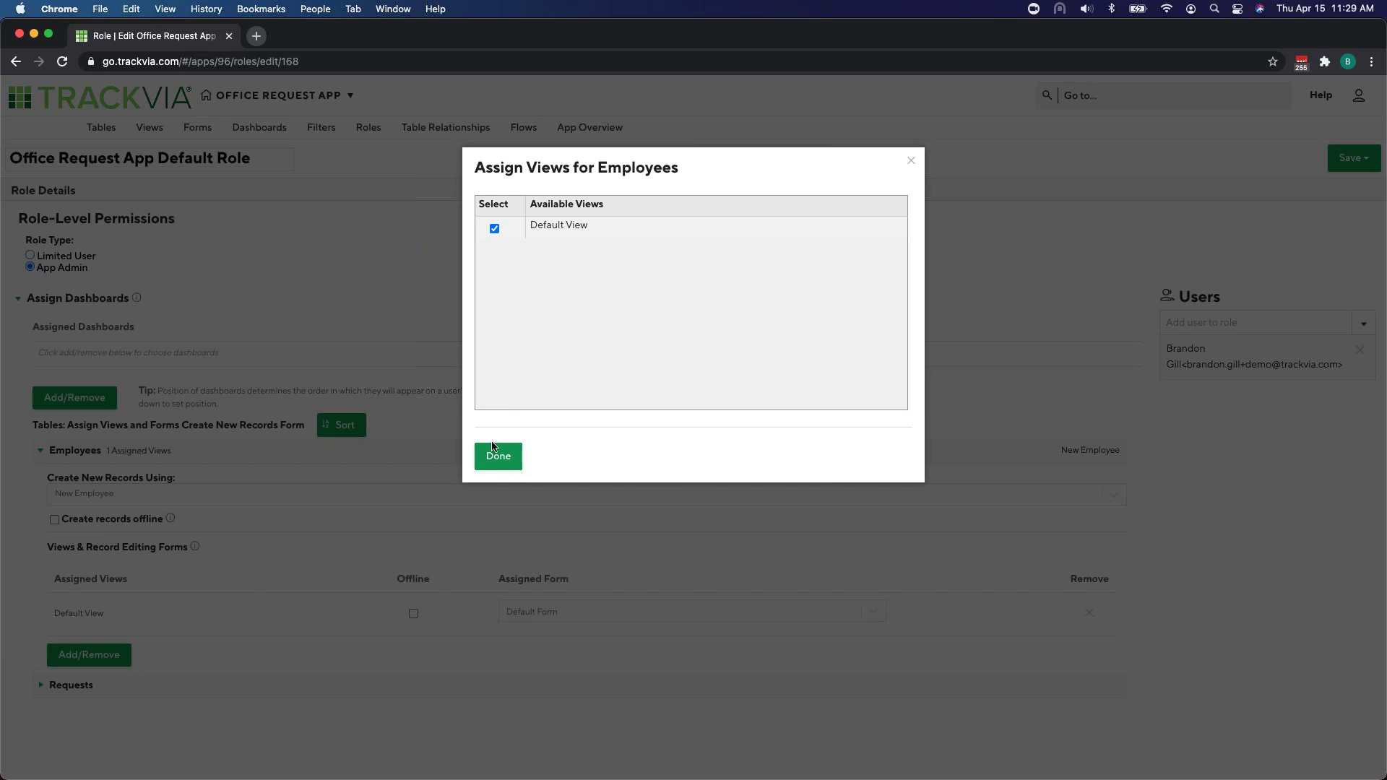
{"action": "left_click", "coordinate": [498, 456]}
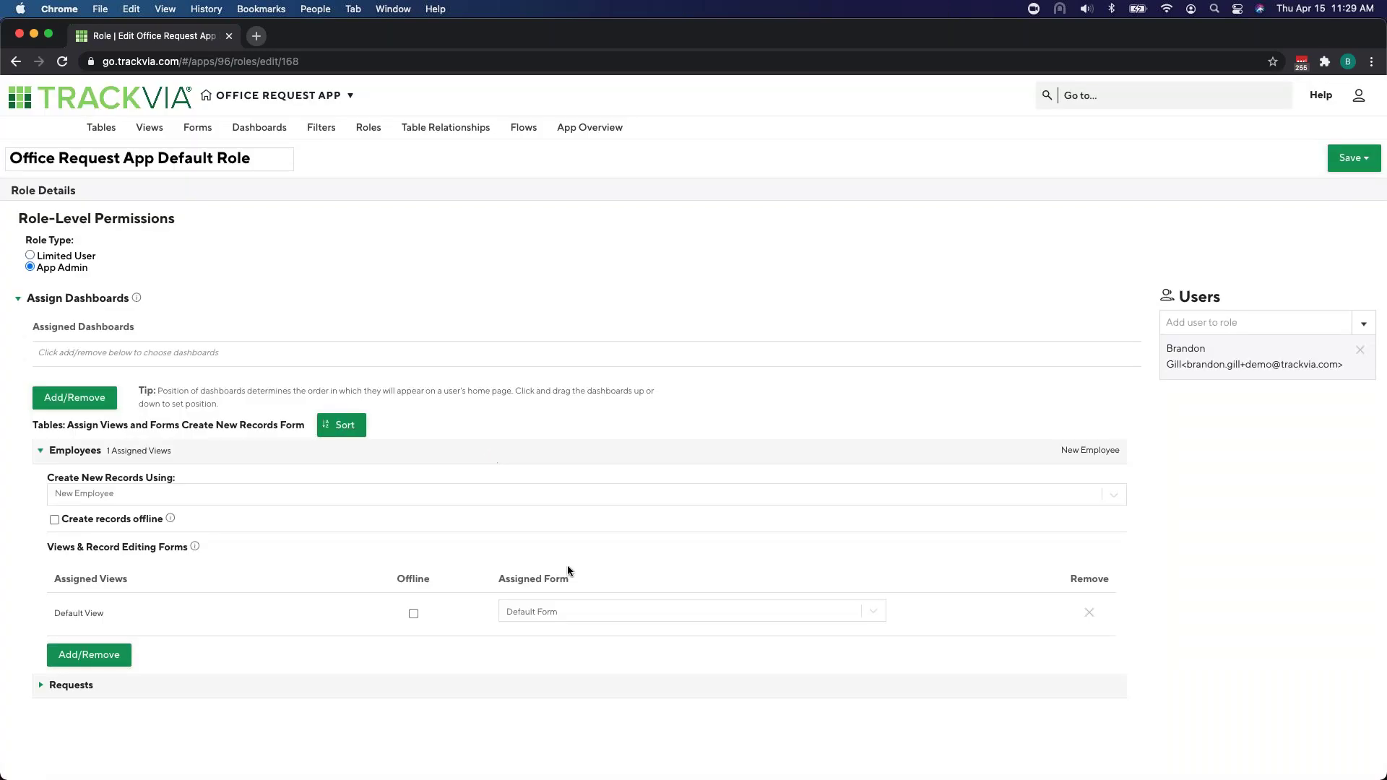
{"action": "left_click", "coordinate": [575, 613]}
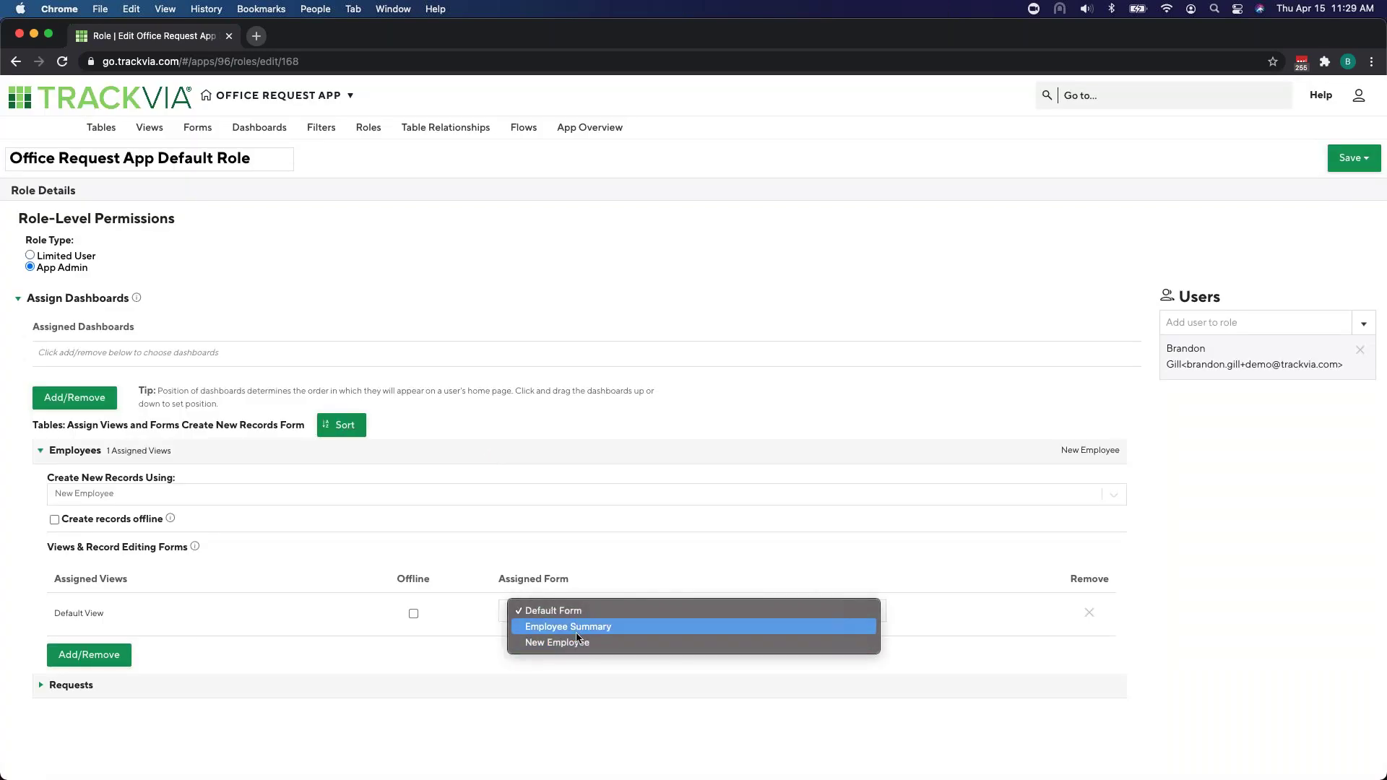
{"action": "left_click", "coordinate": [578, 626]}
Step: Set the role to create new Requests records using the New Request form
{"action": "scroll", "coordinate": [198, 630], "scroll_direction": "down", "scroll_amount": 1}
{"action": "left_click", "coordinate": [189, 654]}
{"action": "scroll", "coordinate": [229, 553], "scroll_direction": "down", "scroll_amount": 3}
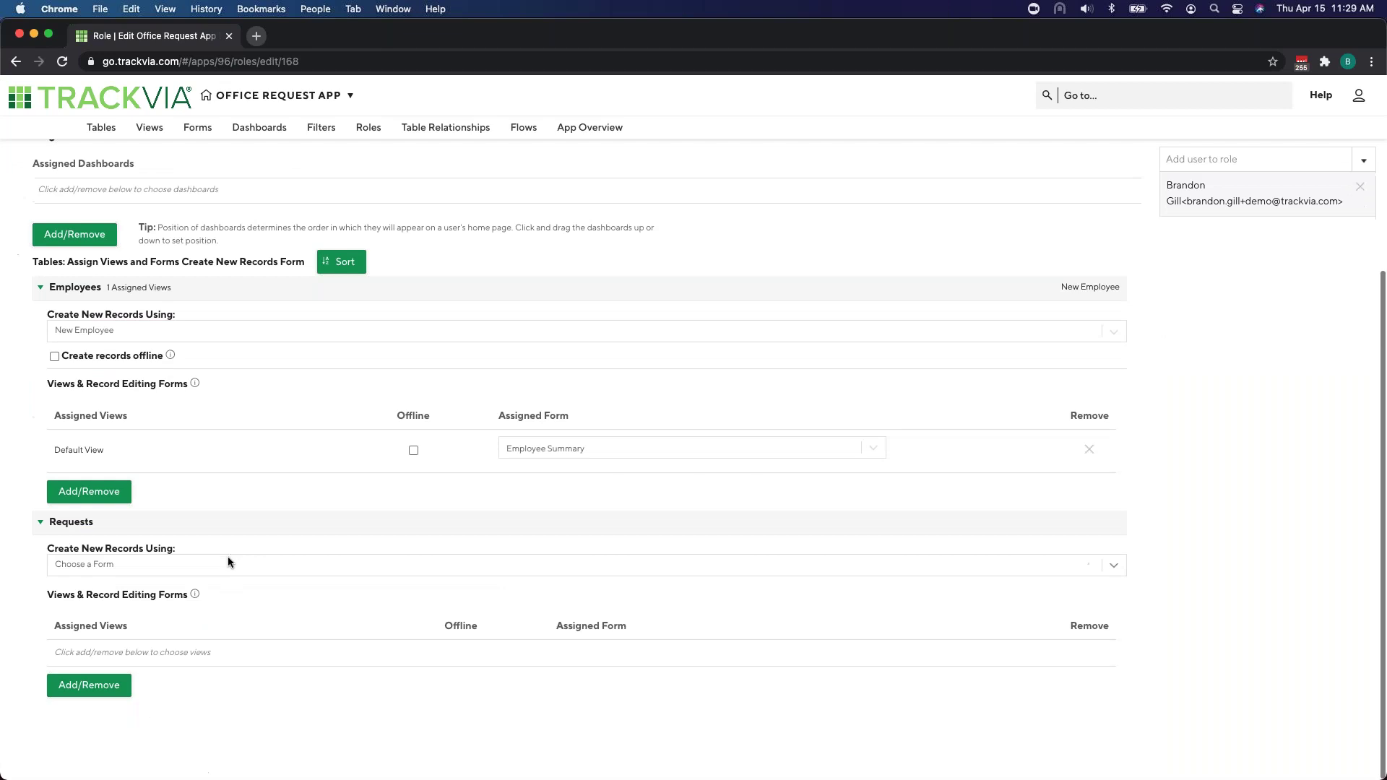
{"action": "left_click", "coordinate": [227, 558]}
{"action": "left_click", "coordinate": [227, 592]}
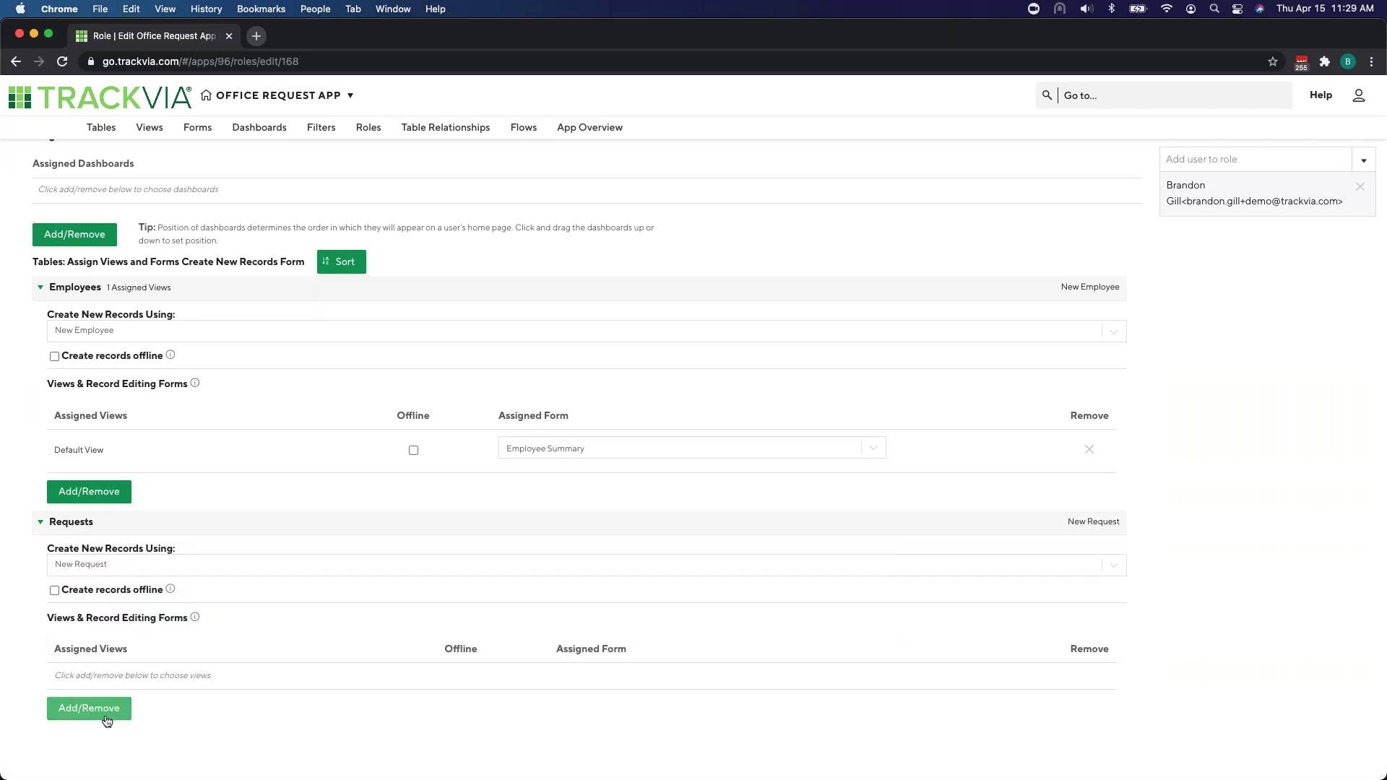
Step: Assign the Default View of Requests to the role with Request Approval as its record editing form, and save the role
{"action": "left_click", "coordinate": [110, 707]}
{"action": "left_click", "coordinate": [494, 229]}
{"action": "left_click", "coordinate": [498, 456]}
{"action": "left_click", "coordinate": [582, 682]}
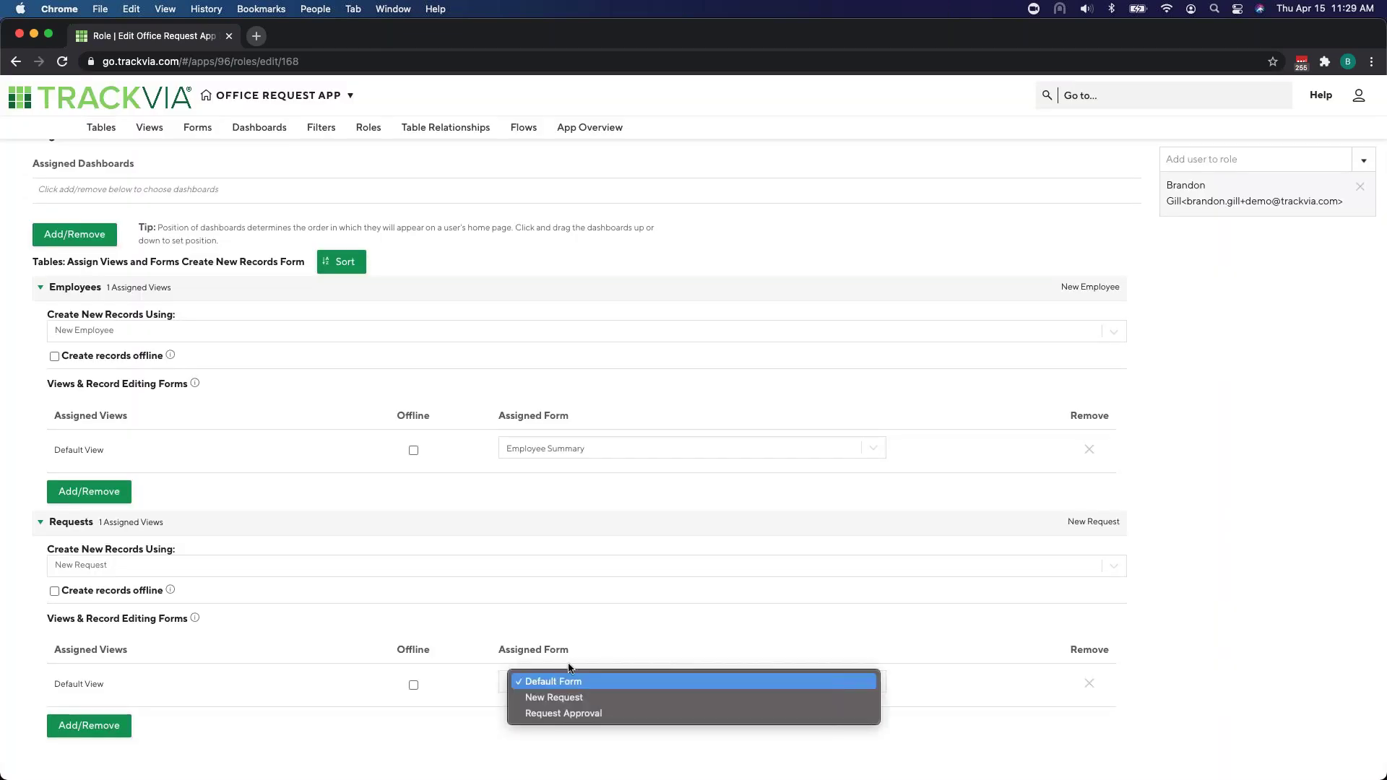
{"action": "left_click", "coordinate": [588, 712]}
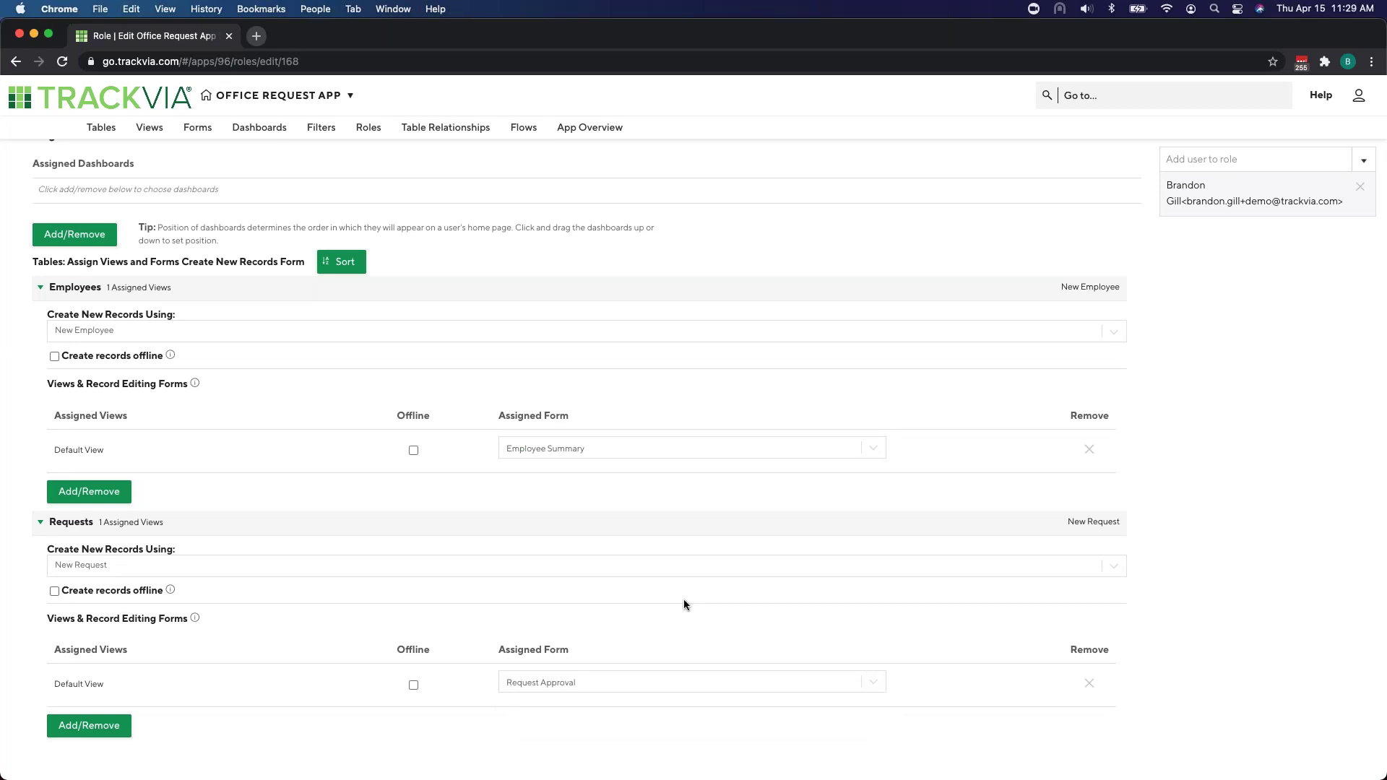
{"action": "scroll", "coordinate": [686, 602], "scroll_direction": "up", "scroll_amount": 3}
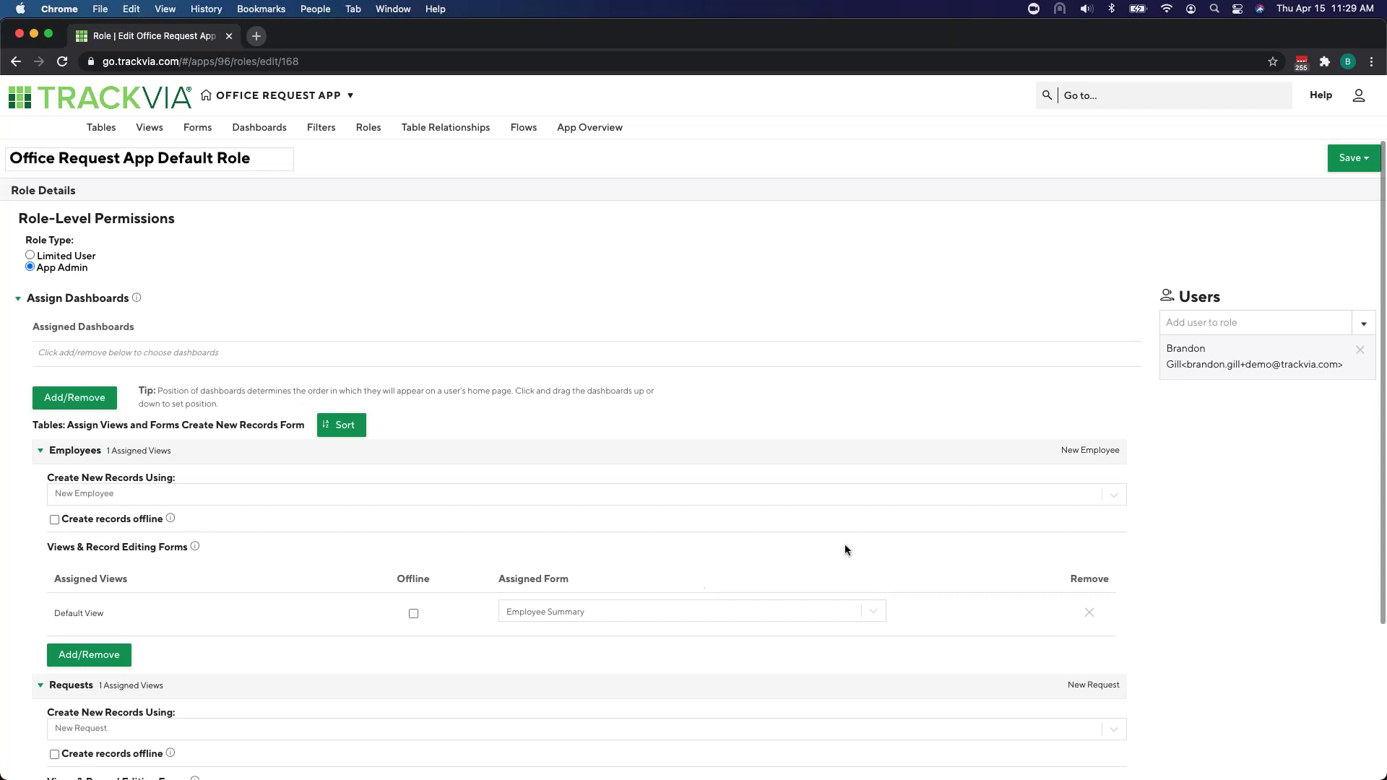
{"action": "left_click", "coordinate": [1350, 160]}
{"action": "left_click", "coordinate": [1328, 182]}
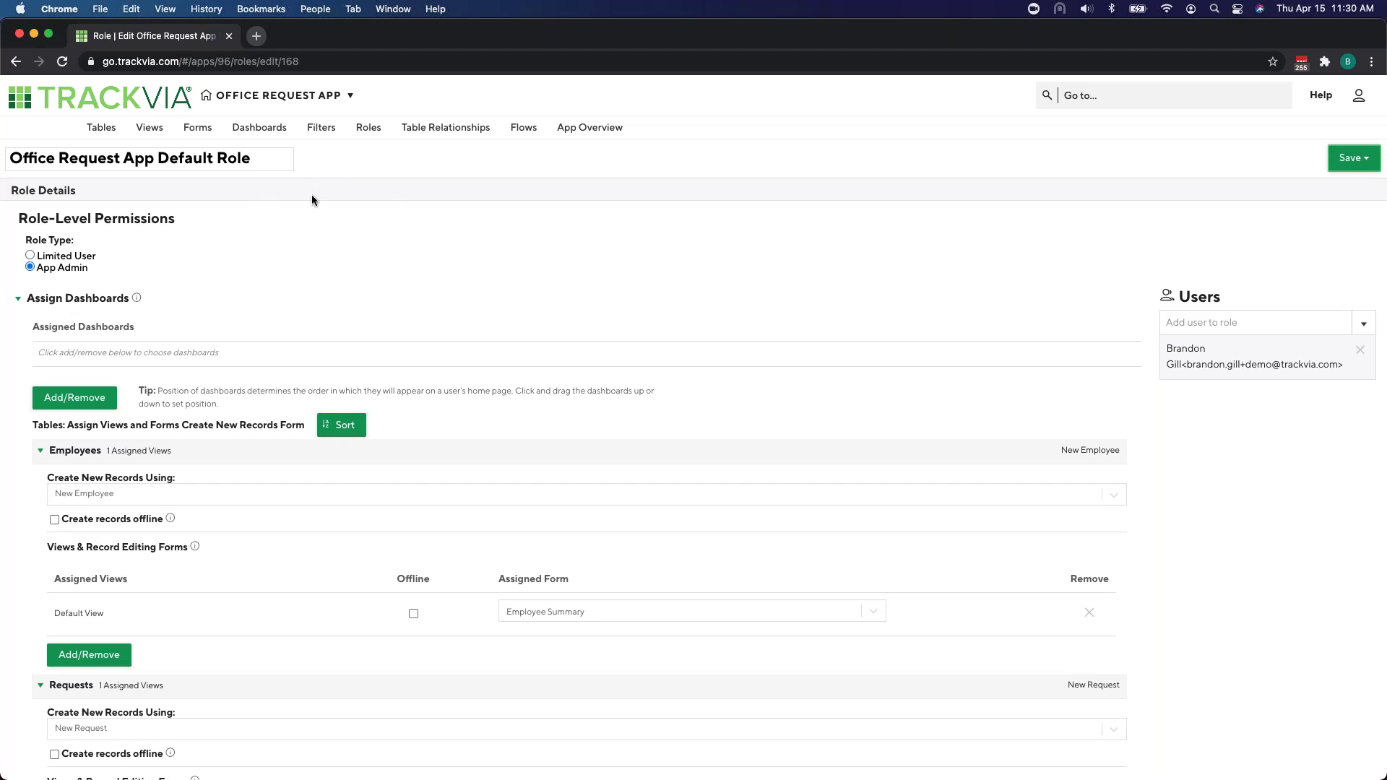
Step: Create a new flow named "New Request"
{"action": "left_click", "coordinate": [523, 132]}
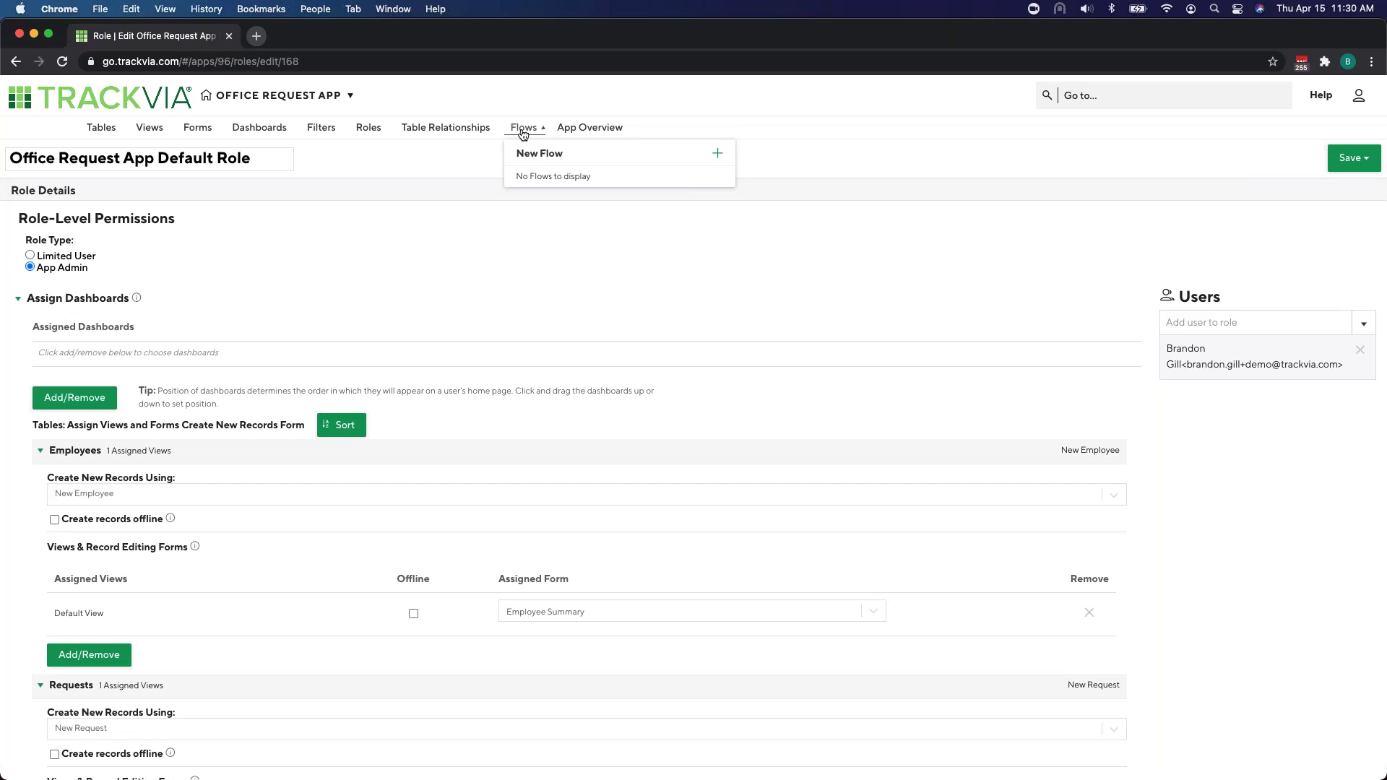
{"action": "left_click", "coordinate": [717, 153]}
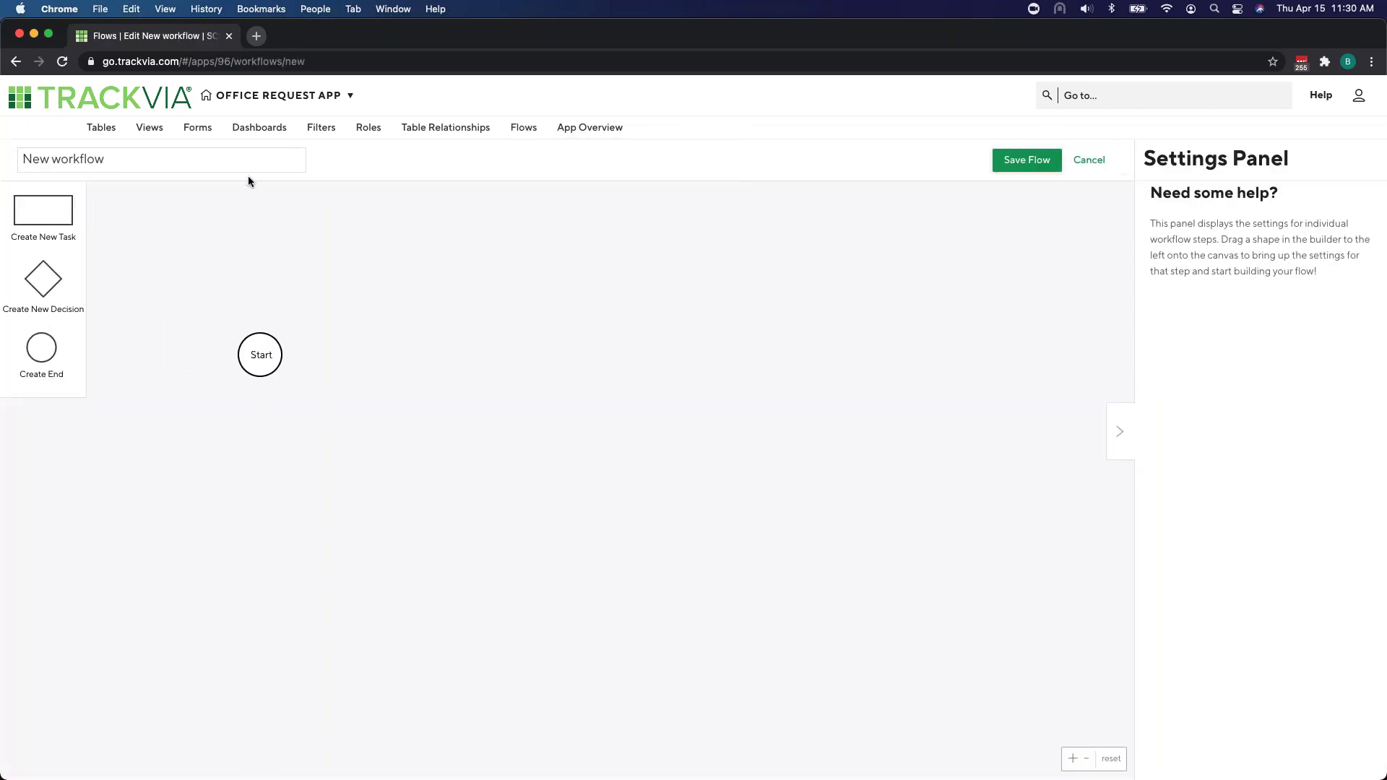
{"action": "left_click", "coordinate": [173, 159]}
{"action": "type", "text": "New Request"}
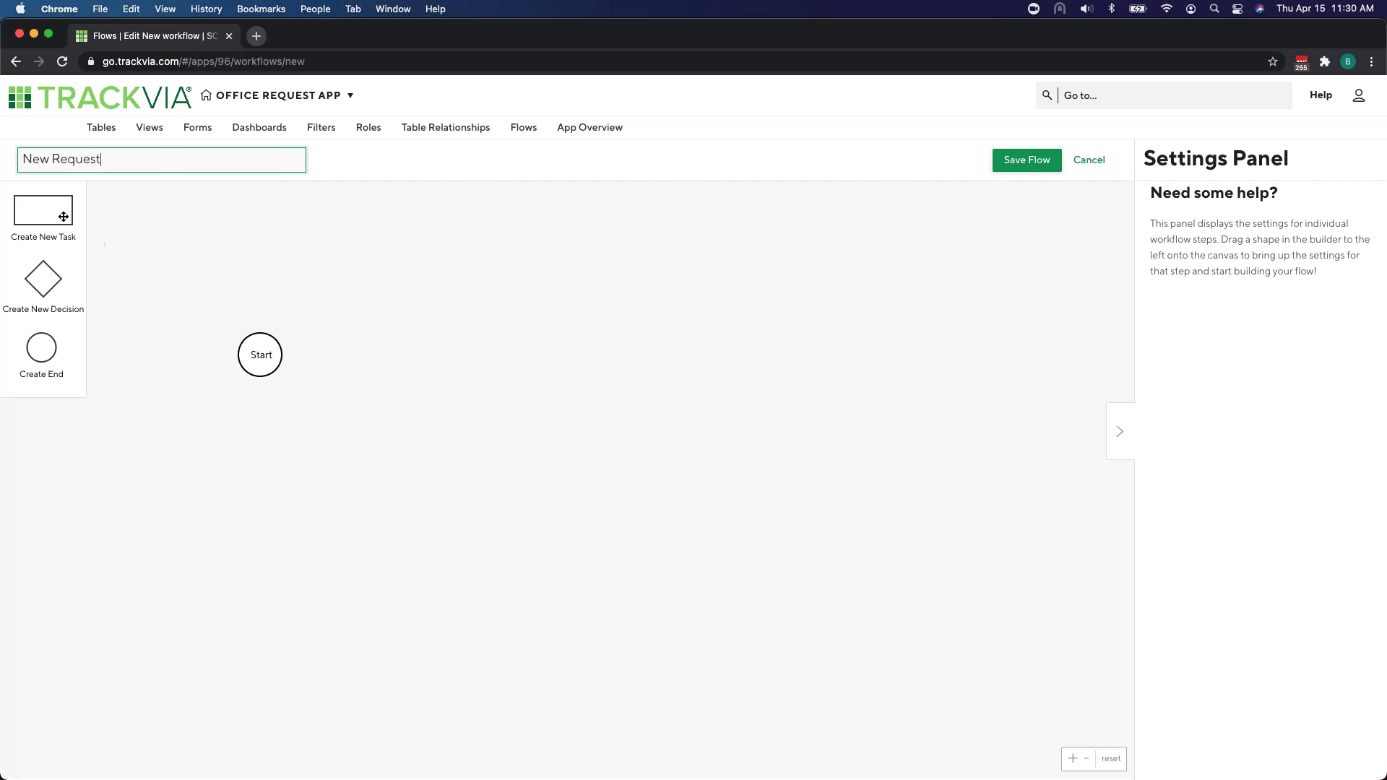
Step: Add a new task beside Start in the flow and connect Start to it
{"action": "left_click_drag", "start_coordinate": [47, 213], "coordinate": [437, 318]}
{"action": "left_click", "coordinate": [248, 350]}
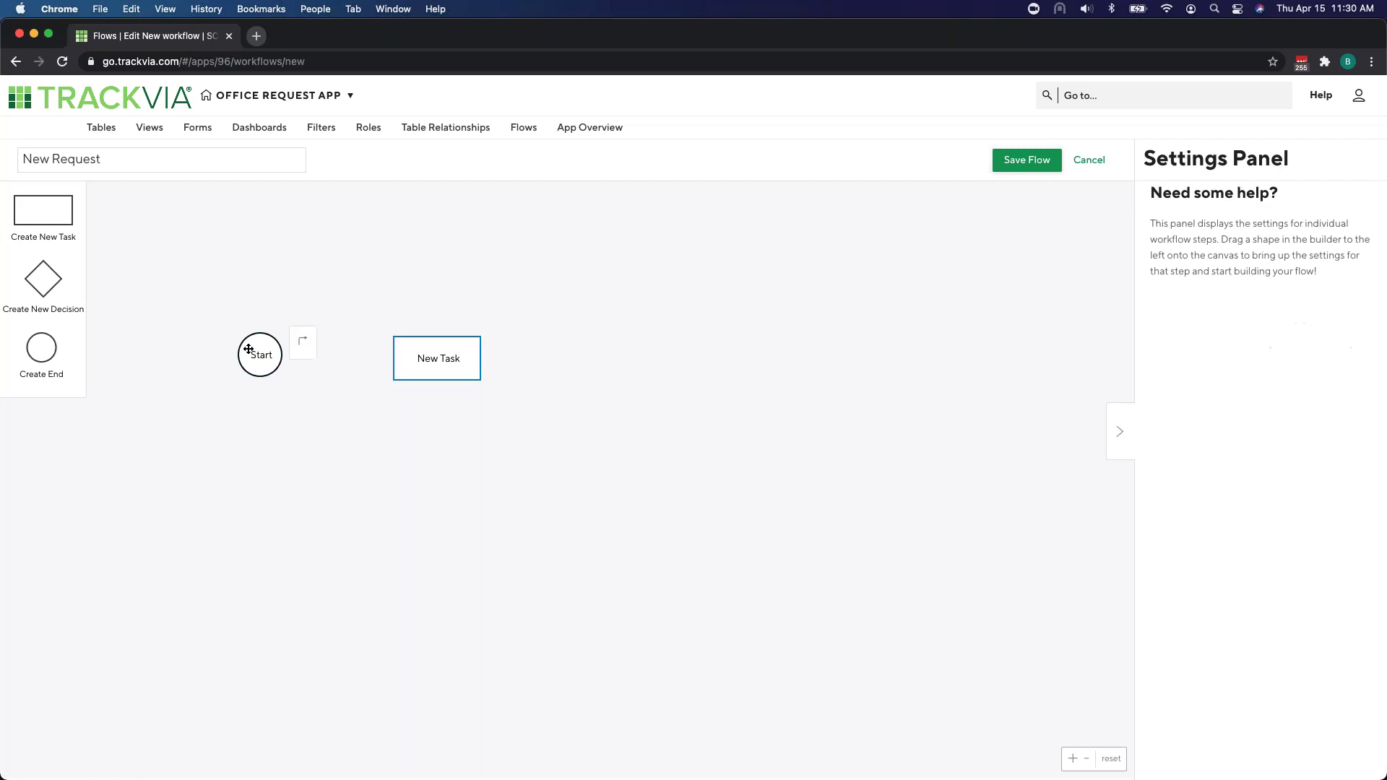
{"action": "left_click_drag", "start_coordinate": [305, 345], "coordinate": [421, 358]}
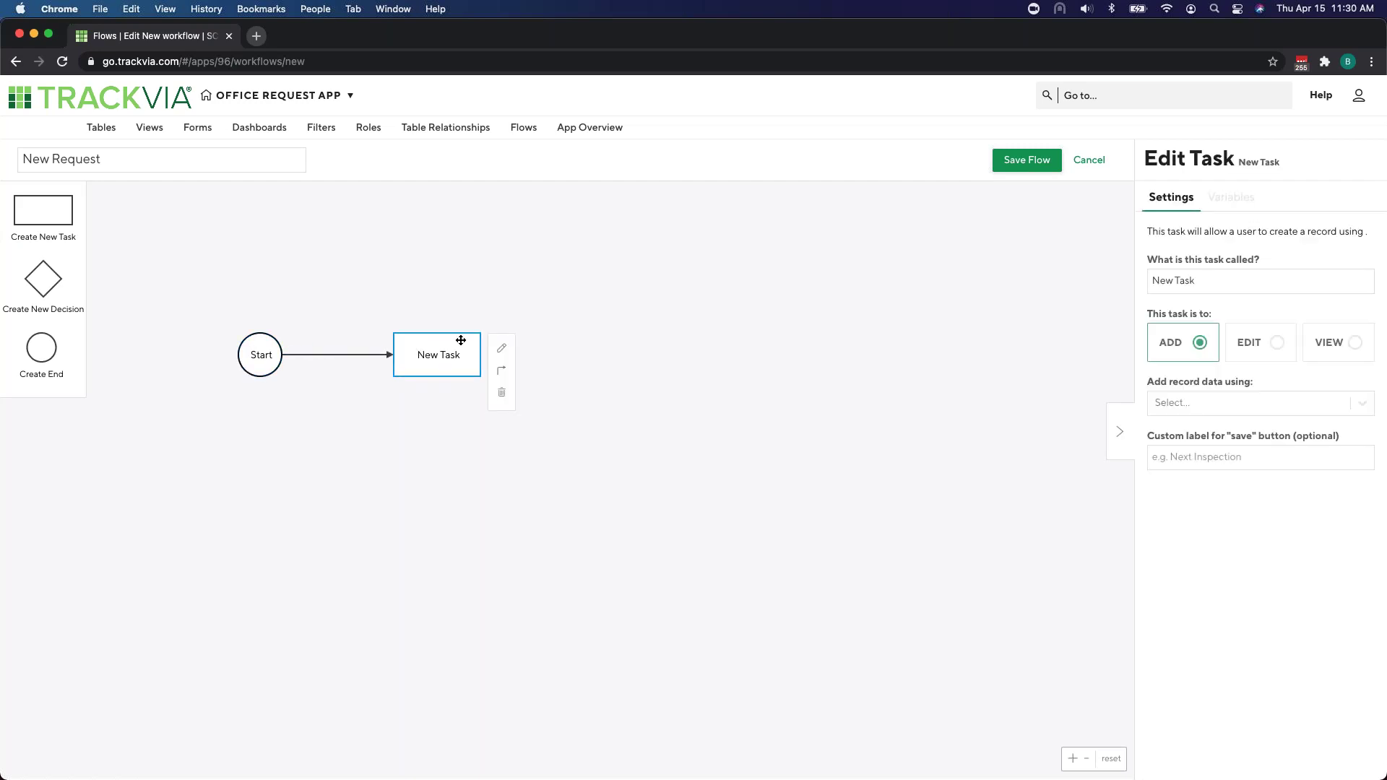
Step: Name the task "Add a new request" and have it add record data using the New Request form
{"action": "left_click", "coordinate": [1195, 280]}
{"action": "key", "text": "super+a"}
{"action": "type", "text": "Add a new request"}
{"action": "left_click", "coordinate": [1259, 397]}
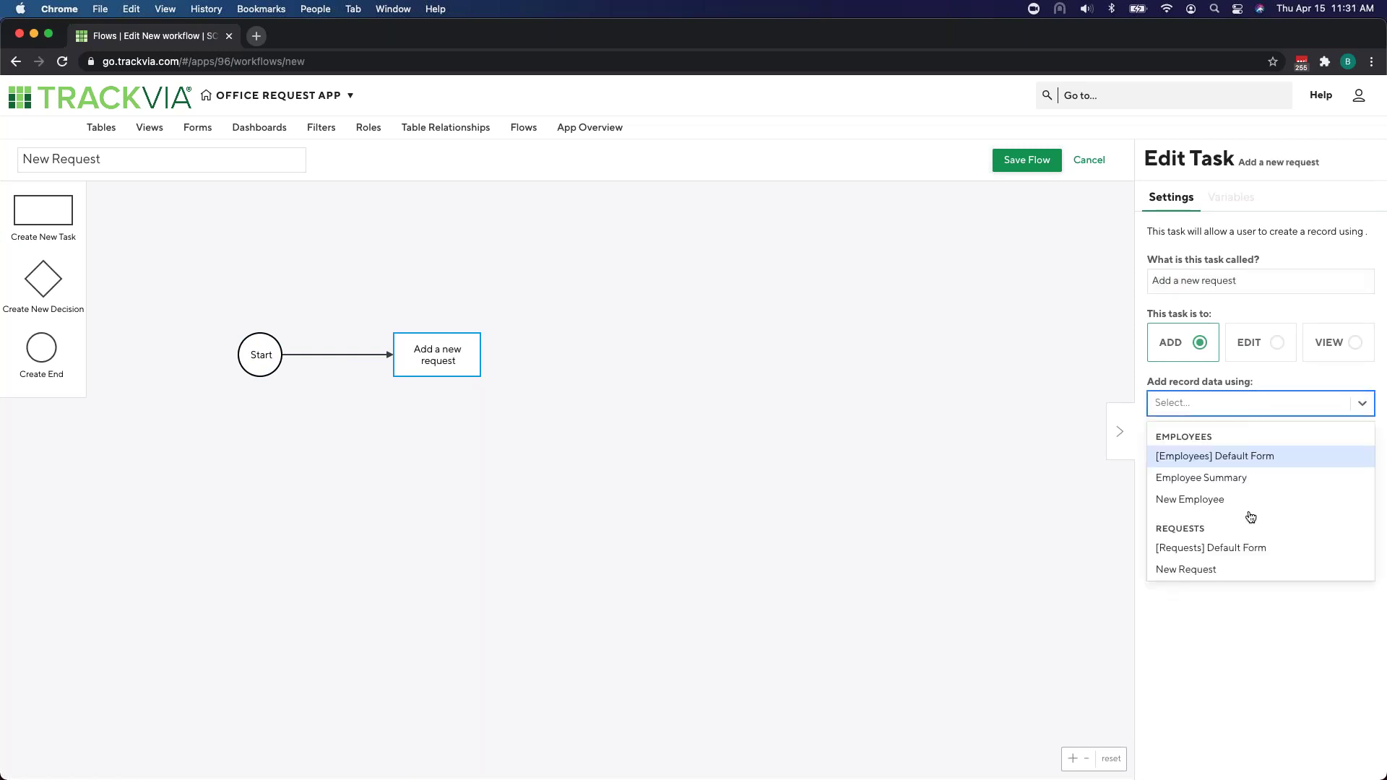
{"action": "left_click", "coordinate": [1192, 566]}
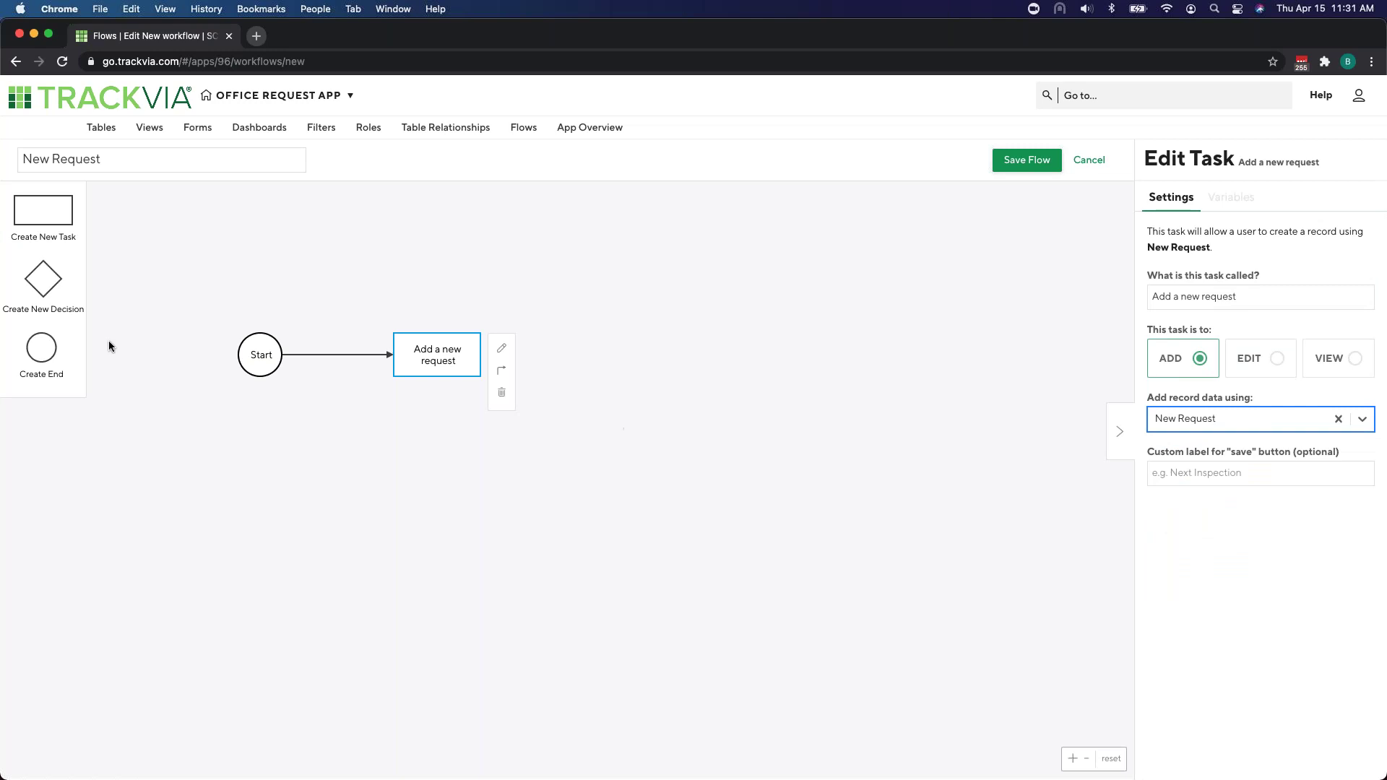
Step: Add an End beyond the "Add a new request" task, connect the task to it and save the flow
{"action": "left_click_drag", "start_coordinate": [41, 347], "coordinate": [647, 354]}
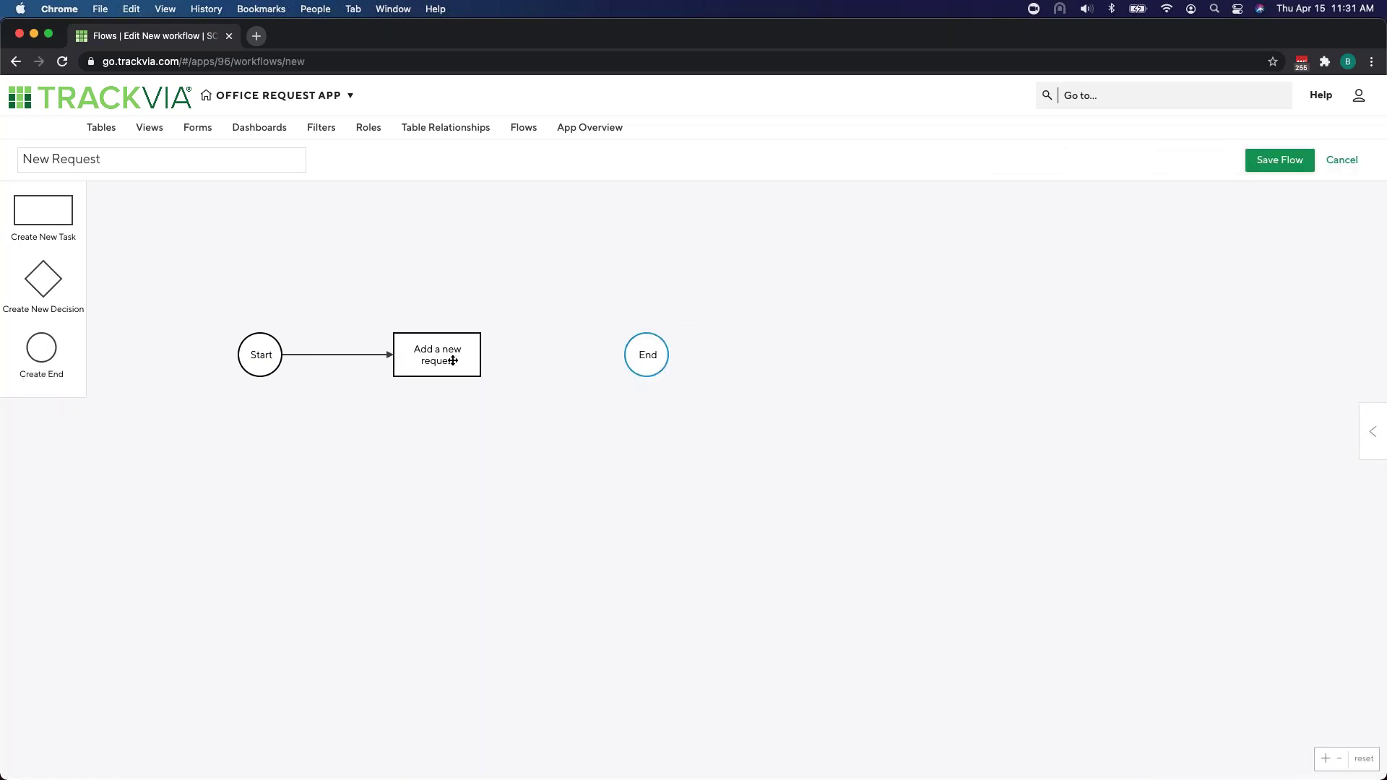
{"action": "left_click_drag", "start_coordinate": [503, 373], "coordinate": [650, 355]}
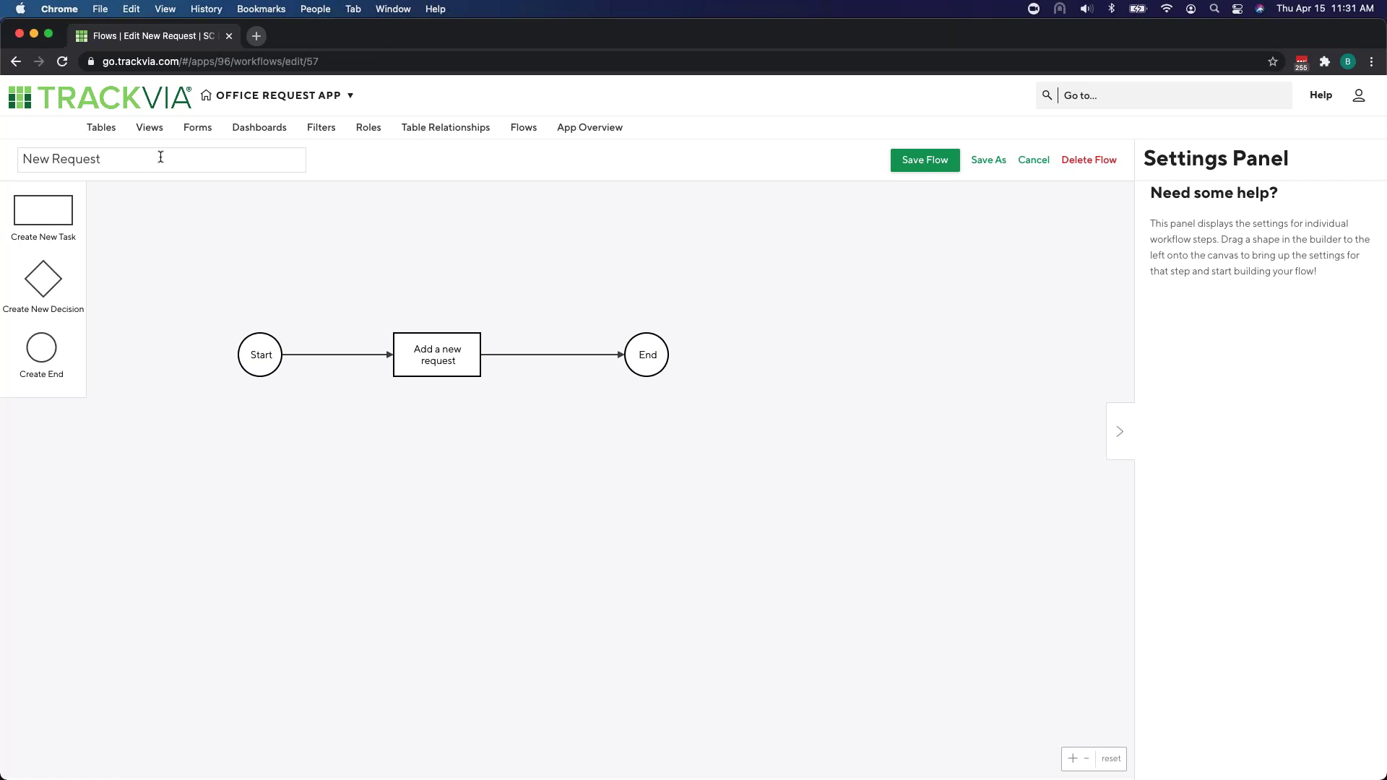
Step: Create a new dashboard named "Employee Request", correcting the misspelled name
{"action": "left_click", "coordinate": [259, 127]}
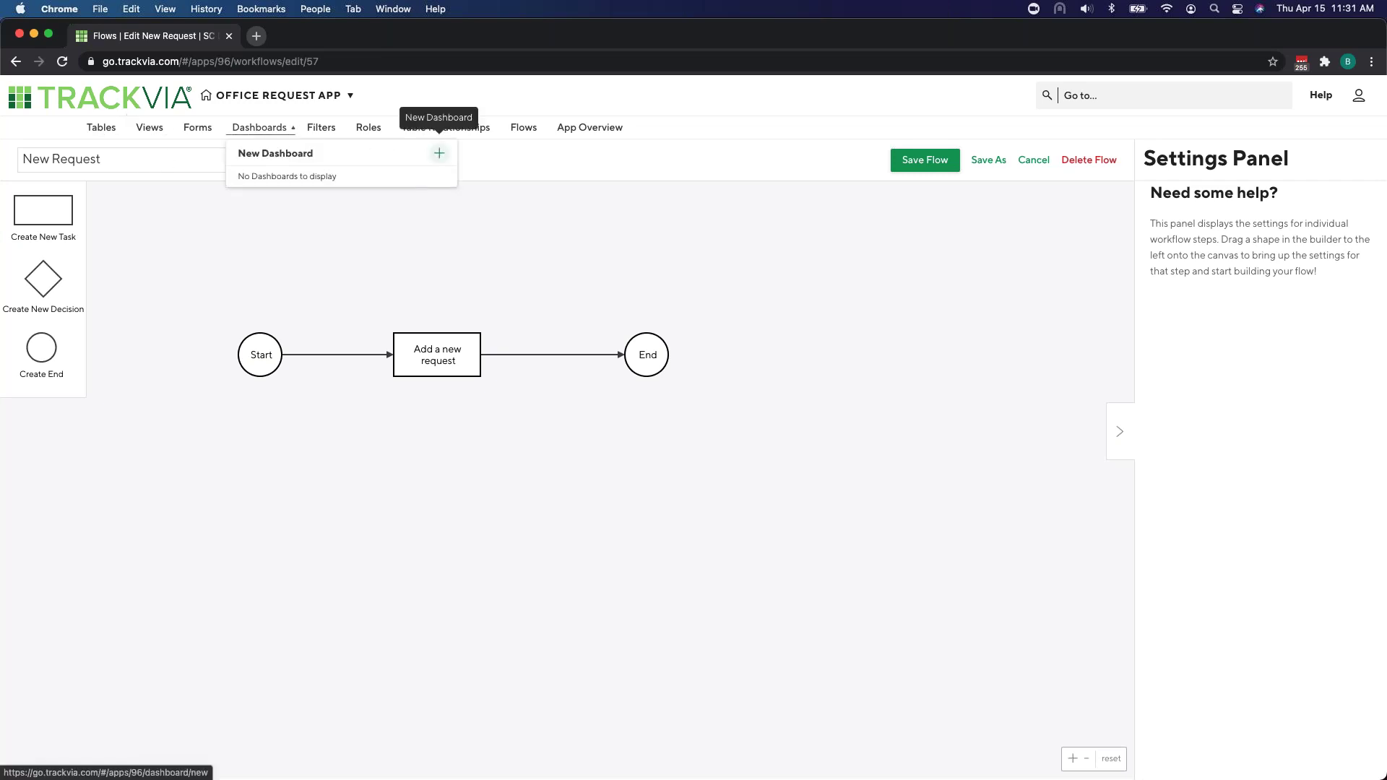
{"action": "left_click", "coordinate": [439, 153]}
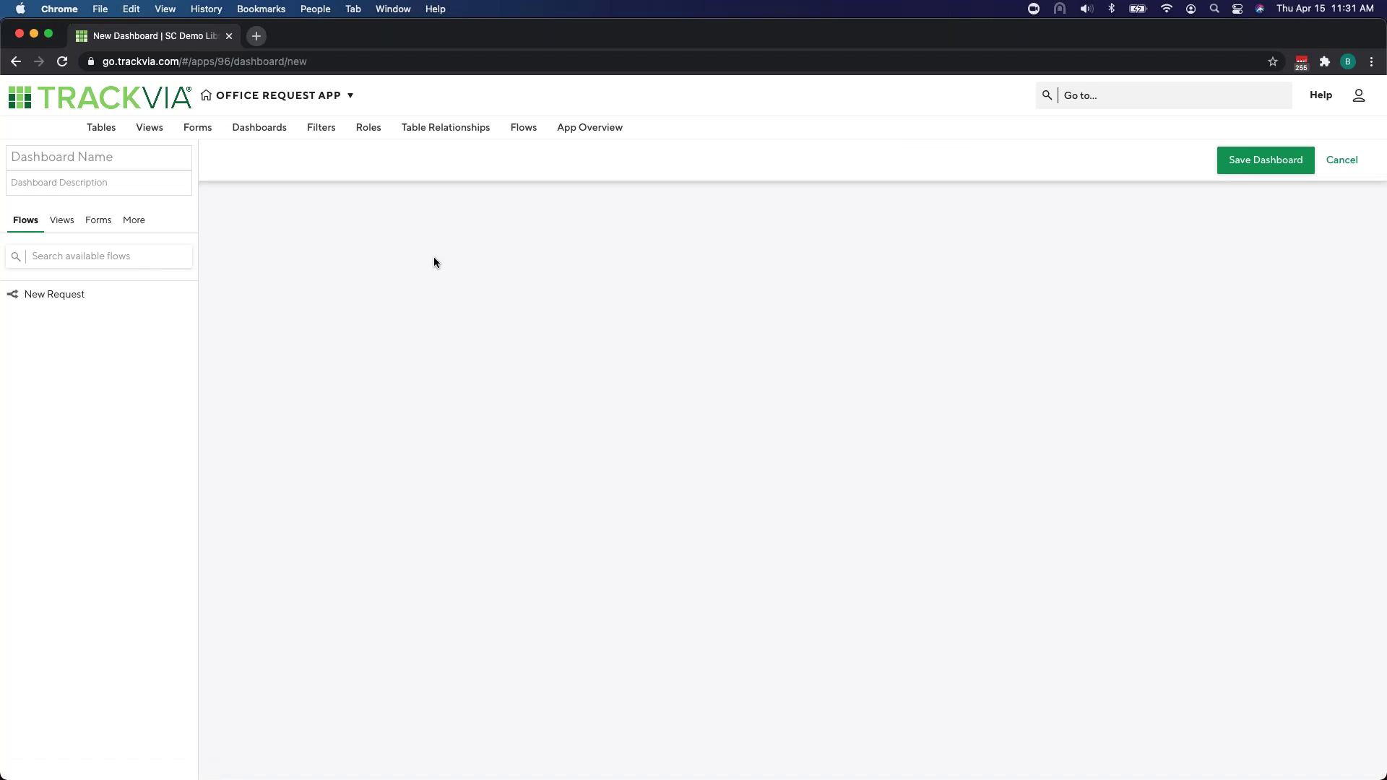
{"action": "left_click", "coordinate": [160, 159]}
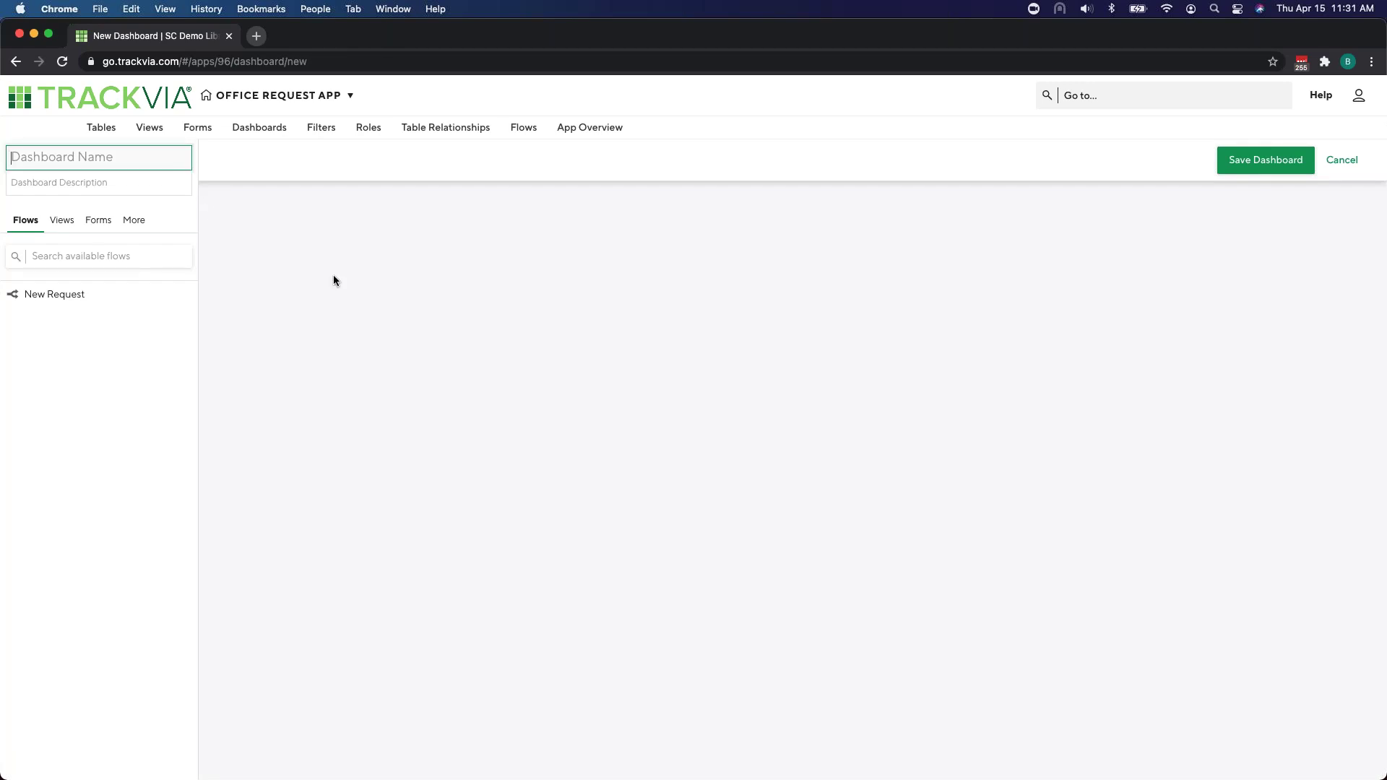
{"action": "type", "text": "EEmployee Request"}
{"action": "right_click", "coordinate": [48, 163]}
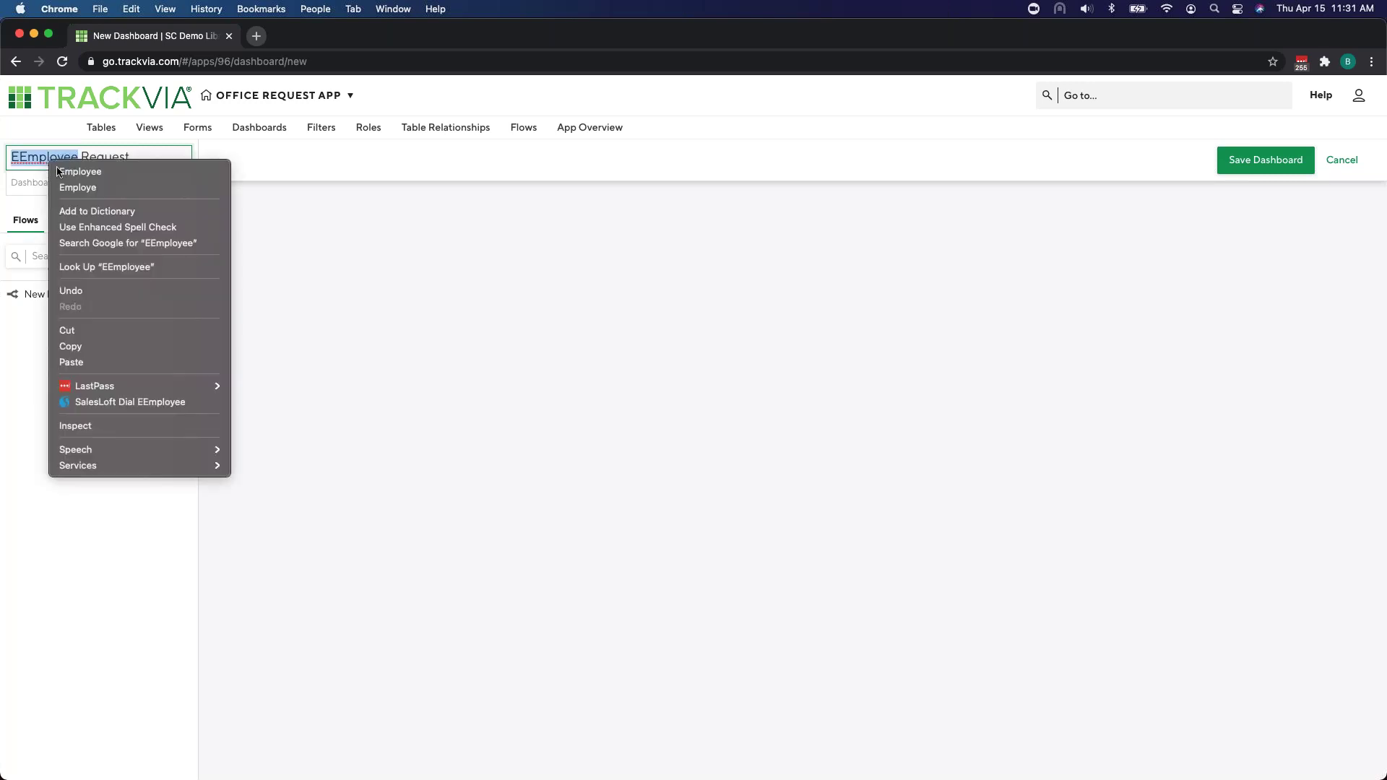
{"action": "left_click", "coordinate": [72, 169]}
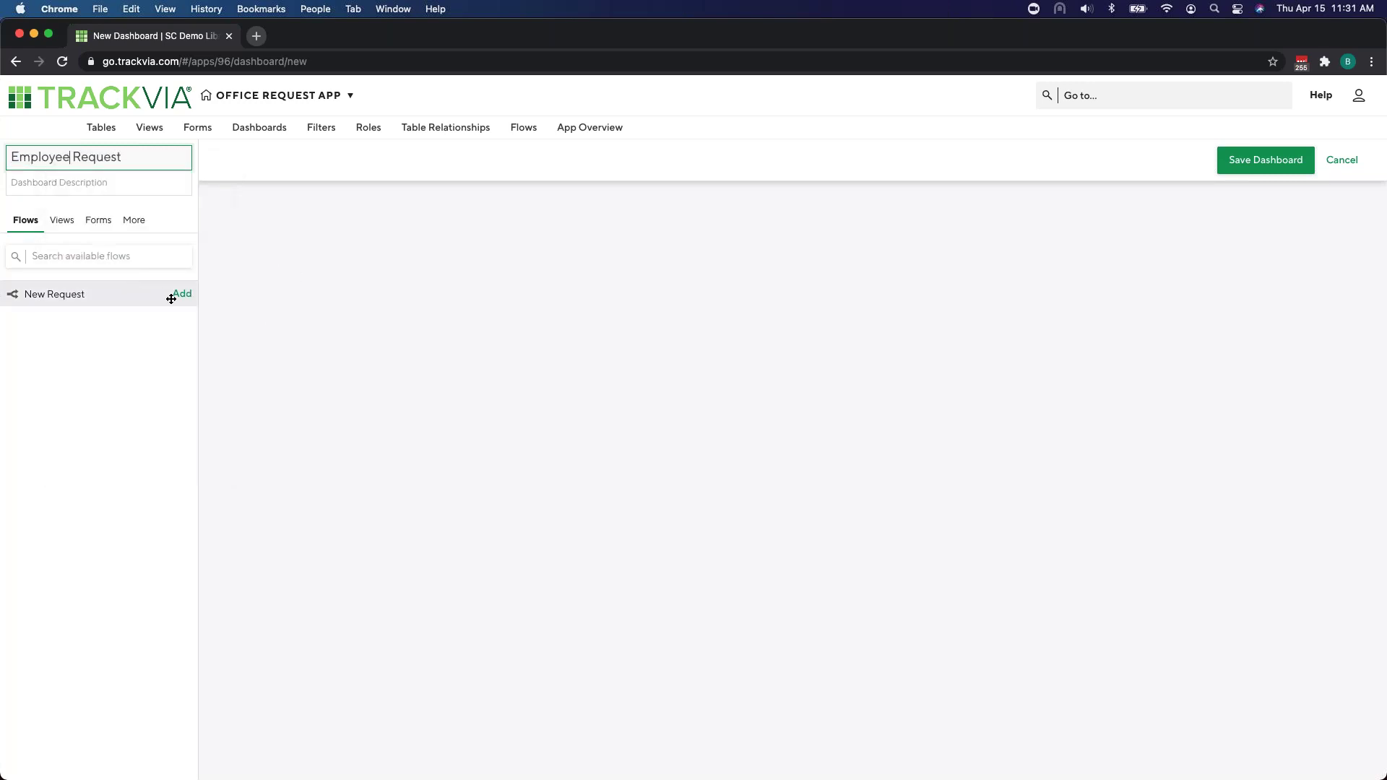
Step: Add the New Request flow to the dashboard, enlarge its tile to a large square and save the dashboard
{"action": "left_click", "coordinate": [172, 298]}
{"action": "left_click_drag", "start_coordinate": [485, 278], "coordinate": [488, 473]}
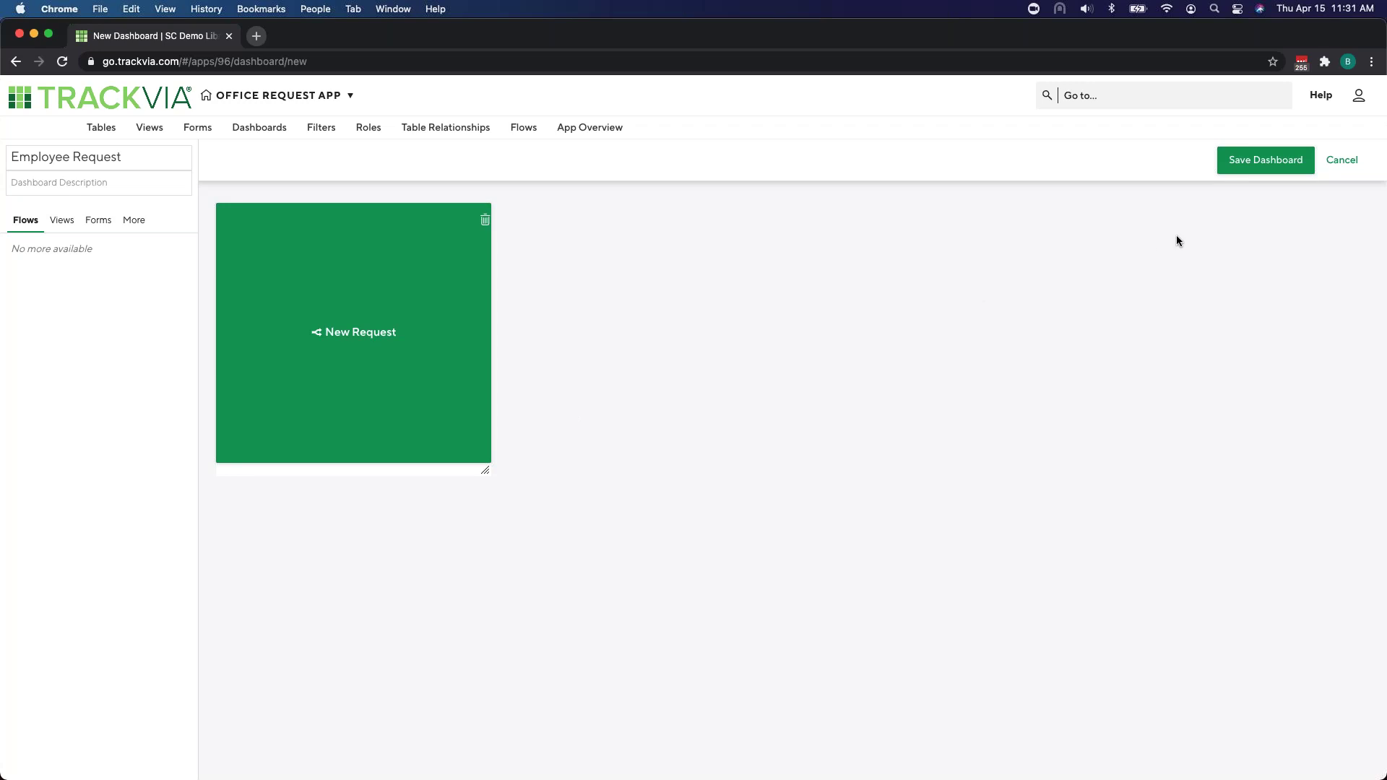
{"action": "left_click", "coordinate": [1242, 168]}
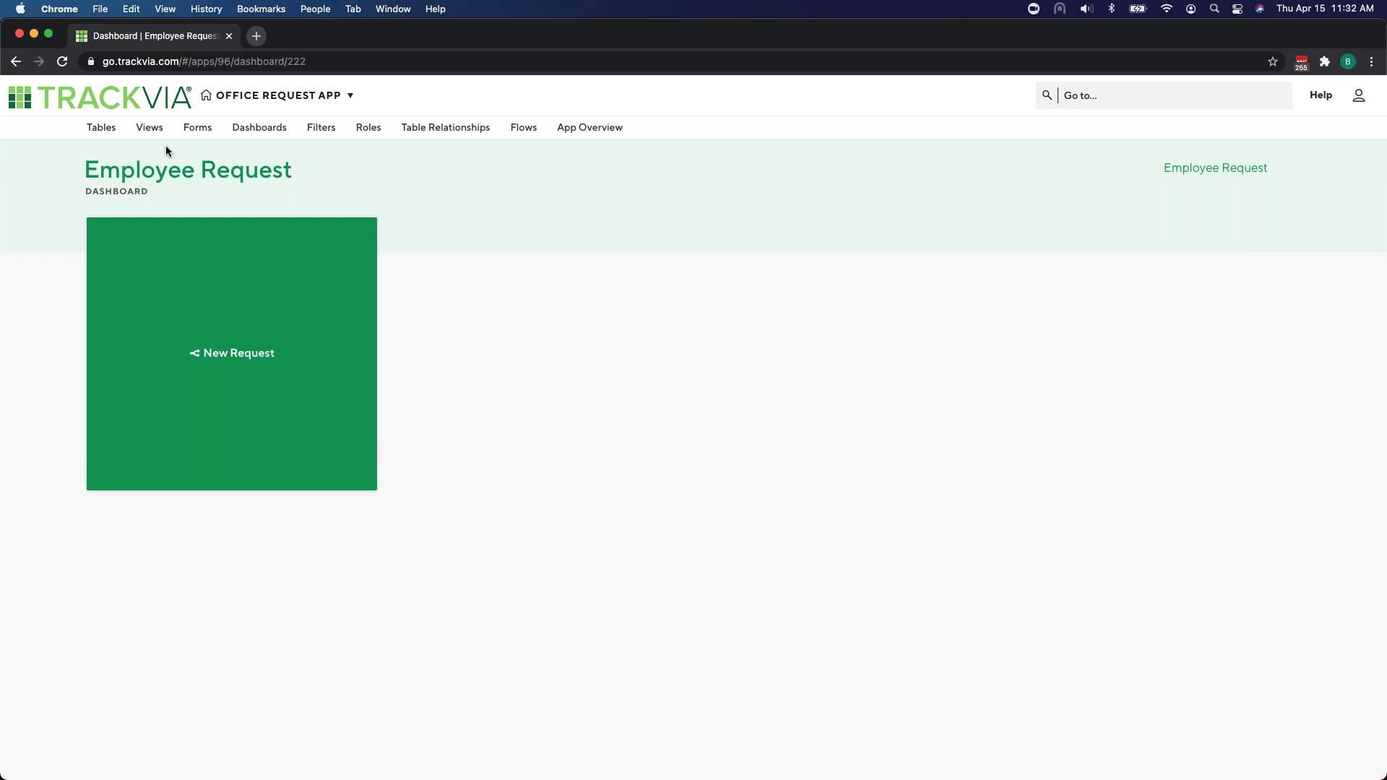
Step: Start a new view of the Requests table and remove the Last User, Created By User, Updated and Created fields
{"action": "left_click", "coordinate": [151, 130]}
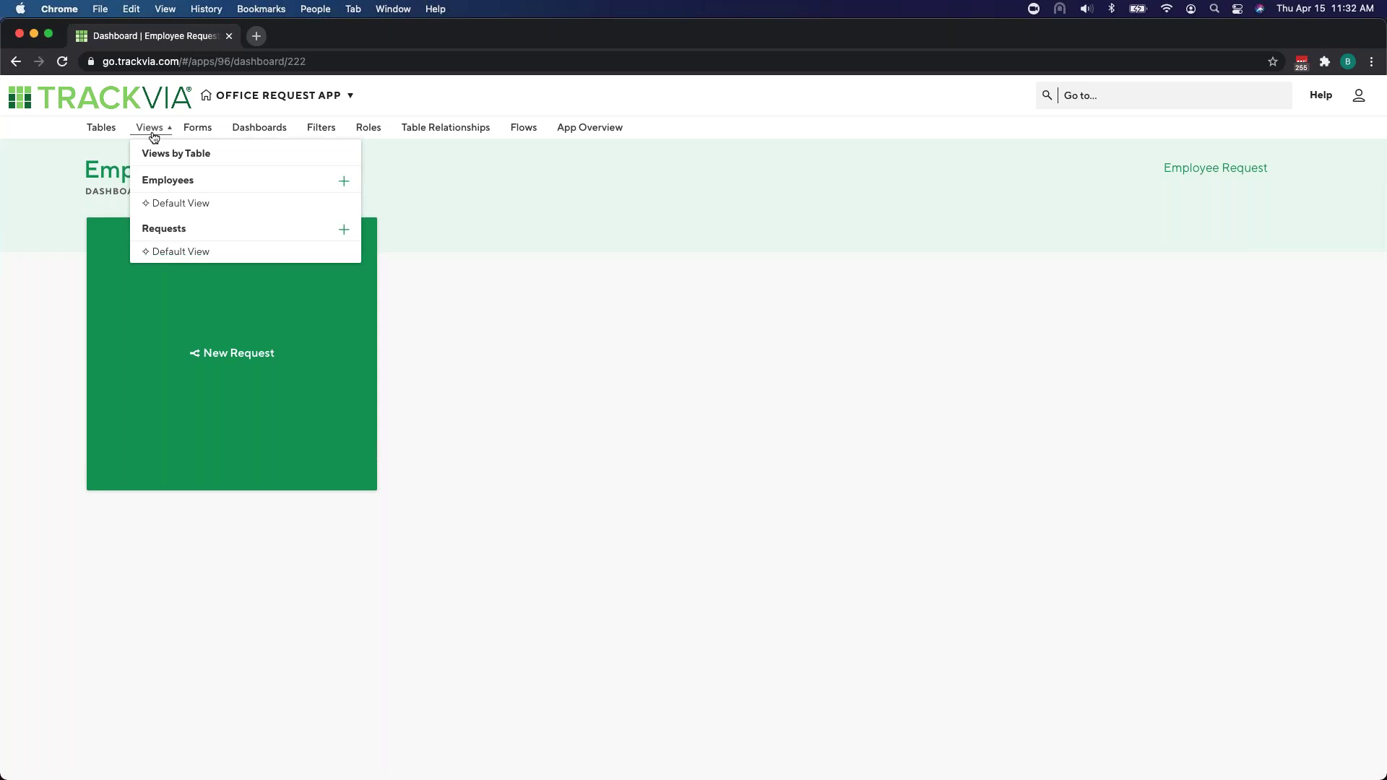
{"action": "left_click", "coordinate": [344, 230]}
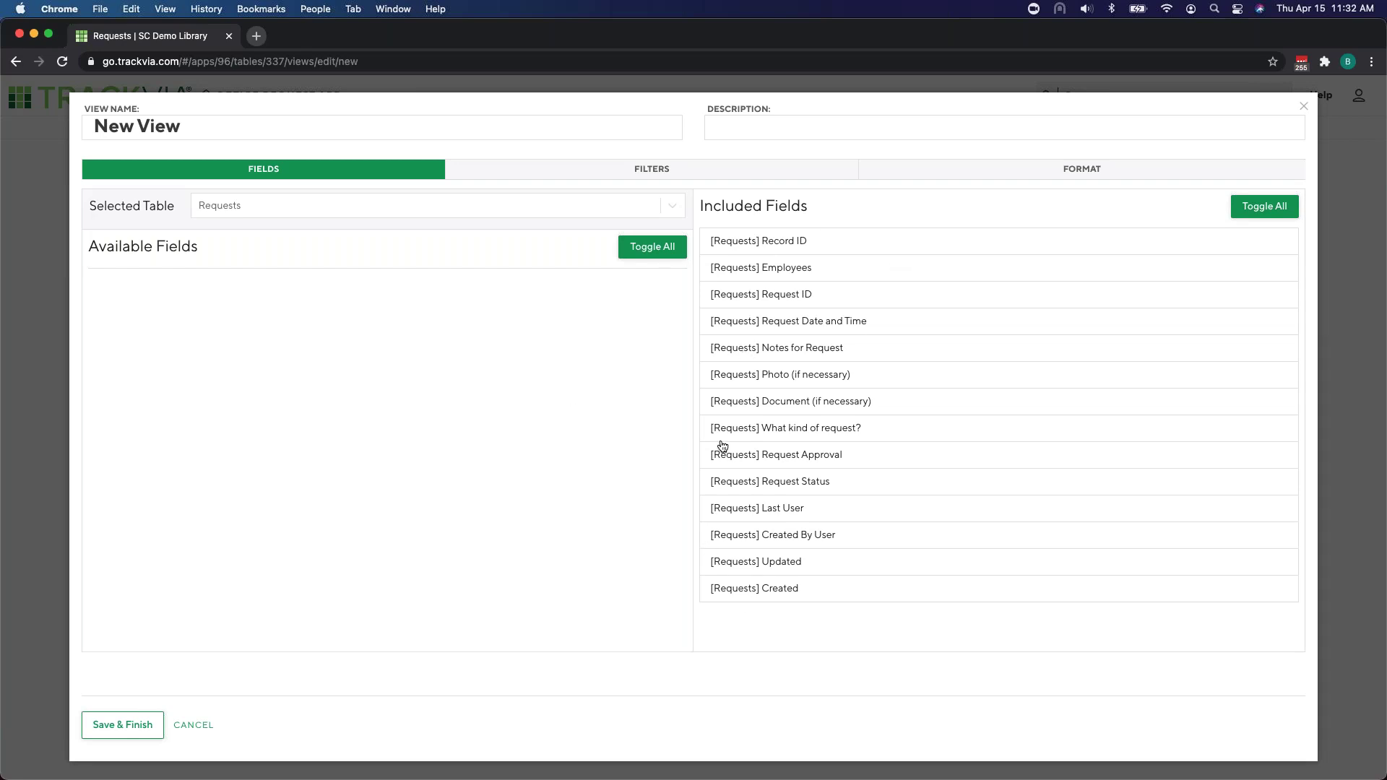
{"action": "left_click", "coordinate": [789, 588]}
{"action": "left_click", "coordinate": [787, 568]}
{"action": "left_click", "coordinate": [789, 540]}
{"action": "left_click", "coordinate": [790, 518]}
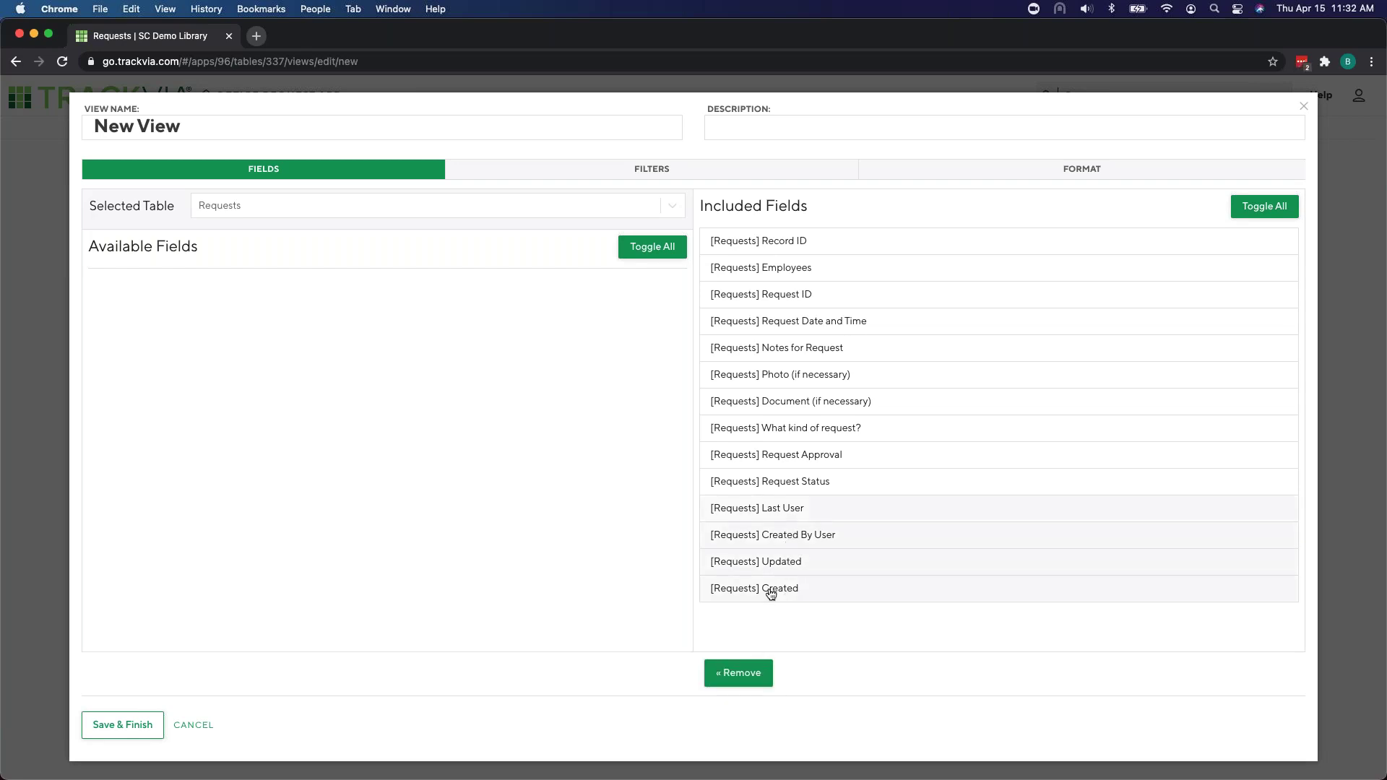
{"action": "left_click", "coordinate": [738, 673]}
Step: Name the view "Requests Summary", remove the Request ID field from it and save the view
{"action": "left_click", "coordinate": [212, 119]}
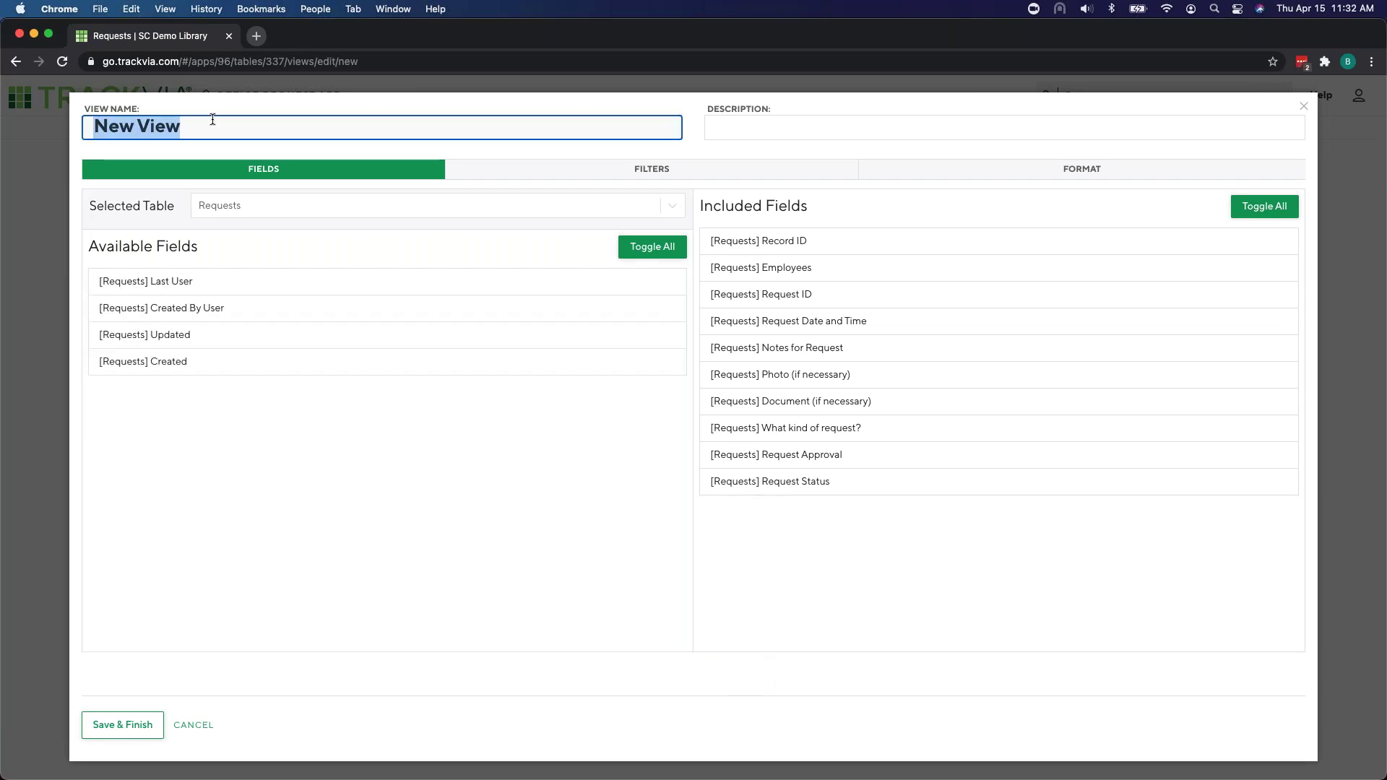
{"action": "type", "text": "Requests"}
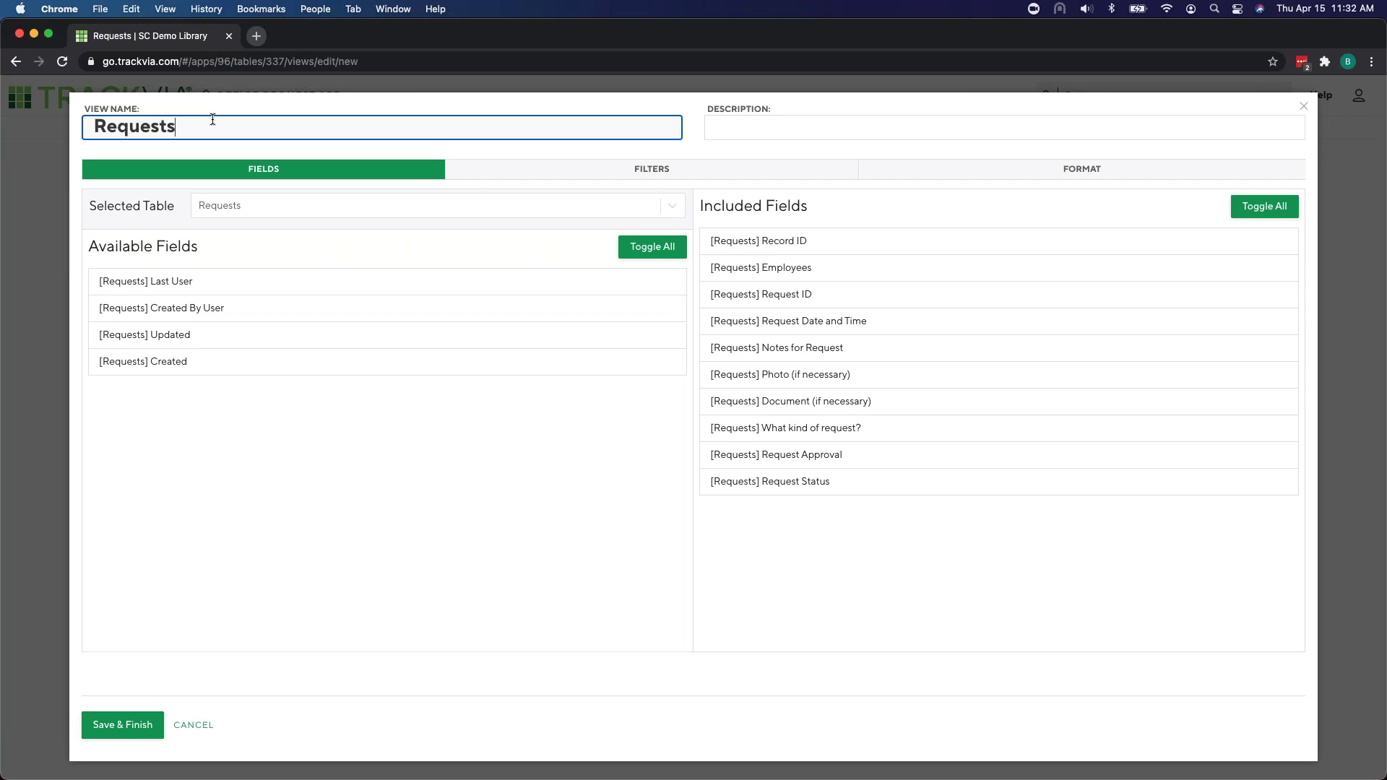
{"action": "type", "text": " Summary"}
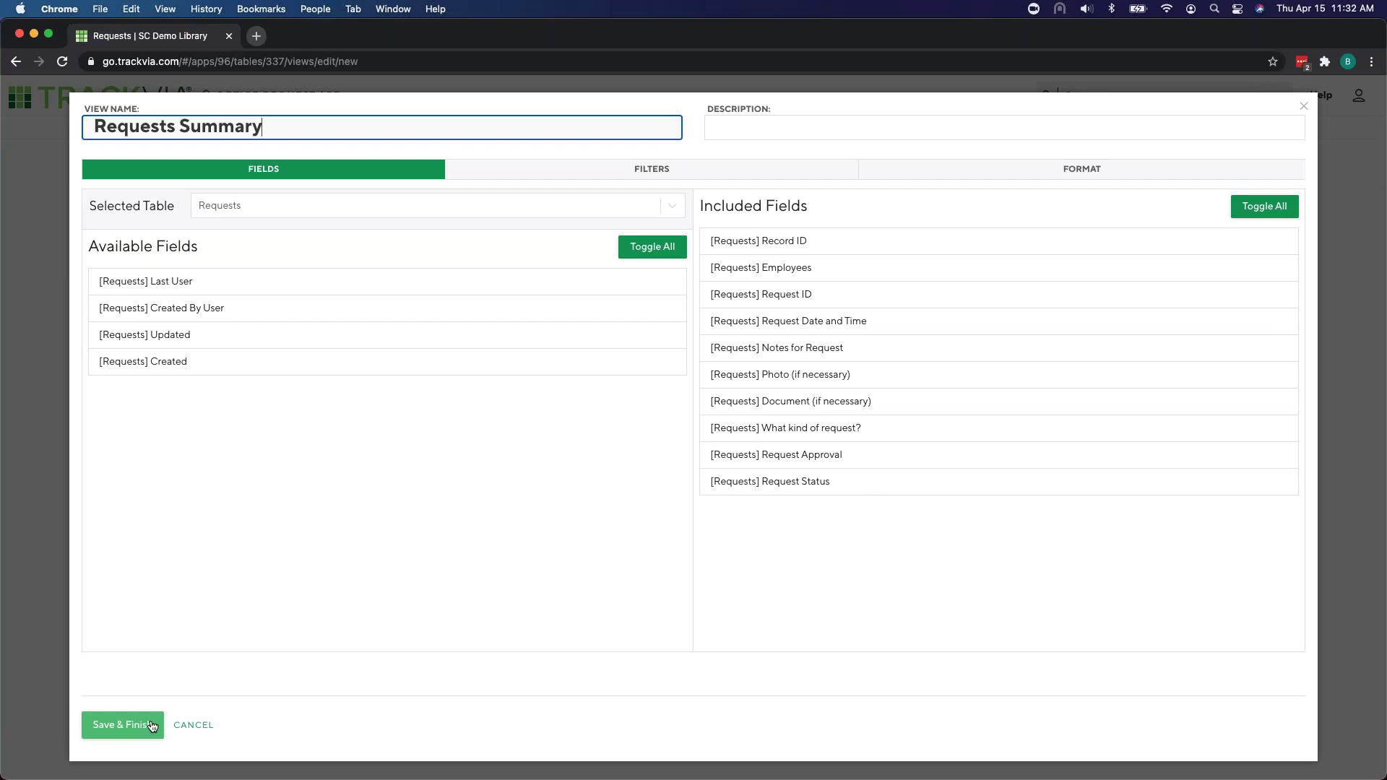
{"action": "left_click", "coordinate": [822, 301]}
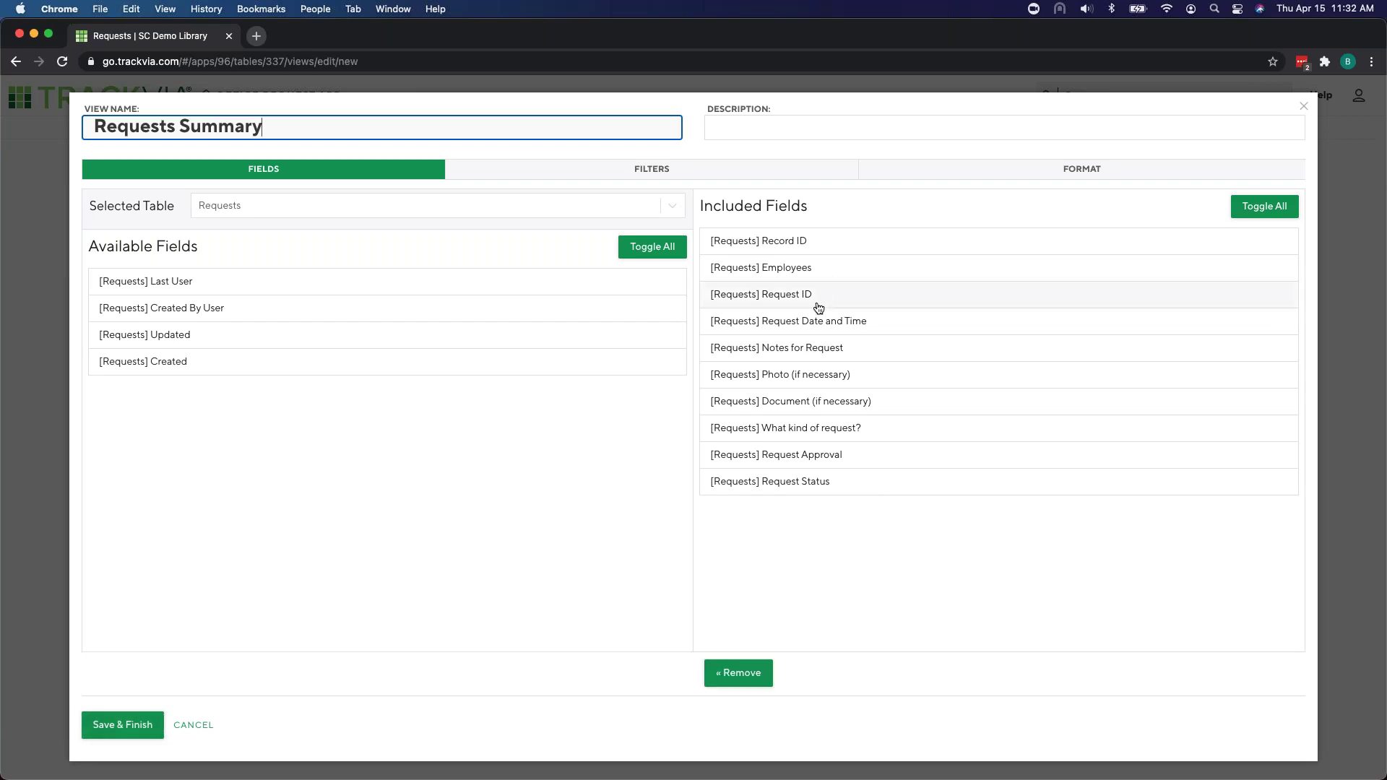
{"action": "left_click", "coordinate": [740, 673]}
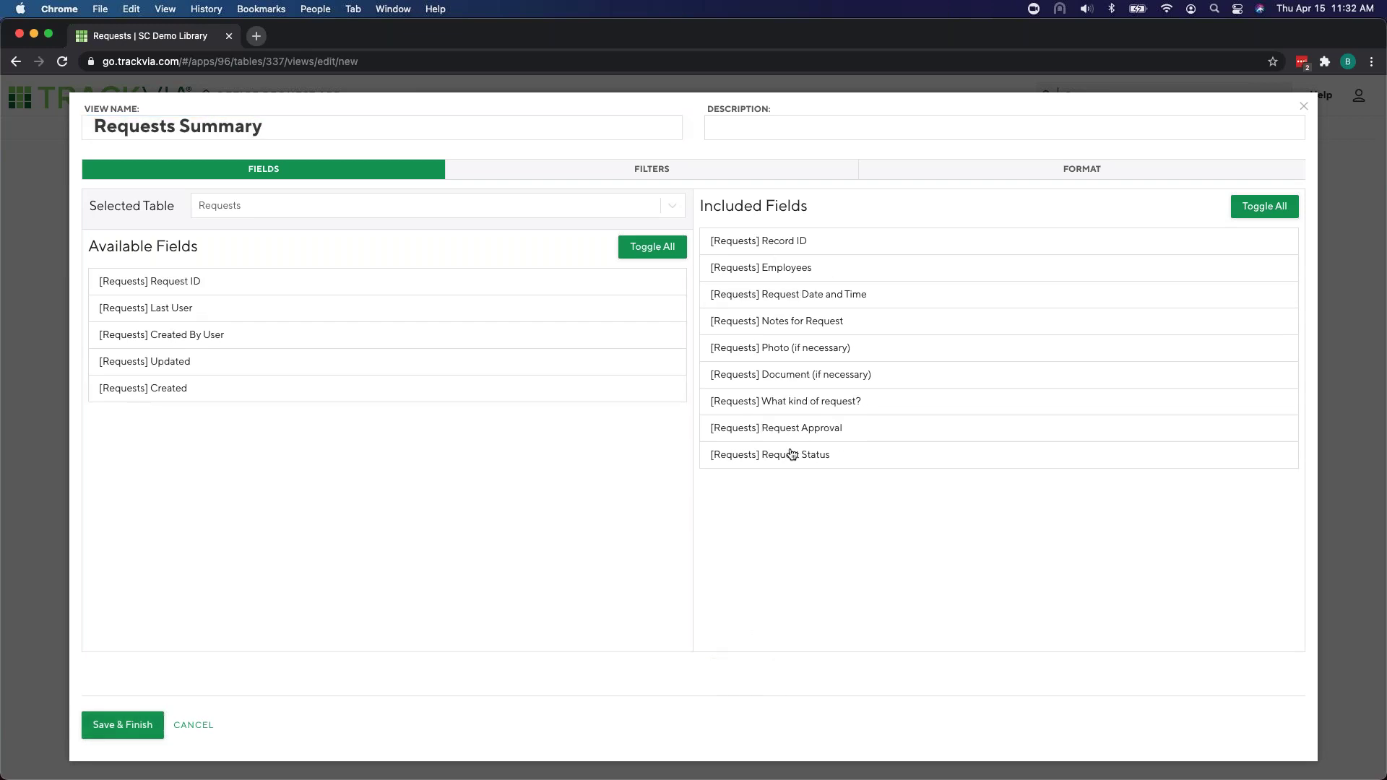
{"action": "left_click", "coordinate": [148, 725]}
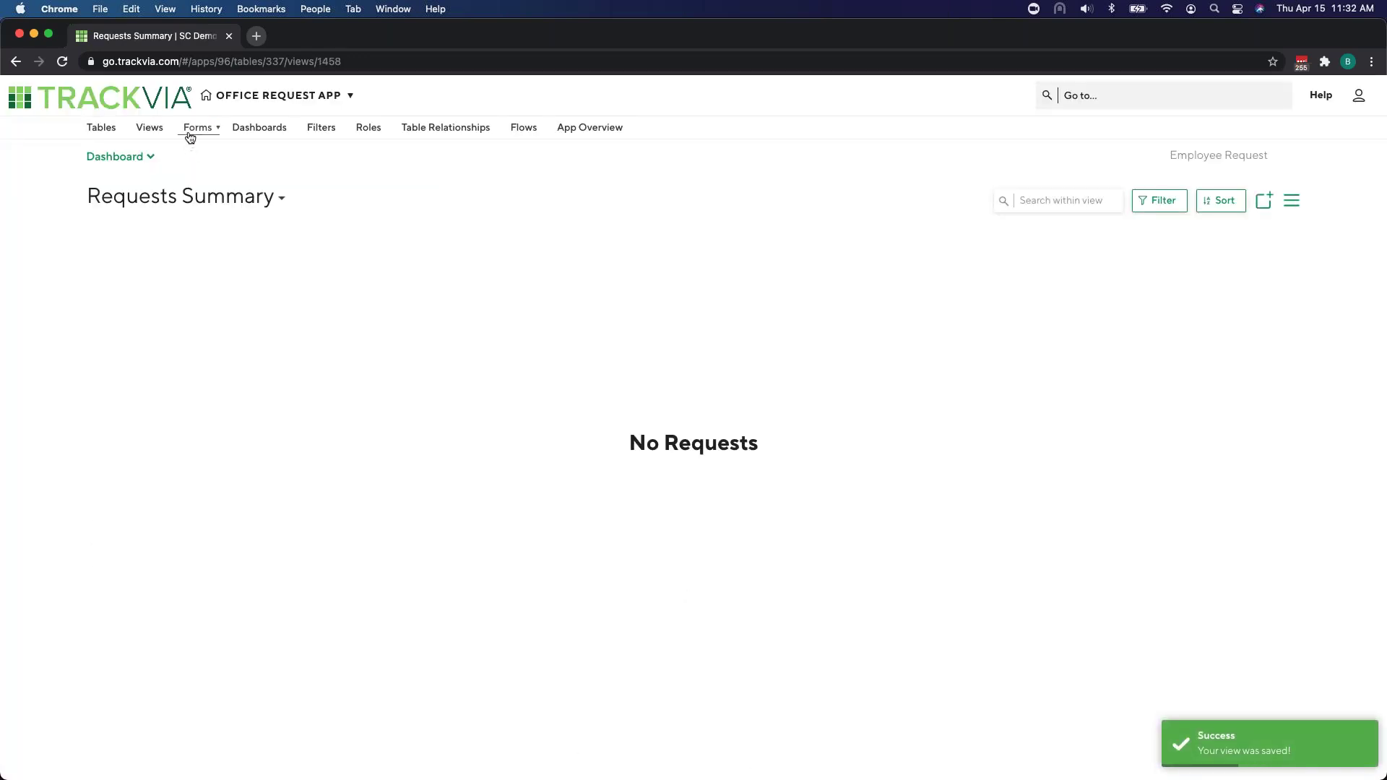
{"action": "left_click", "coordinate": [264, 130]}
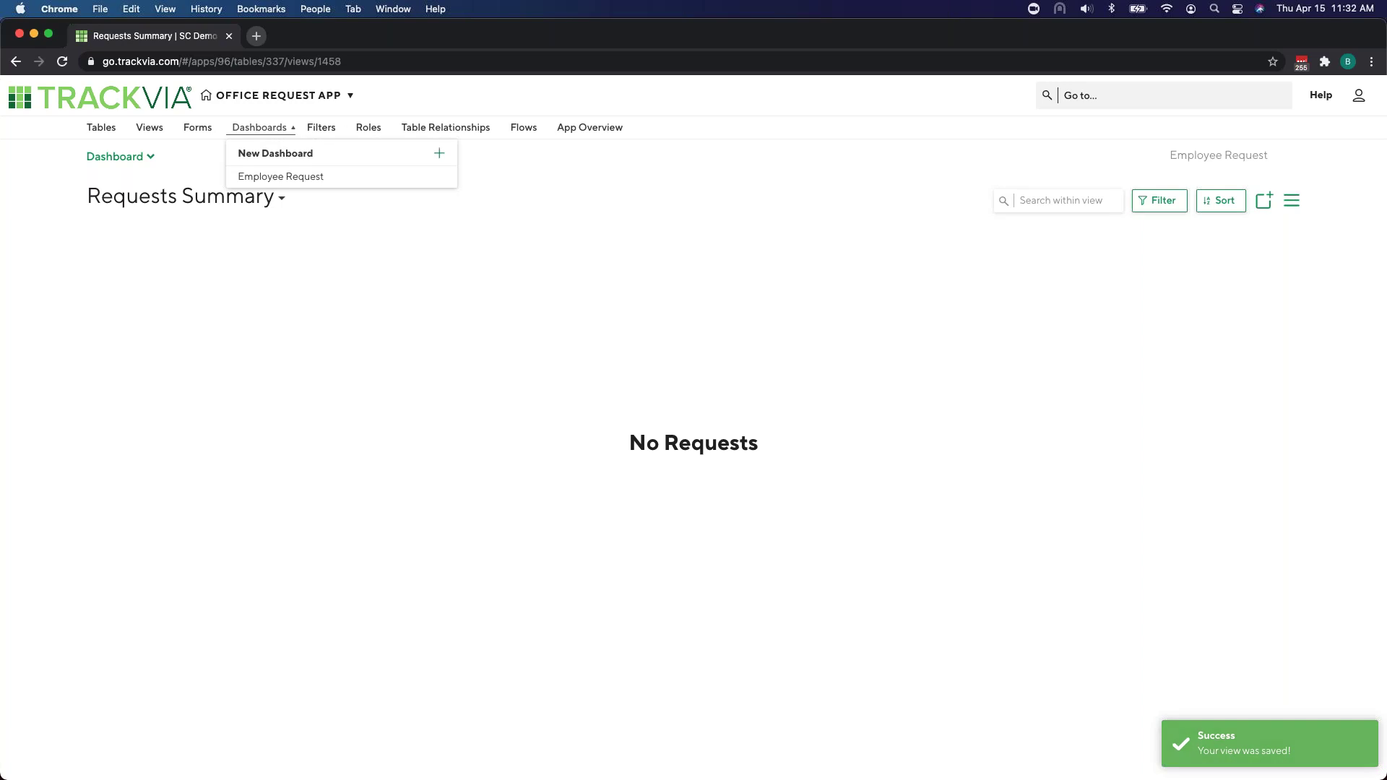
{"action": "left_click", "coordinate": [478, 171]}
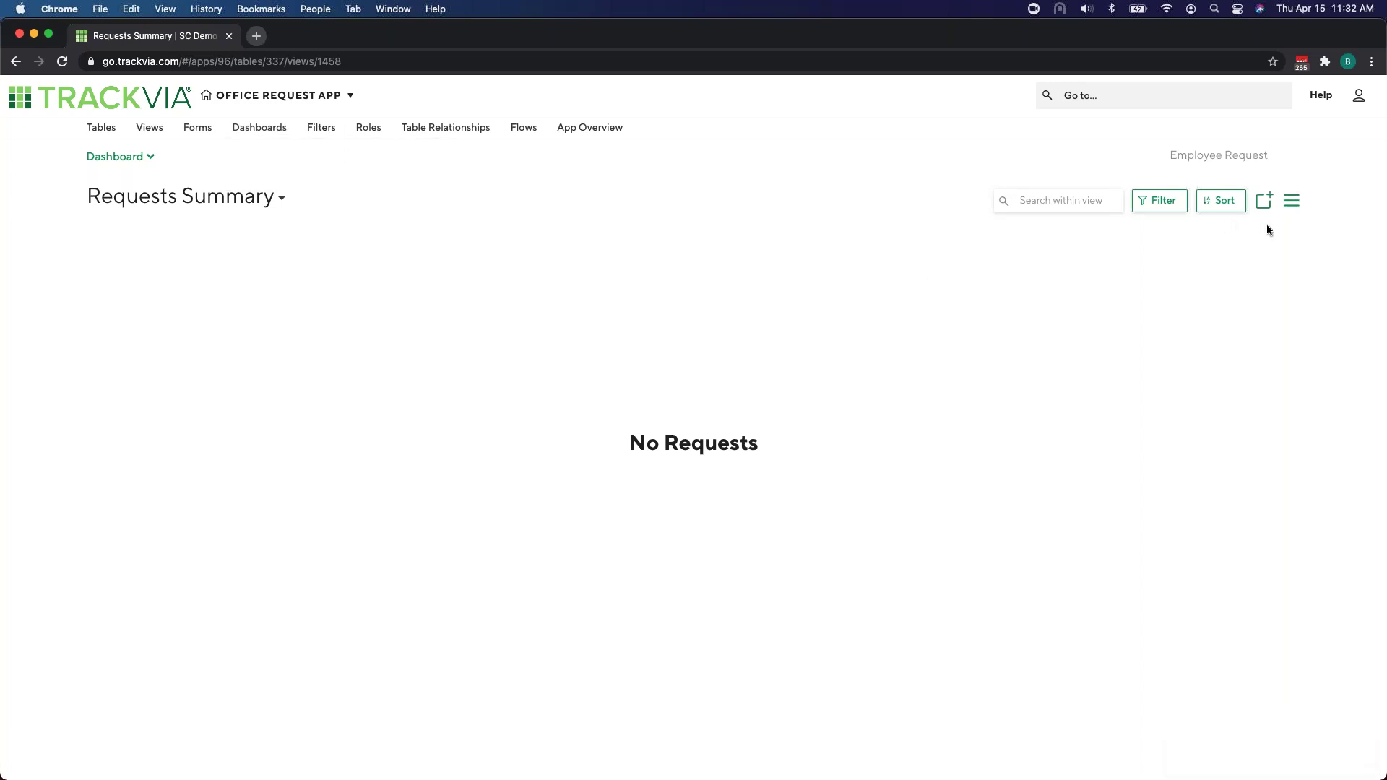
Step: Start another new view from Requests Summary and name it "Calendar of Requests"
{"action": "left_click", "coordinate": [1292, 203]}
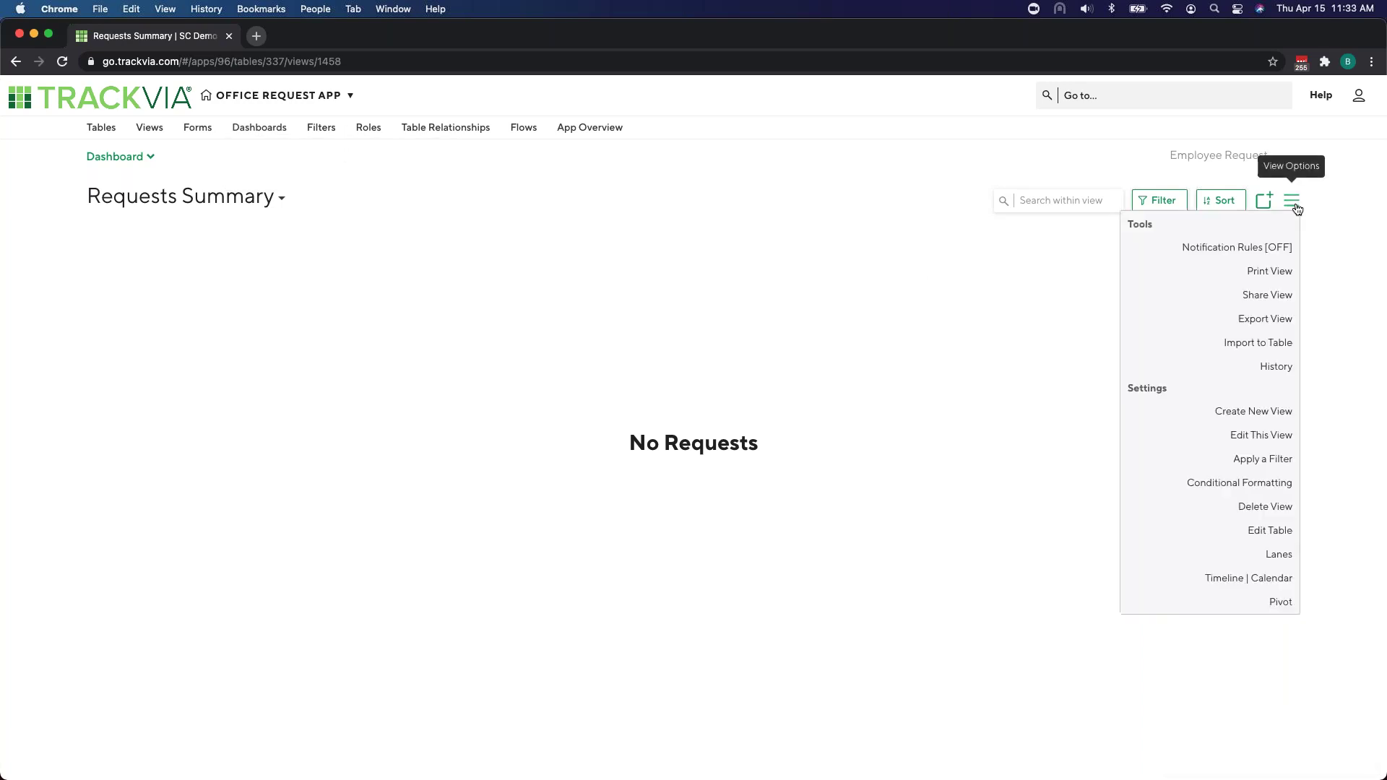
{"action": "left_click", "coordinate": [1253, 411]}
{"action": "left_click", "coordinate": [304, 125]}
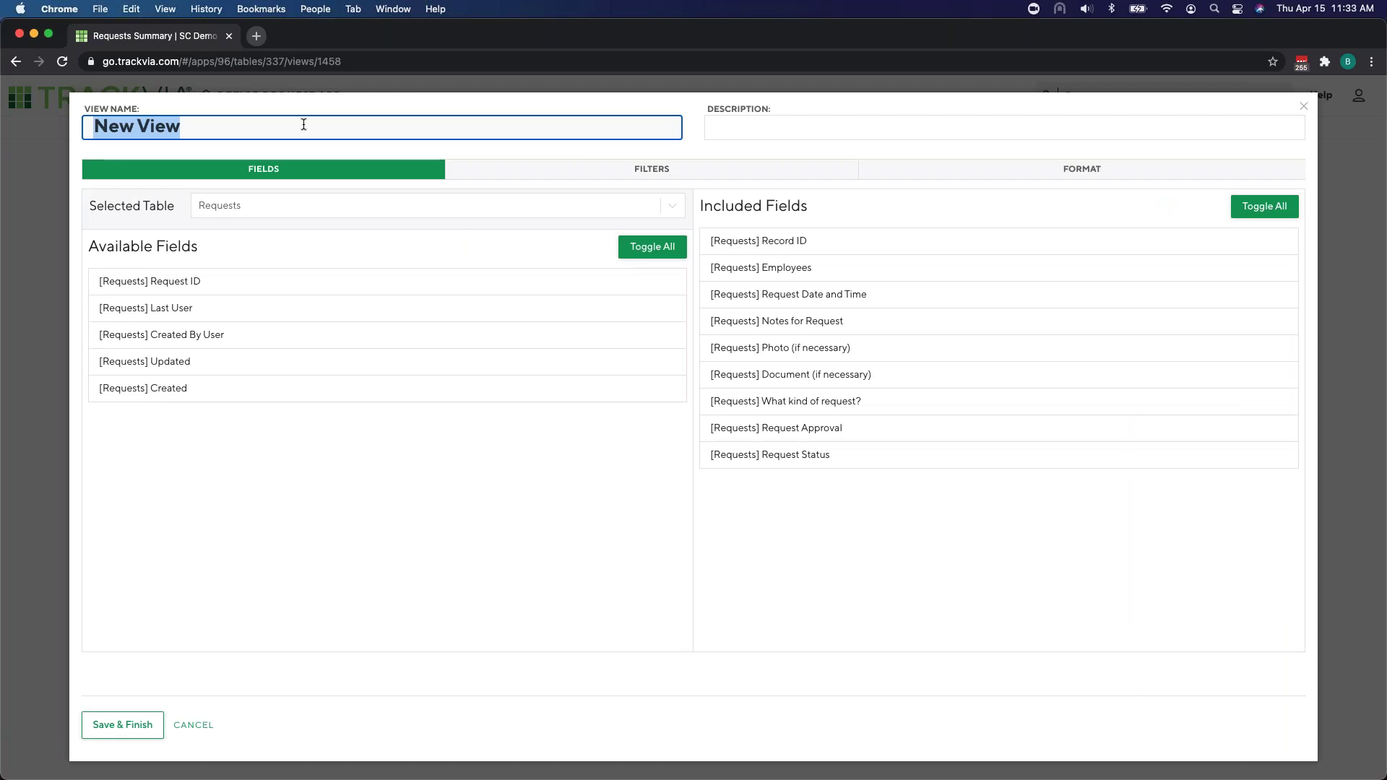
{"action": "type", "text": "Caledar"}
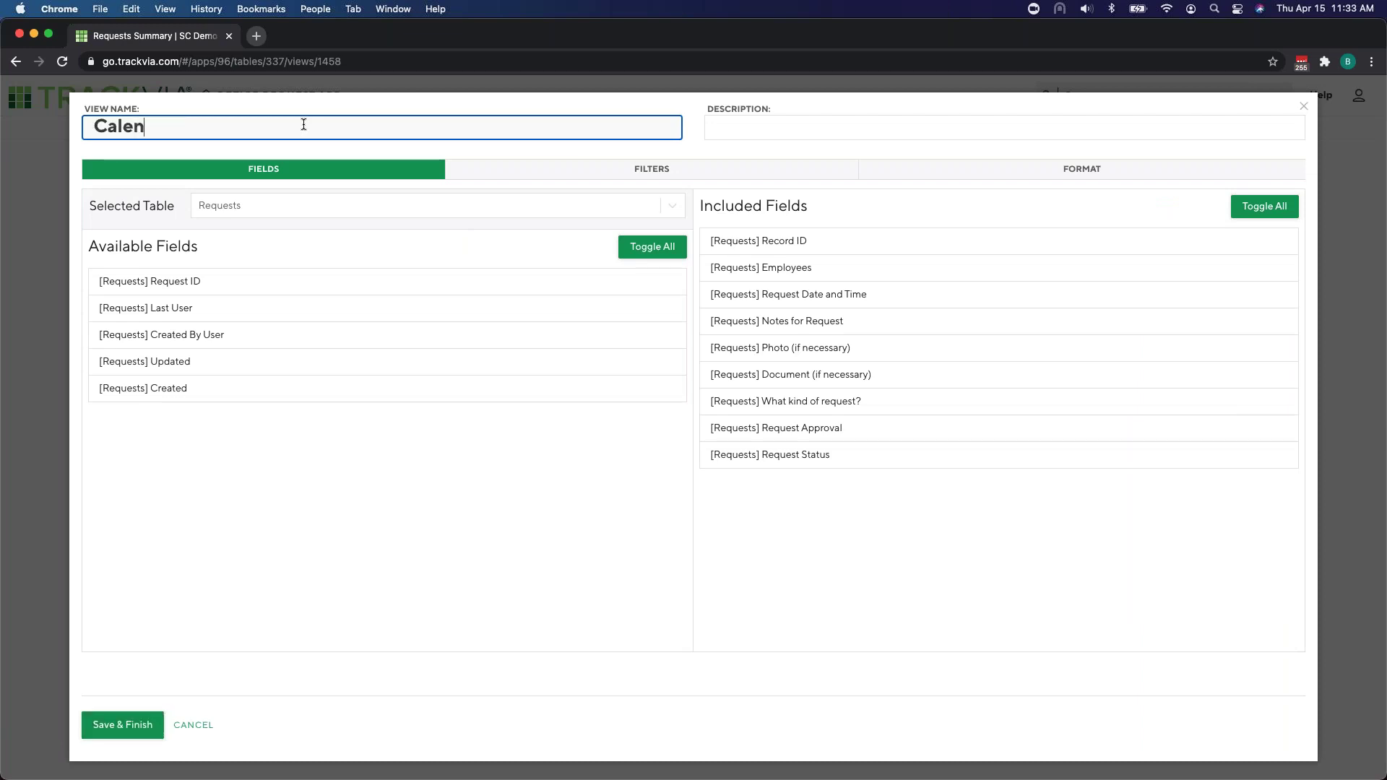
{"action": "key", "text": "BackSpace"}
{"action": "key", "text": "BackSpace"}
{"action": "key", "text": "BackSpace"}
{"action": "type", "text": "ndar of Requests"}
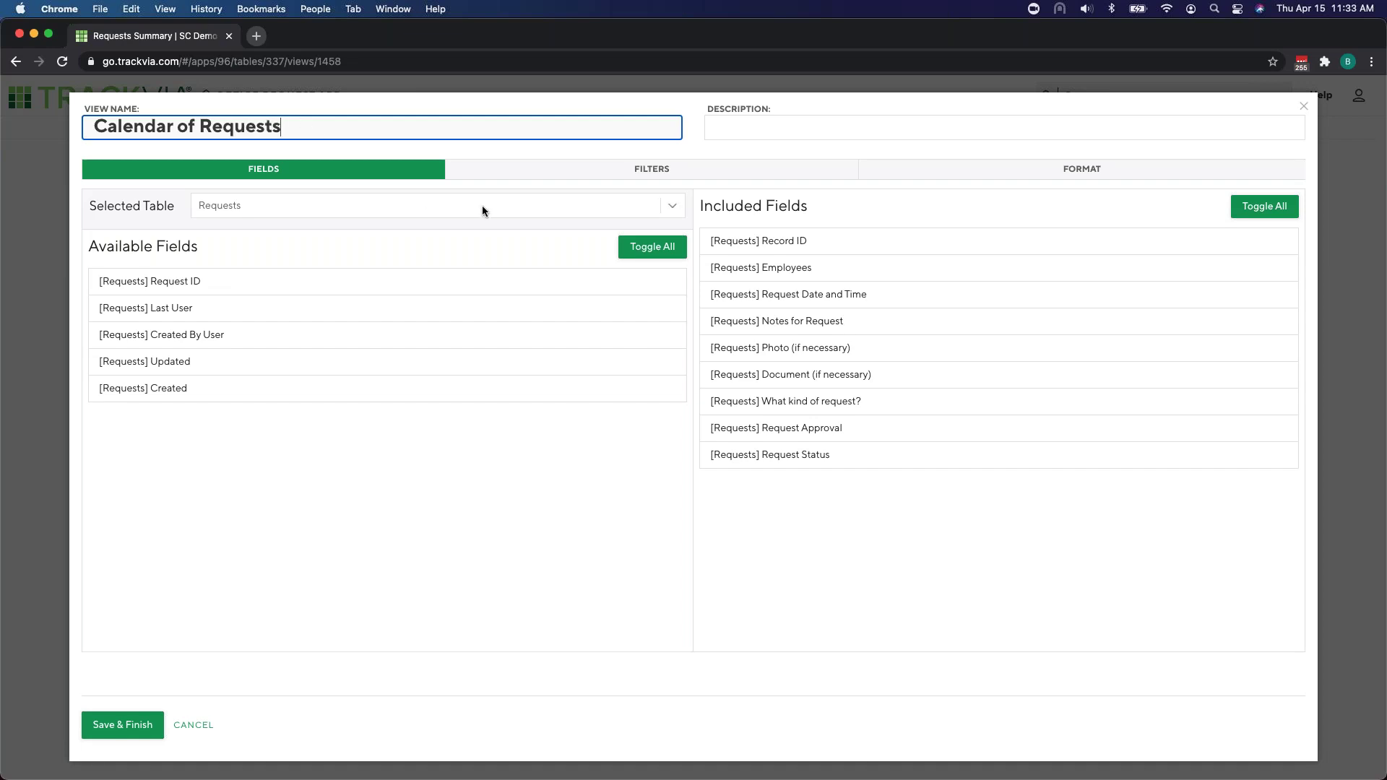
Step: Save the Calendar of Requests view and start its Timeline | Calendar setup with Request Date and Time as both start and end date
{"action": "left_click", "coordinate": [122, 724]}
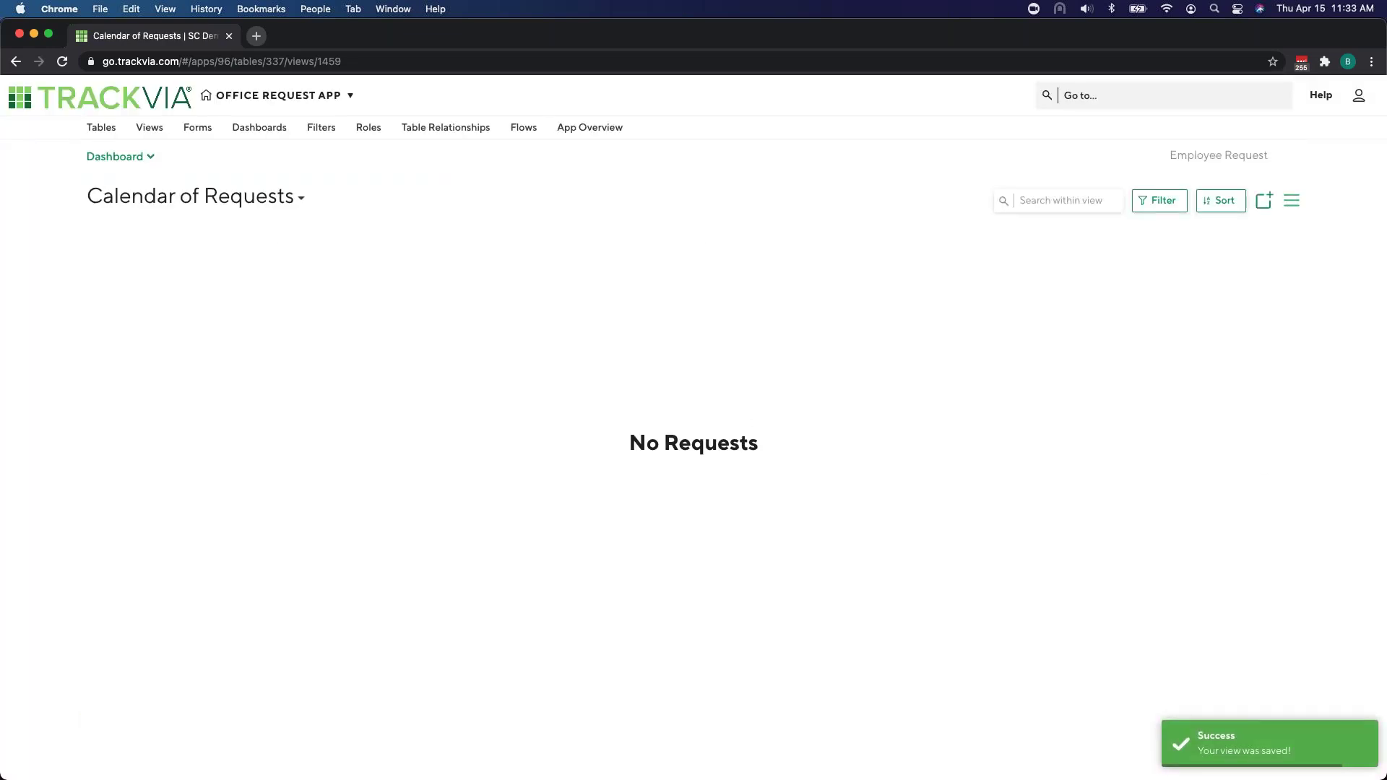
{"action": "left_click", "coordinate": [1291, 200]}
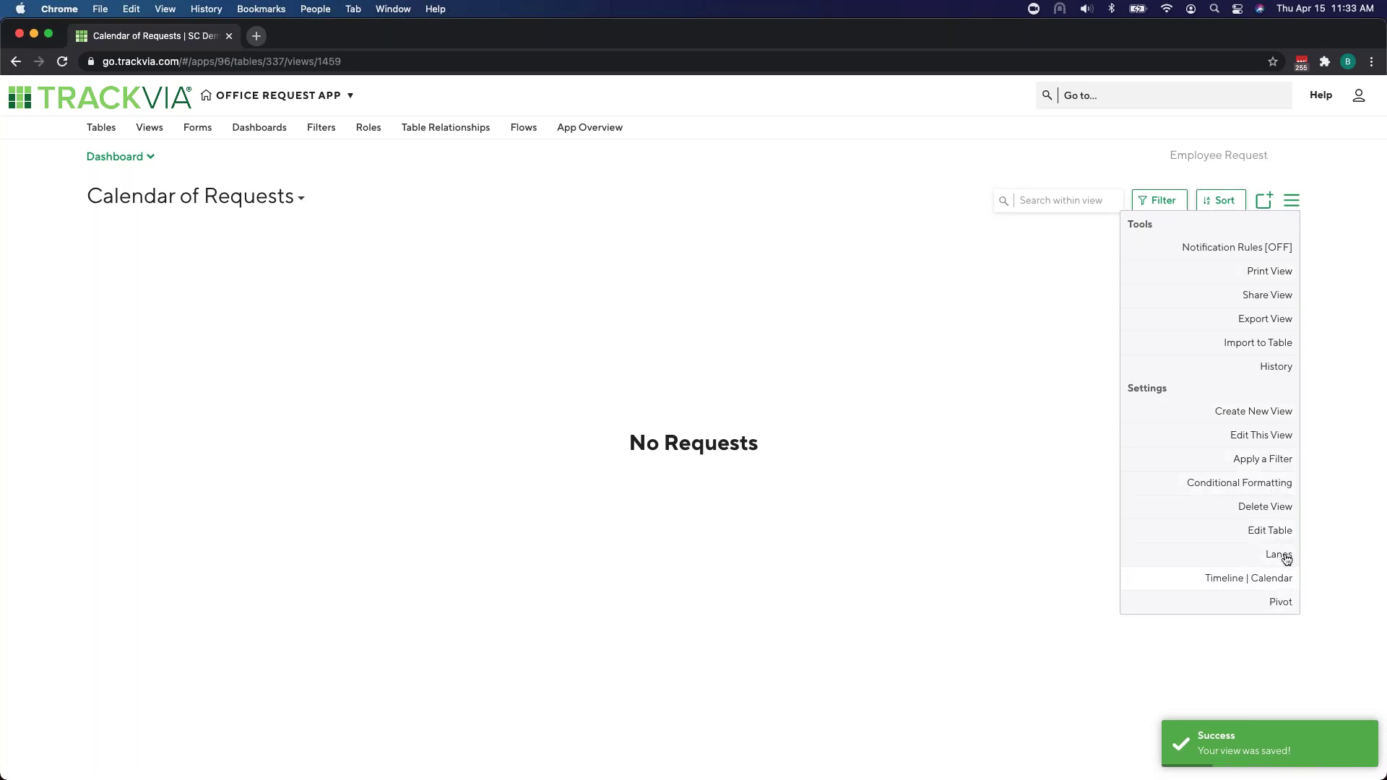
{"action": "left_click", "coordinate": [1280, 578]}
{"action": "left_click", "coordinate": [664, 250]}
{"action": "left_click", "coordinate": [437, 281]}
{"action": "left_click", "coordinate": [831, 247]}
{"action": "left_click", "coordinate": [835, 284]}
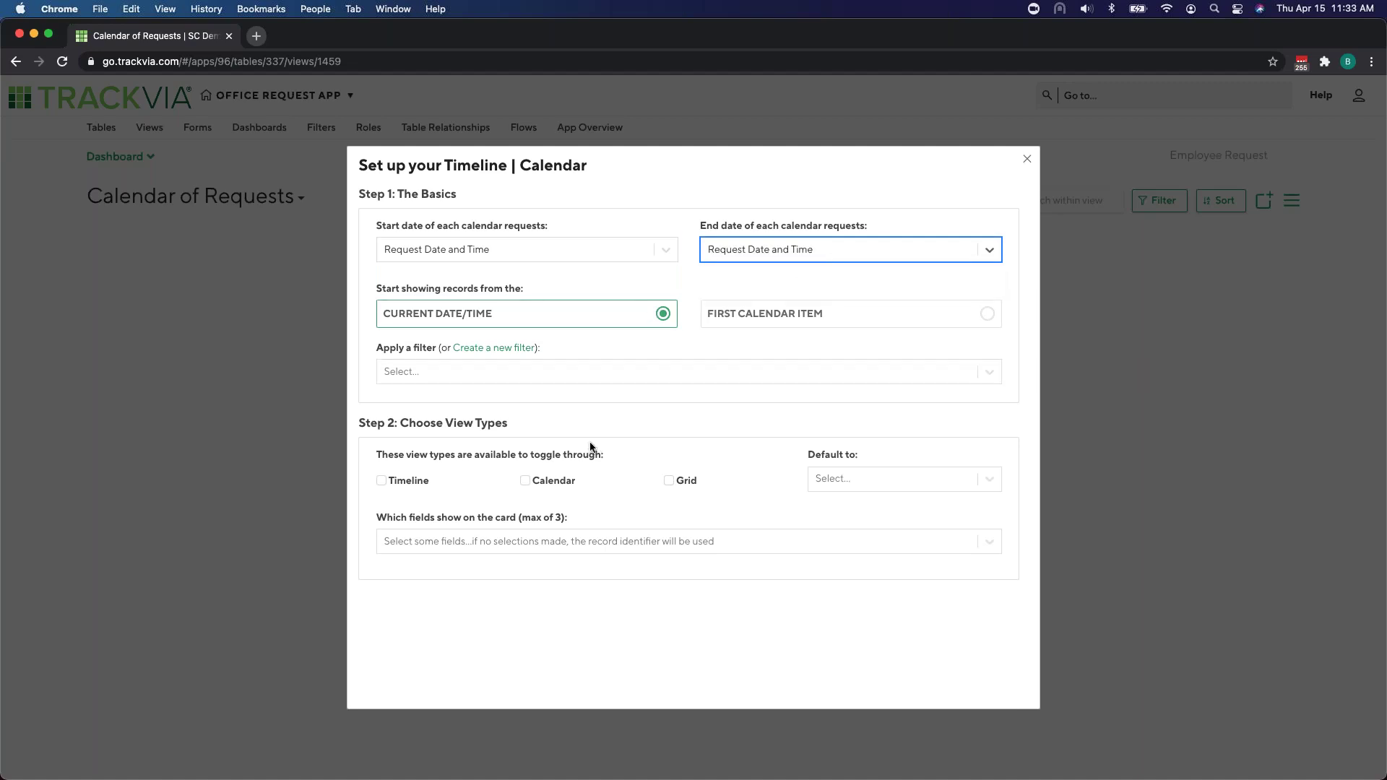
Step: Enable the Calendar view type and make it the default
{"action": "left_click", "coordinate": [525, 480]}
{"action": "left_click", "coordinate": [857, 477]}
{"action": "left_click", "coordinate": [851, 514]}
Step: Show Employees, What kind of request? and Request Status on the calendar cards and save the calendar setup
{"action": "left_click", "coordinate": [643, 552]}
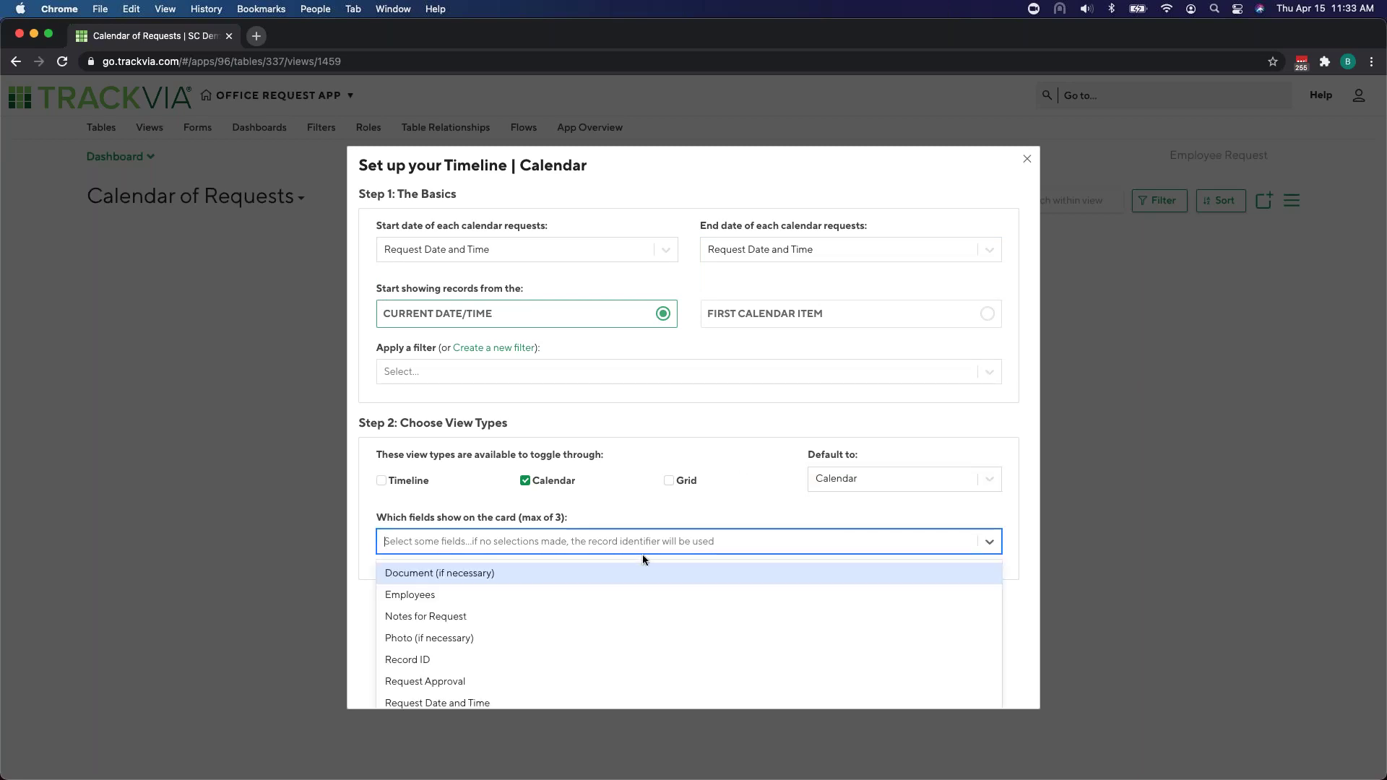
{"action": "left_click", "coordinate": [527, 609]}
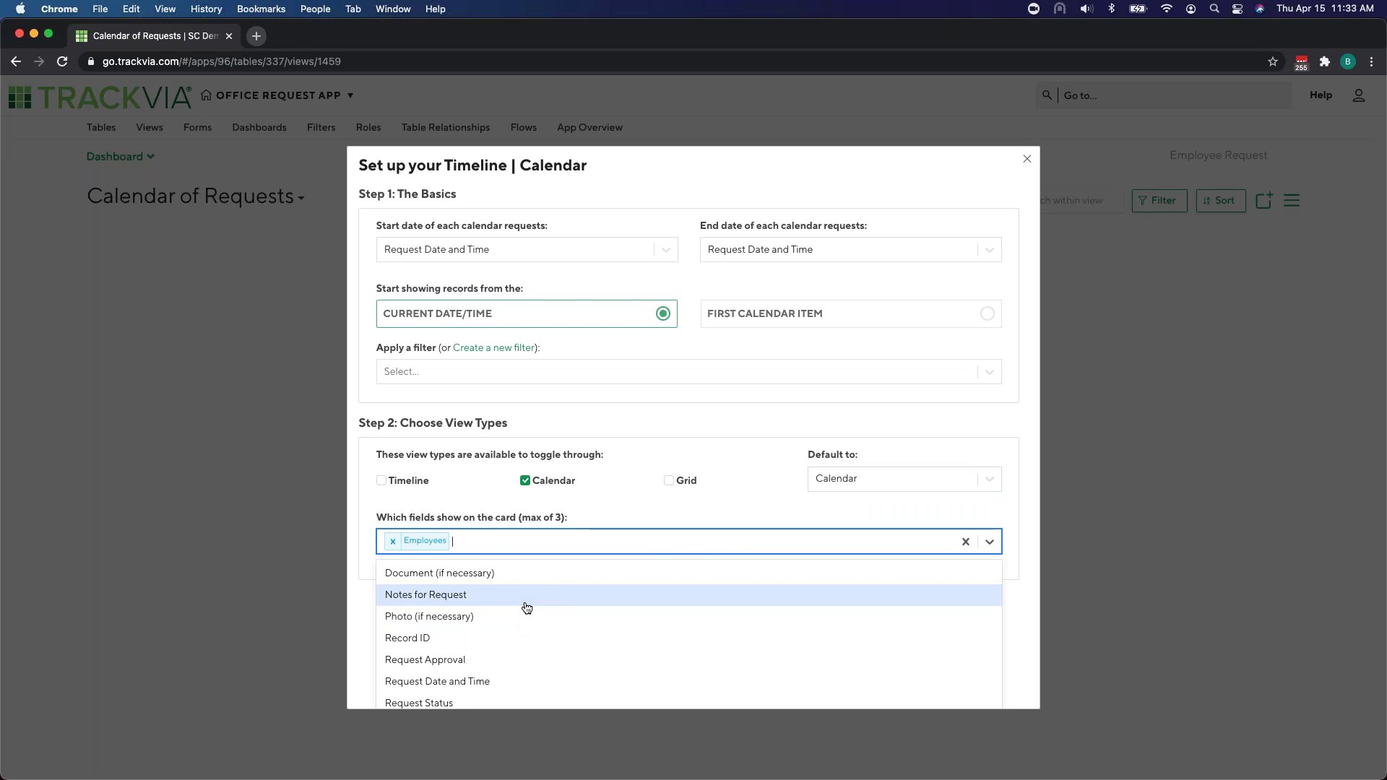
{"action": "scroll", "coordinate": [525, 629], "scroll_direction": "down", "scroll_amount": 1}
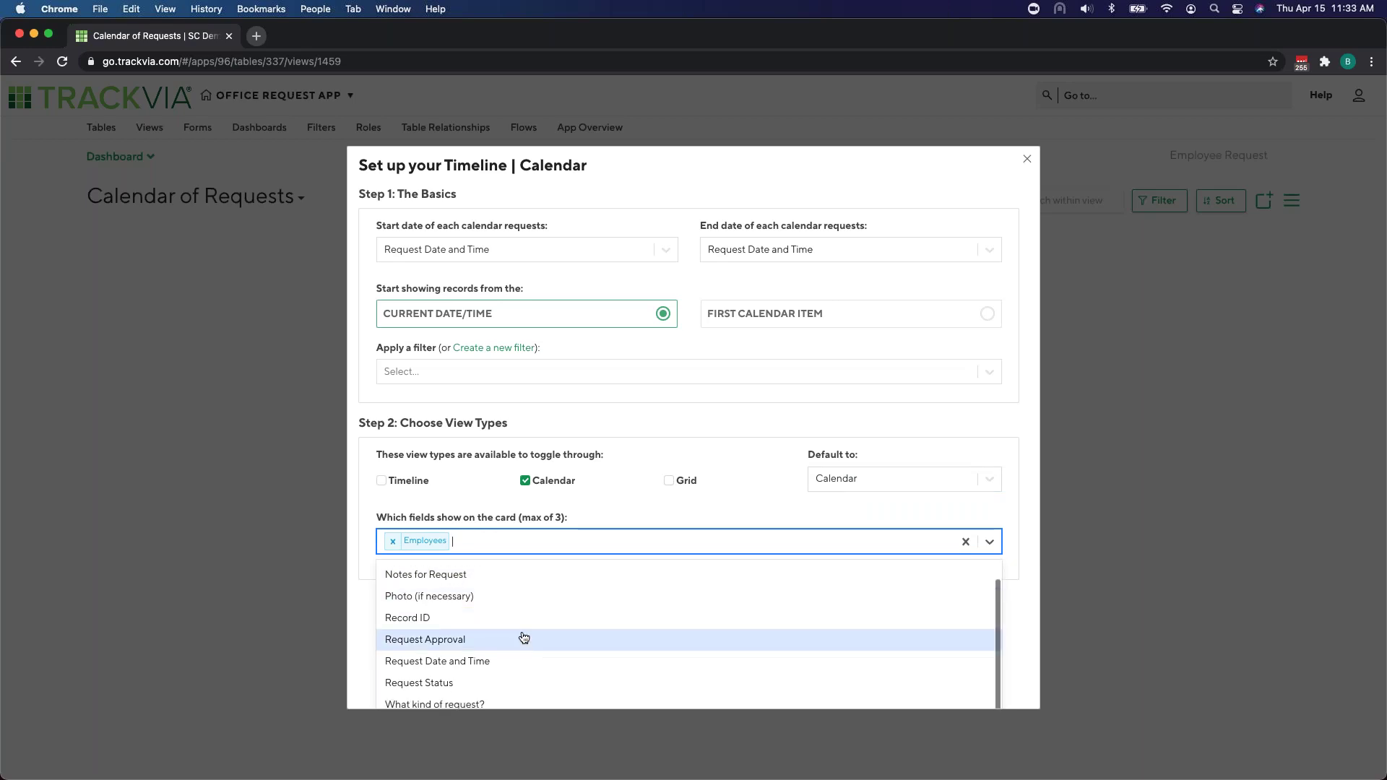
{"action": "left_click", "coordinate": [521, 702]}
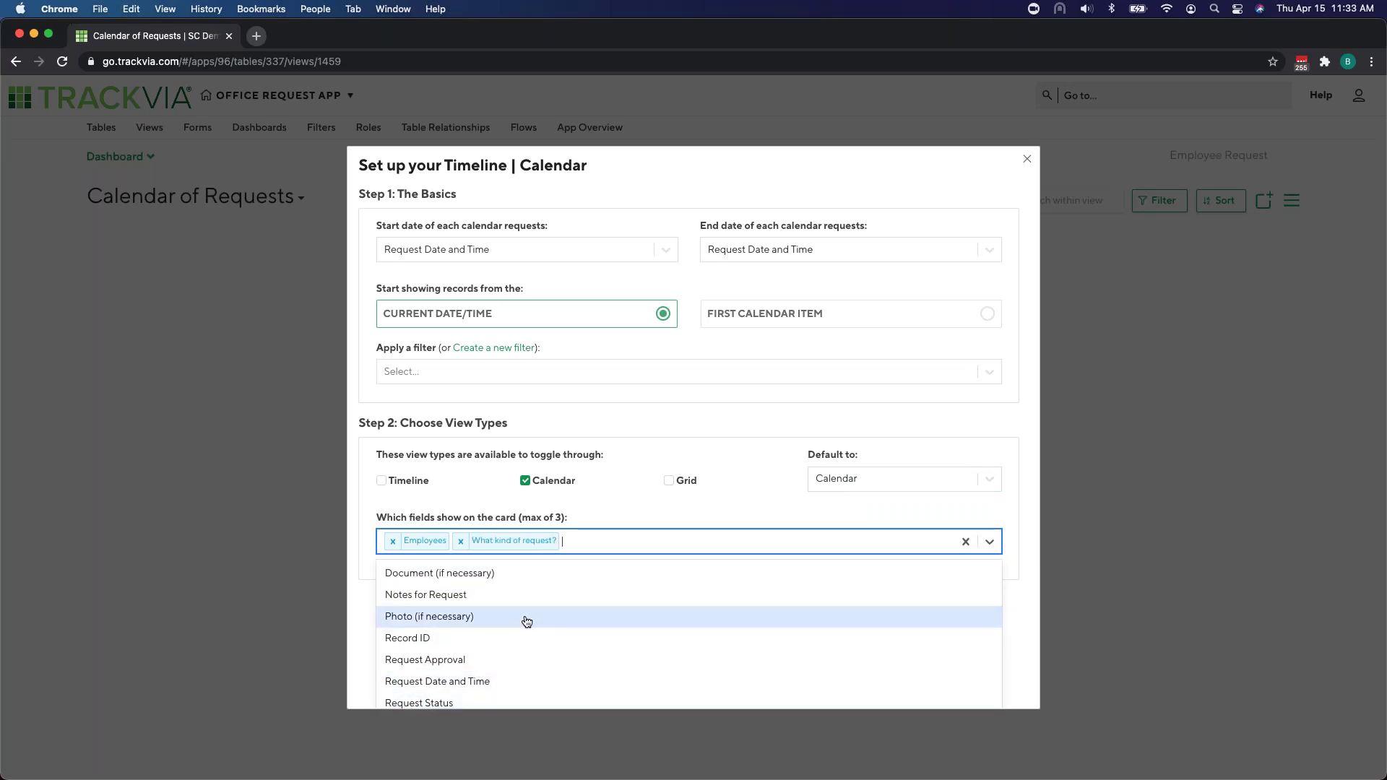
{"action": "scroll", "coordinate": [526, 622], "scroll_direction": "down", "scroll_amount": 1}
{"action": "left_click", "coordinate": [514, 672]}
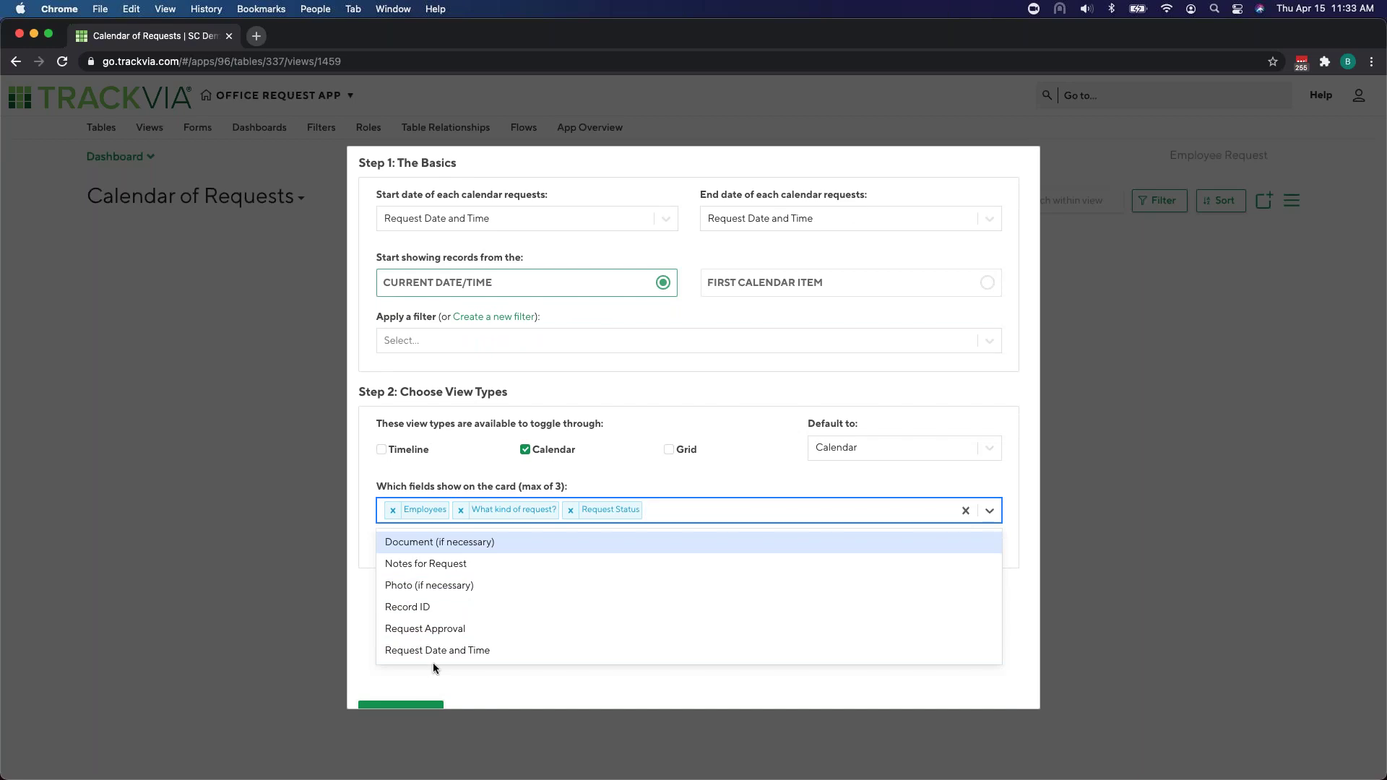
{"action": "scroll", "coordinate": [432, 662], "scroll_direction": "down", "scroll_amount": 1}
{"action": "left_click", "coordinate": [402, 697]}
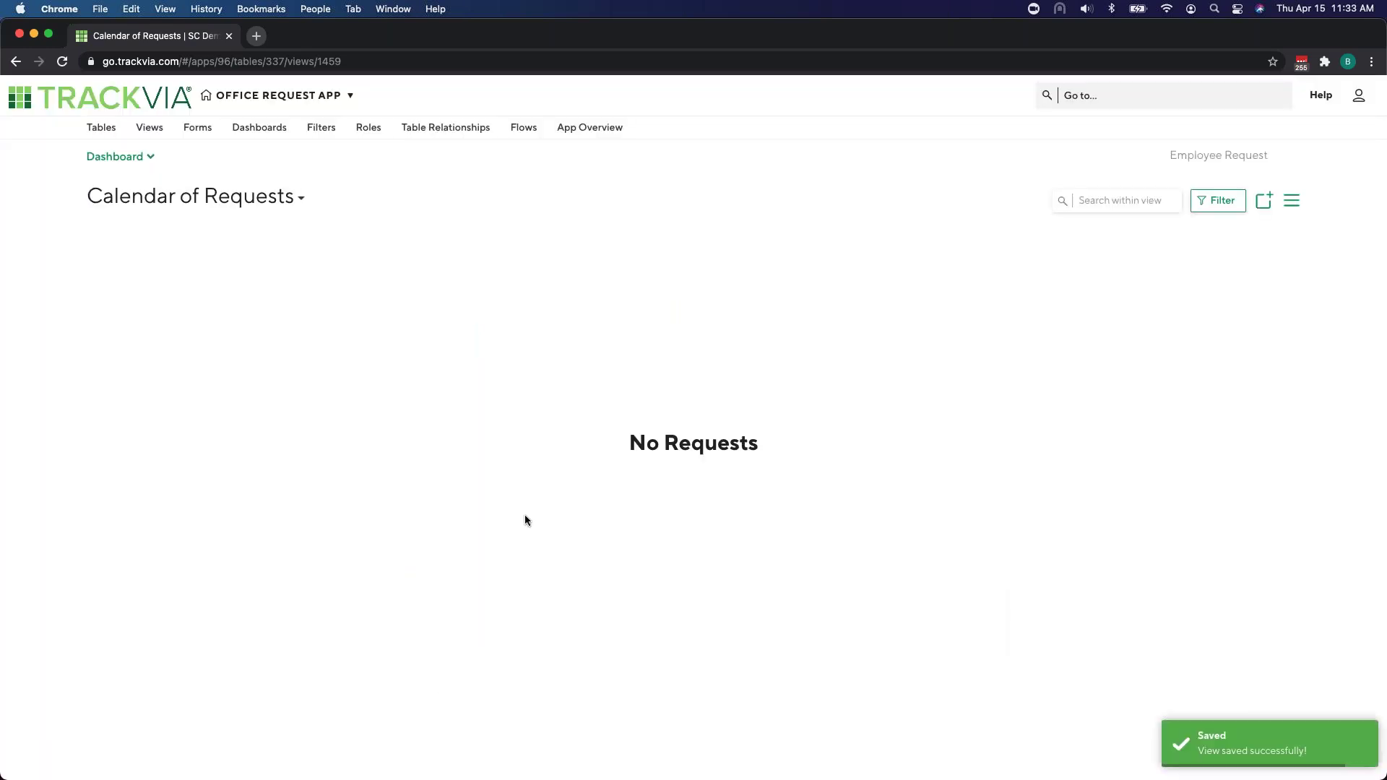
Step: Edit the Employee Request dashboard and add the Calendar of Requests and Requests Summary views to it
{"action": "left_click", "coordinate": [274, 138]}
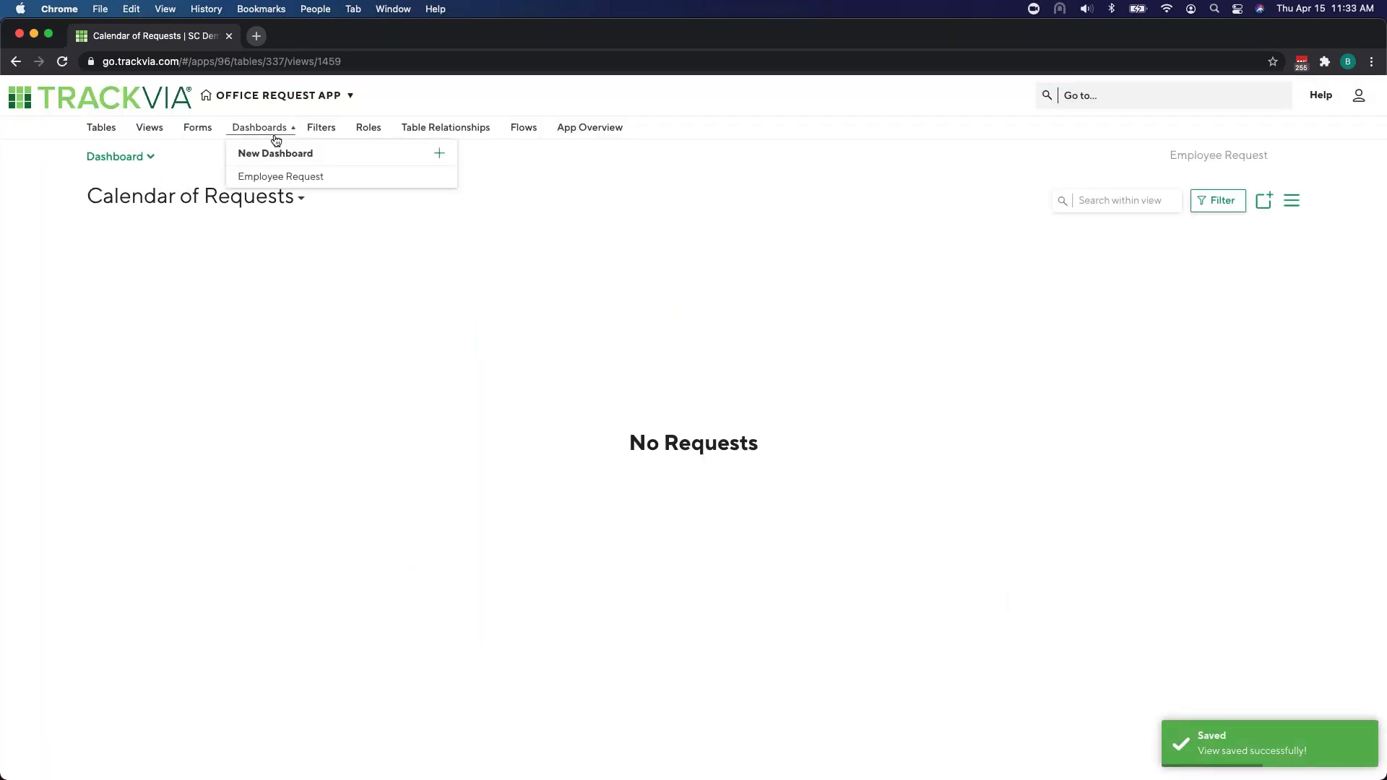
{"action": "left_click", "coordinate": [435, 177]}
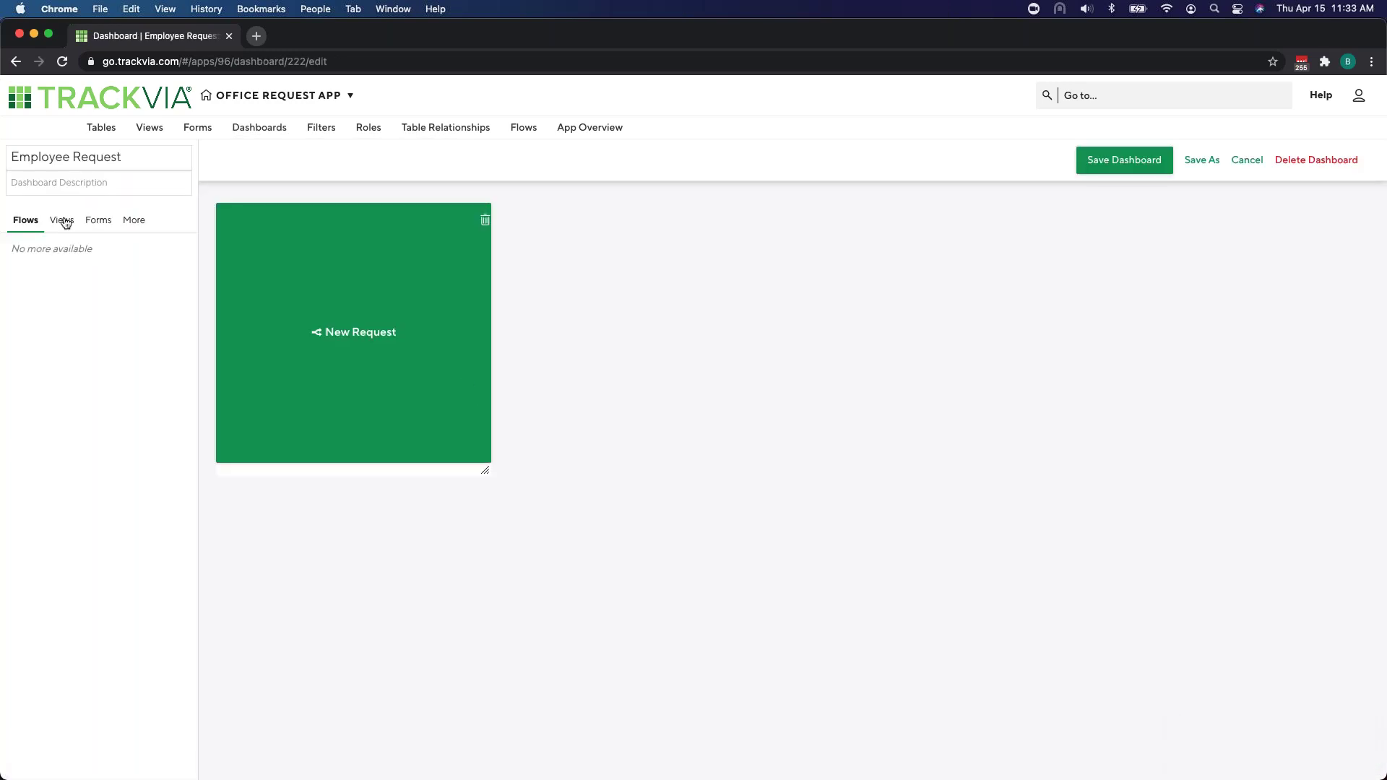
{"action": "left_click", "coordinate": [64, 220]}
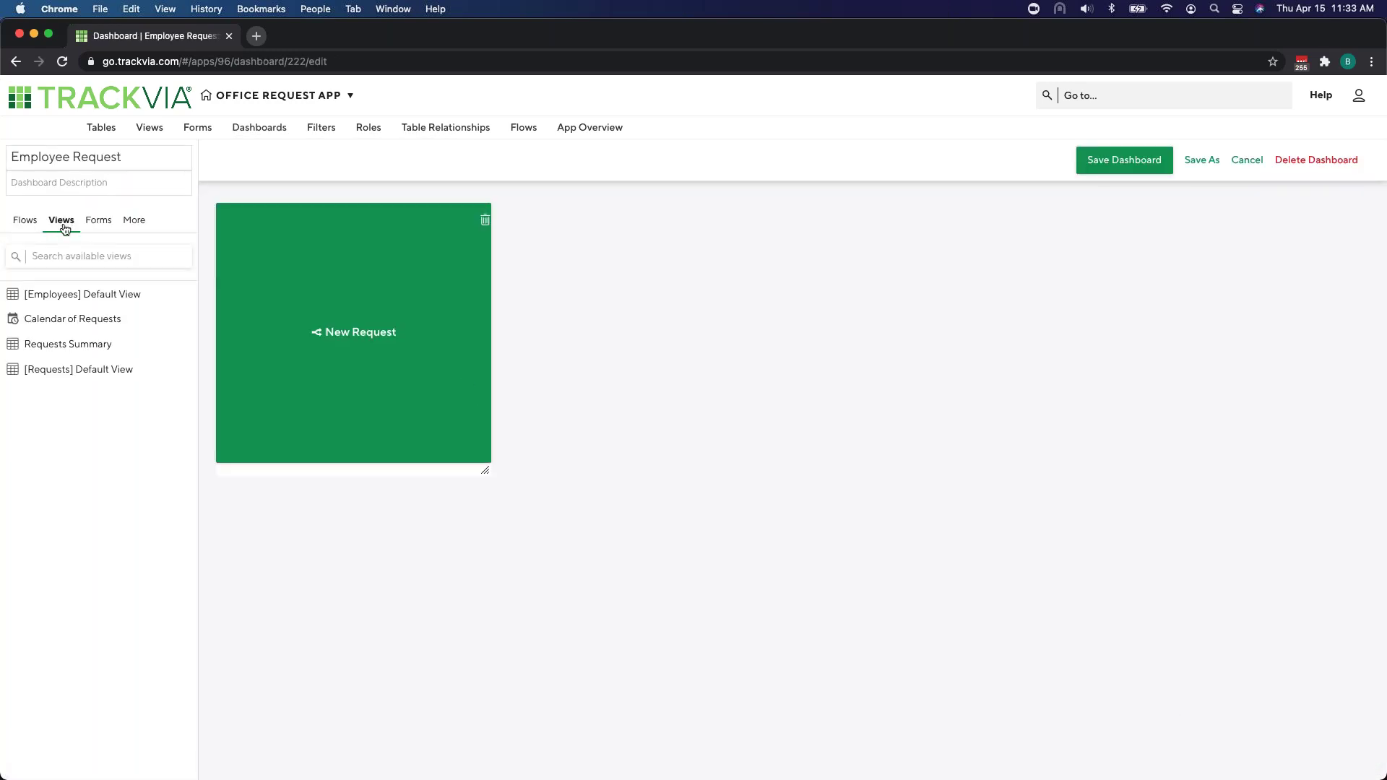
{"action": "left_click", "coordinate": [100, 221]}
{"action": "left_click", "coordinate": [62, 221]}
{"action": "left_click", "coordinate": [179, 318]}
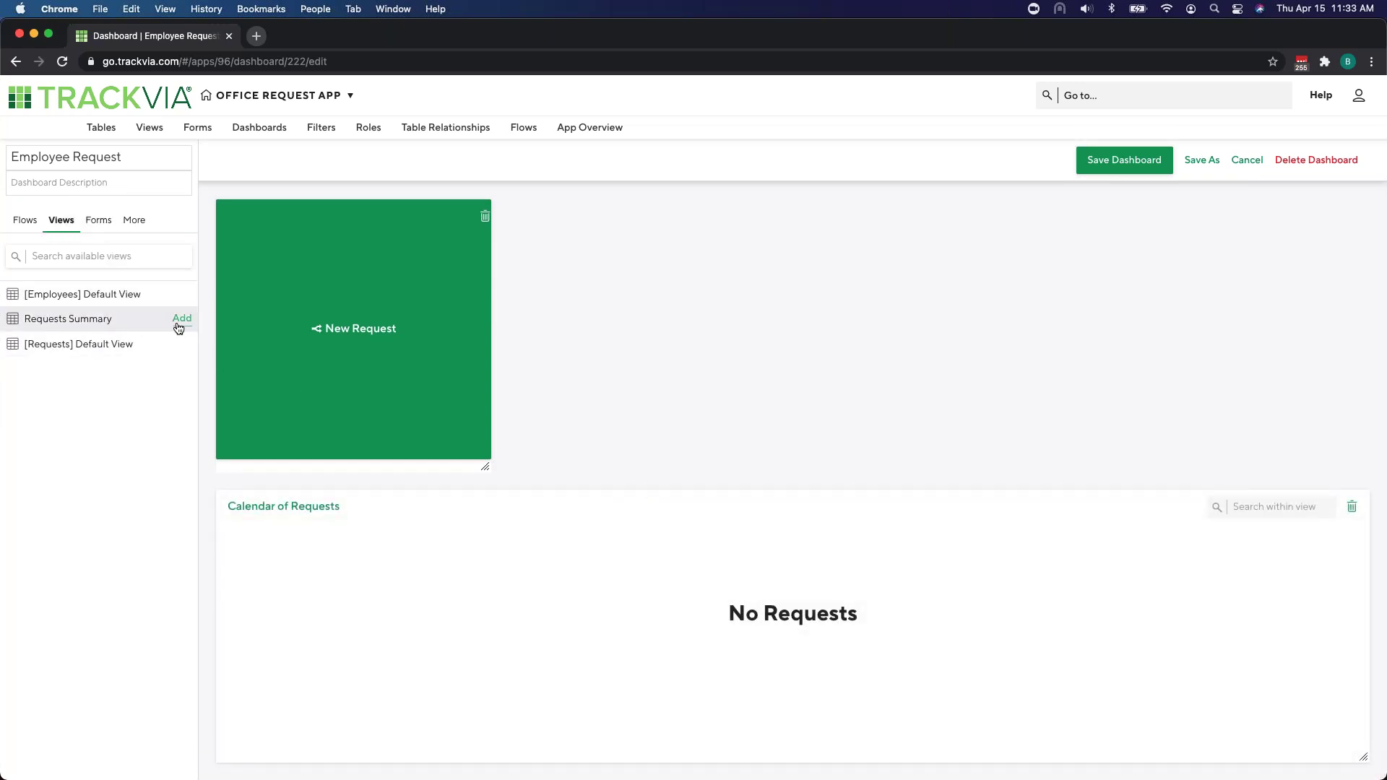
{"action": "left_click", "coordinate": [177, 322]}
Step: Place the Requests Summary tile beside the New Request tile, resize it to fill the rest of the row and save the dashboard
{"action": "left_click_drag", "start_coordinate": [1362, 757], "coordinate": [743, 751]}
{"action": "left_click_drag", "start_coordinate": [508, 522], "coordinate": [910, 316]}
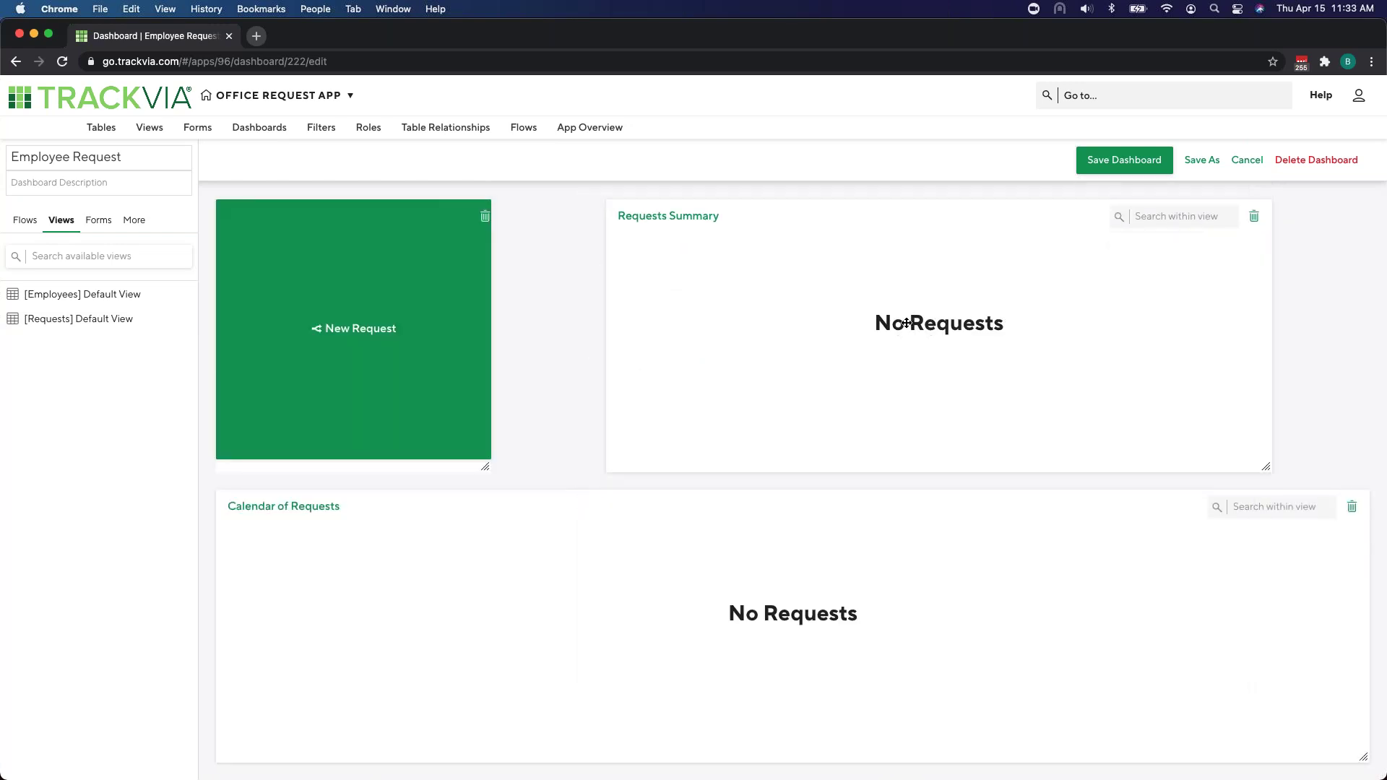
{"action": "left_click_drag", "start_coordinate": [897, 229], "coordinate": [824, 226]}
{"action": "left_click_drag", "start_coordinate": [1173, 468], "coordinate": [1343, 470]}
{"action": "left_click", "coordinate": [1123, 160]}
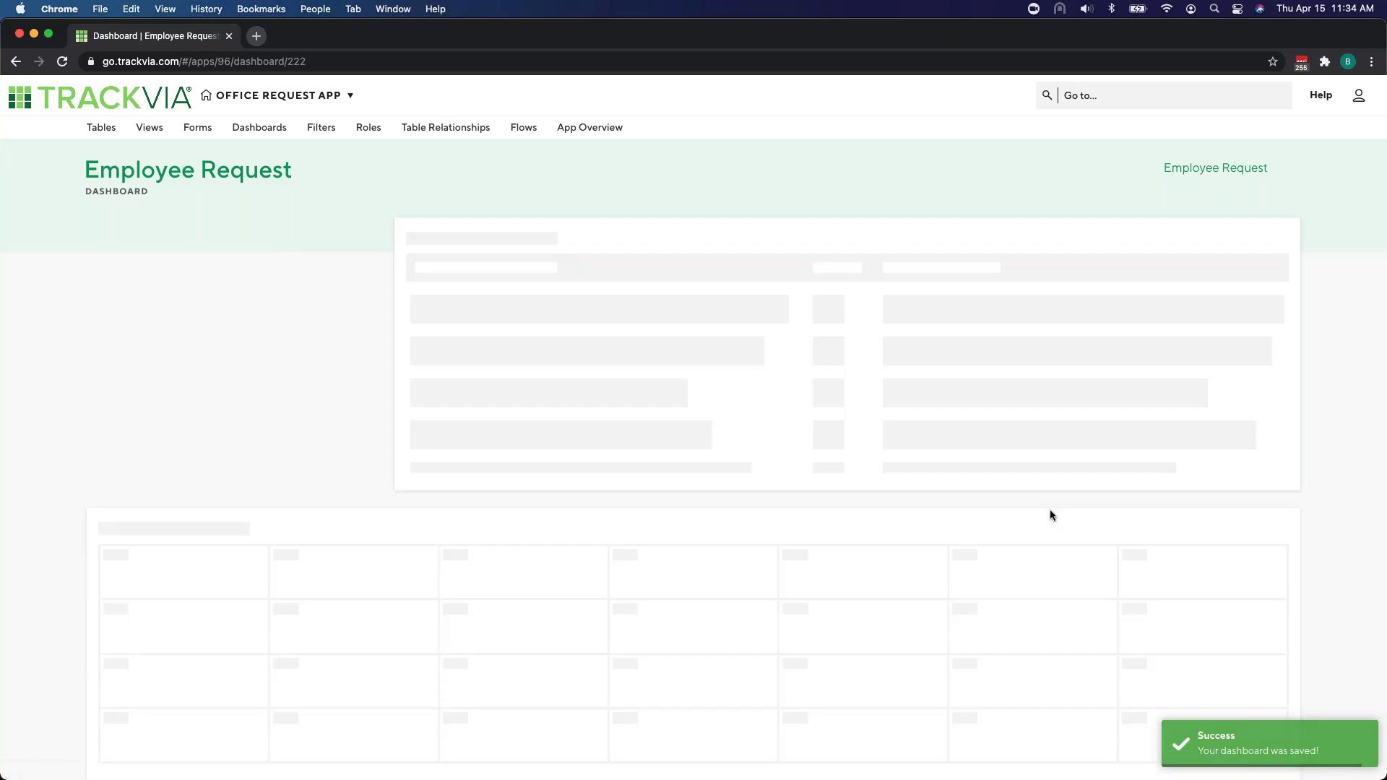
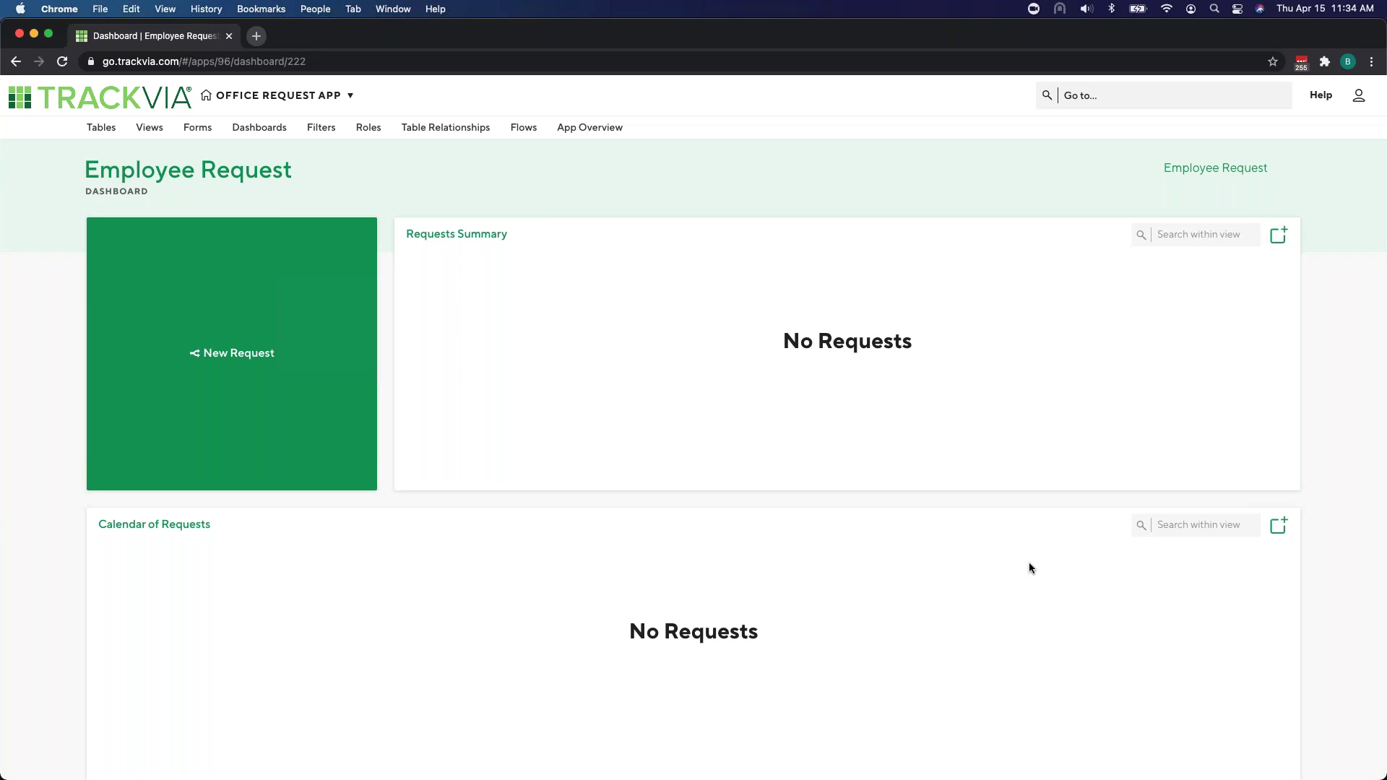
Step: Submit a PTO request through the New Request flow, choosing an employee and attaching Base Instructions (1).pdf as the document
{"action": "left_click", "coordinate": [303, 394]}
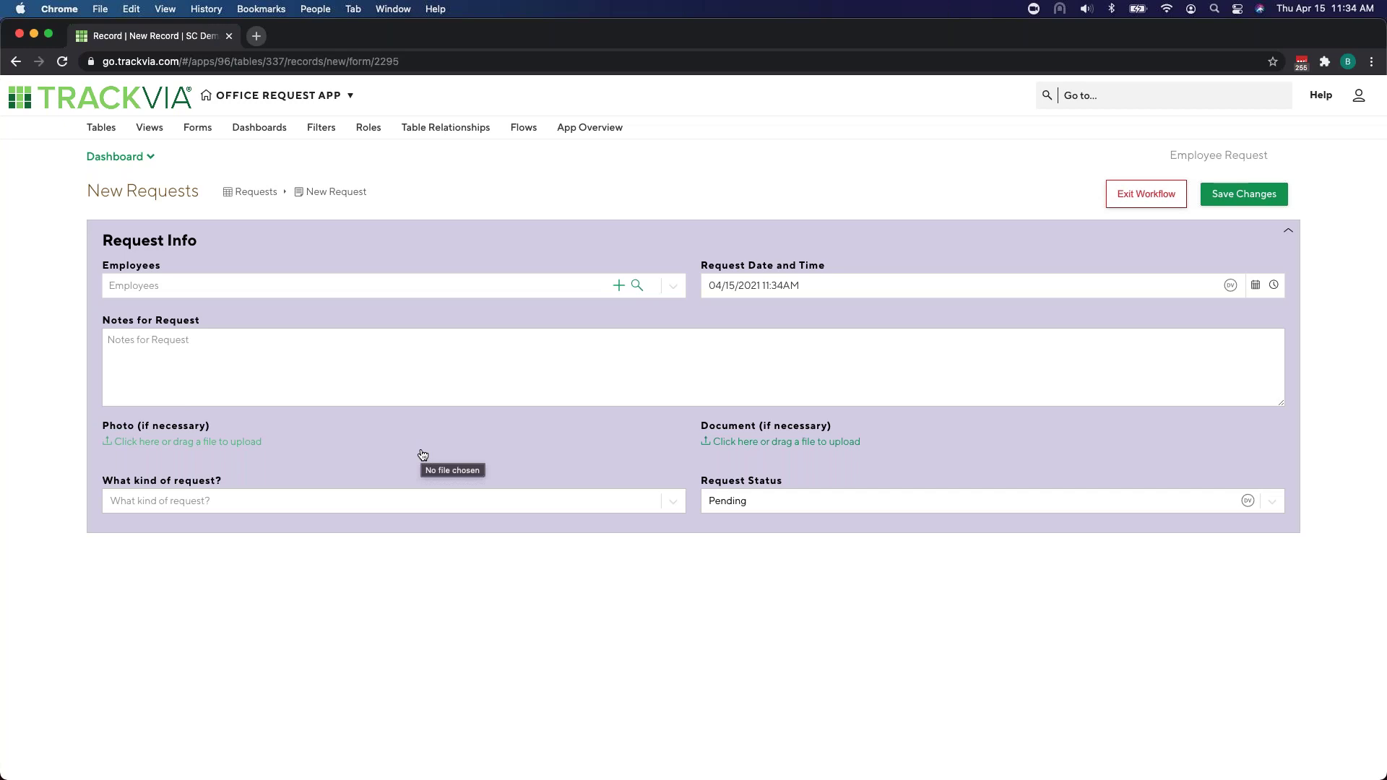
{"action": "left_click", "coordinate": [672, 286]}
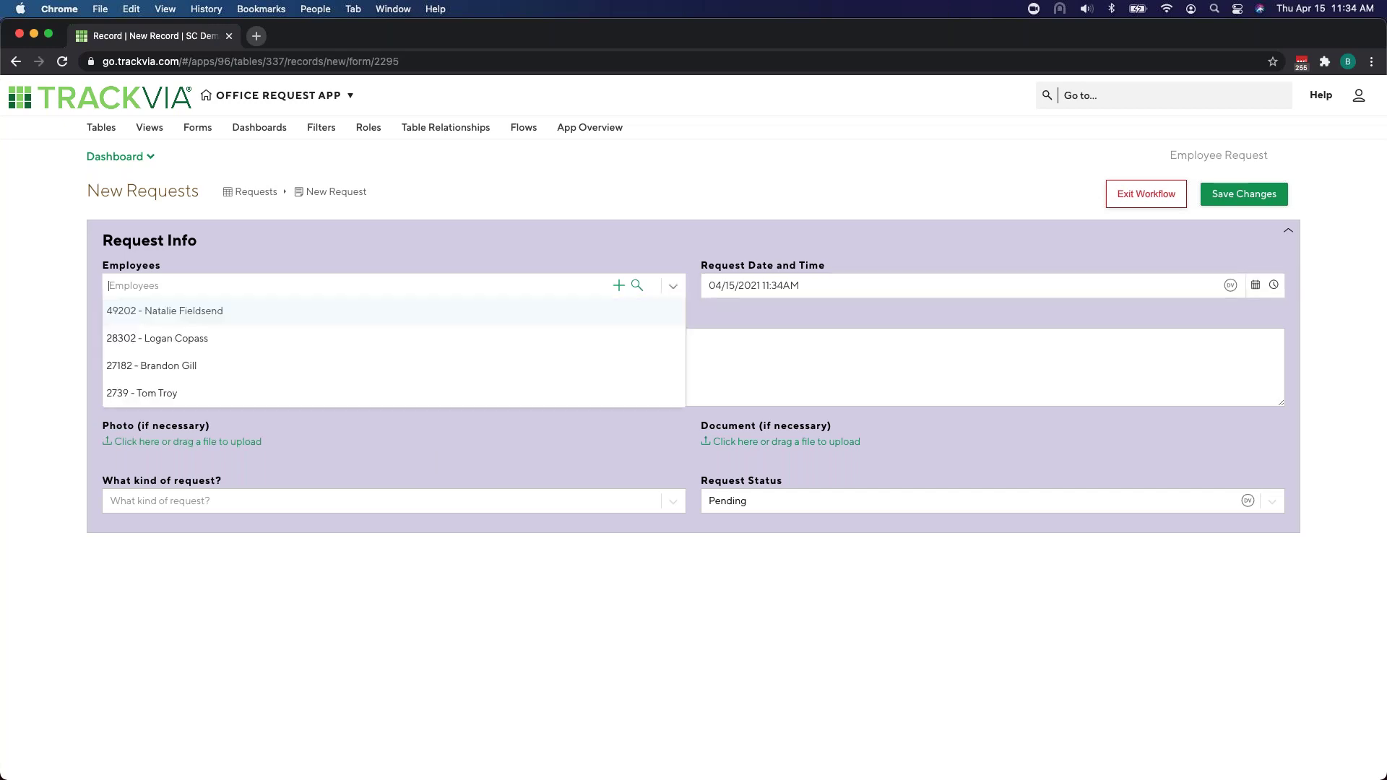
{"action": "left_click", "coordinate": [618, 366]}
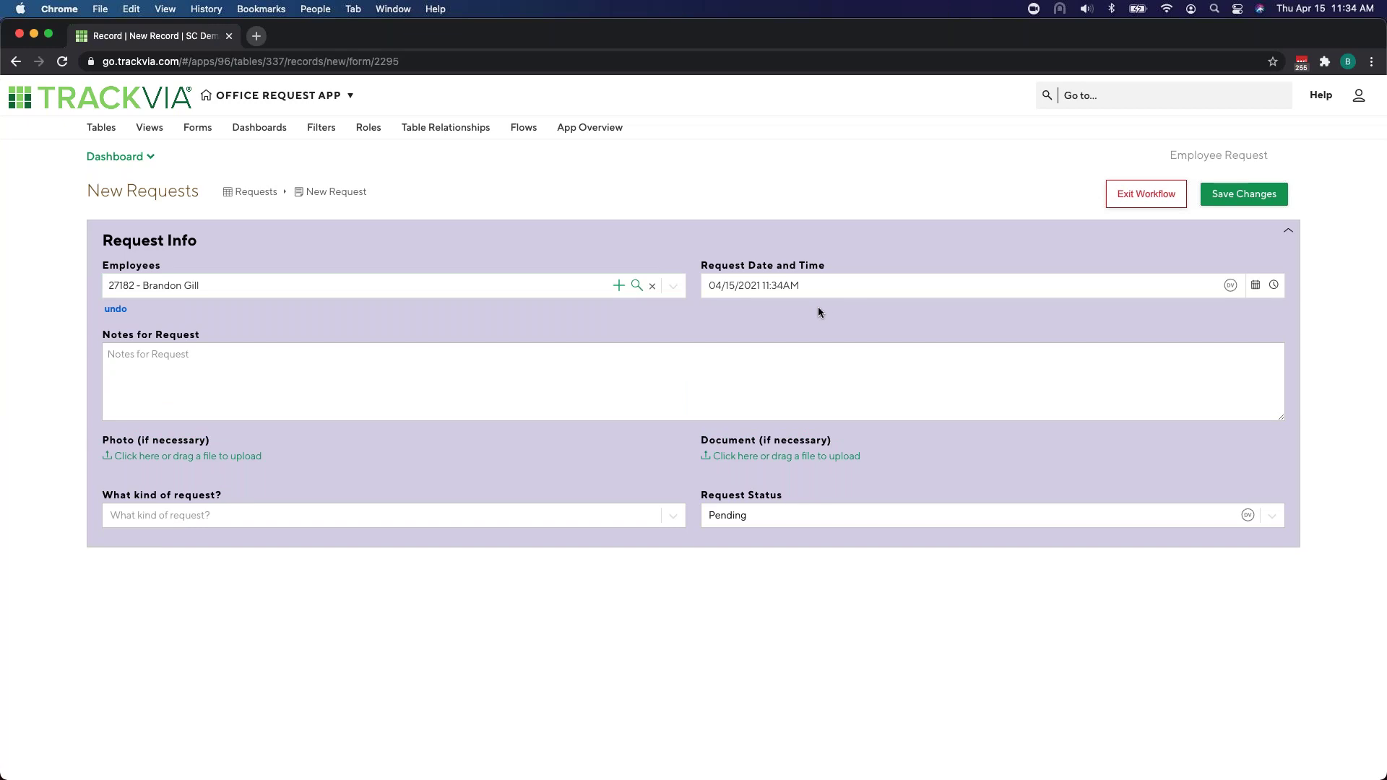
{"action": "left_click", "coordinate": [573, 354]}
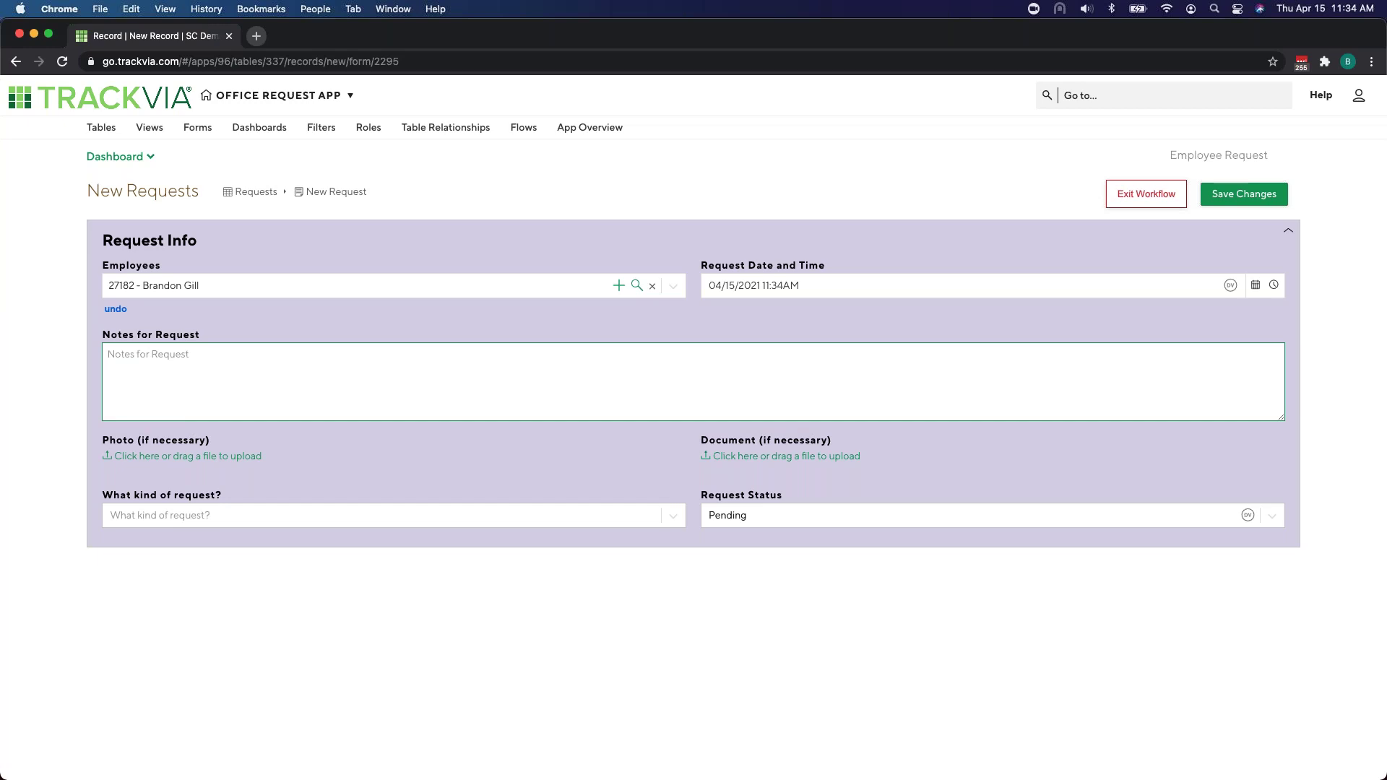
{"action": "left_click_drag", "start_coordinate": [585, 213], "coordinate": [772, 480]}
{"action": "left_click", "coordinate": [568, 512]}
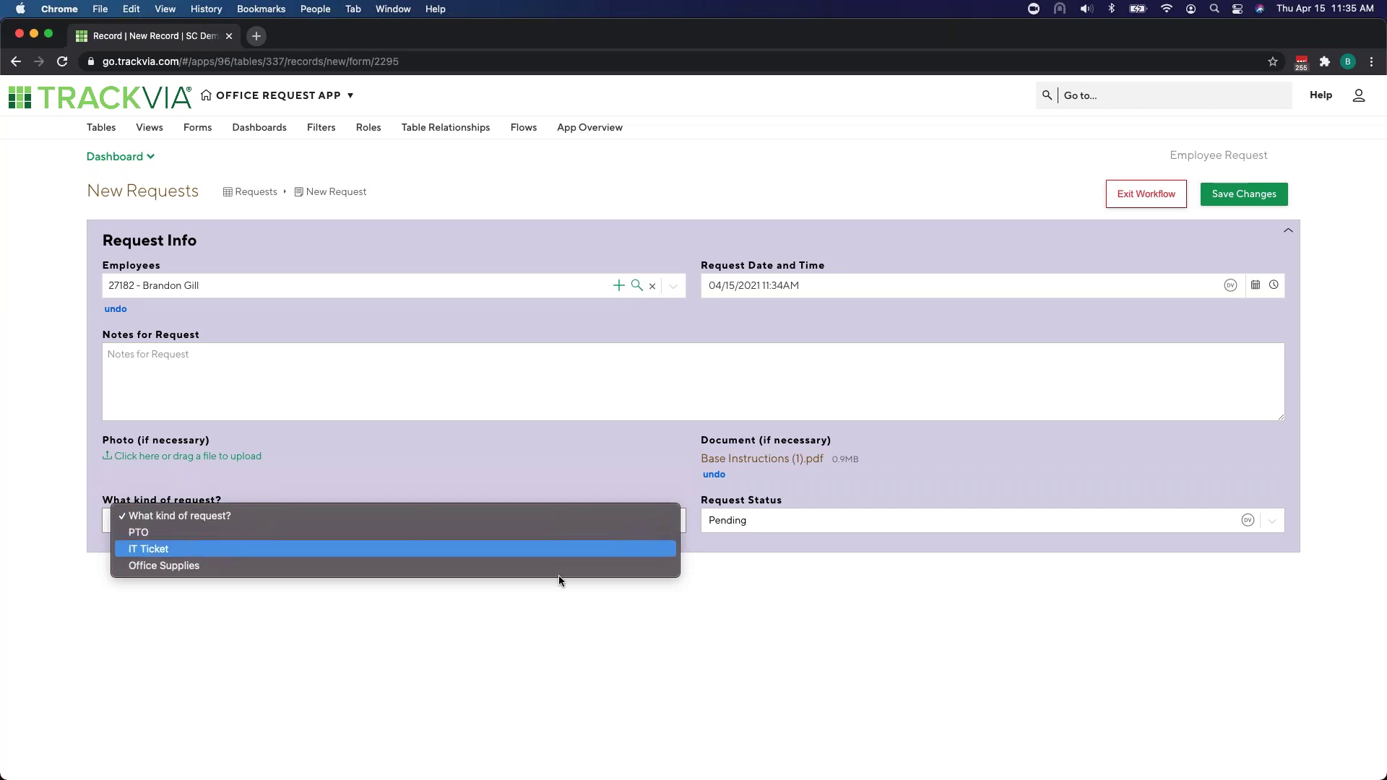
{"action": "left_click", "coordinate": [566, 531]}
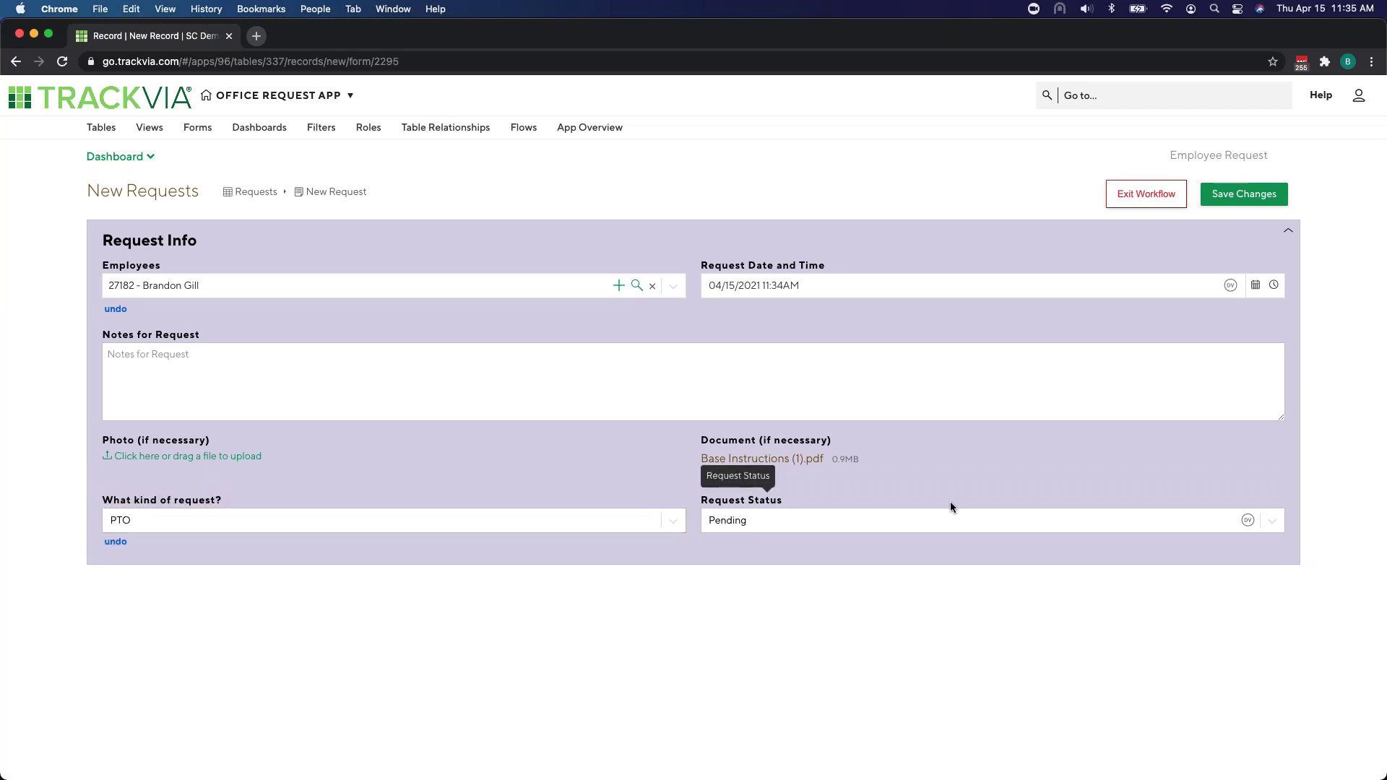
{"action": "left_click", "coordinate": [1271, 192]}
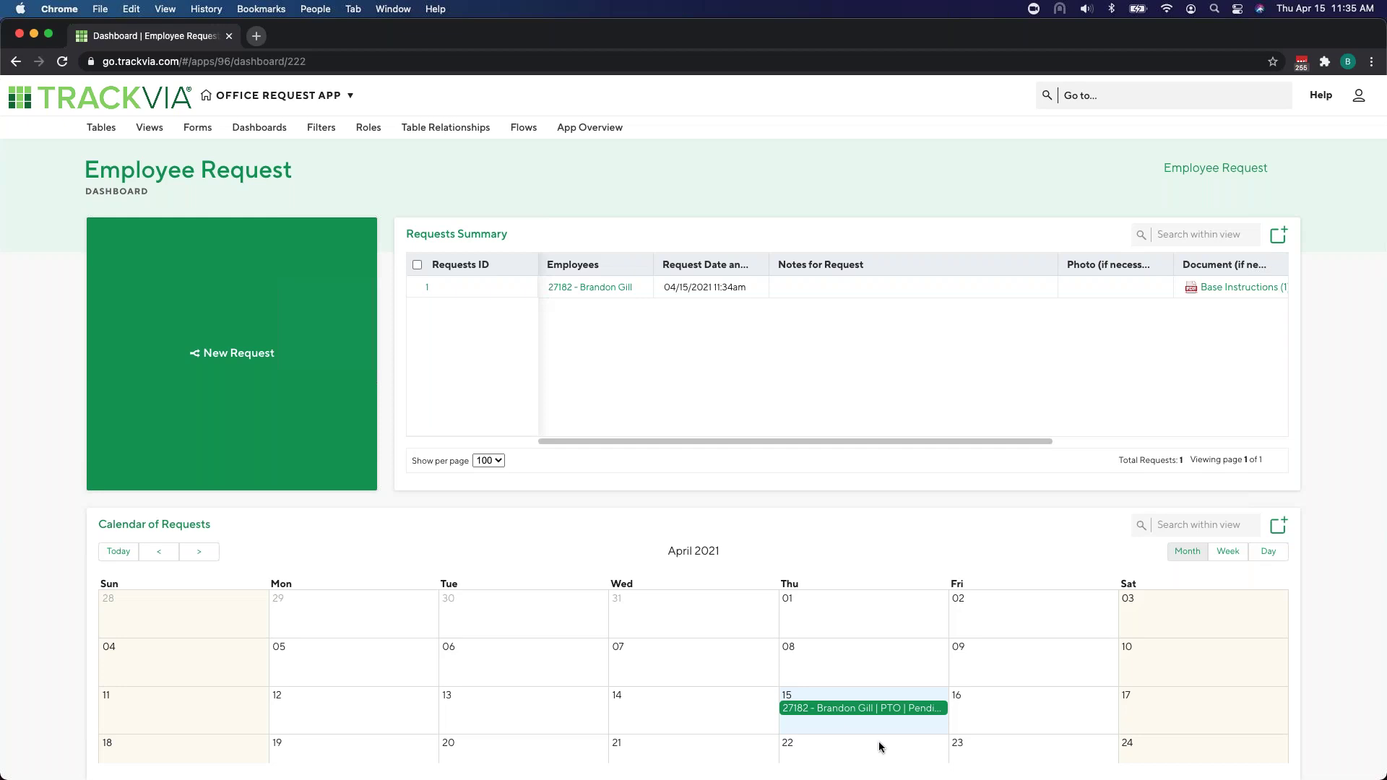
Step: Start another new request for the same employee with the note "I need a new computer"
{"action": "left_click", "coordinate": [254, 408]}
{"action": "left_click", "coordinate": [340, 285]}
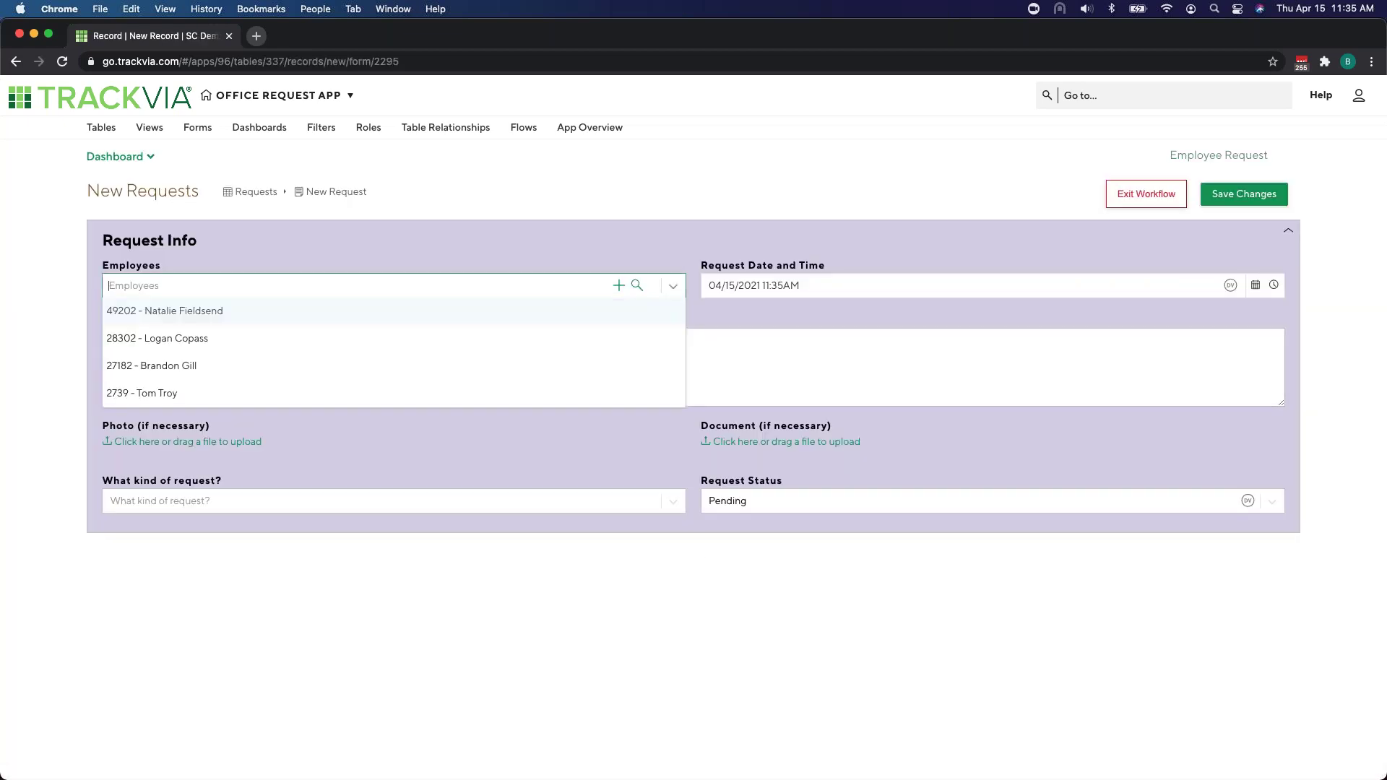
{"action": "left_click", "coordinate": [345, 364]}
{"action": "left_click", "coordinate": [536, 373]}
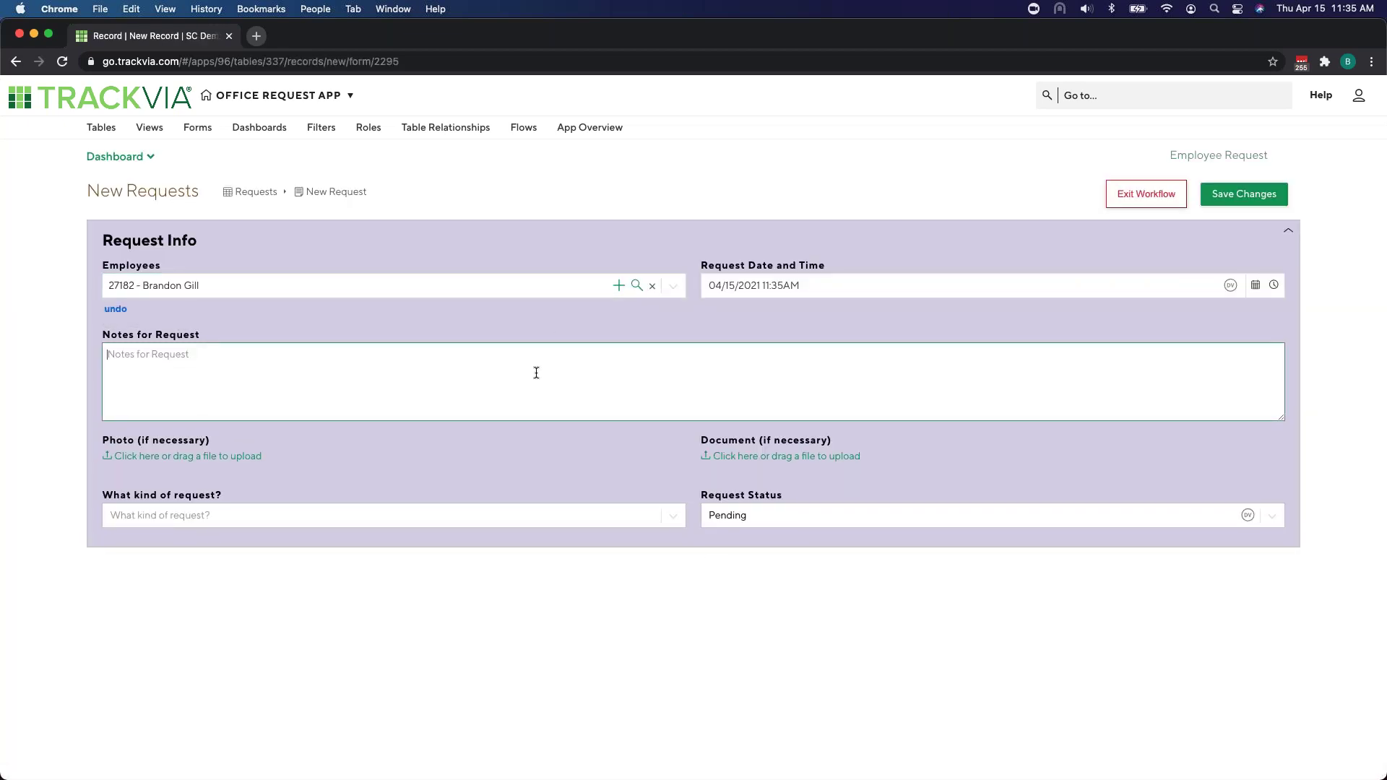
{"action": "type", "text": "I n"}
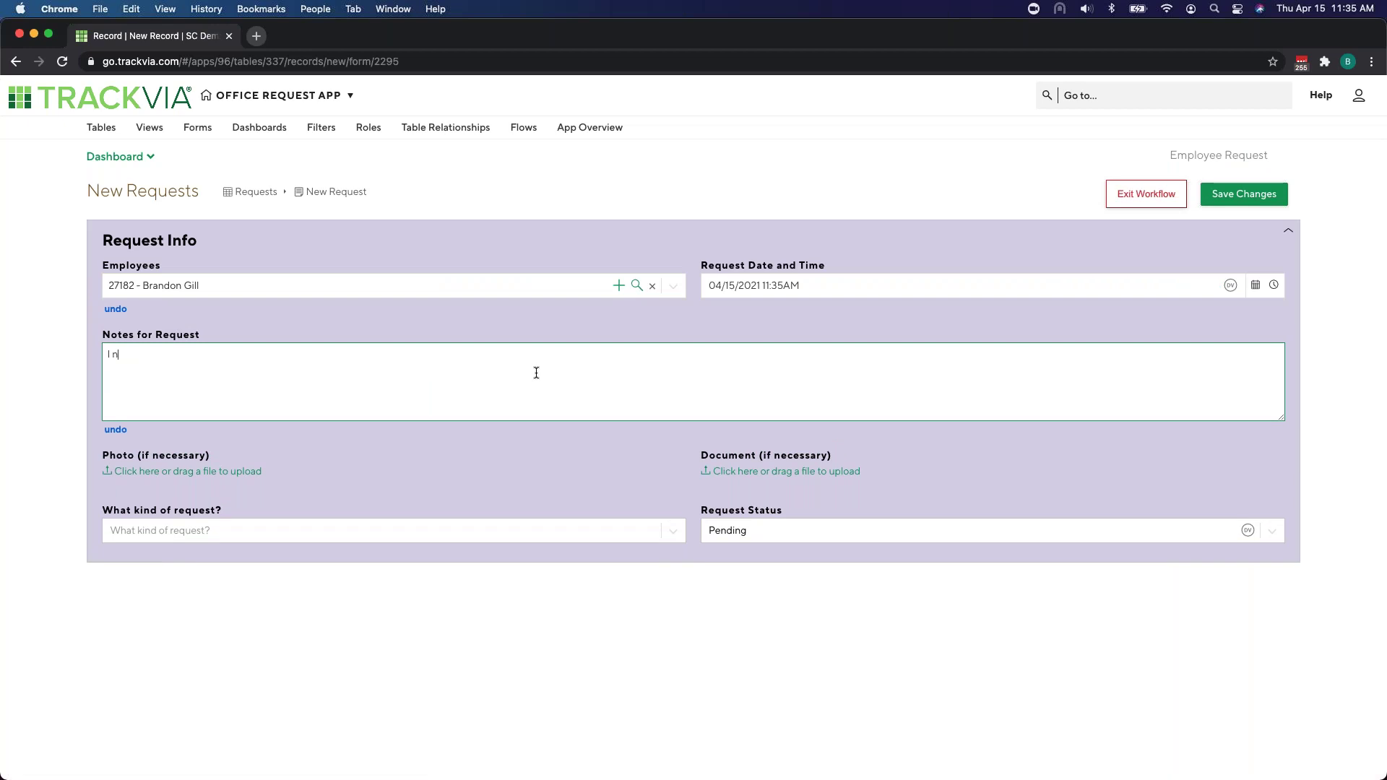
{"action": "type", "text": "eed a new compiuter"}
{"action": "right_click", "coordinate": [176, 355]}
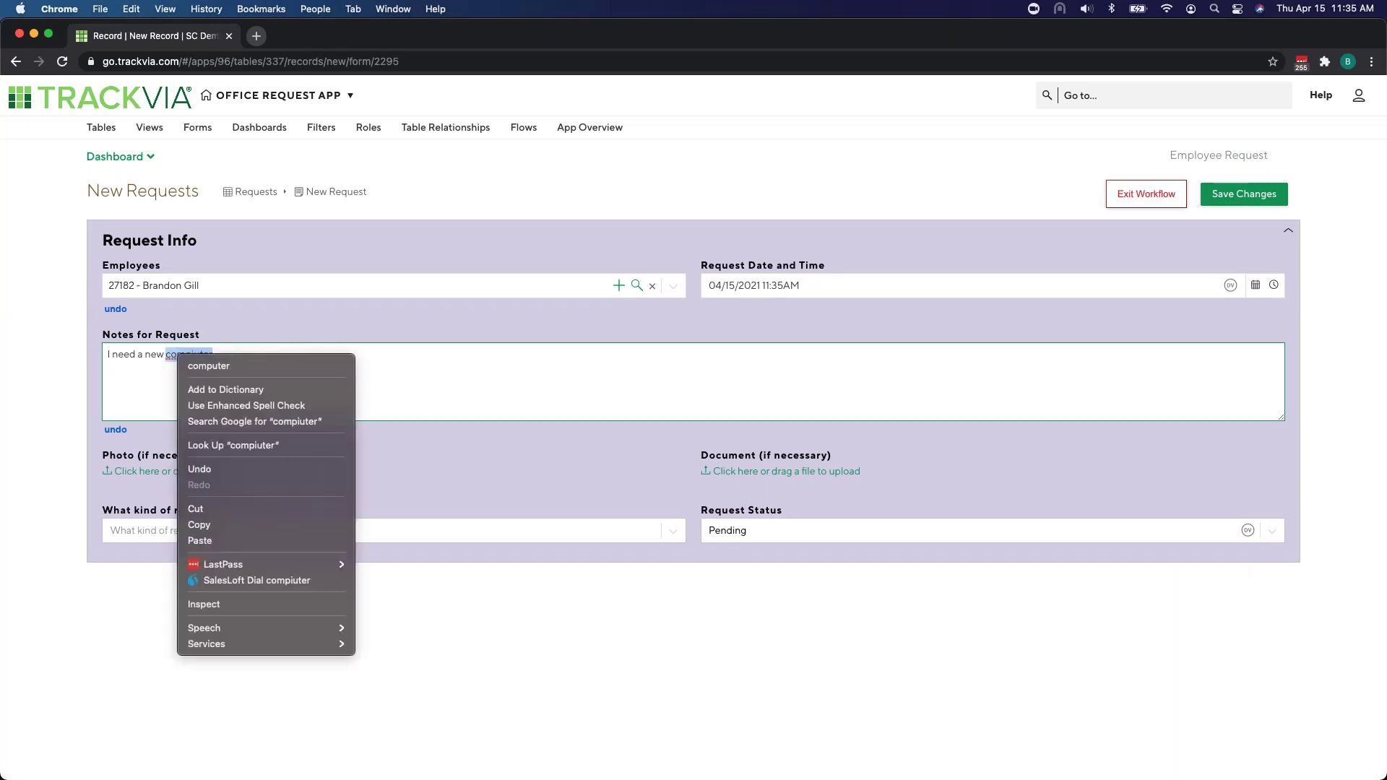
{"action": "left_click", "coordinate": [190, 365]}
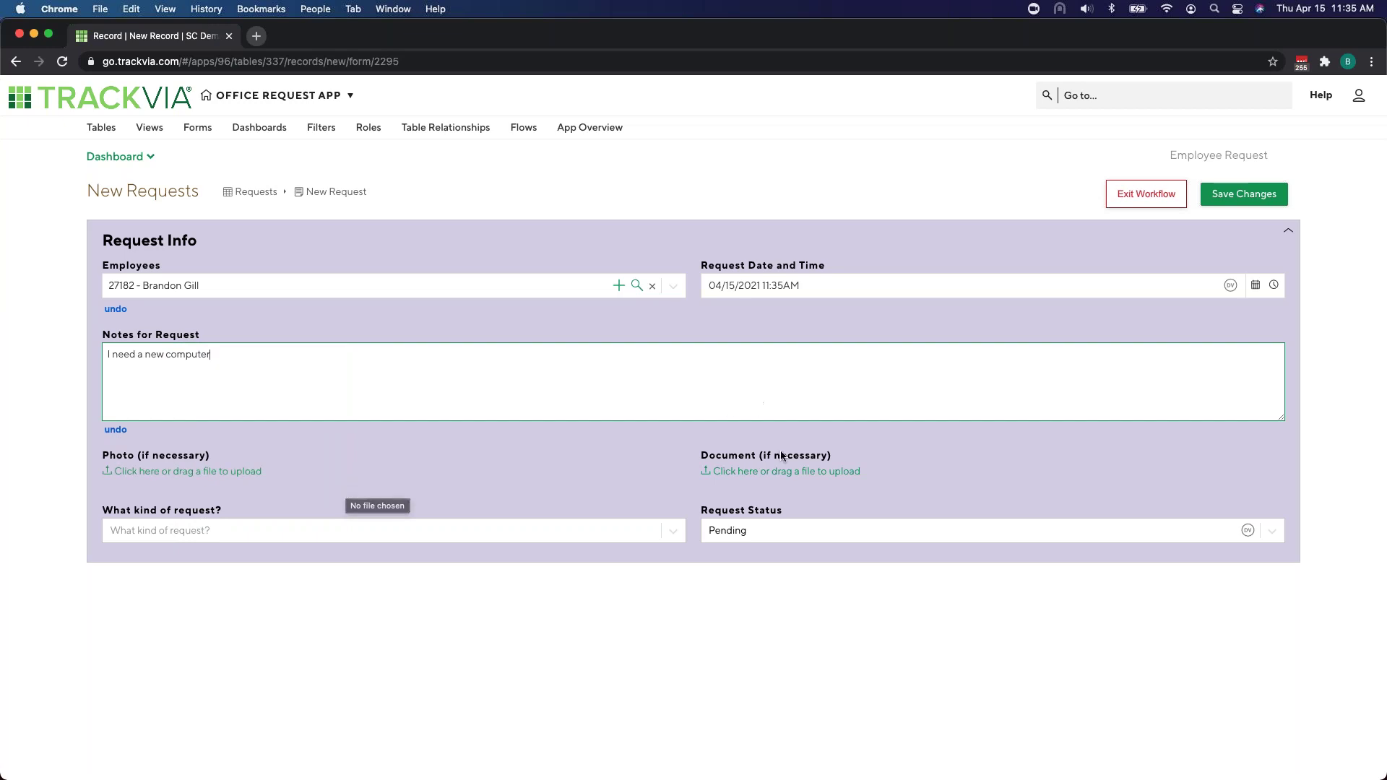
Step: Set the kind of request to IT Ticket and save the request
{"action": "left_click", "coordinate": [547, 538]}
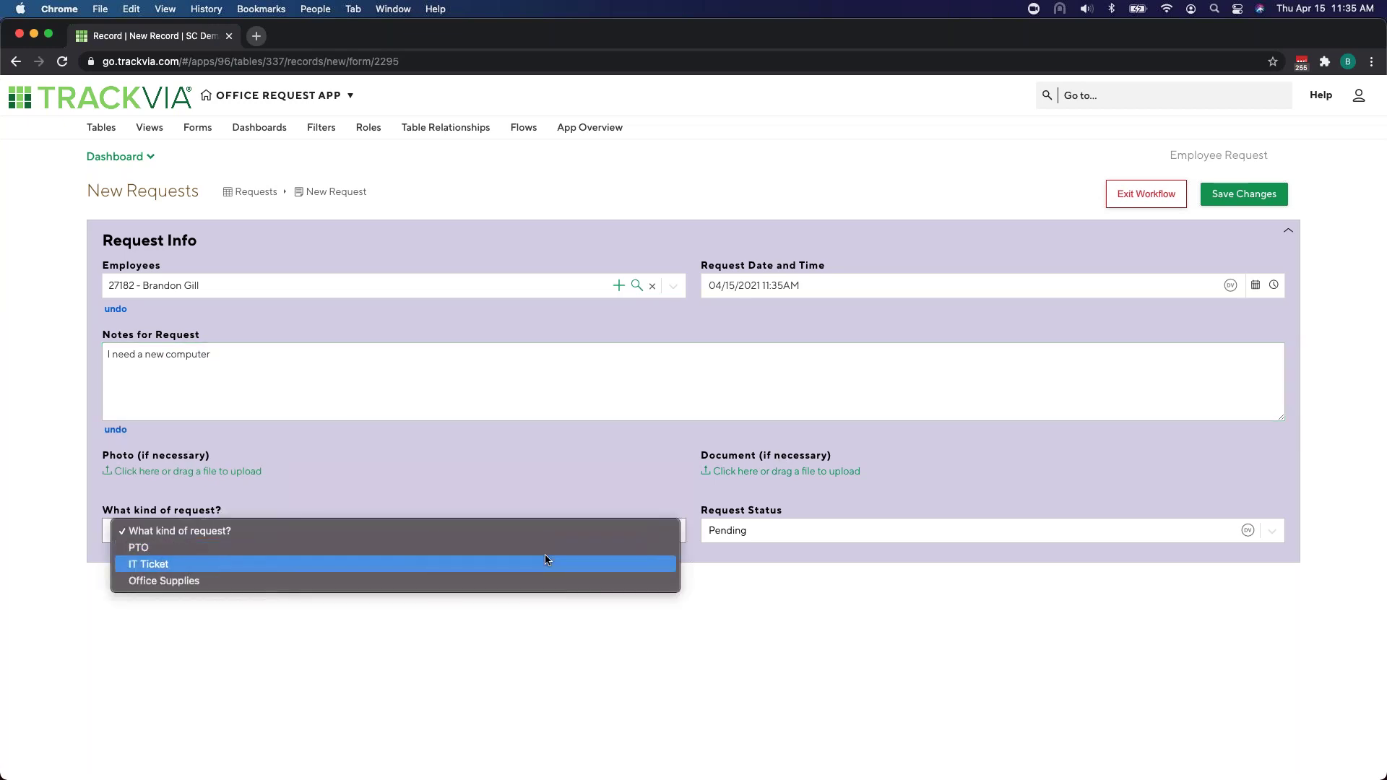
{"action": "left_click", "coordinate": [547, 564]}
{"action": "left_click", "coordinate": [1244, 193]}
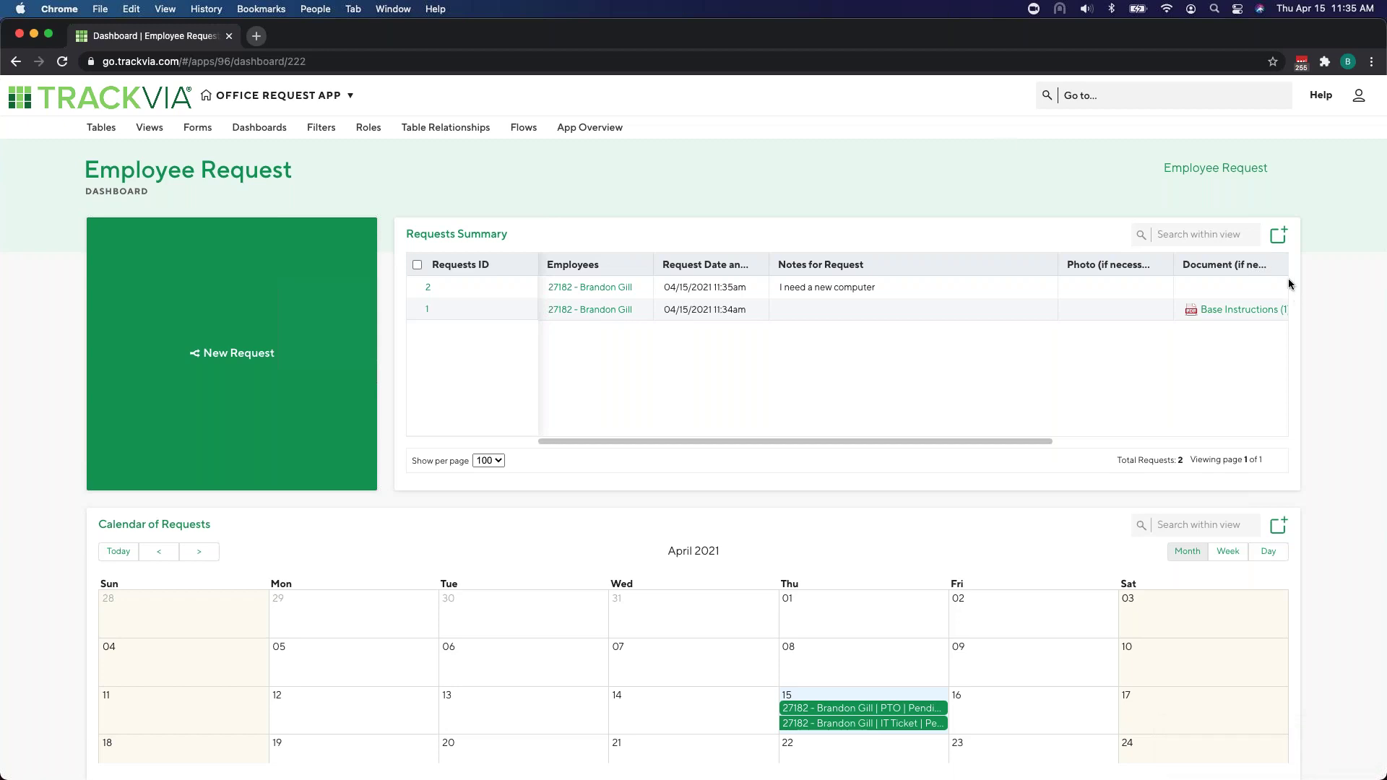
Step: Create a new dashboard named "IT Ticket Approver" and save it empty
{"action": "left_click", "coordinate": [269, 130]}
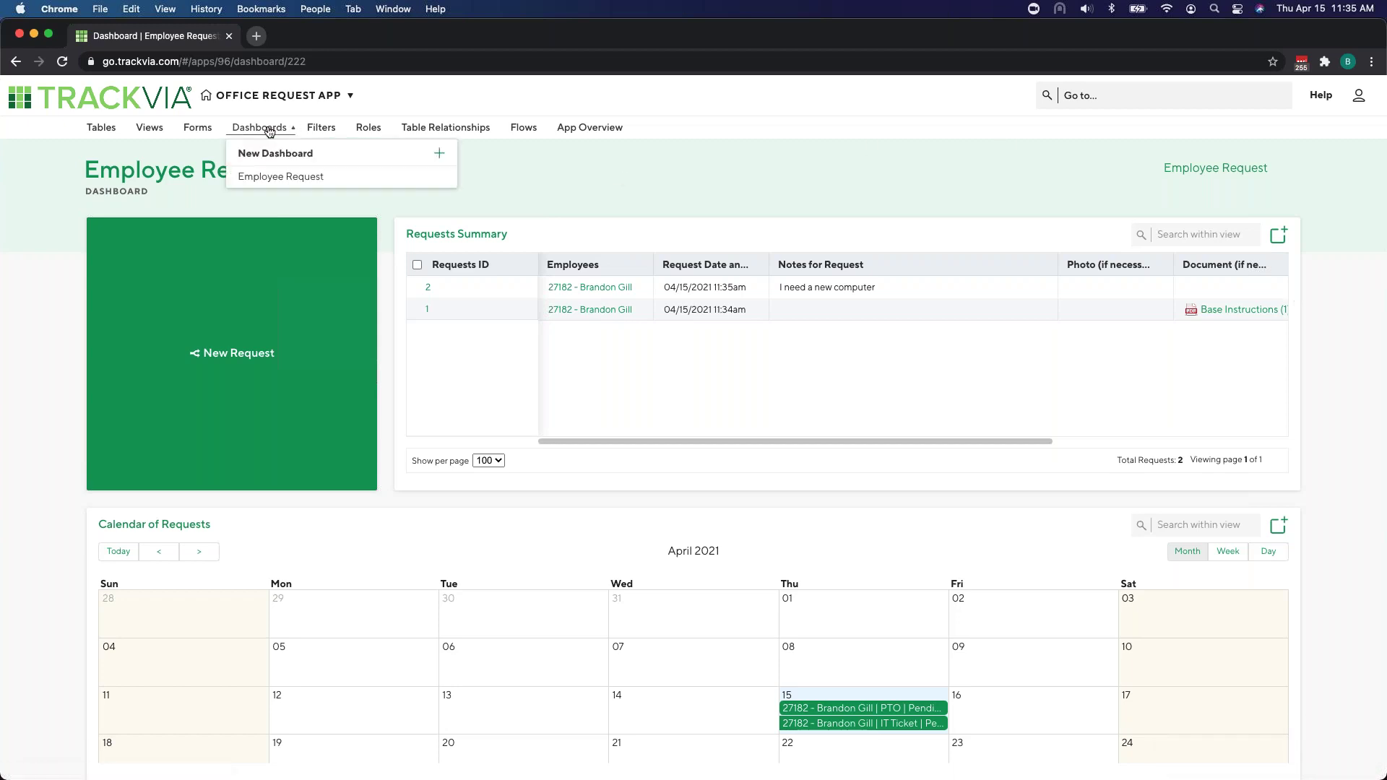
{"action": "left_click", "coordinate": [438, 152]}
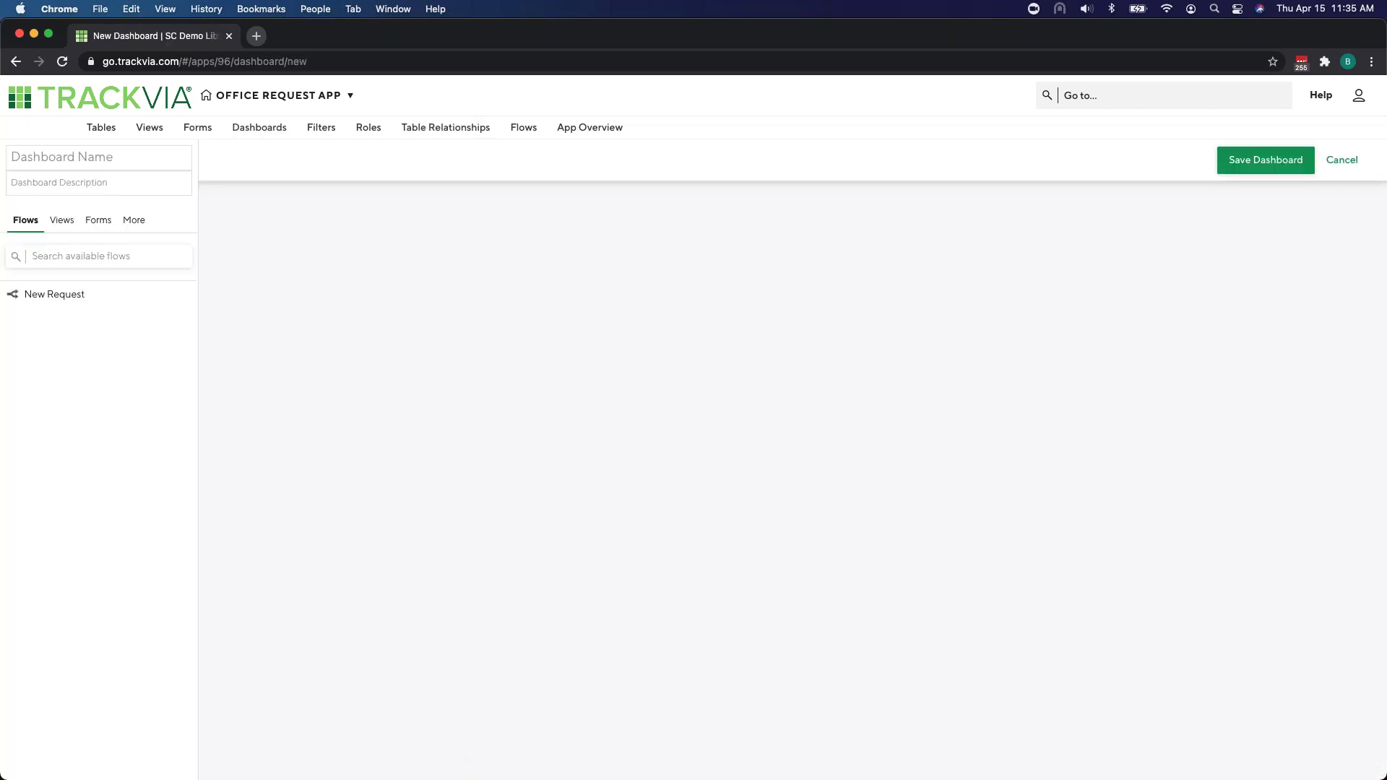
{"action": "left_click", "coordinate": [189, 160]}
{"action": "type", "text": "ItT Ticket"}
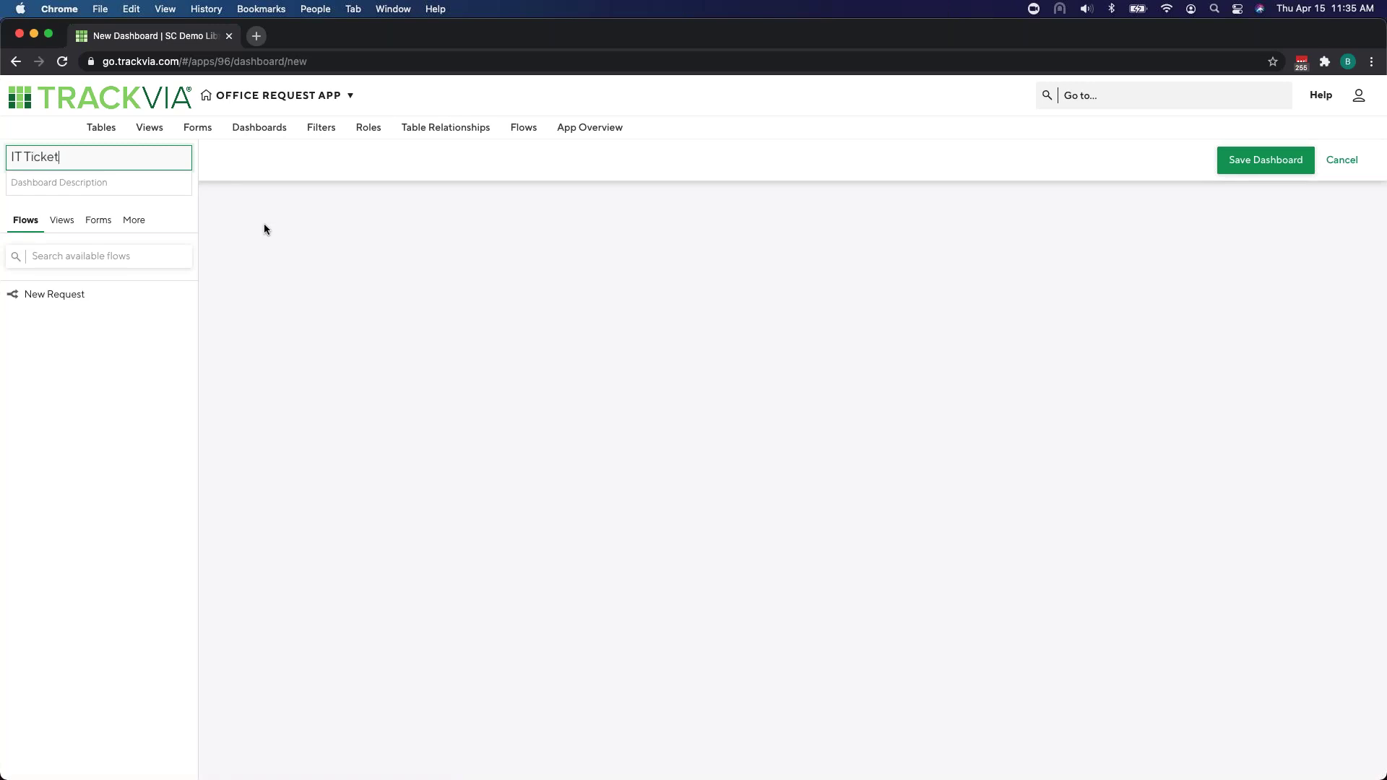
{"action": "type", "text": " Approver"}
{"action": "left_click", "coordinate": [1294, 160]}
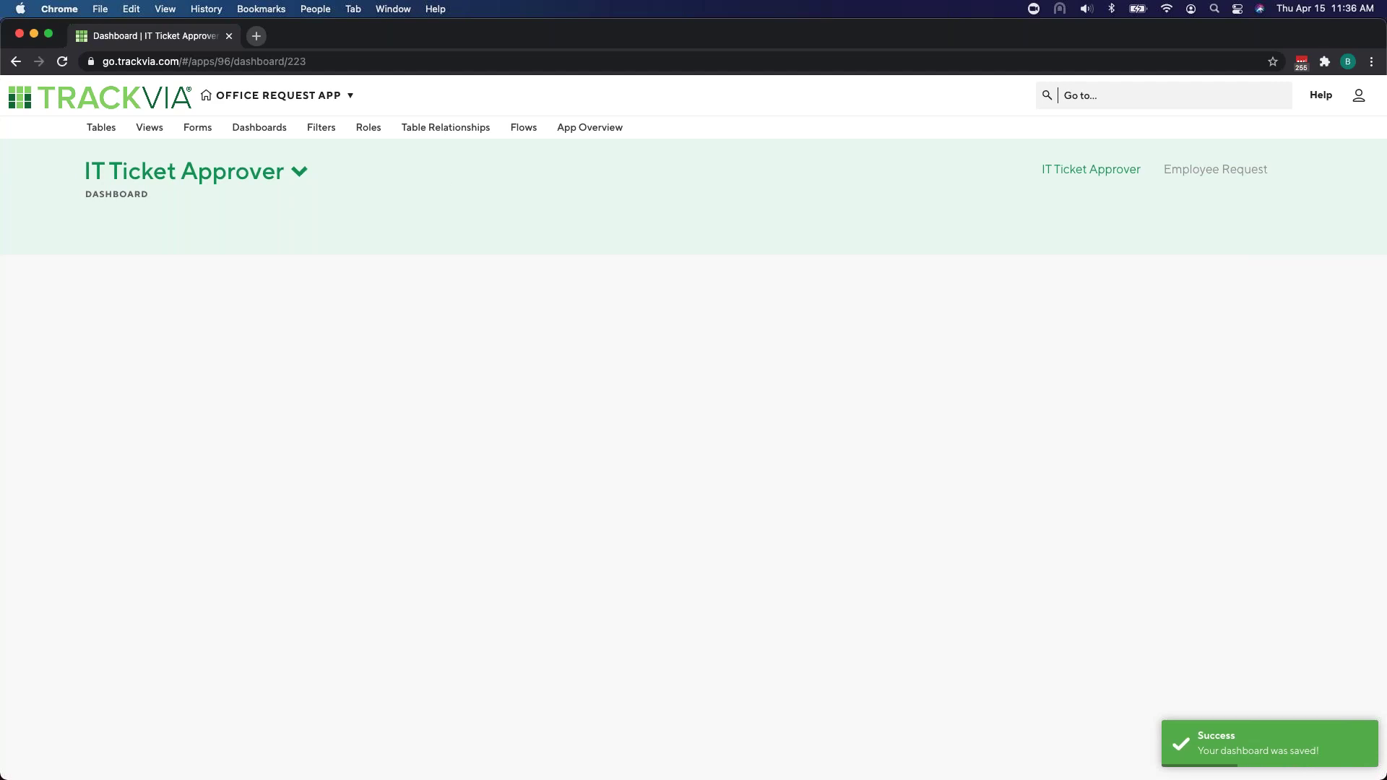
Step: Start a new view based on Requests Summary and name it "IT Ticket Requests"
{"action": "left_click", "coordinate": [149, 130]}
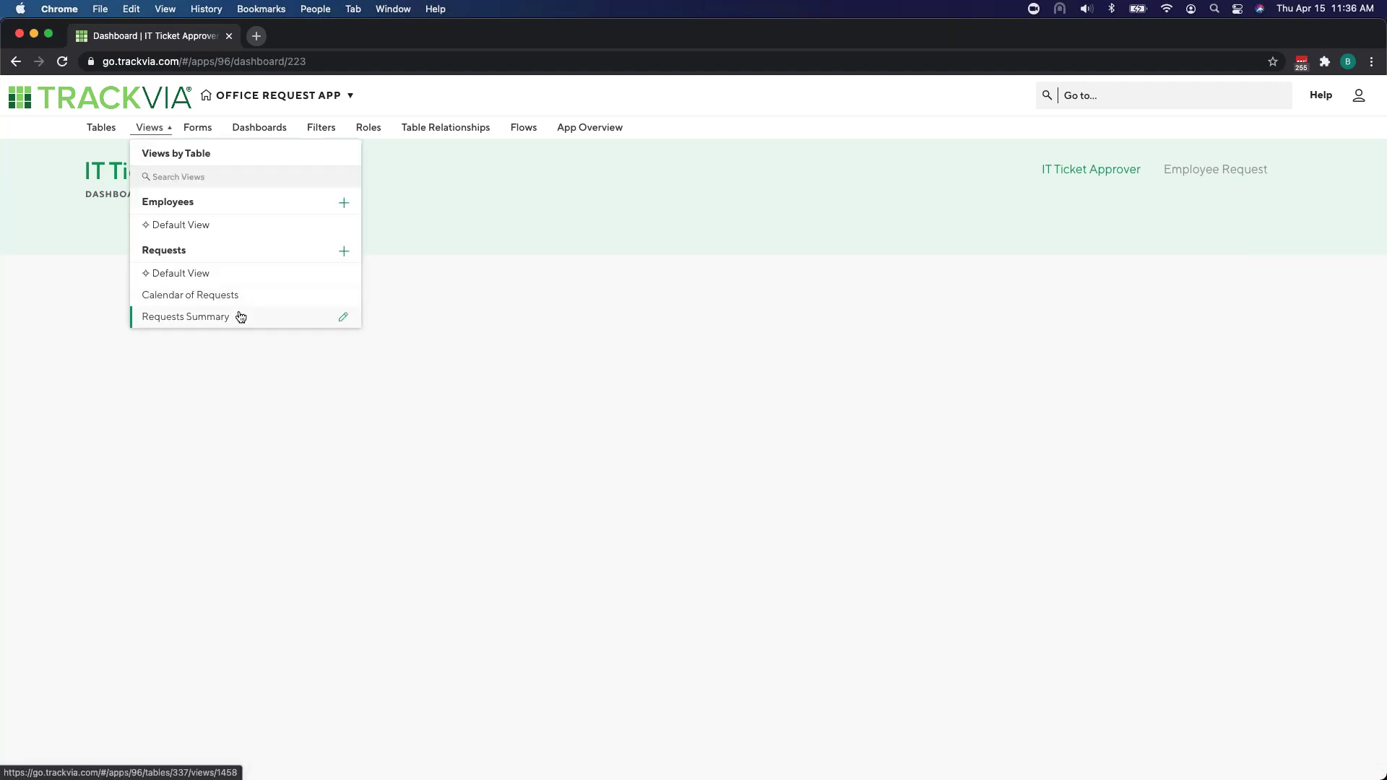
{"action": "left_click", "coordinate": [238, 316]}
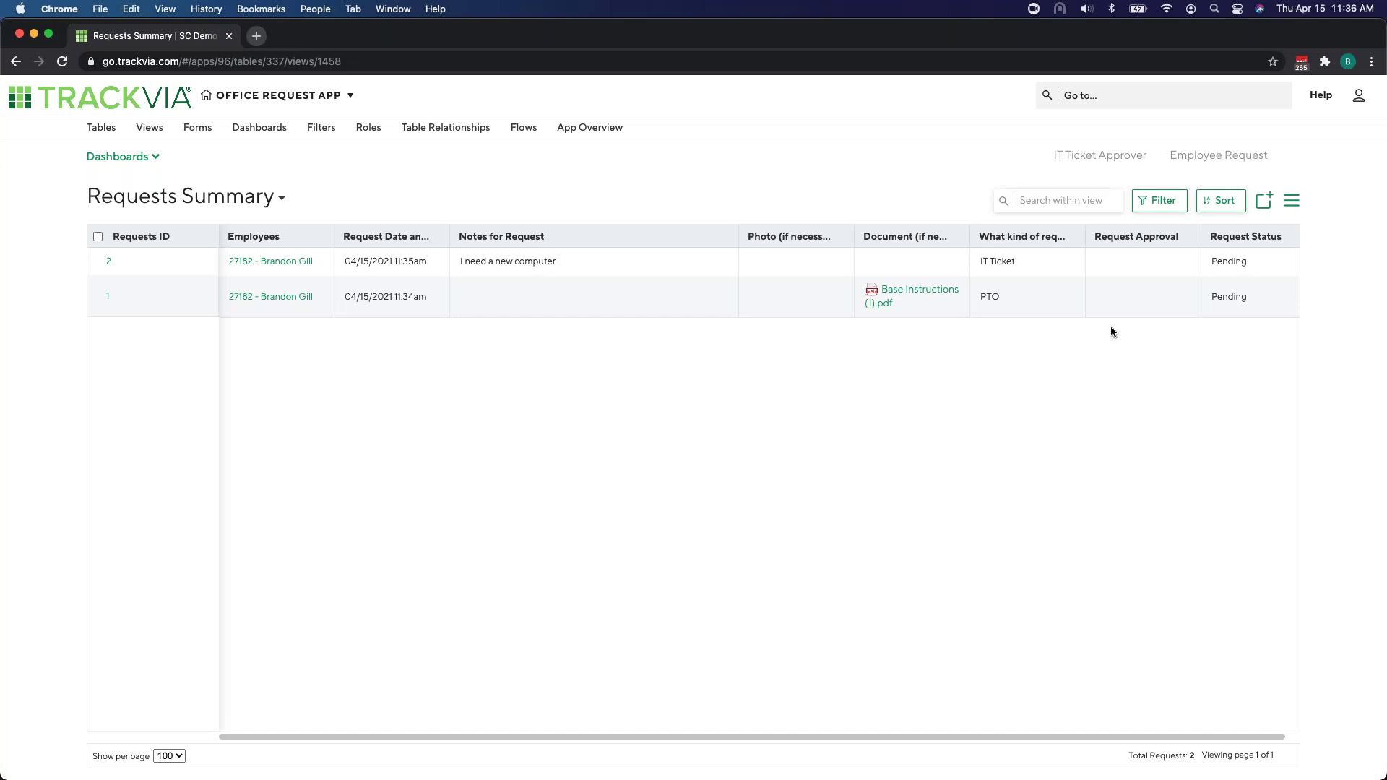
{"action": "left_click", "coordinate": [1292, 206]}
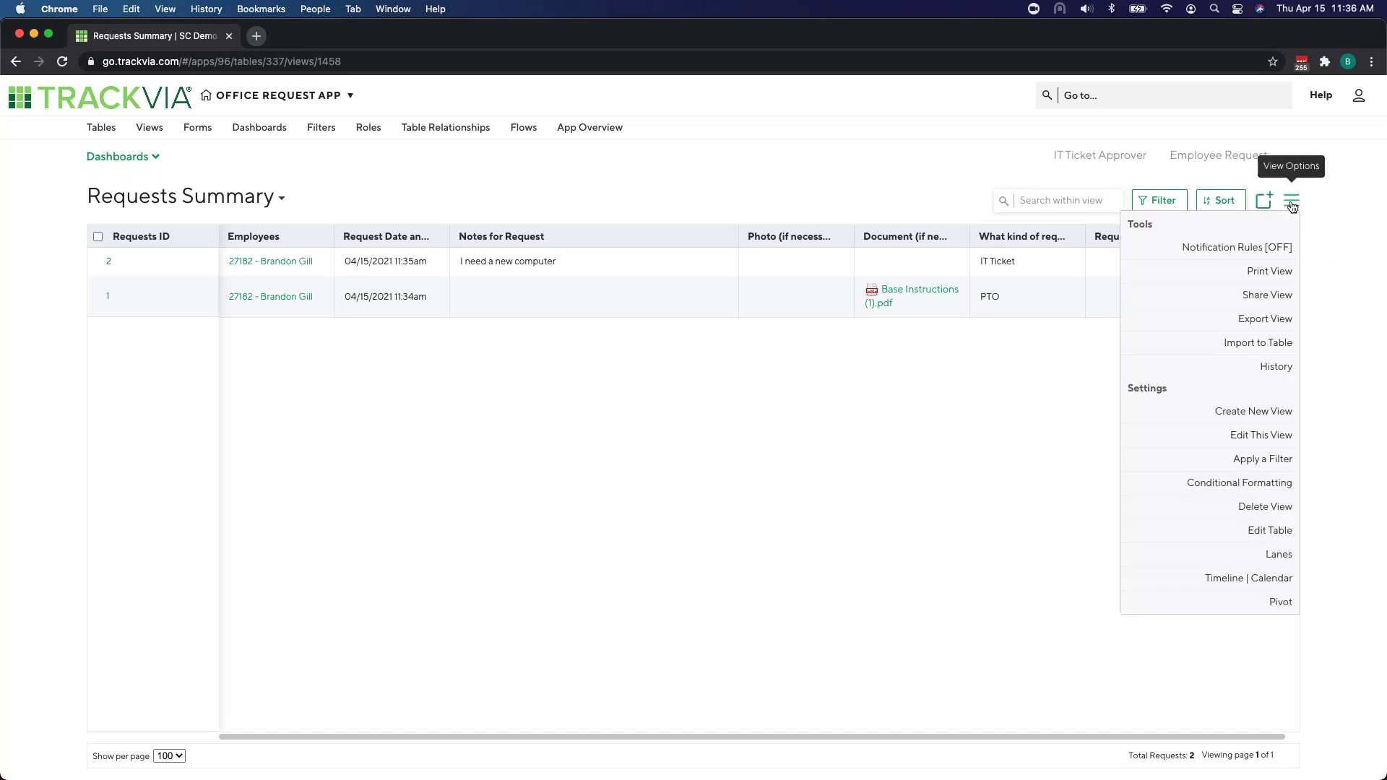
{"action": "left_click", "coordinate": [1260, 413]}
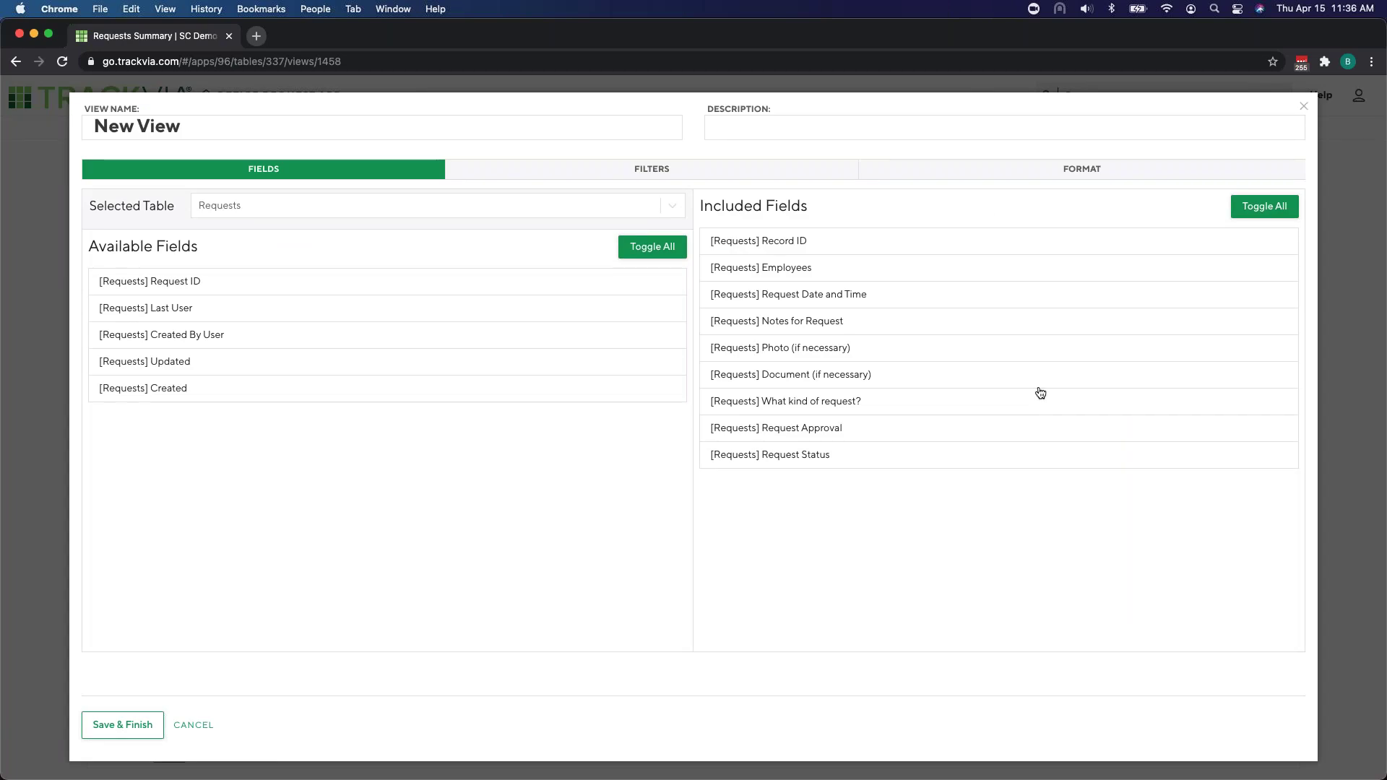
{"action": "key", "text": "super+a"}
{"action": "key", "text": "BackSpace"}
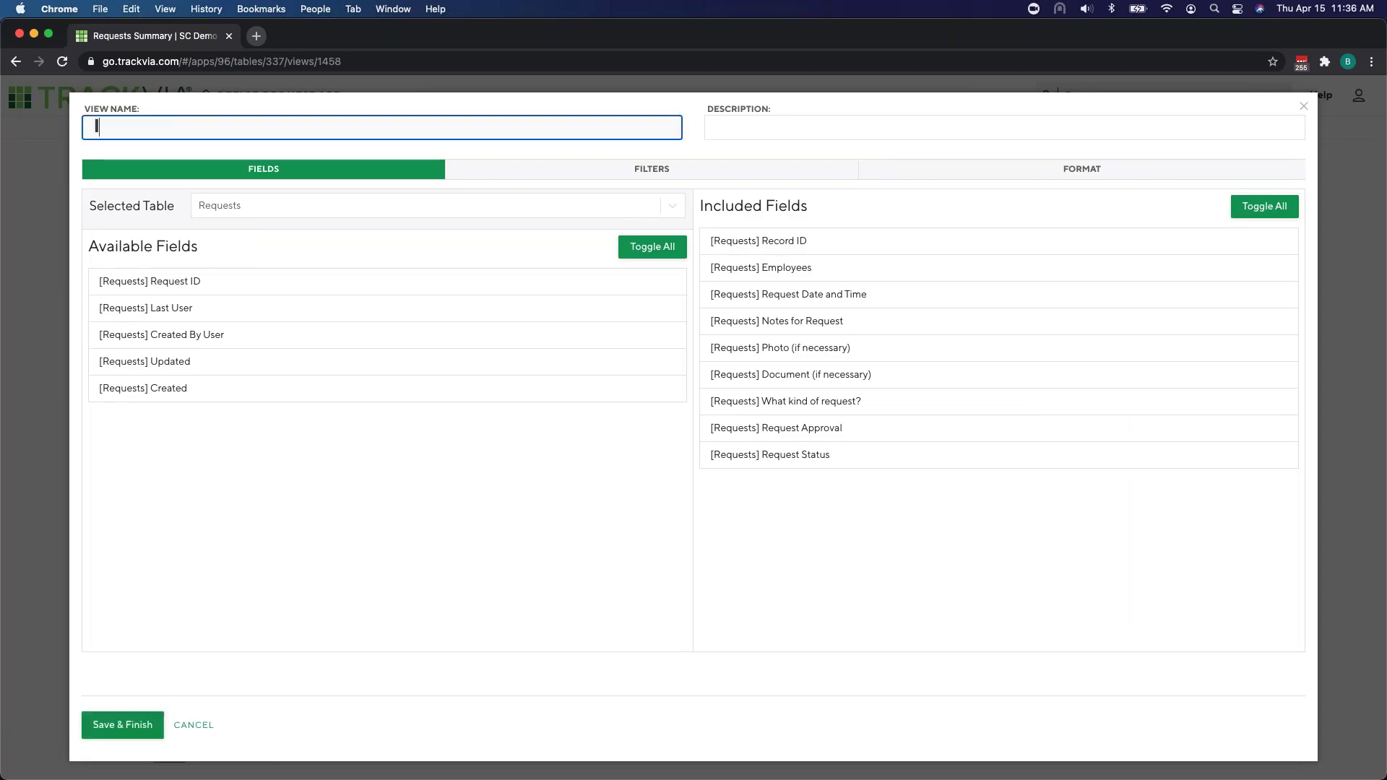
{"action": "type", "text": "IT Ticket Requests"}
Step: Start building a new filter for the view and name it "IT Ticket Requests" as well
{"action": "triple_click", "coordinate": [185, 122]}
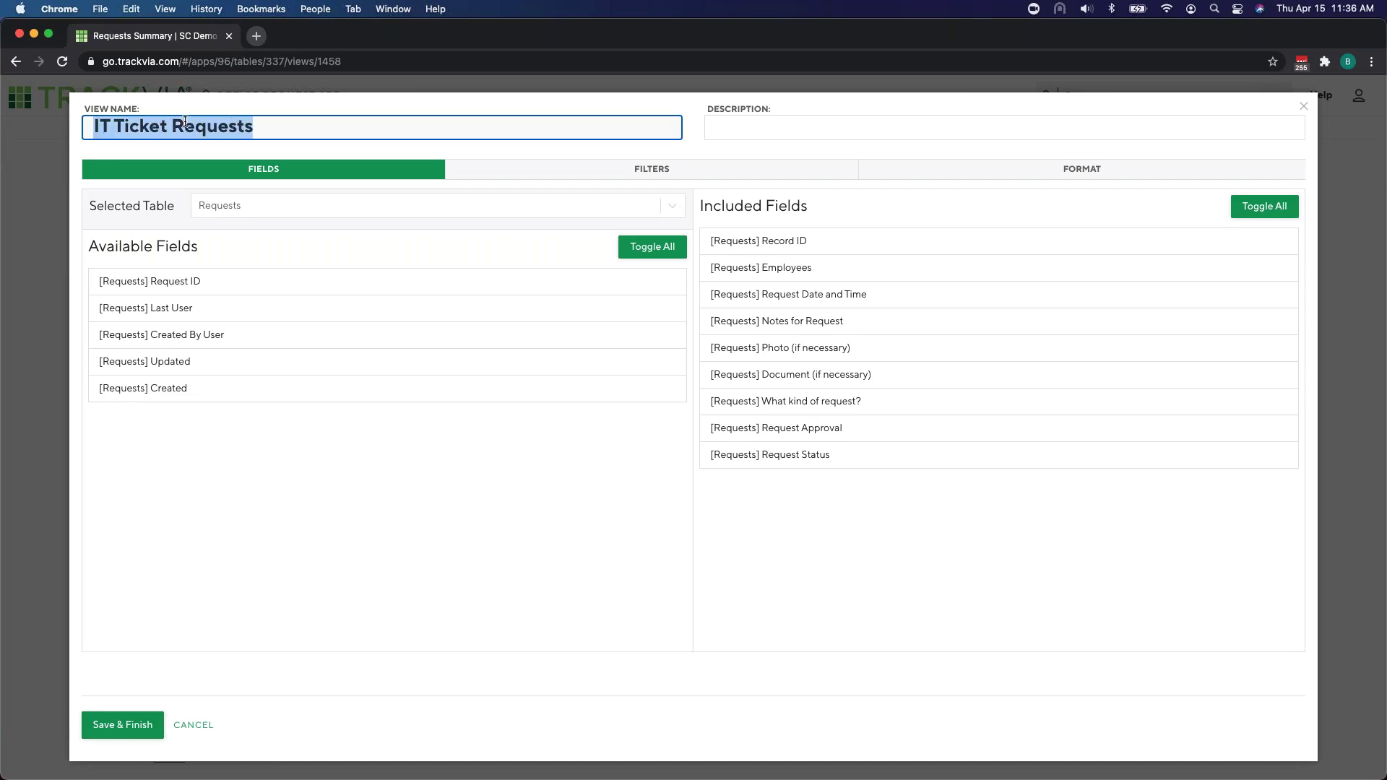
{"action": "left_click", "coordinate": [637, 166]}
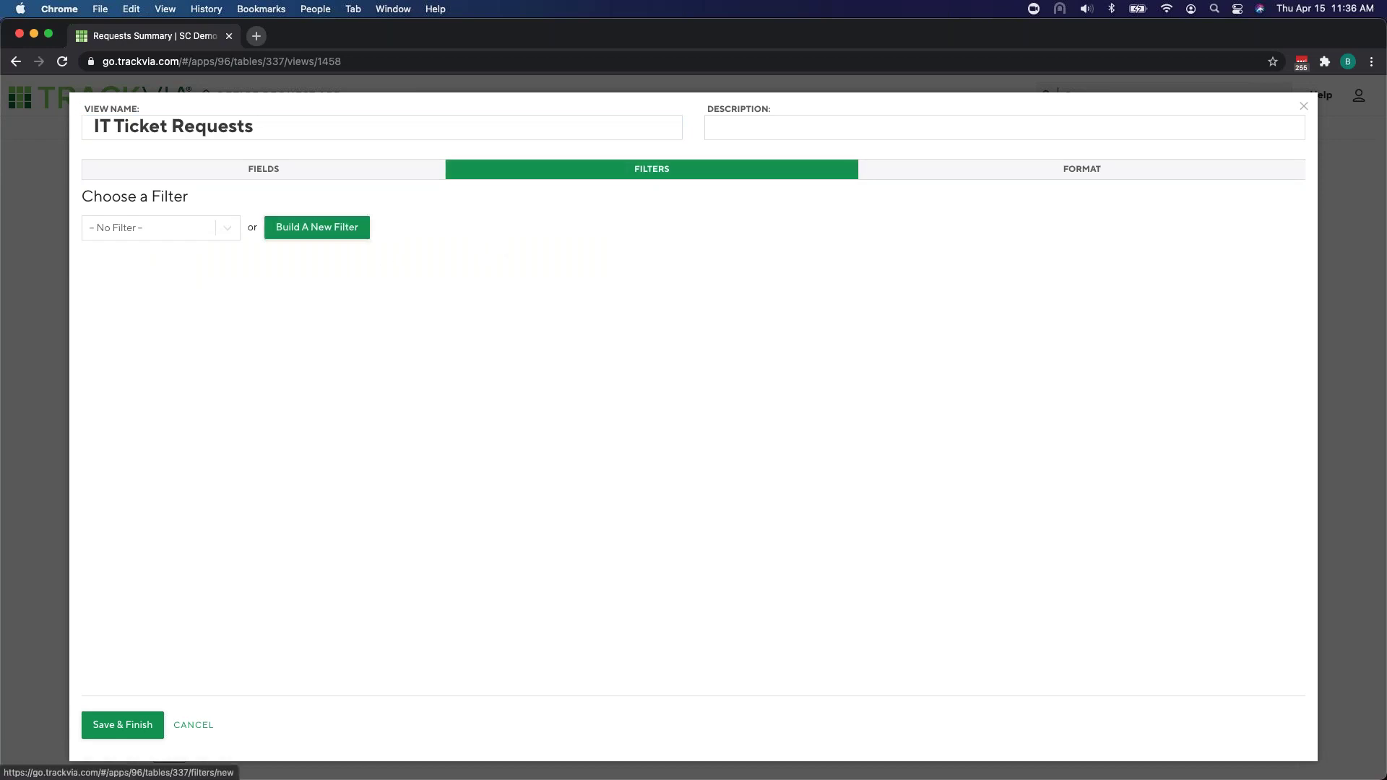
{"action": "left_click", "coordinate": [318, 228]}
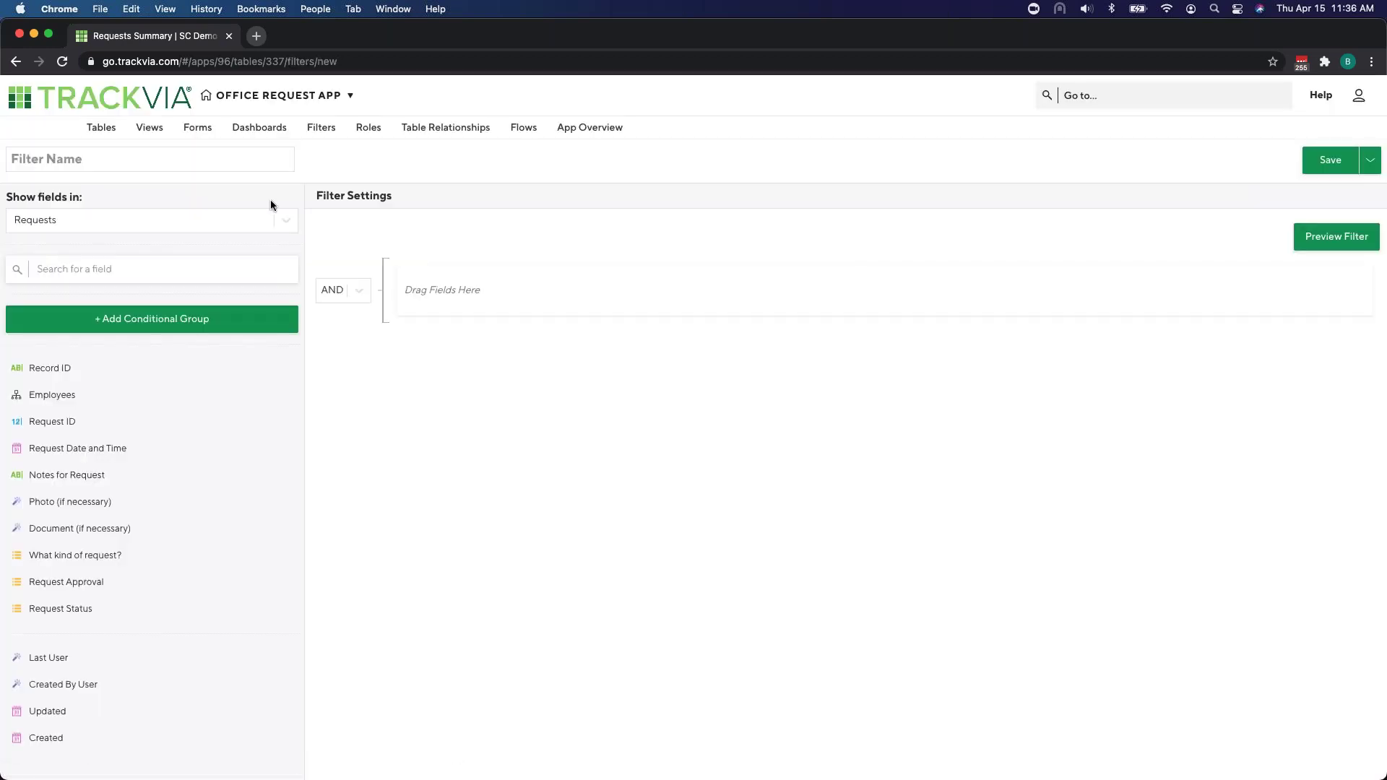
{"action": "left_click", "coordinate": [182, 152]}
{"action": "type", "text": "IT Ticket Requests"}
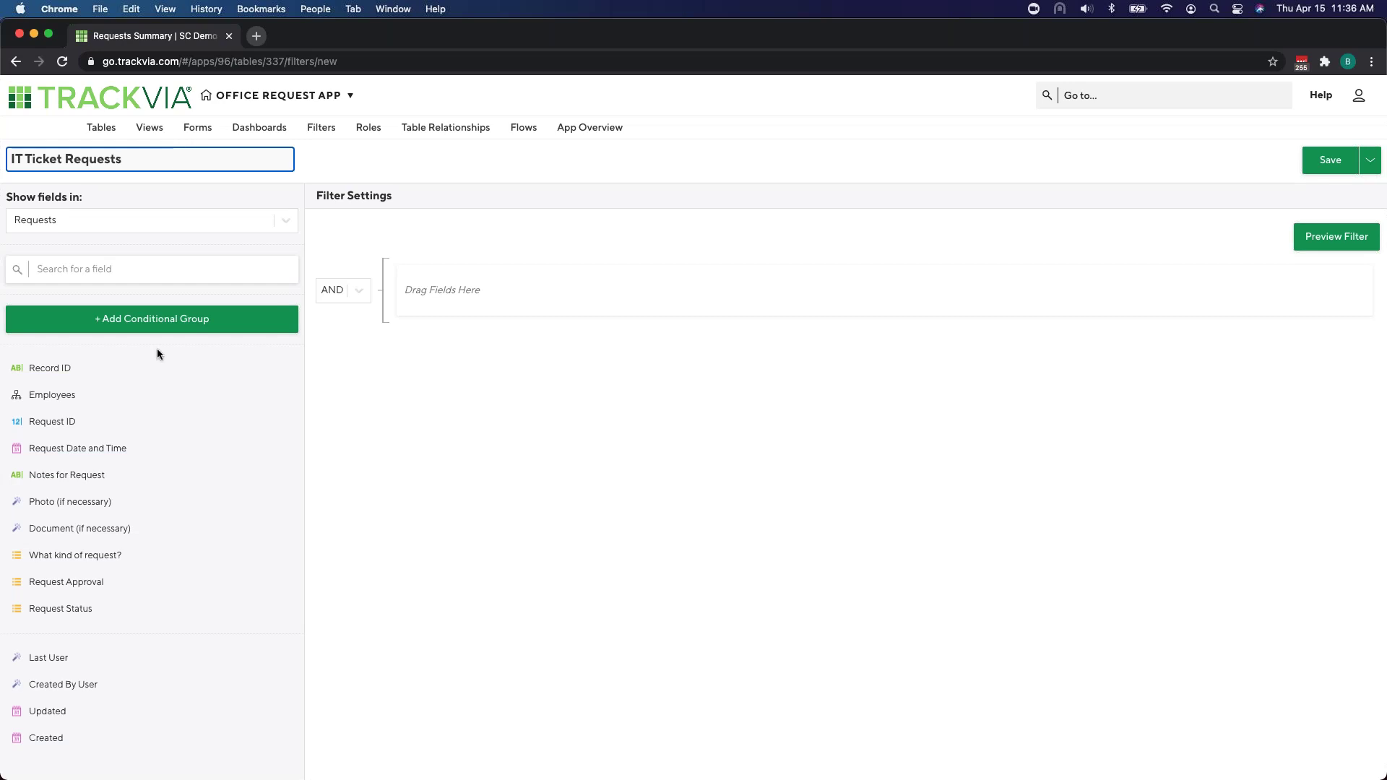
Step: Add a filter condition requiring "What kind of request?" to have the option IT Ticket selected
{"action": "left_click_drag", "start_coordinate": [101, 557], "coordinate": [517, 293]}
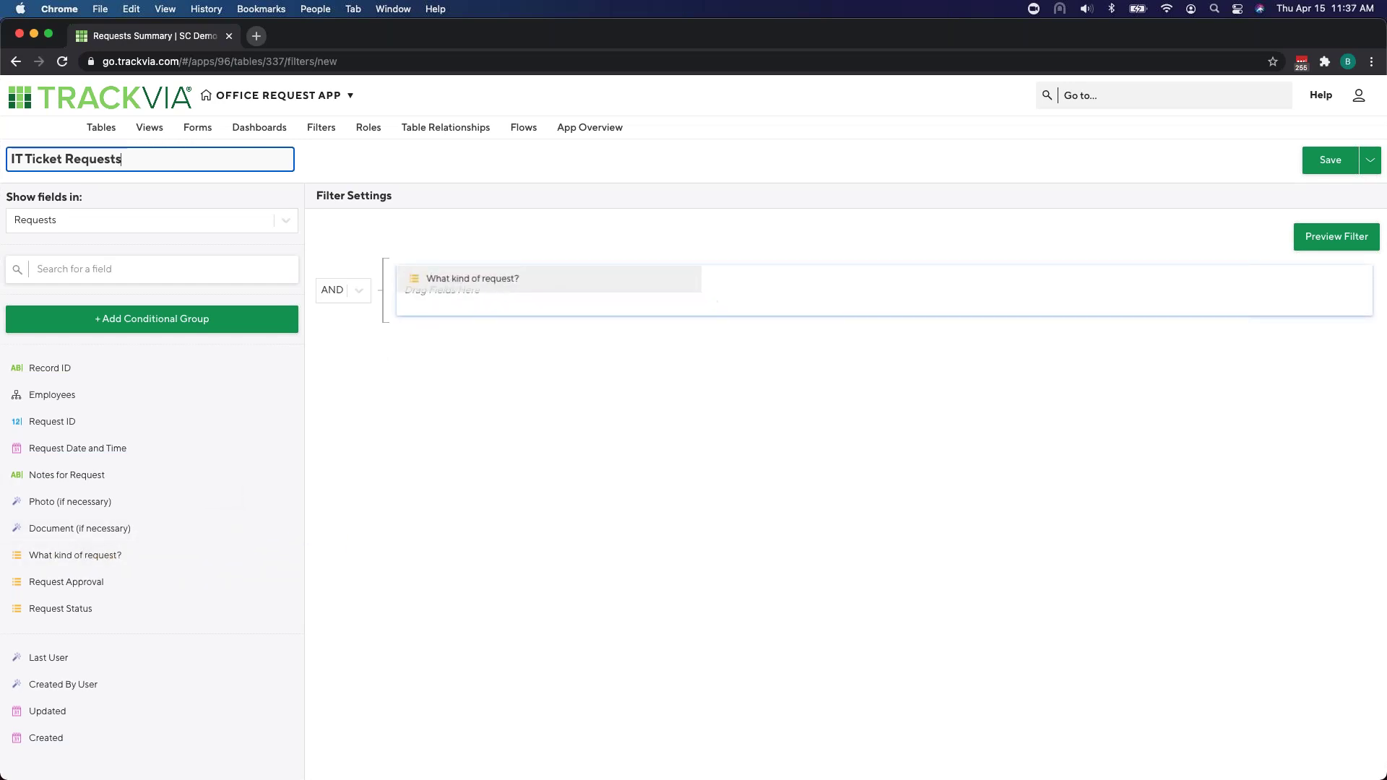
{"action": "left_click", "coordinate": [585, 291]}
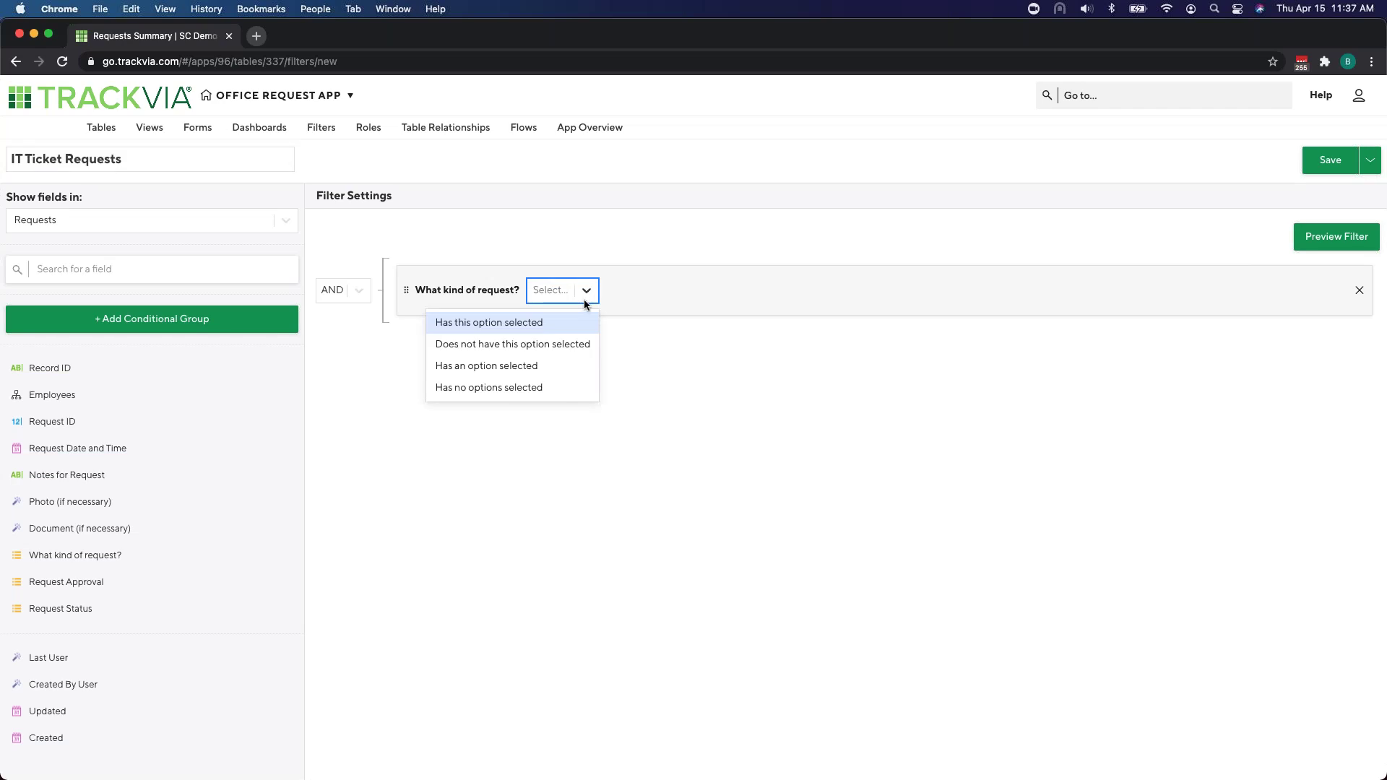
{"action": "left_click", "coordinate": [583, 320]}
{"action": "left_click", "coordinate": [726, 293]}
{"action": "left_click", "coordinate": [731, 345]}
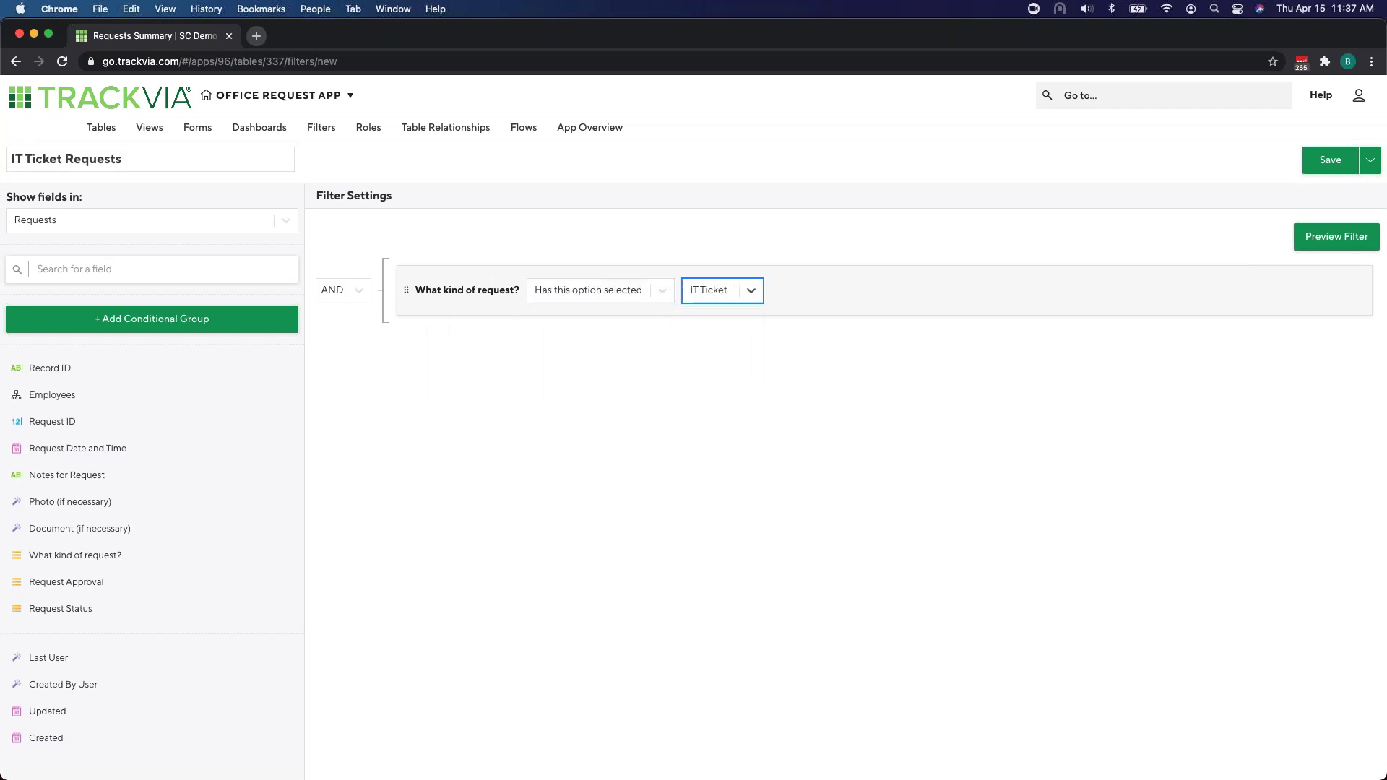
Step: Preview and save the IT Ticket Requests filter, returning to the view, and save the view with it applied
{"action": "left_click", "coordinate": [1324, 251]}
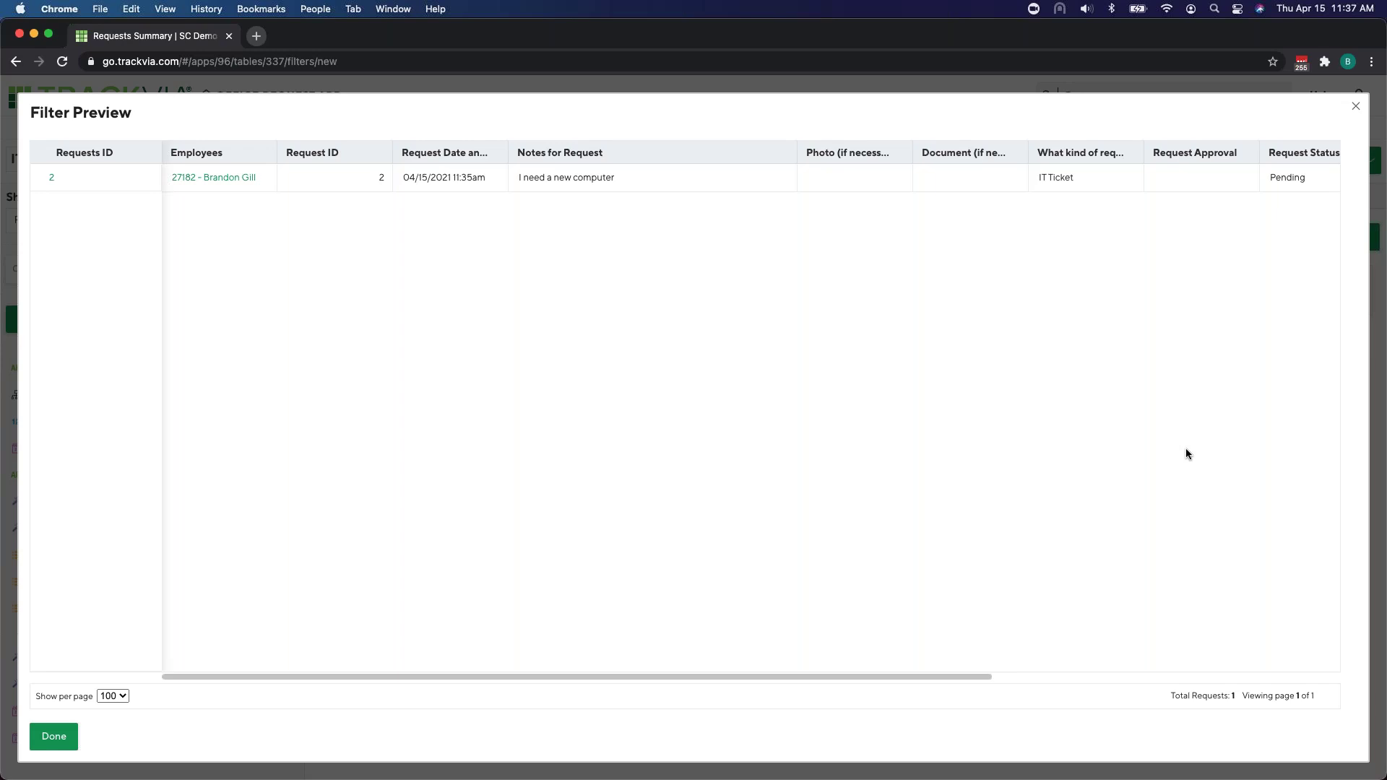
{"action": "left_click", "coordinate": [54, 736]}
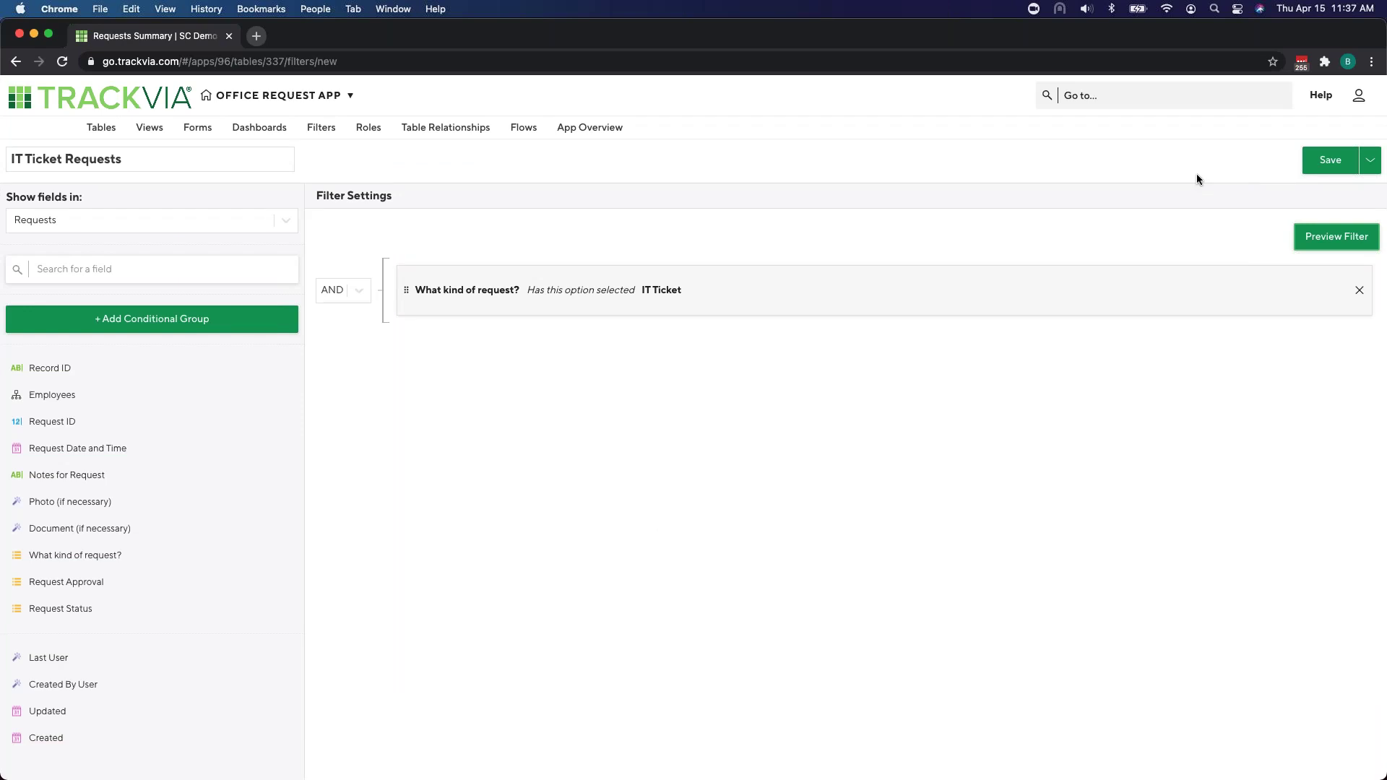
{"action": "left_click", "coordinate": [1370, 163]}
{"action": "left_click", "coordinate": [1329, 186]}
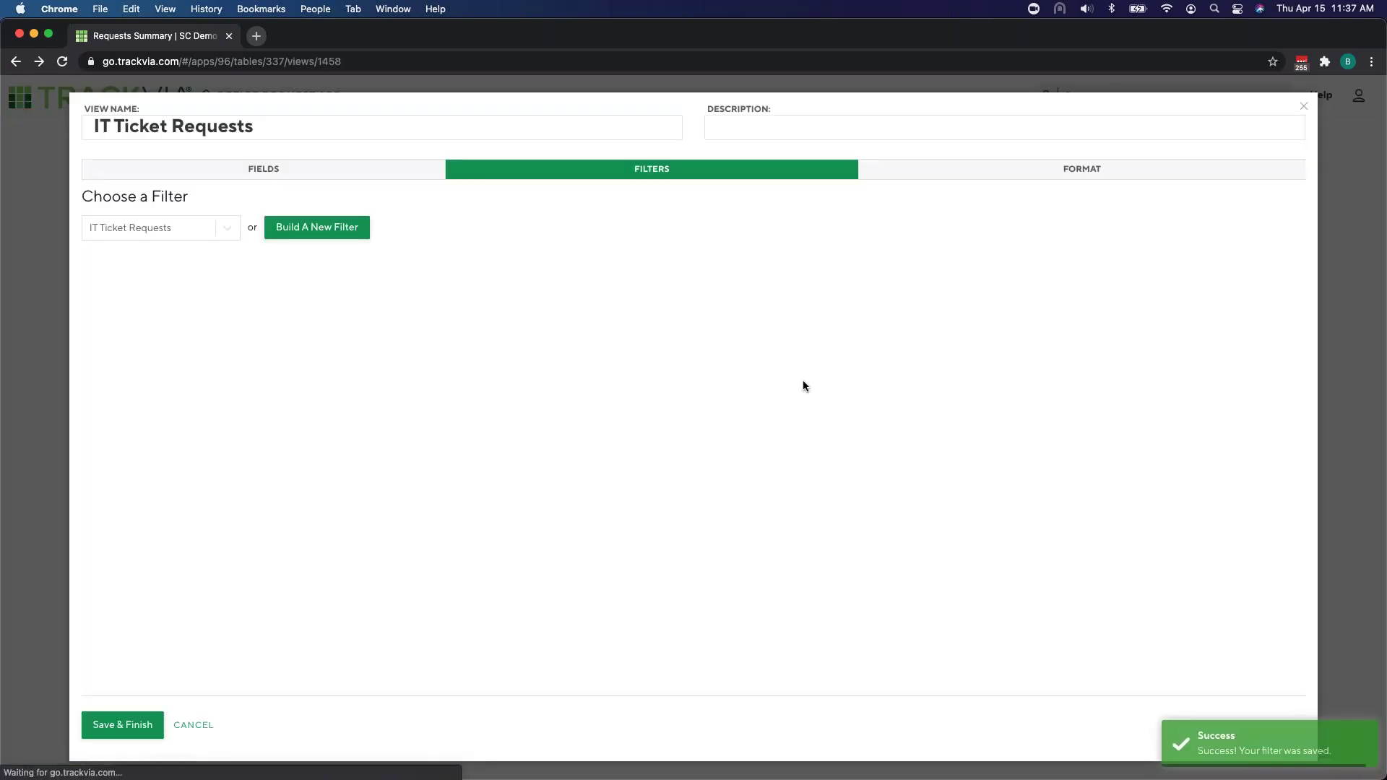
{"action": "left_click", "coordinate": [132, 725]}
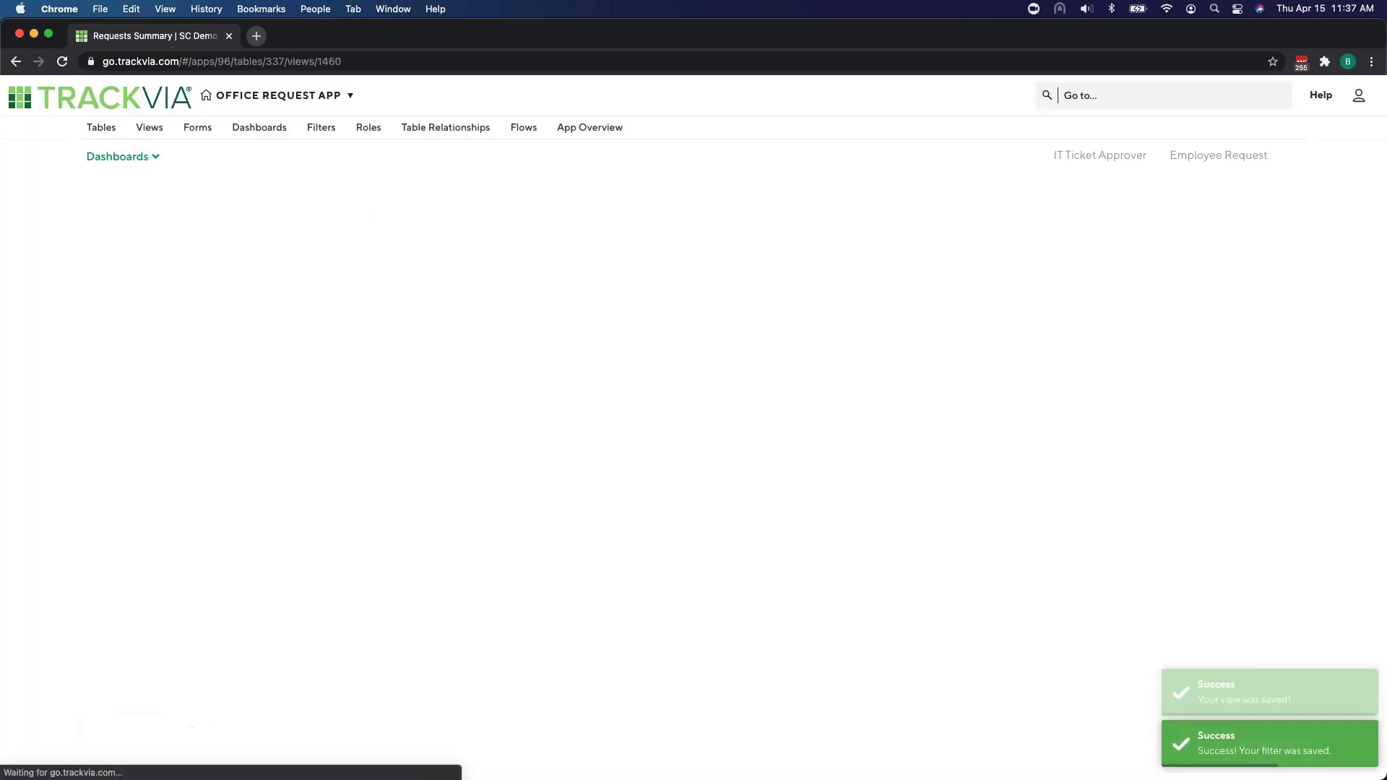
Step: Add the IT Ticket Requests view to the IT Ticket Approver dashboard and save the dashboard
{"action": "left_click", "coordinate": [275, 128]}
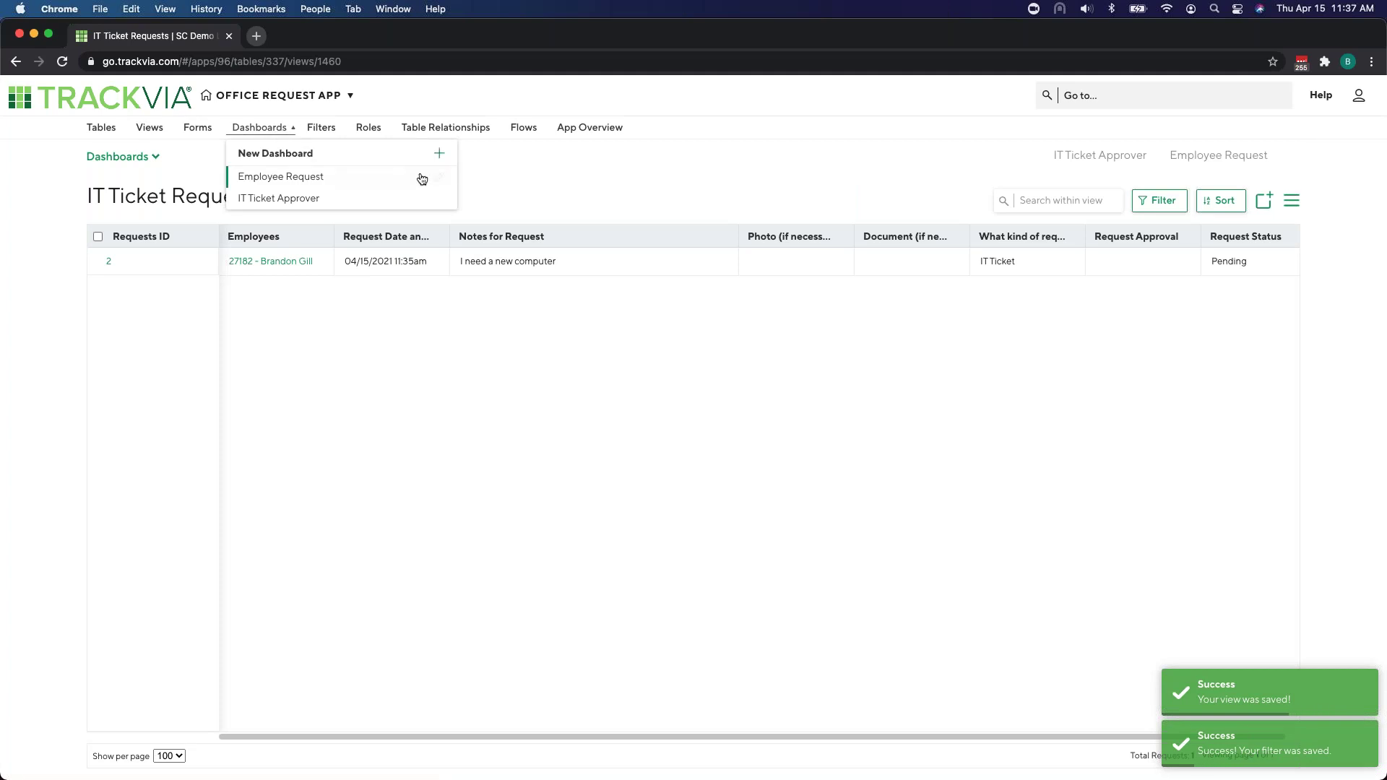
{"action": "left_click", "coordinate": [438, 198]}
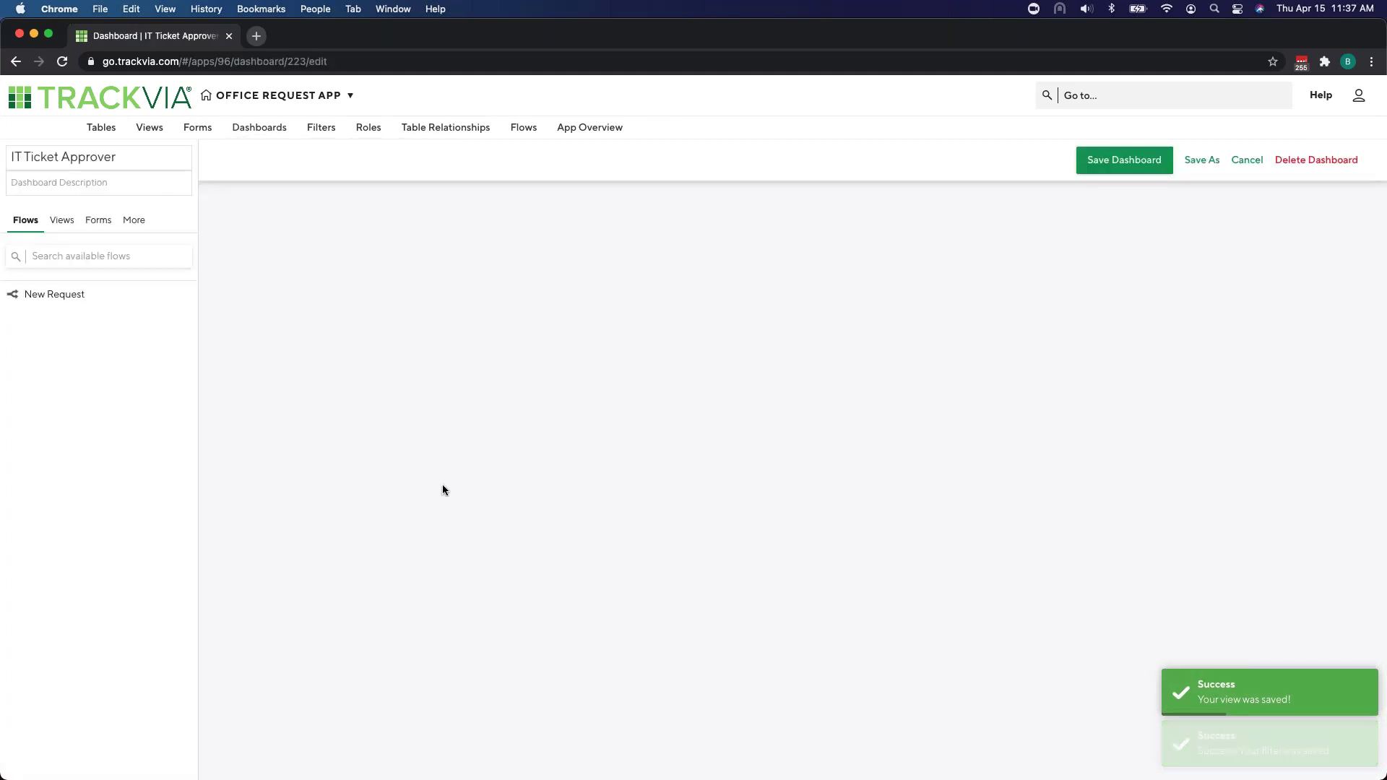
{"action": "left_click", "coordinate": [65, 221]}
{"action": "left_click", "coordinate": [181, 344]}
{"action": "left_click", "coordinate": [1136, 164]}
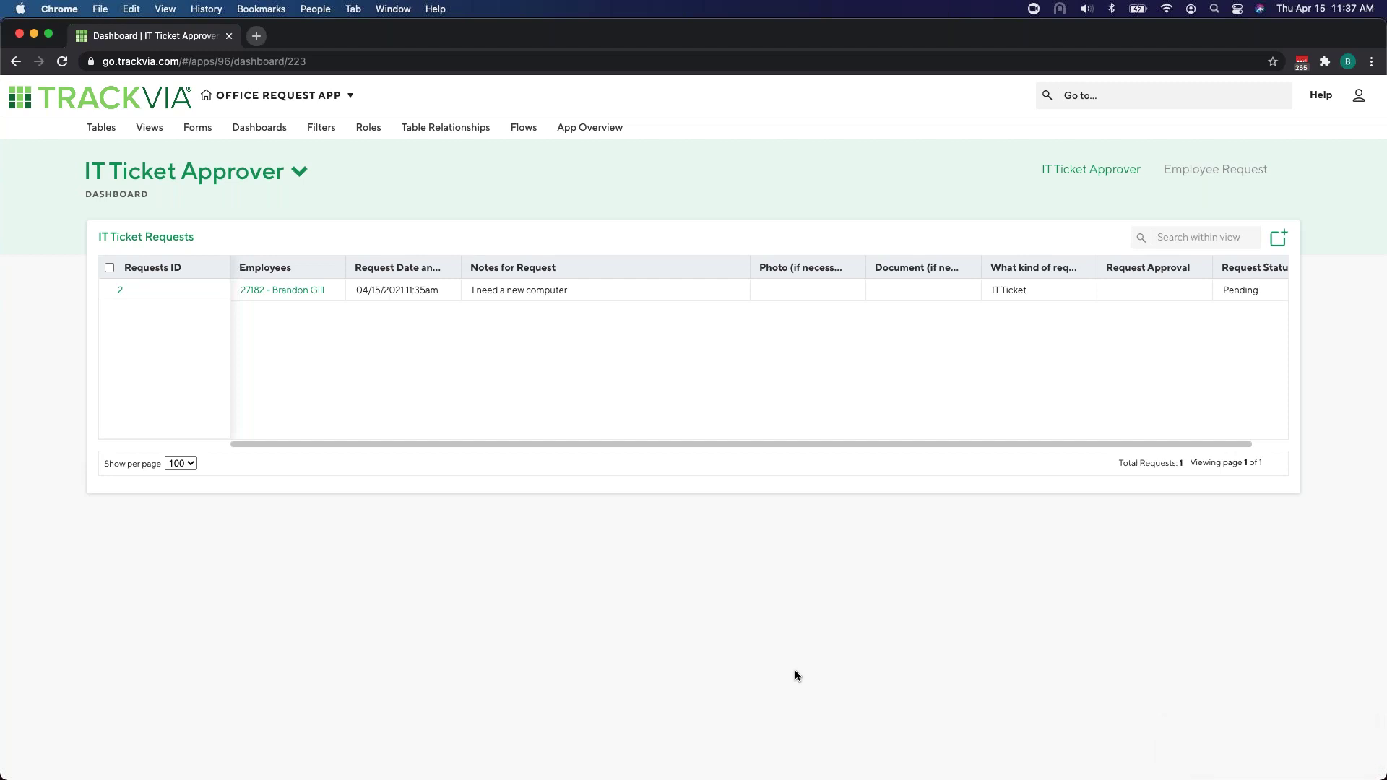
Step: Open the Employee Request dashboard and review the request type, approval and status columns in Requests Summary
{"action": "left_click", "coordinate": [1221, 171]}
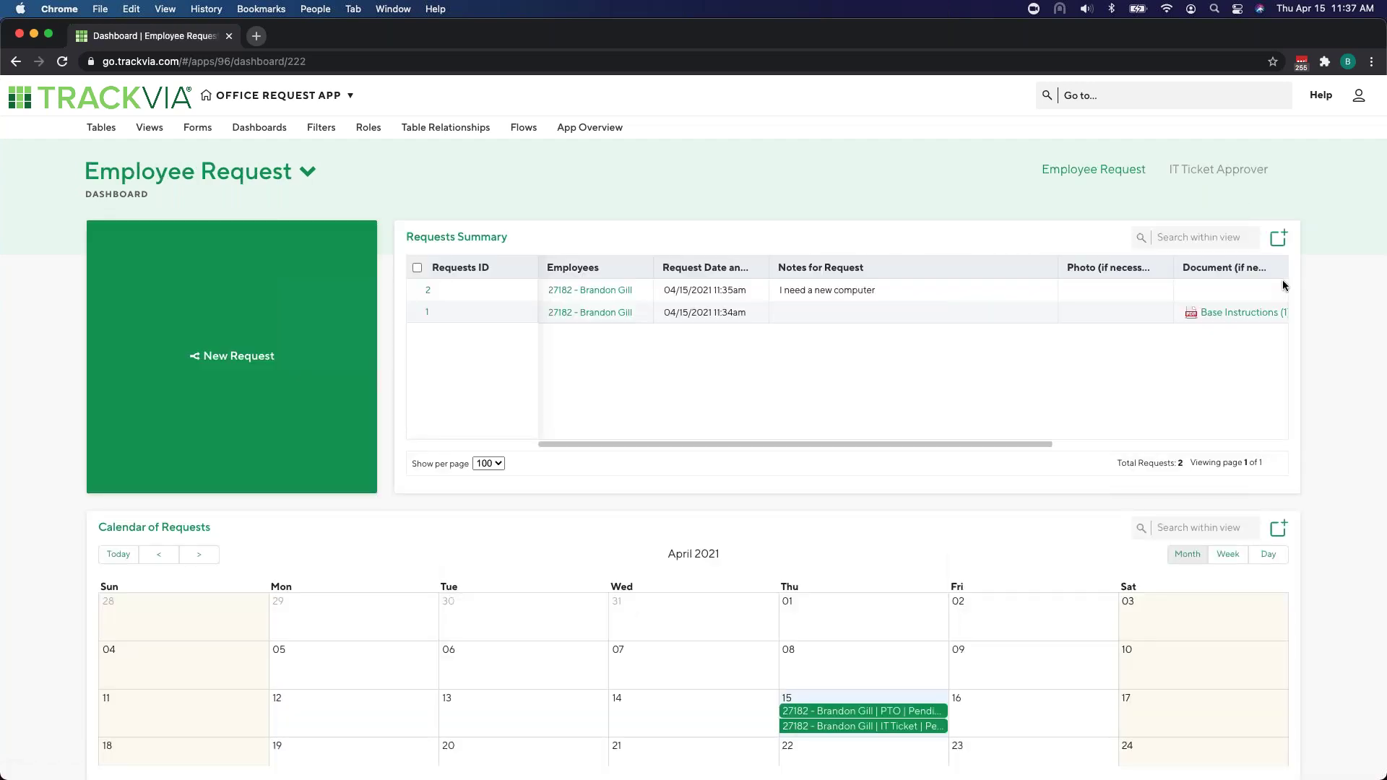
{"action": "scroll", "coordinate": [997, 366], "scroll_direction": "right", "scroll_amount": 10}
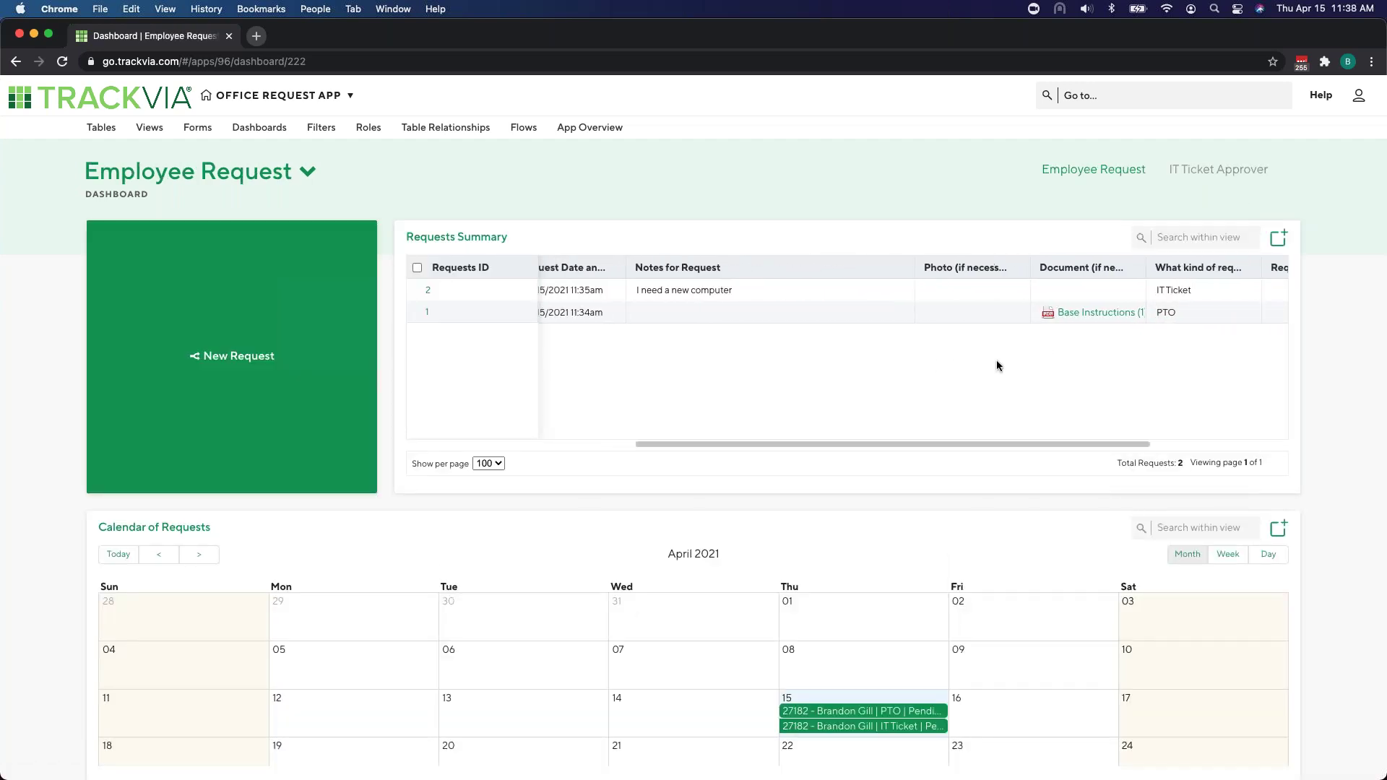
{"action": "scroll", "coordinate": [997, 365], "scroll_direction": "right", "scroll_amount": 1}
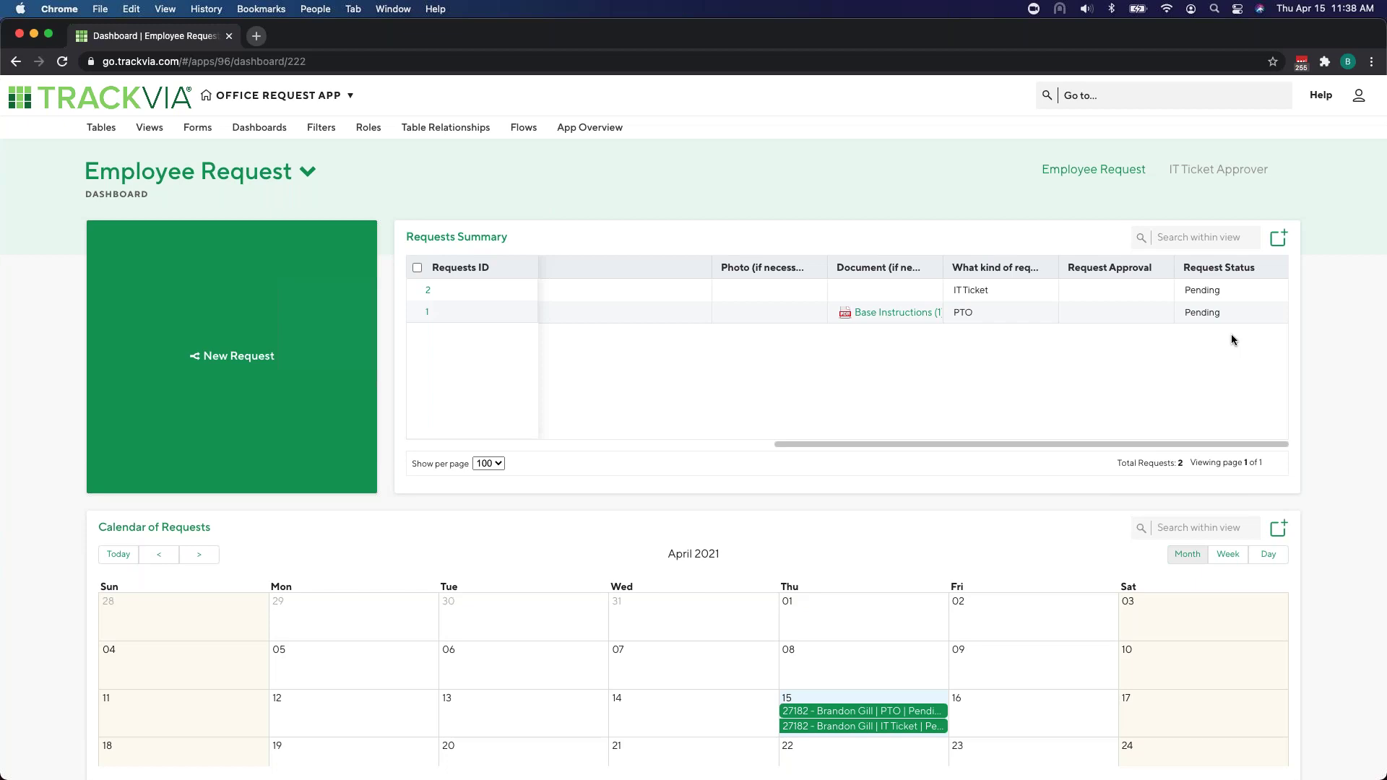
{"action": "scroll", "coordinate": [1231, 335], "scroll_direction": "left", "scroll_amount": 5}
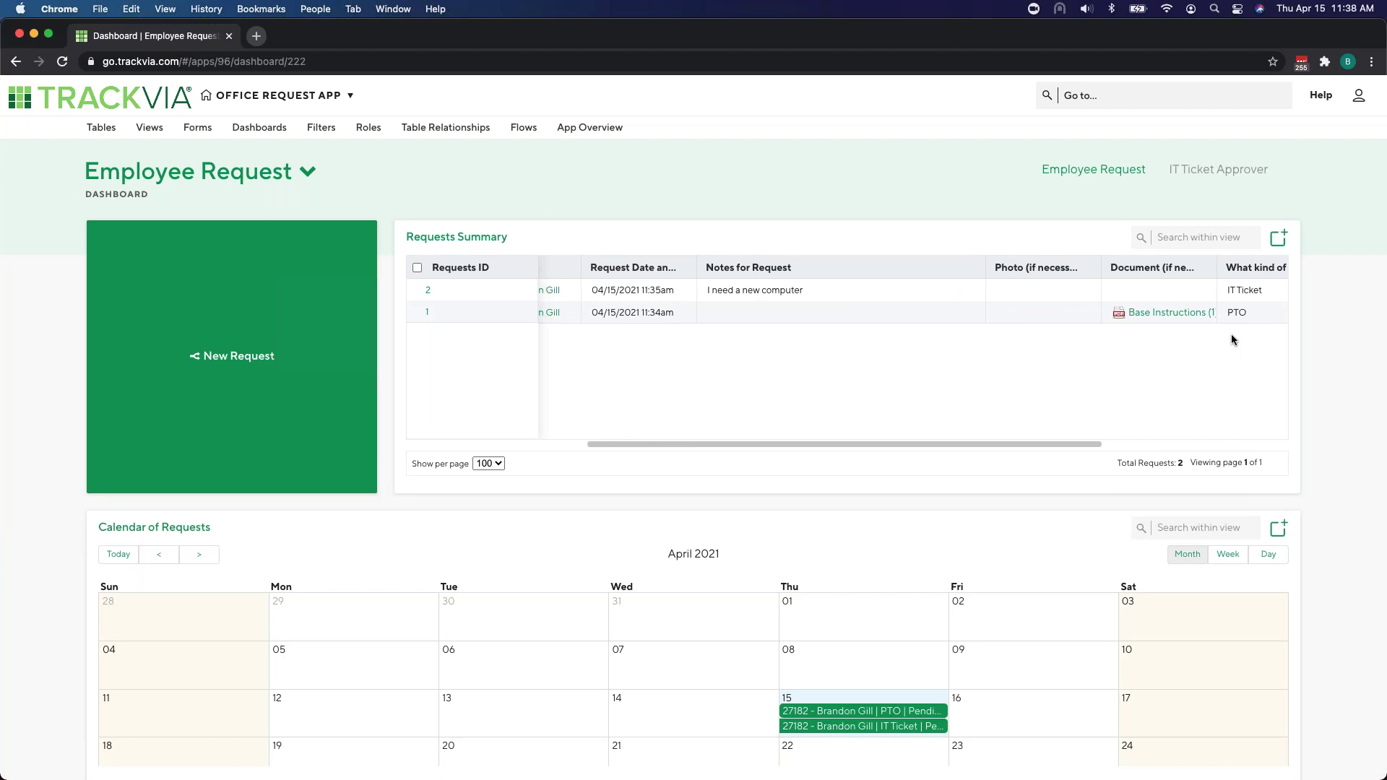
{"action": "scroll", "coordinate": [1230, 338], "scroll_direction": "left", "scroll_amount": 2}
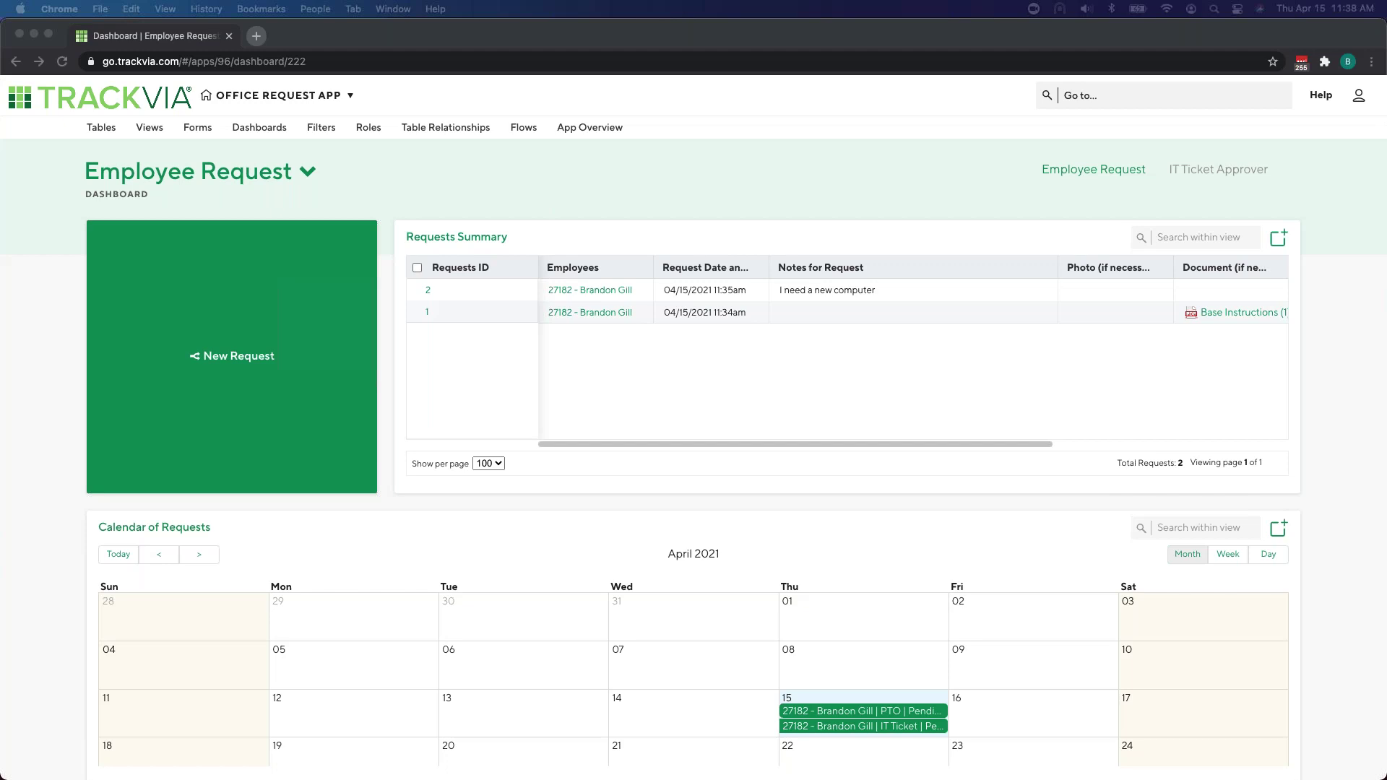
{"action": "left_click_drag", "start_coordinate": [0, 90], "coordinate": [735, 83]}
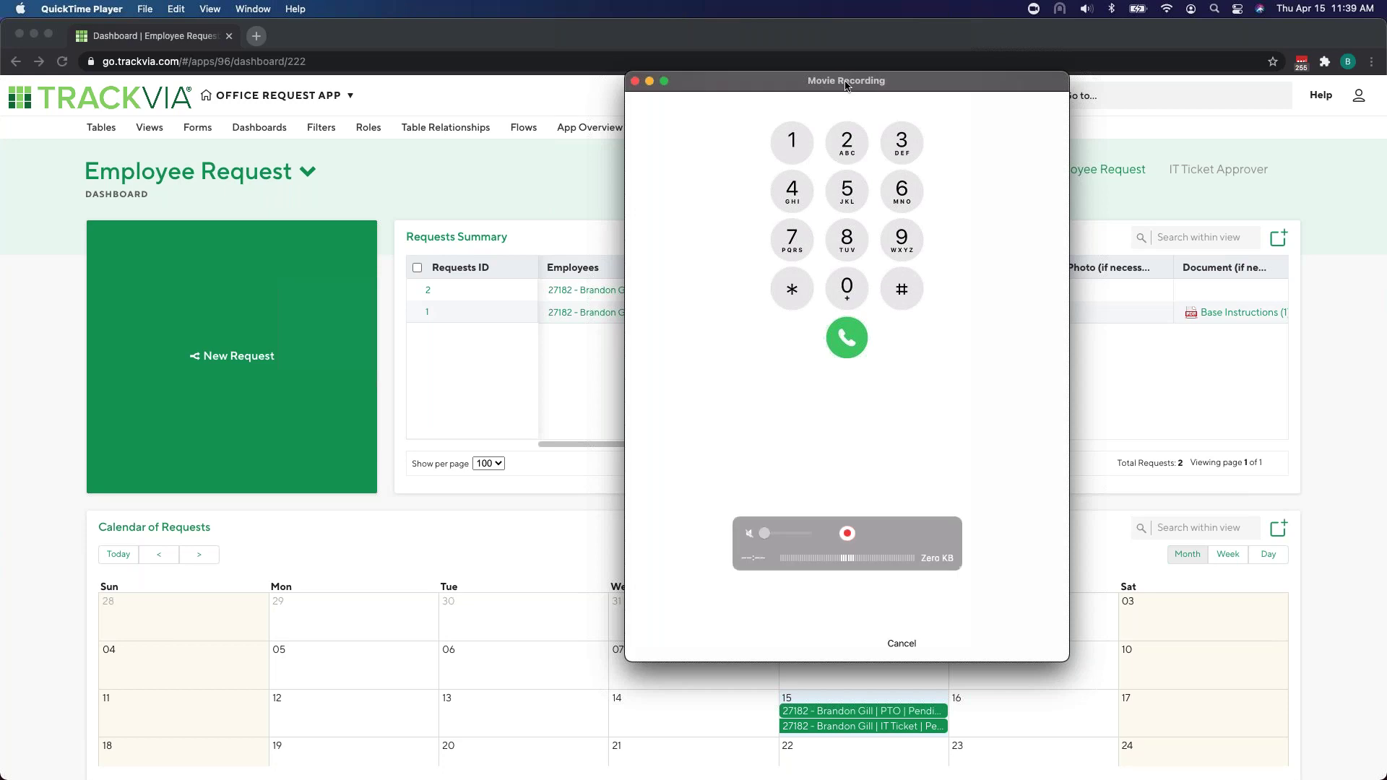
{"action": "left_click_drag", "start_coordinate": [693, 79], "coordinate": [2, 81]}
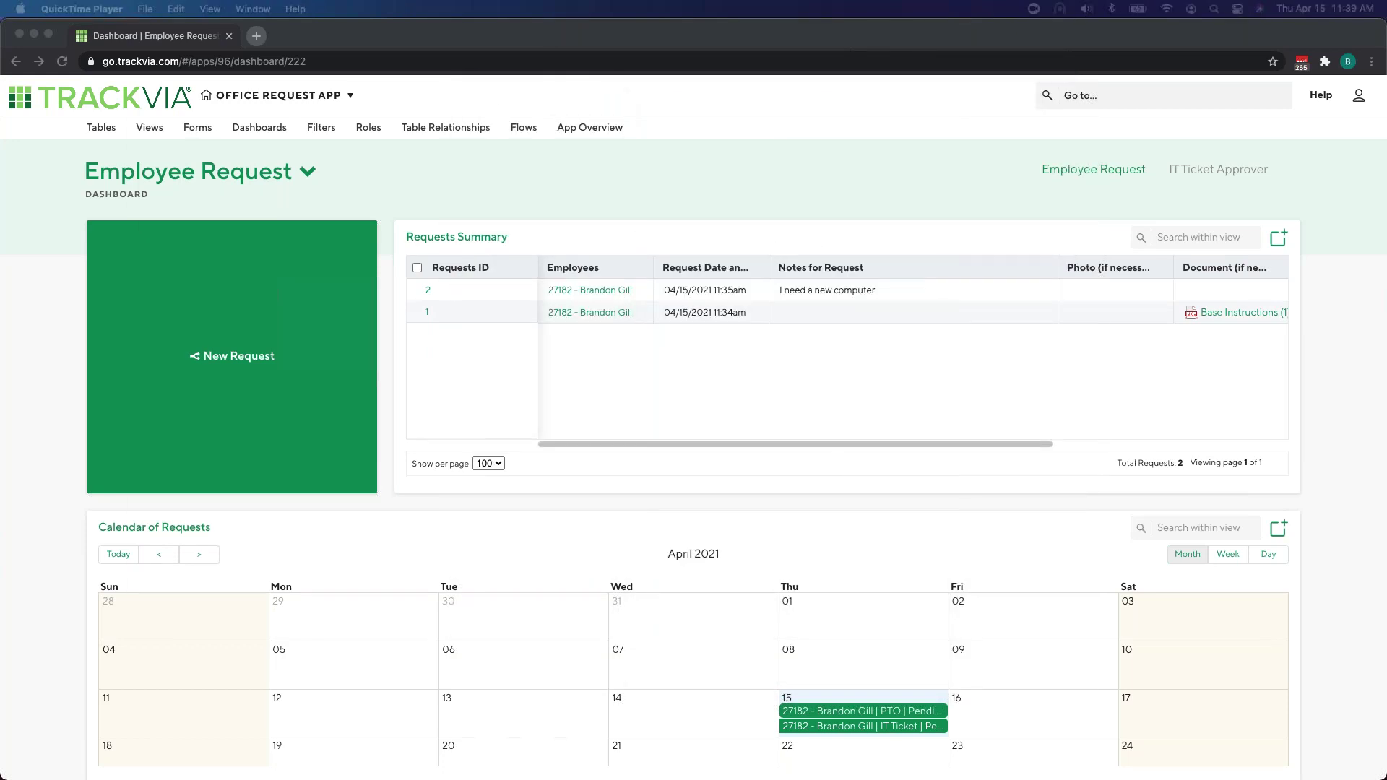
{"action": "left_click", "coordinate": [444, 197]}
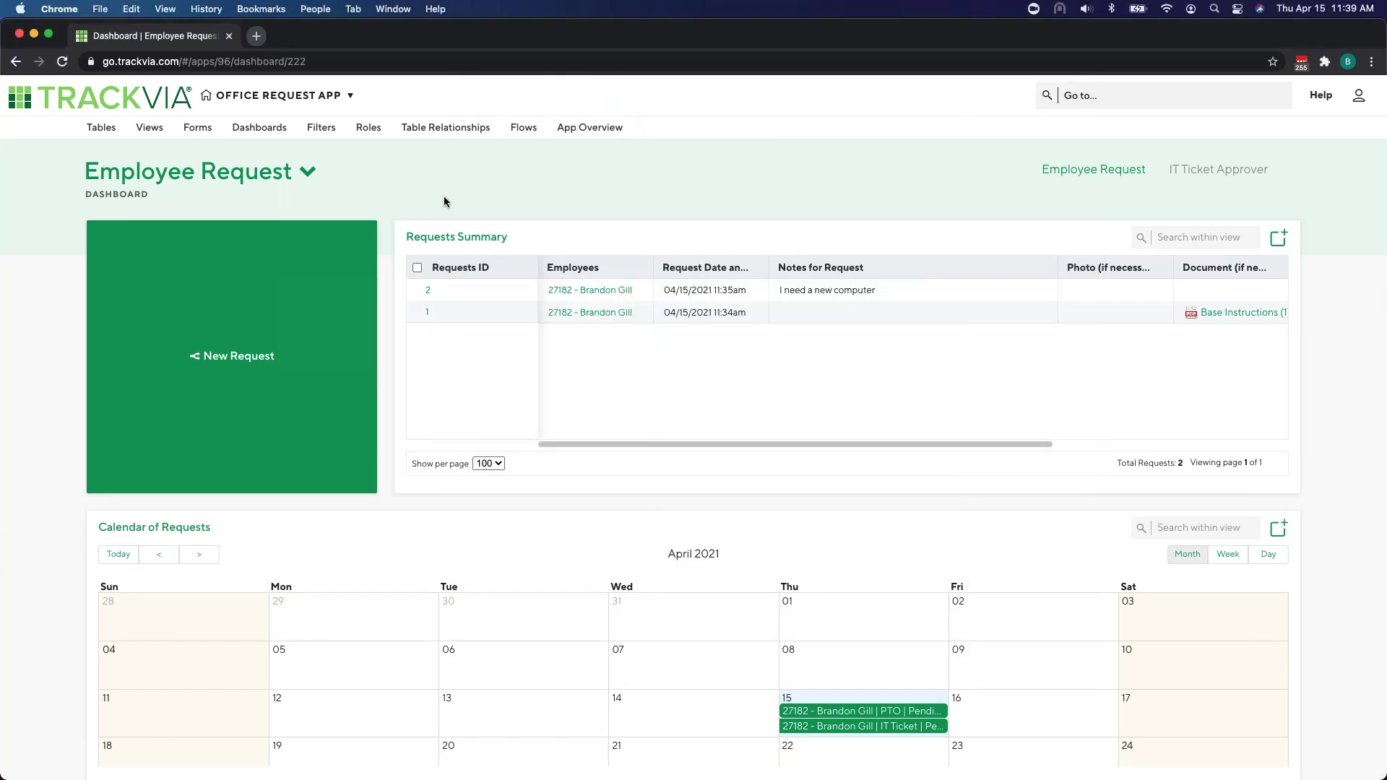